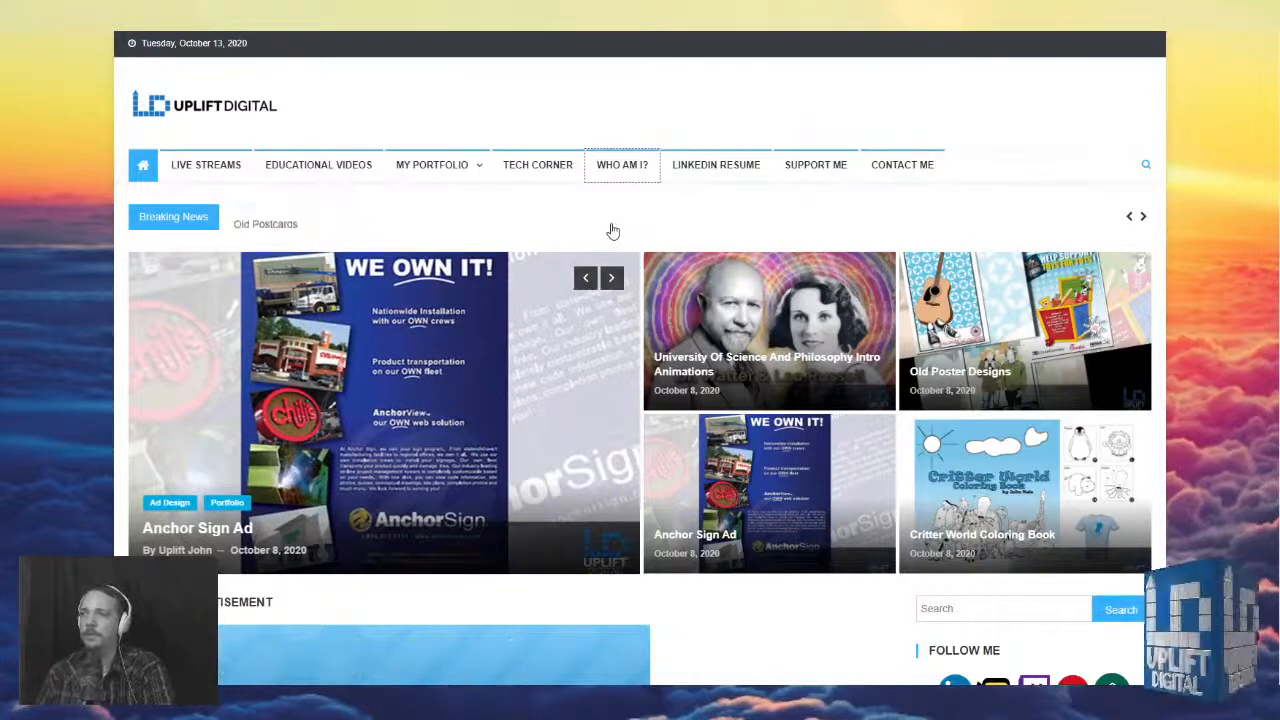
# - Open the website's Who Am I page and look through its introduction
pyautogui.click(615, 167)
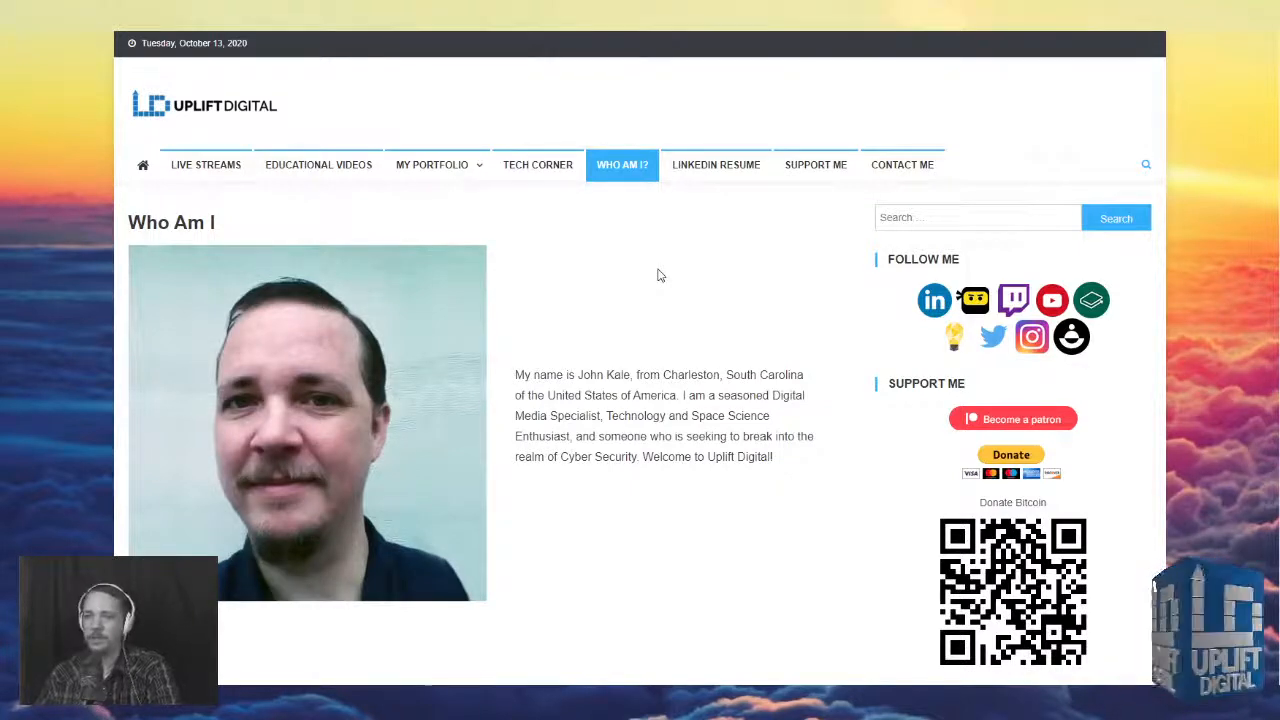
pyautogui.scroll(-2, 657, 274)
pyautogui.scroll(2, 660, 268)
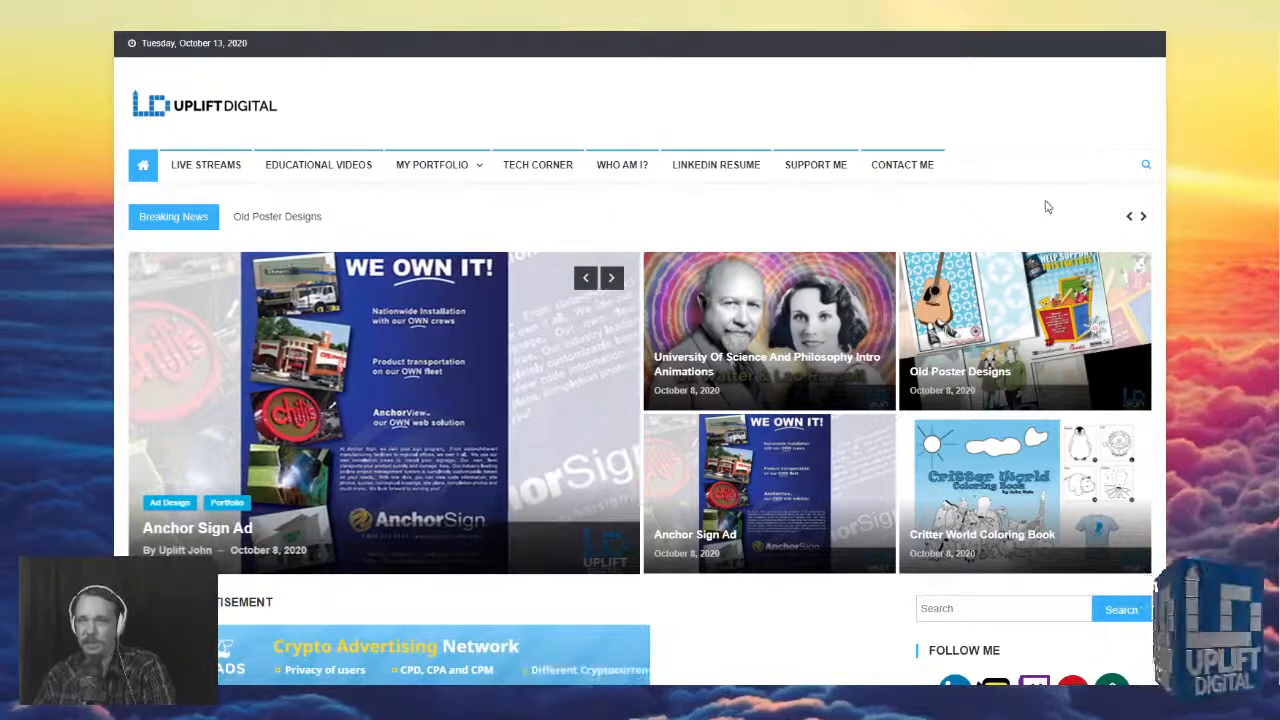
# - Look through the home page's social links, recent posts, support options and tags
pyautogui.scroll(-5, 1212, 314)
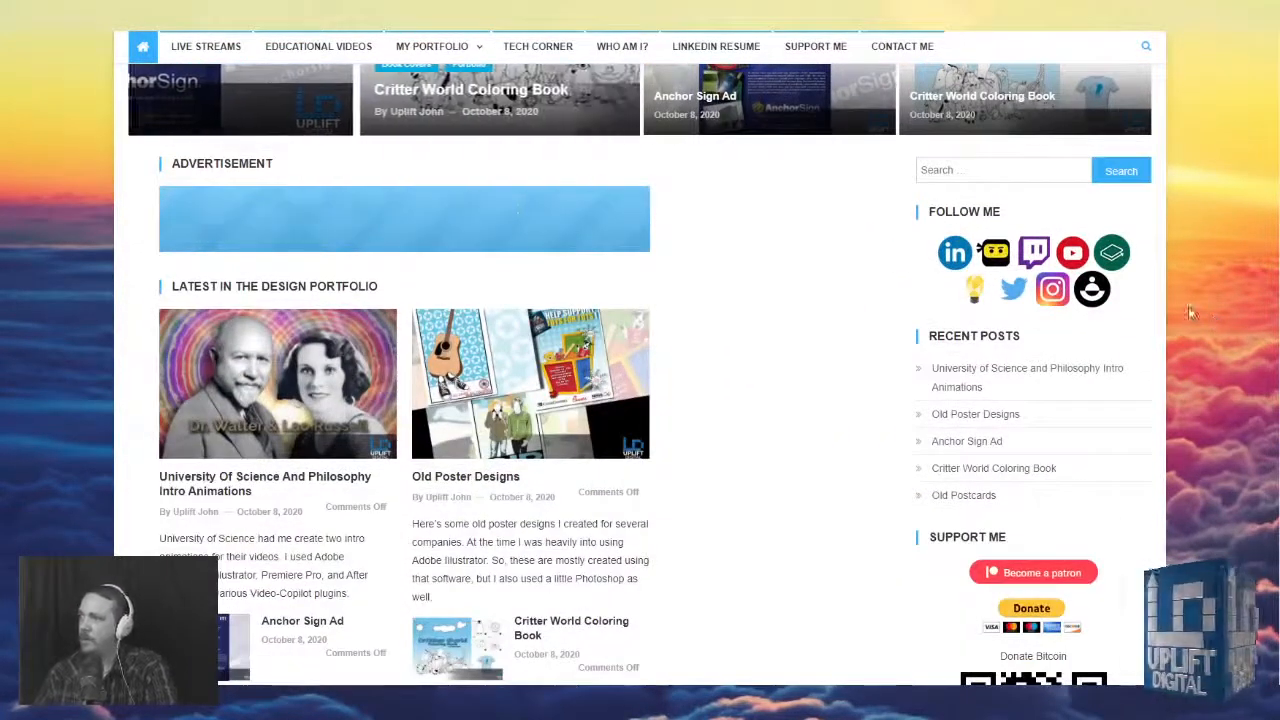
pyautogui.moveTo(897, 188); pyautogui.dragTo(1010, 258)
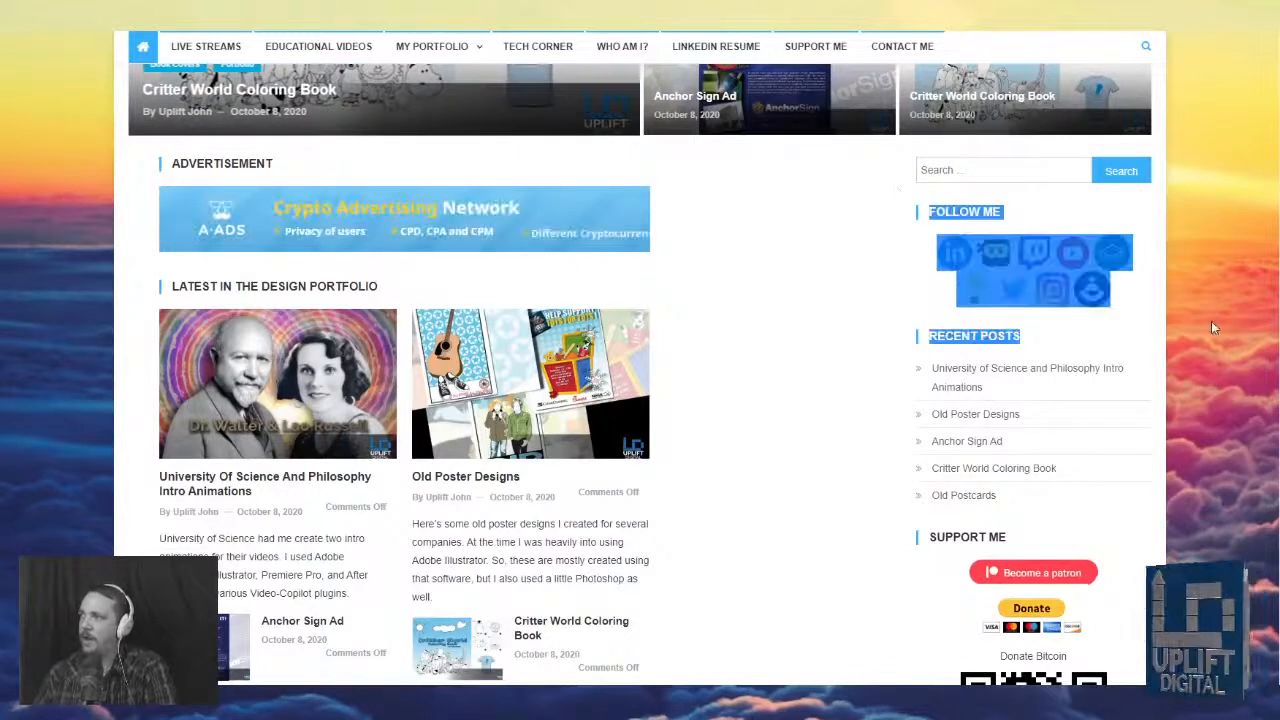
pyautogui.click(1162, 297)
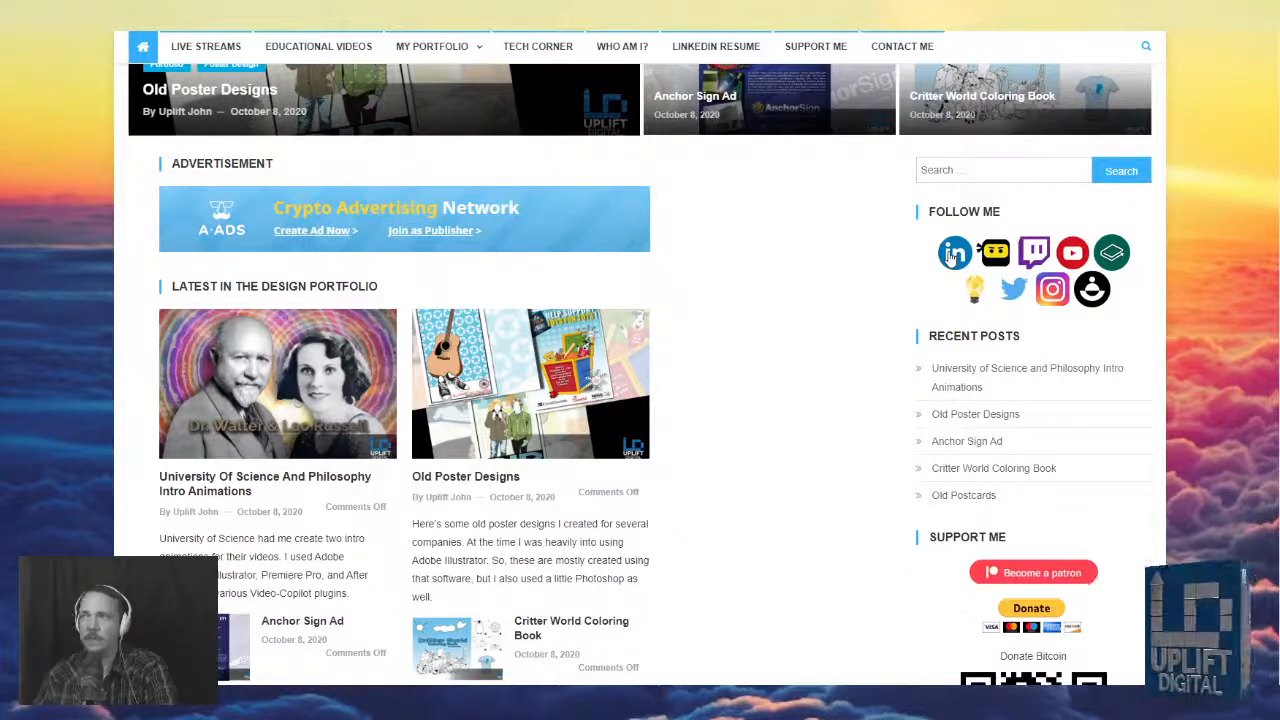
pyautogui.scroll(2, 737, 243)
pyautogui.scroll(4, 697, 60)
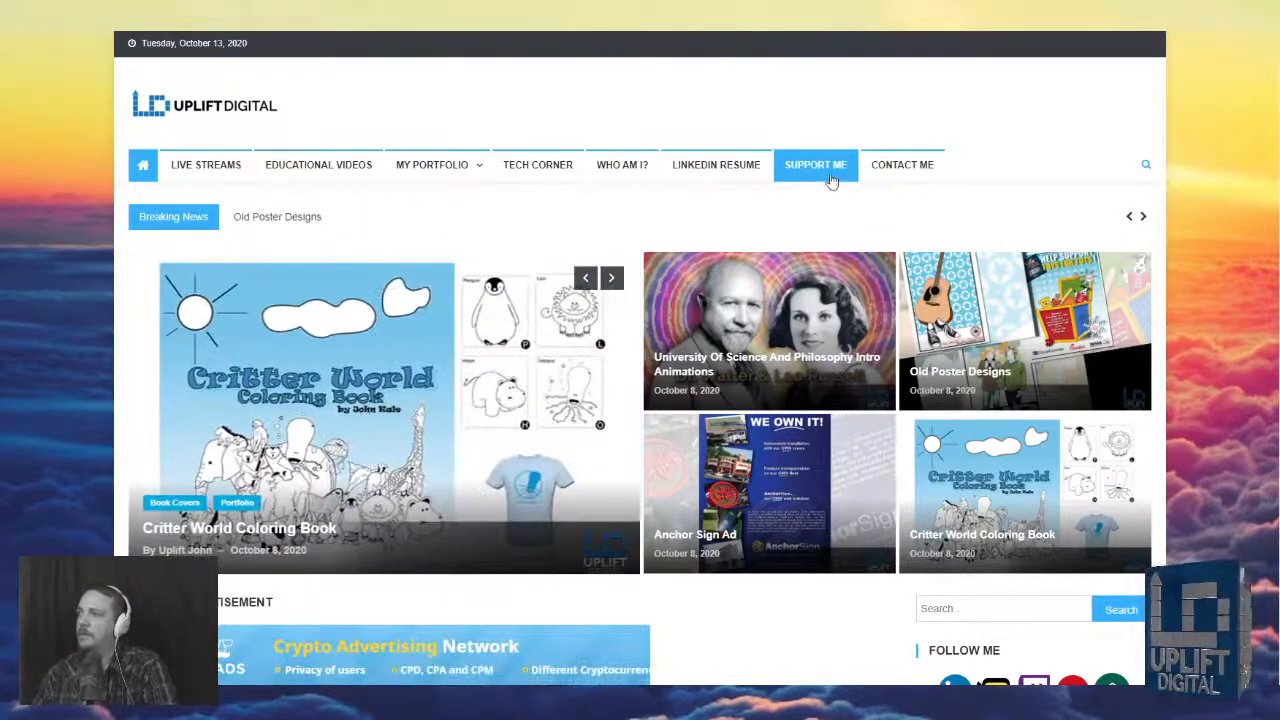
pyautogui.scroll(-3, 1173, 211)
pyautogui.scroll(-5, 1175, 218)
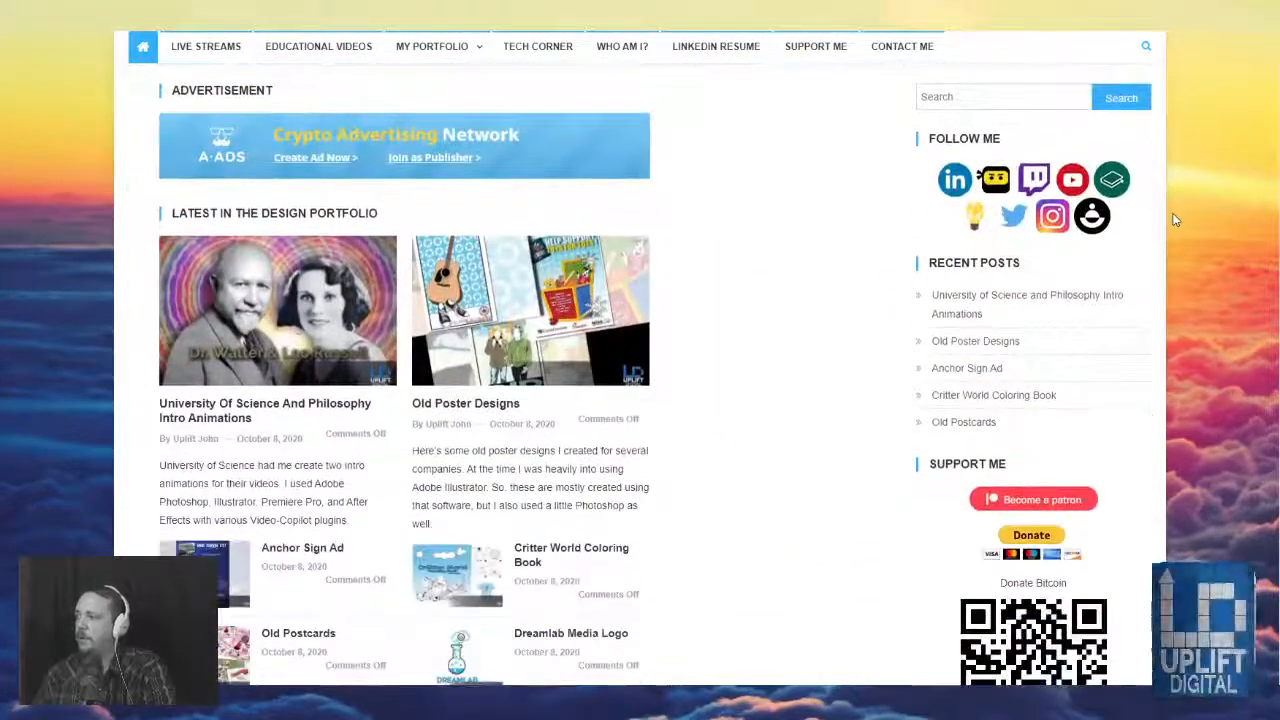
pyautogui.scroll(-3, 1175, 219)
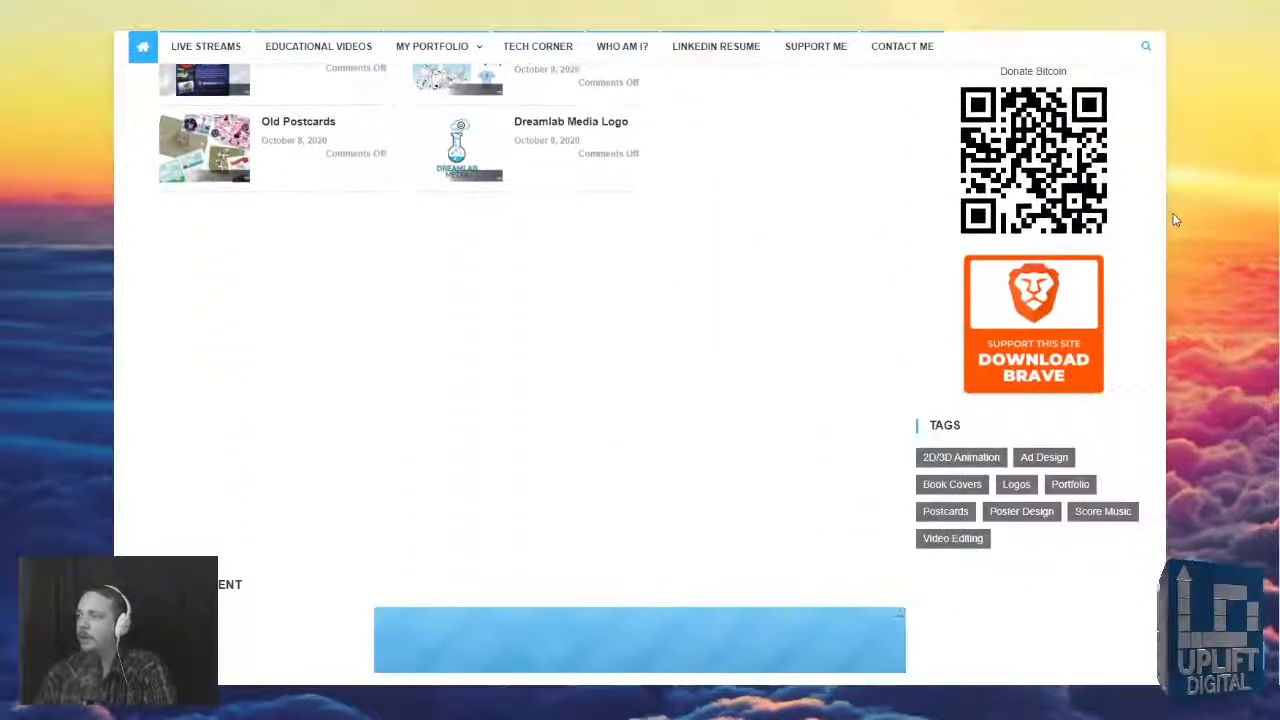
pyautogui.scroll(5, 1175, 219)
pyautogui.scroll(5, 1175, 219)
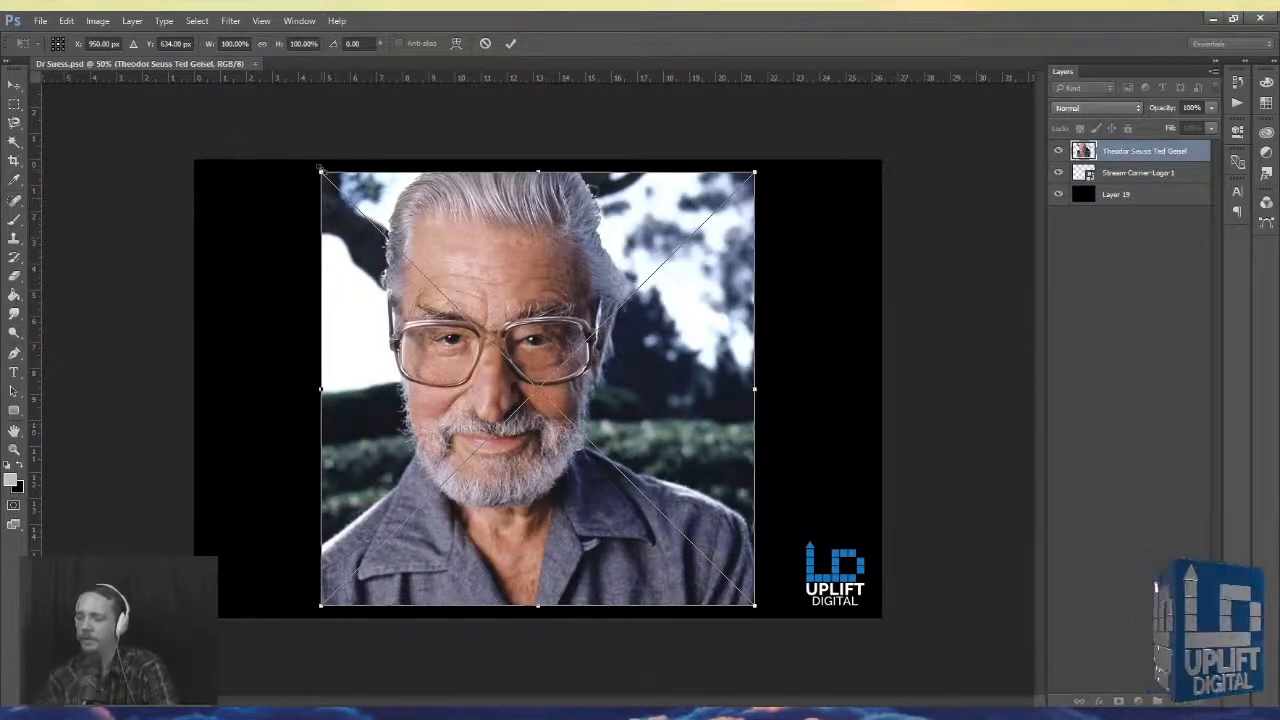
# - Scale the placed portrait to about 108% and position it flush with the canvas's left edge
pyautogui.moveTo(320, 168); pyautogui.dragTo(301, 153)
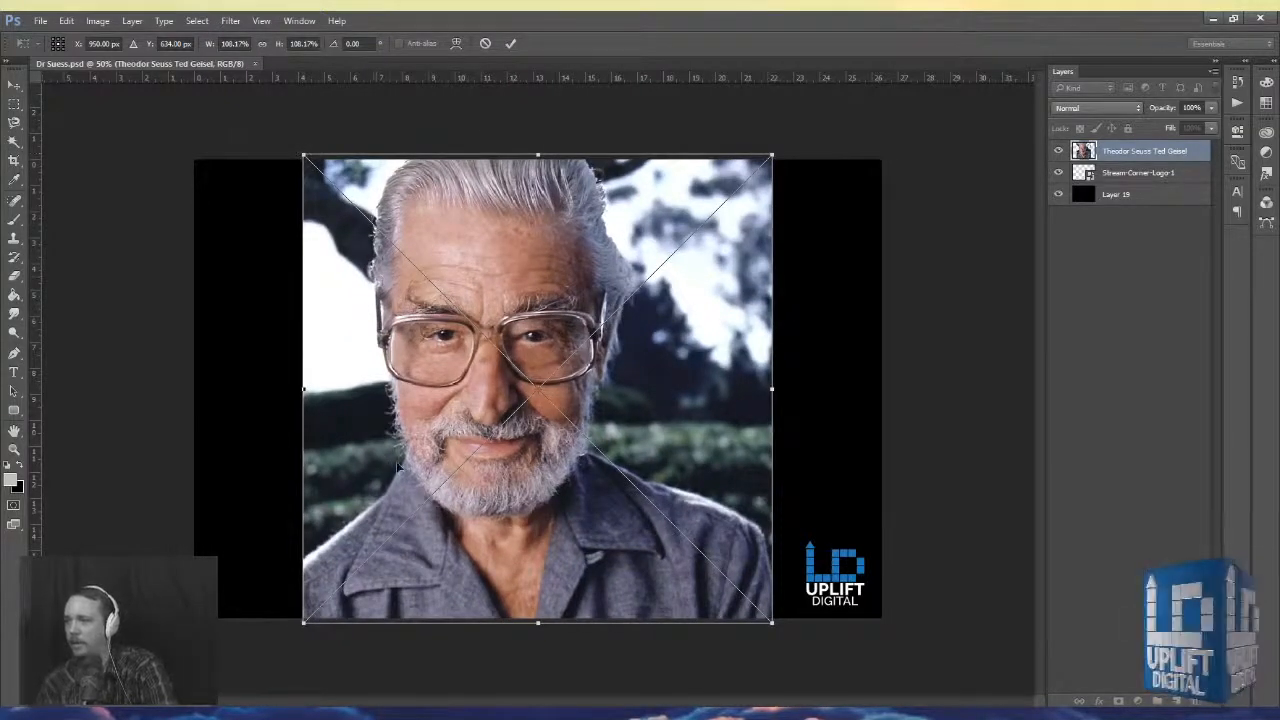
pyautogui.moveTo(398, 467); pyautogui.dragTo(290, 476)
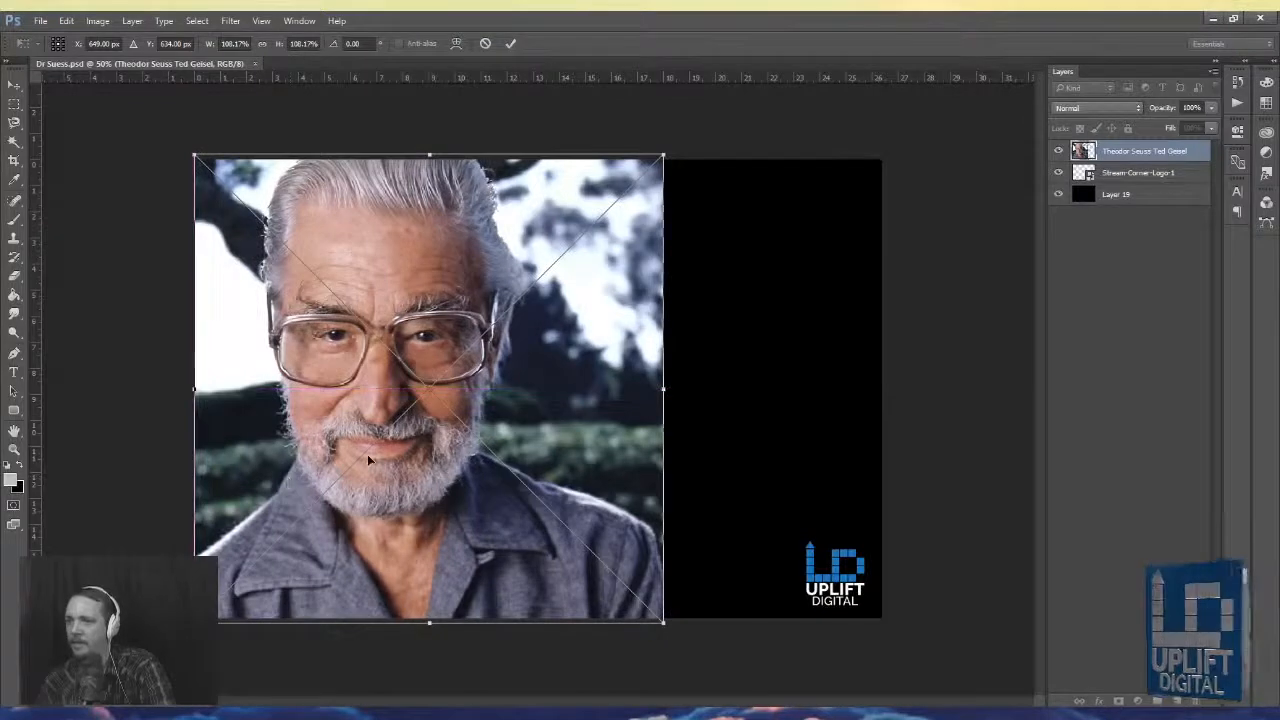
pyautogui.press('Return')
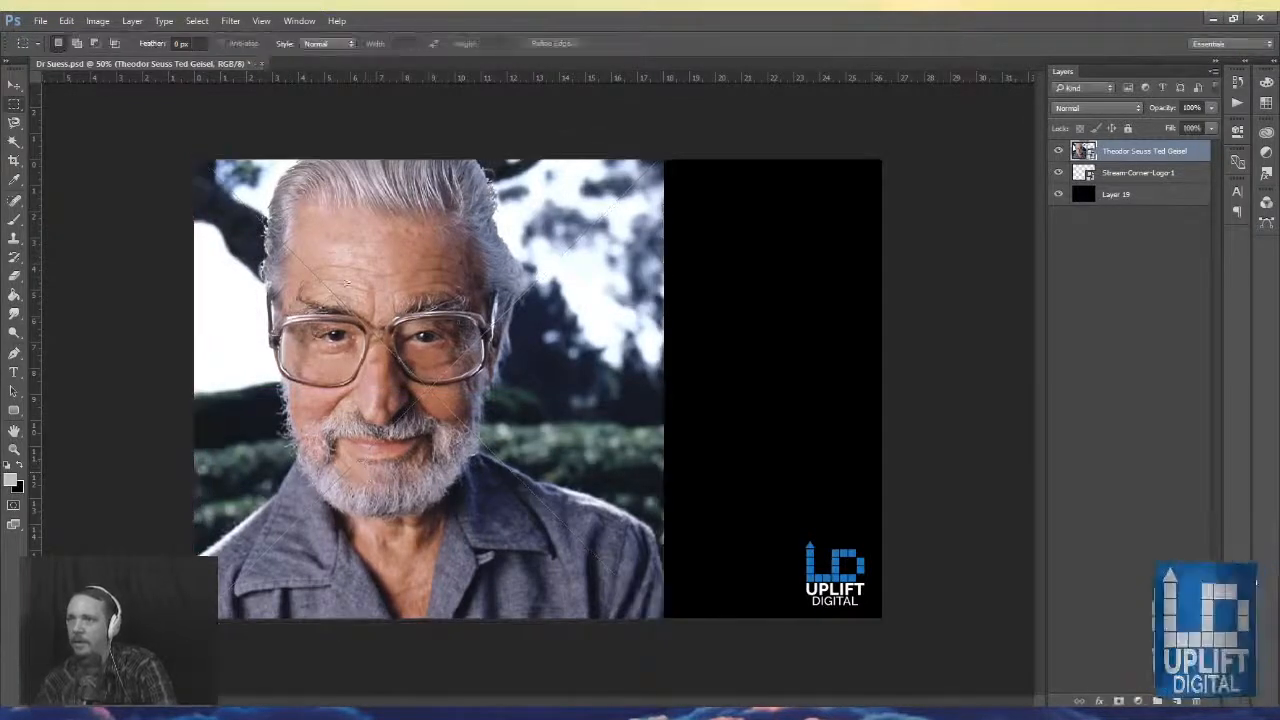
# - Set up the Eraser with a brush size of 10 for the portrait layer
pyautogui.click(14, 84)
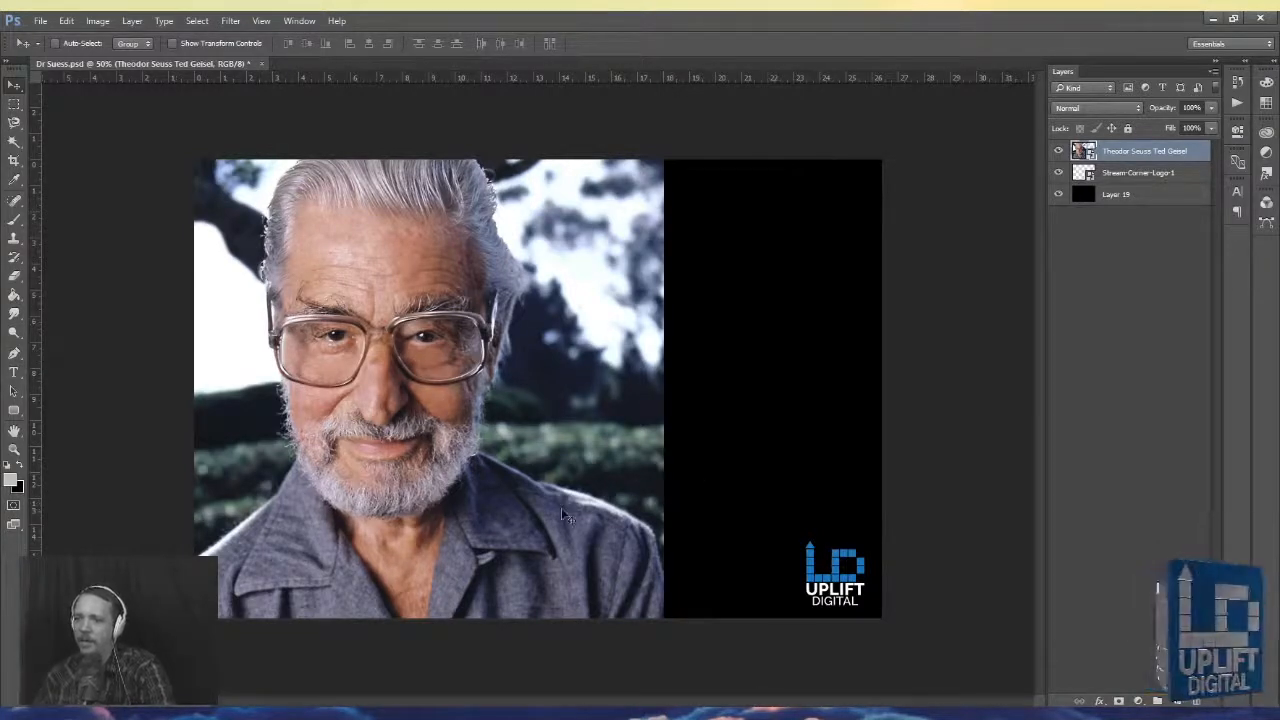
pyautogui.click(13, 279)
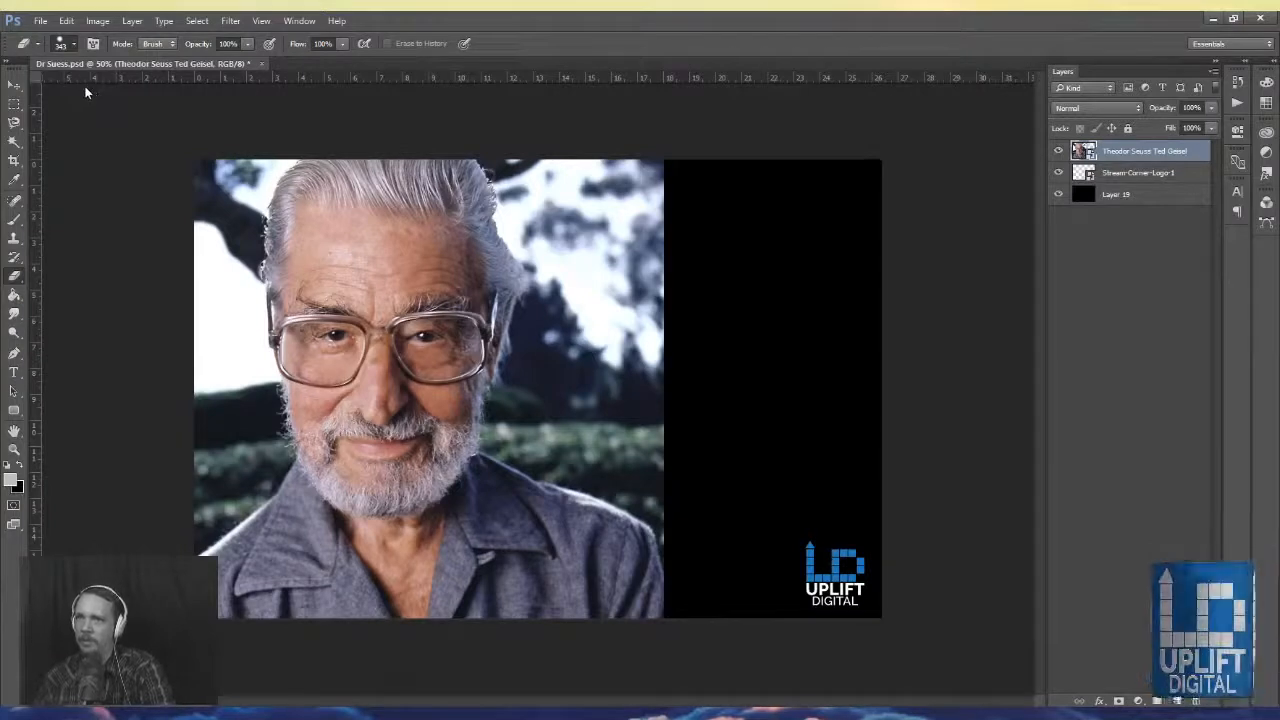
pyautogui.press('[')
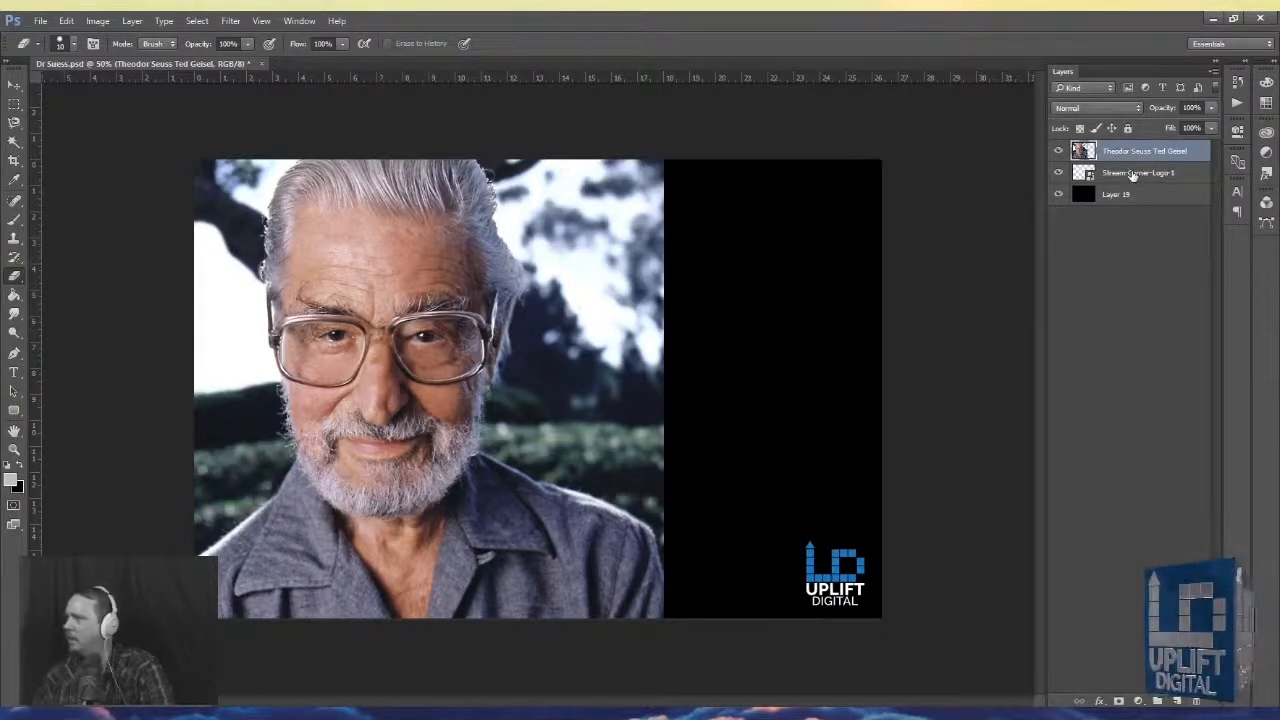
# - Move the portrait layer below the Stream-Corner-Logo-1 layer and hide the logo layer
pyautogui.moveTo(1127, 158); pyautogui.dragTo(1128, 186)
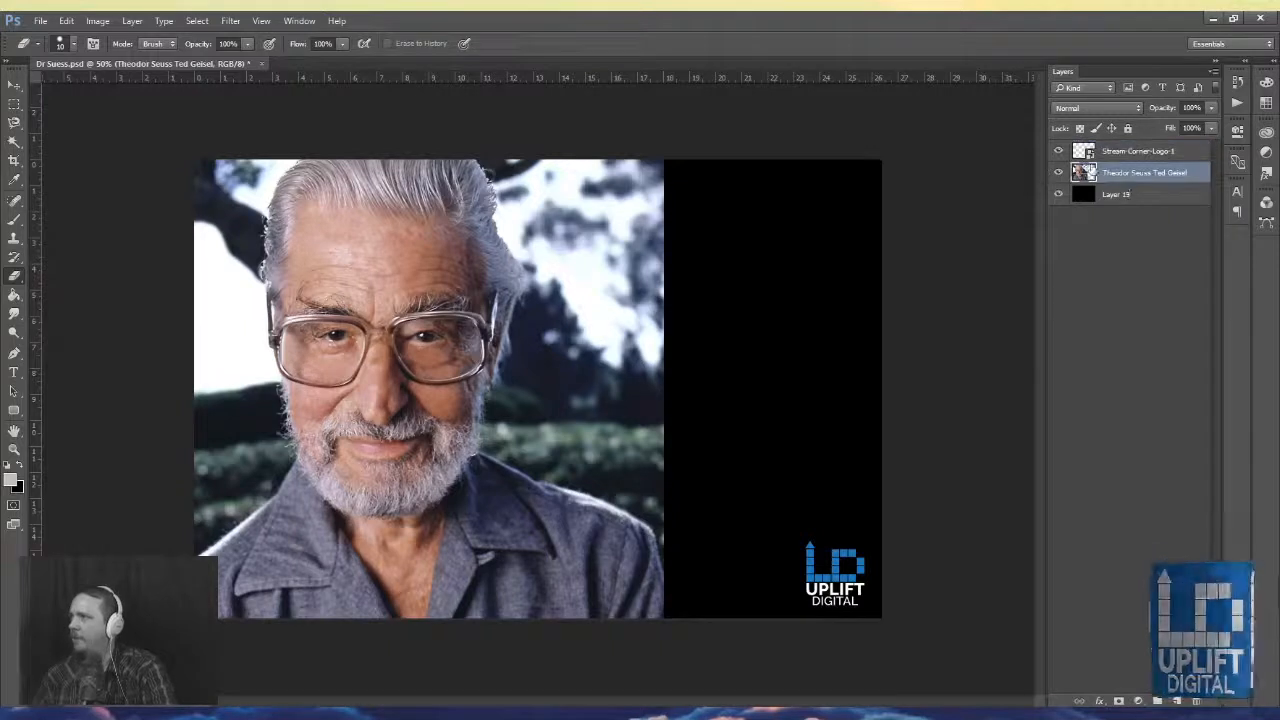
pyautogui.click(1057, 150)
pyautogui.click(1057, 150)
pyautogui.click(1057, 150)
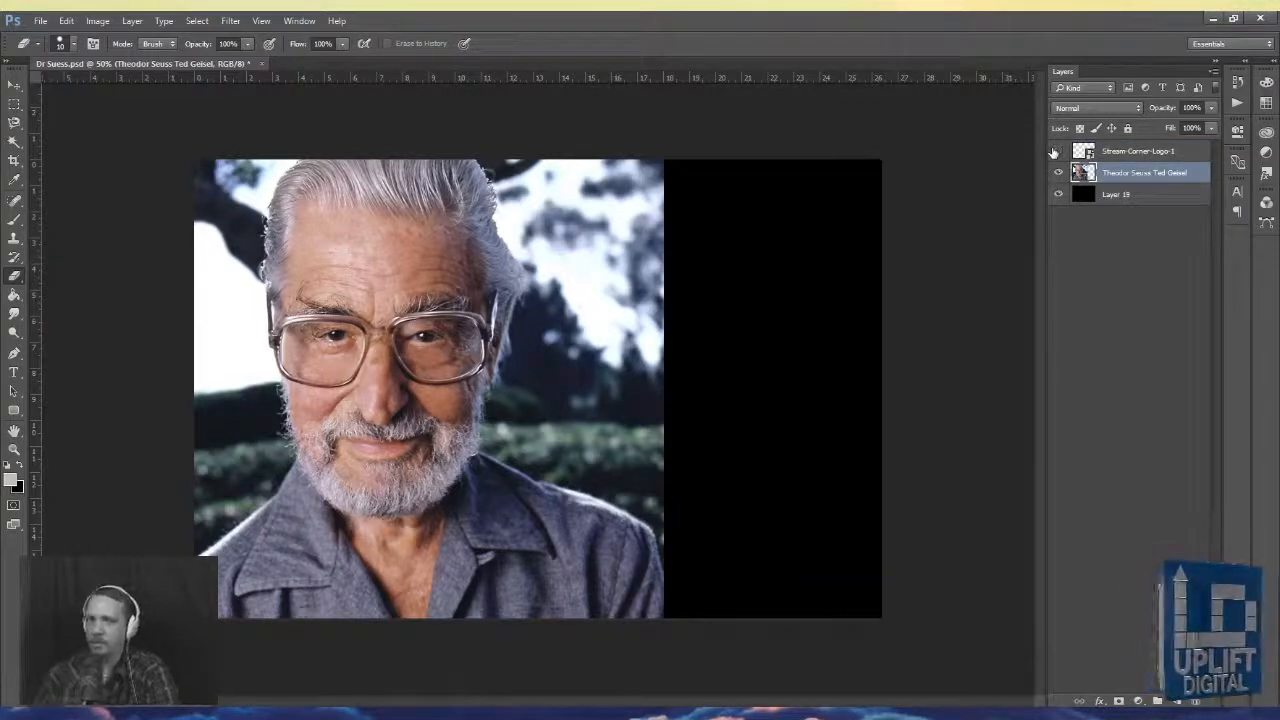
pyautogui.click(1057, 150)
pyautogui.click(1057, 150)
pyautogui.click(1057, 150)
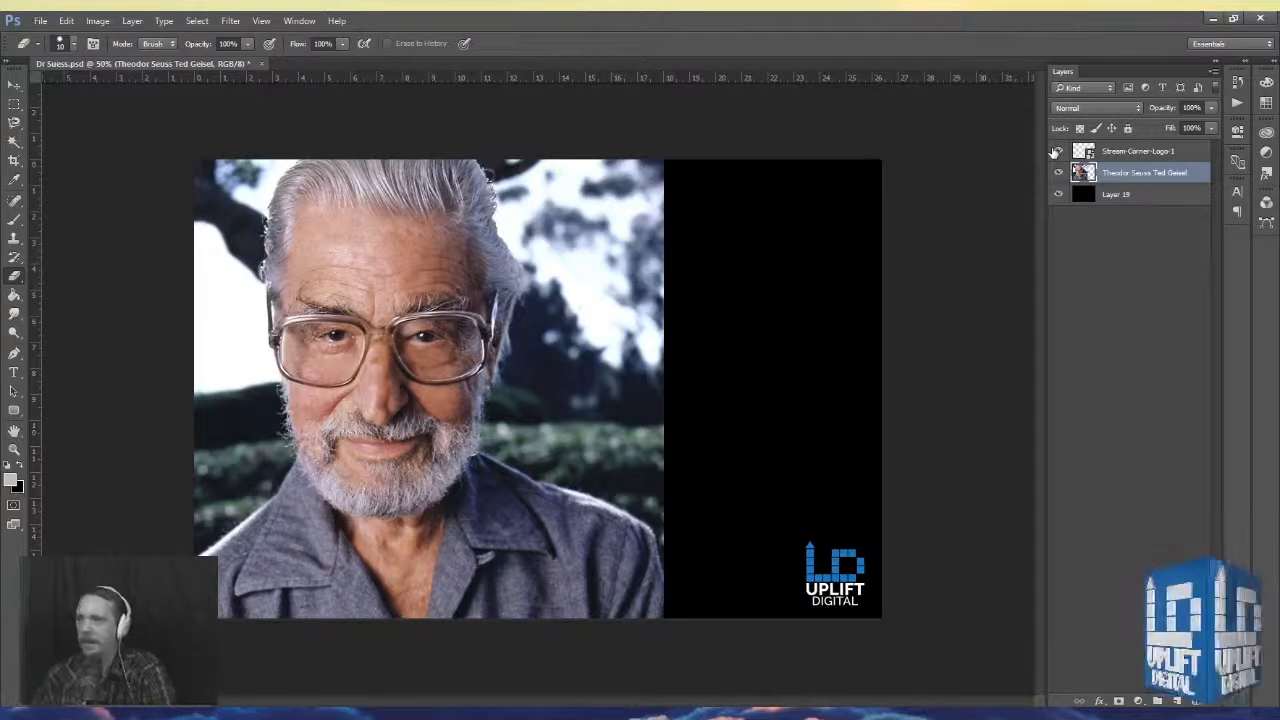
pyautogui.click(1057, 150)
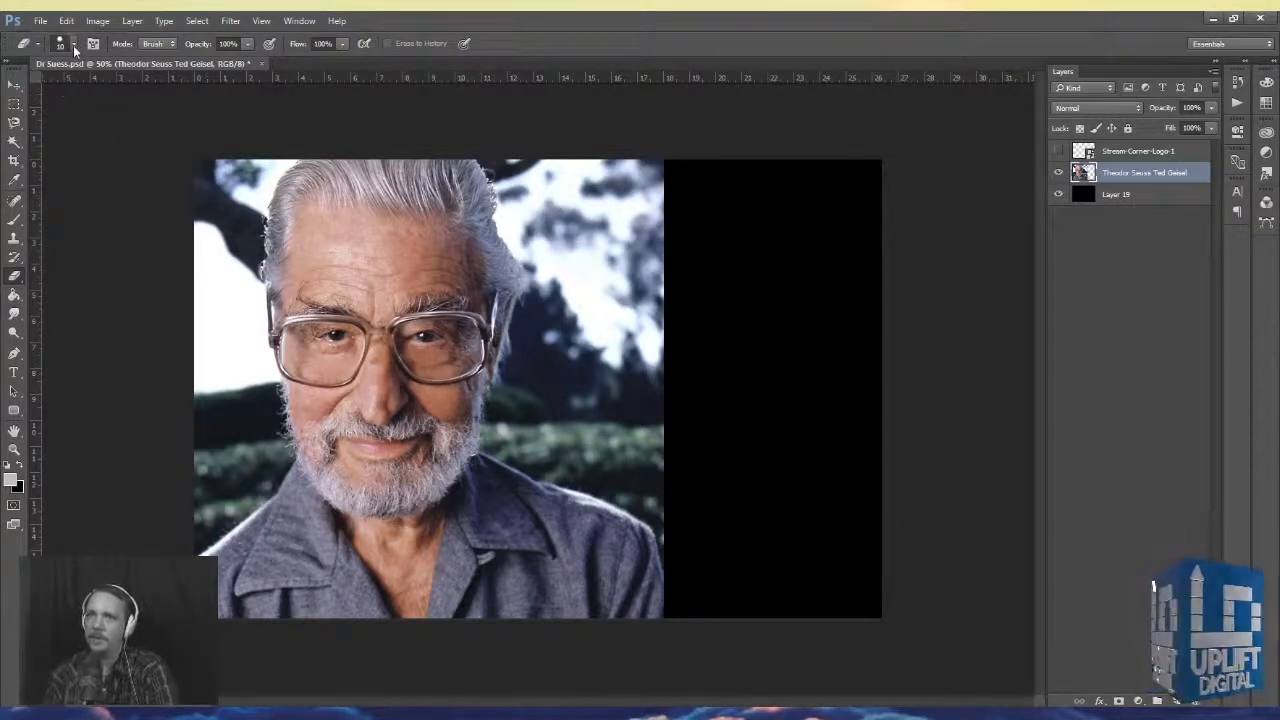
# - Set the Eraser's size to 23 and erase the background along the upper left edge of the man's hair
pyautogui.click(89, 92)
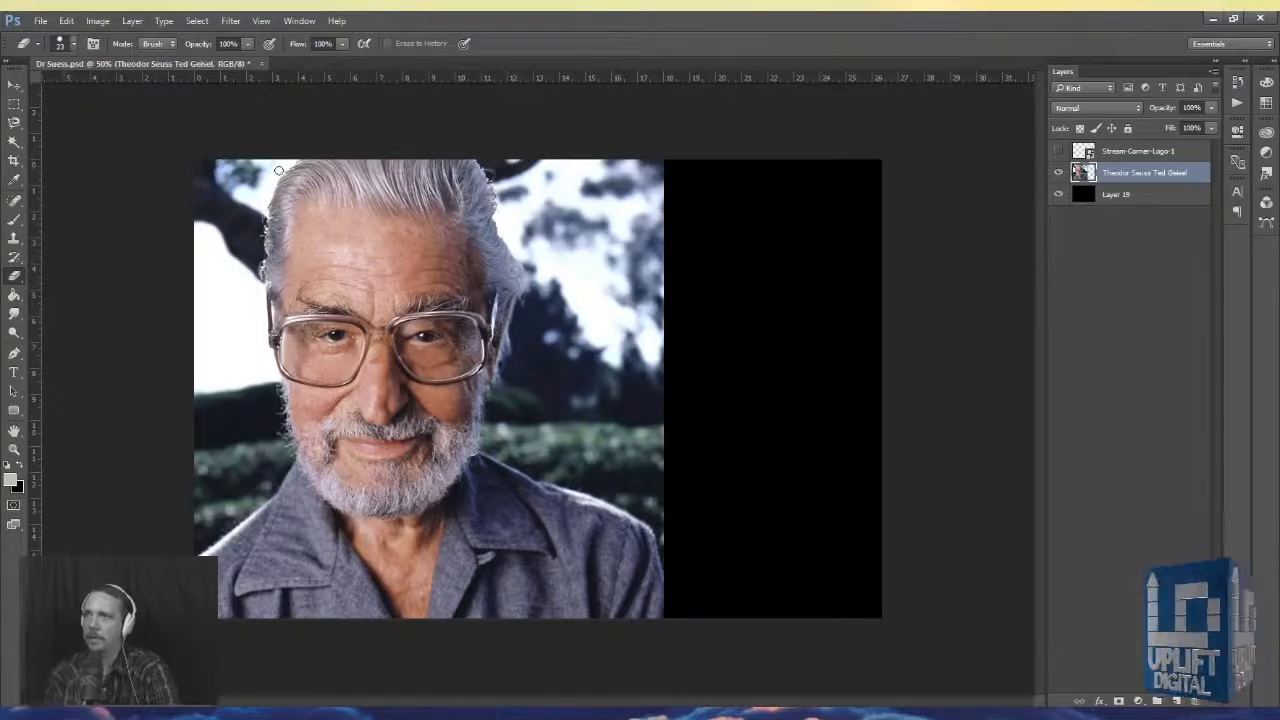
pyautogui.moveTo(244, 177); pyautogui.dragTo(406, 251)
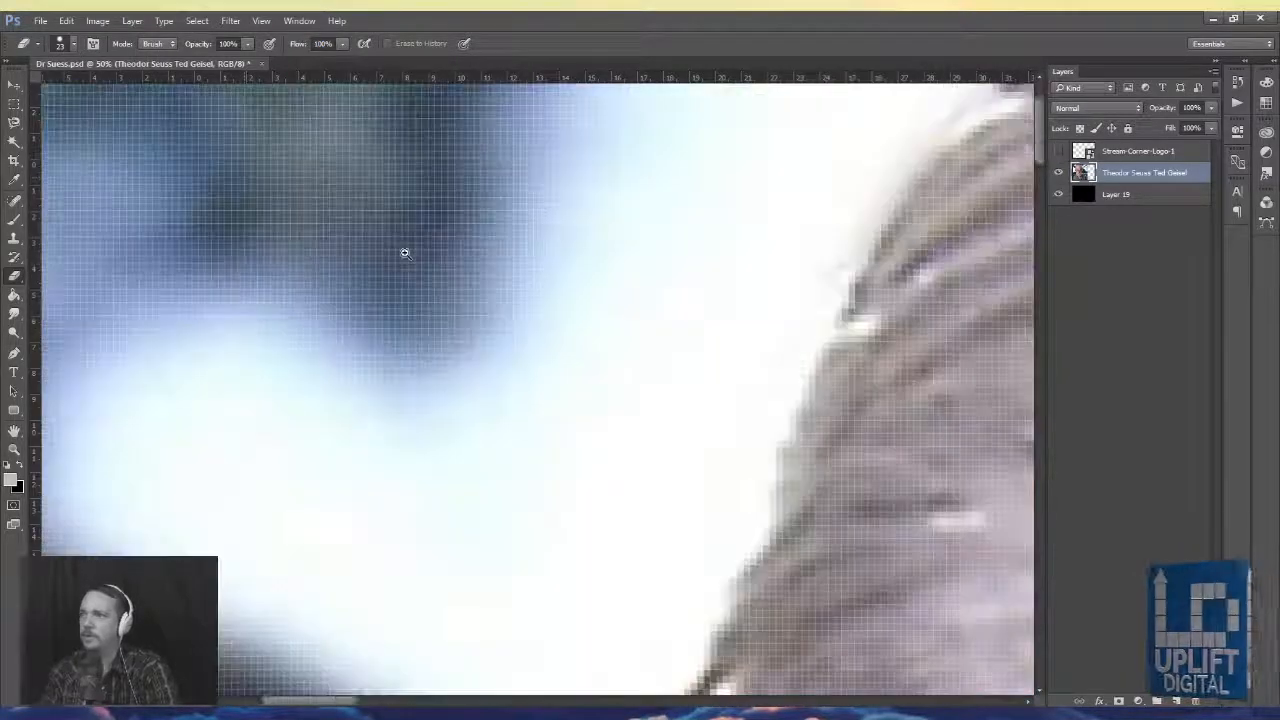
pyautogui.moveTo(674, 274); pyautogui.dragTo(483, 363)
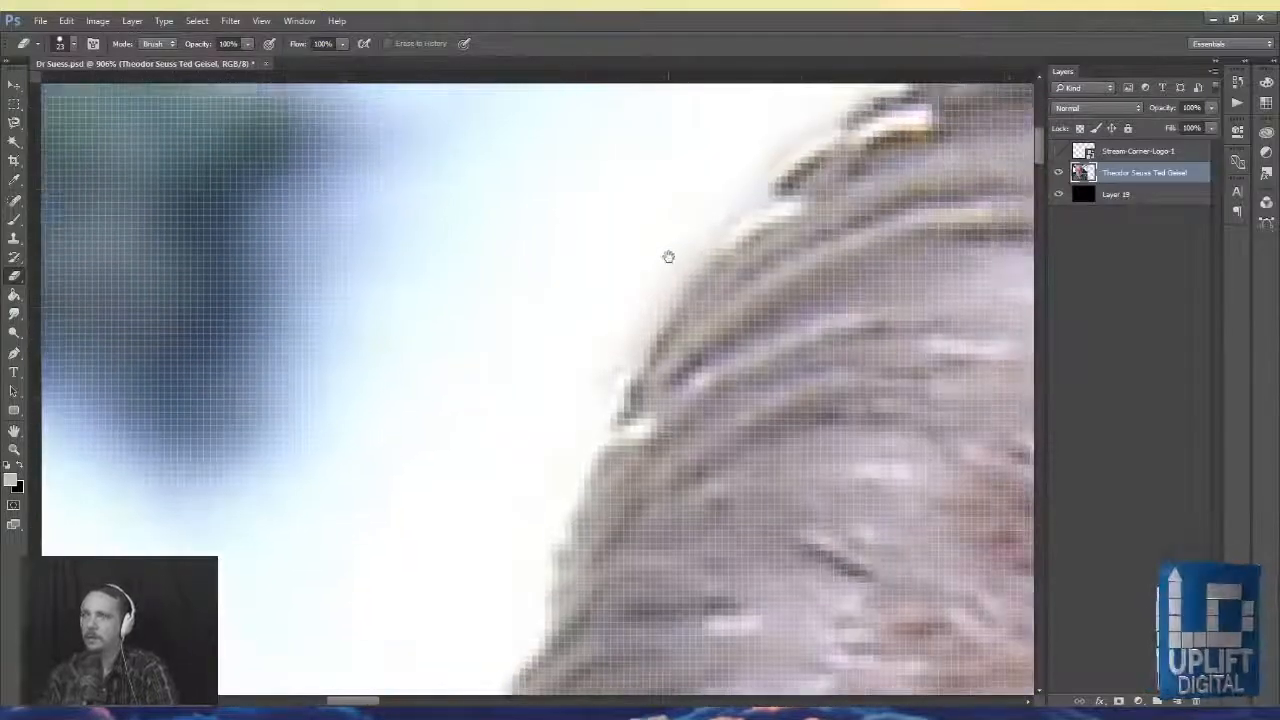
pyautogui.moveTo(669, 257); pyautogui.dragTo(544, 328)
pyautogui.moveTo(566, 246); pyautogui.dragTo(366, 467)
pyautogui.moveTo(580, 333)
pyautogui.mouseDown()
pyautogui.moveTo(517, 446)
pyautogui.moveTo(562, 349)
pyautogui.mouseUp()
pyautogui.moveTo(700, 223)
pyautogui.mouseDown()
pyautogui.moveTo(440, 404)
pyautogui.moveTo(359, 510)
pyautogui.moveTo(414, 485)
pyautogui.moveTo(526, 370)
pyautogui.moveTo(379, 455)
pyautogui.moveTo(299, 560)
pyautogui.moveTo(432, 447)
pyautogui.moveTo(706, 157)
pyautogui.moveTo(669, 181)
pyautogui.moveTo(630, 260)
pyautogui.moveTo(516, 552)
pyautogui.moveTo(594, 236)
pyautogui.moveTo(539, 378)
pyautogui.moveTo(516, 524)
pyautogui.moveTo(522, 280)
pyautogui.moveTo(503, 229)
pyautogui.mouseUp()
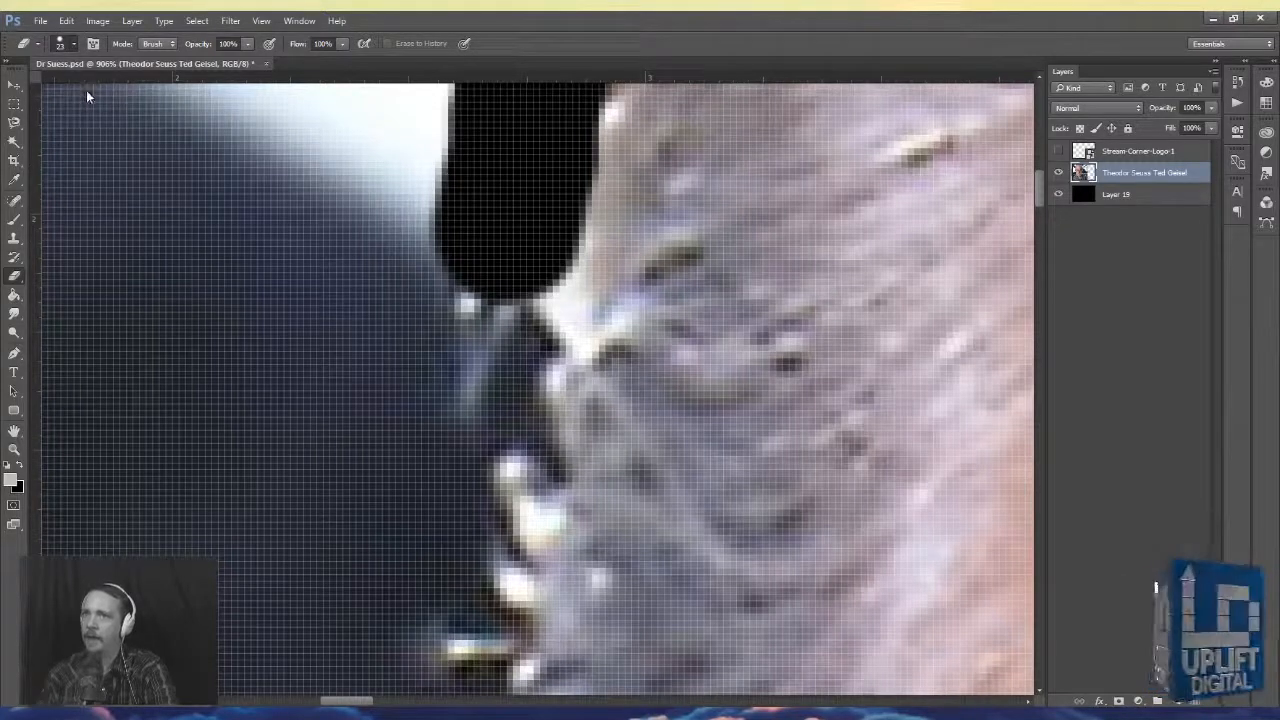
# - Reduce the Eraser's size to 10 and erase a band of background along the jagged left hair edge
pyautogui.press('[')
pyautogui.press('[')
pyautogui.press('[')
pyautogui.moveTo(529, 263)
pyautogui.mouseDown()
pyautogui.moveTo(534, 332)
pyautogui.moveTo(519, 392)
pyautogui.moveTo(552, 470)
pyautogui.moveTo(516, 476)
pyautogui.moveTo(497, 509)
pyautogui.moveTo(506, 545)
pyautogui.moveTo(479, 577)
pyautogui.moveTo(482, 613)
pyautogui.moveTo(516, 216)
pyautogui.moveTo(491, 359)
pyautogui.moveTo(506, 404)
pyautogui.moveTo(493, 447)
pyautogui.moveTo(518, 494)
pyautogui.moveTo(498, 540)
pyautogui.moveTo(533, 608)
pyautogui.moveTo(438, 317)
pyautogui.mouseUp()
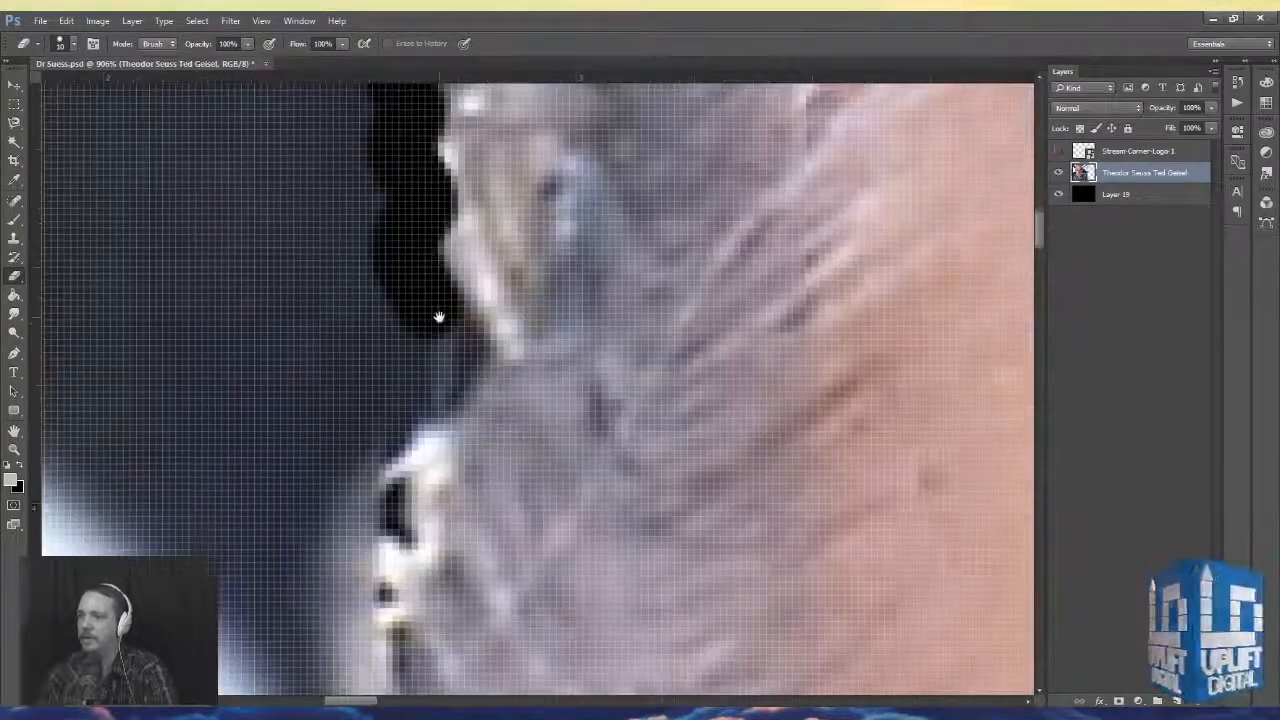
# - Continue erasing the background with the Eraser down the left hair edge beside the forehead
pyautogui.click(14, 123)
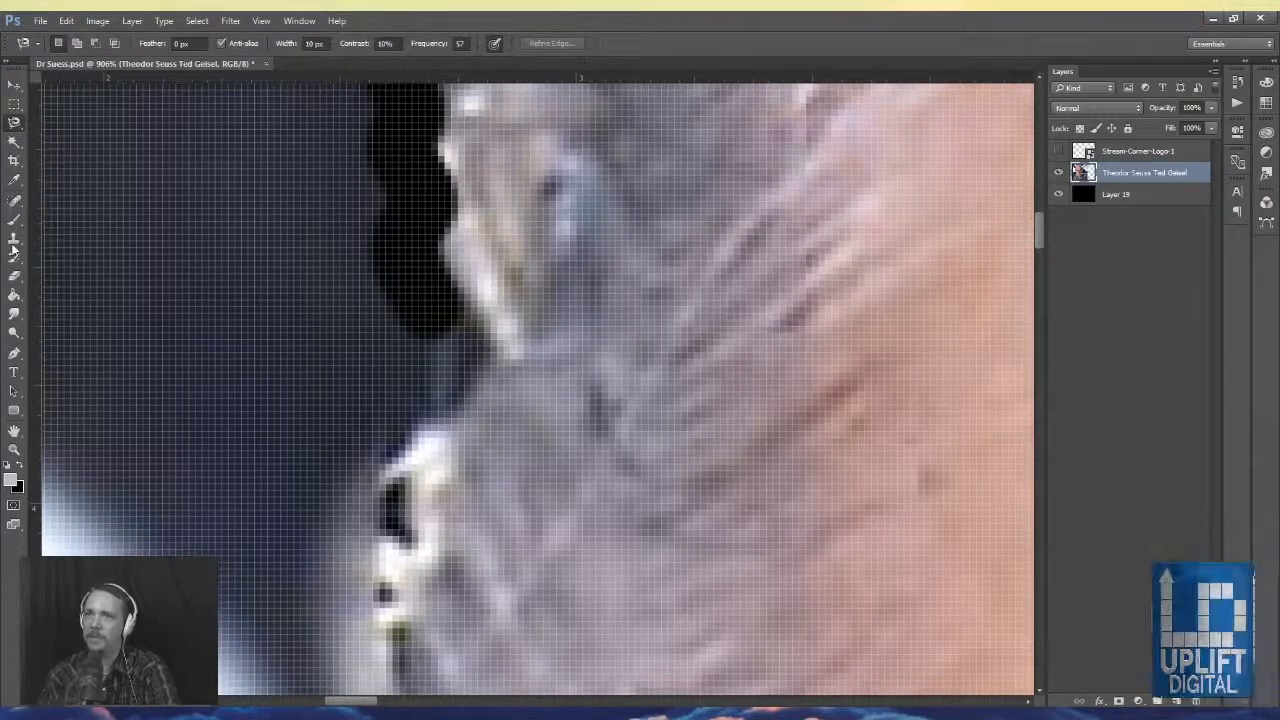
pyautogui.click(14, 294)
pyautogui.click(15, 276)
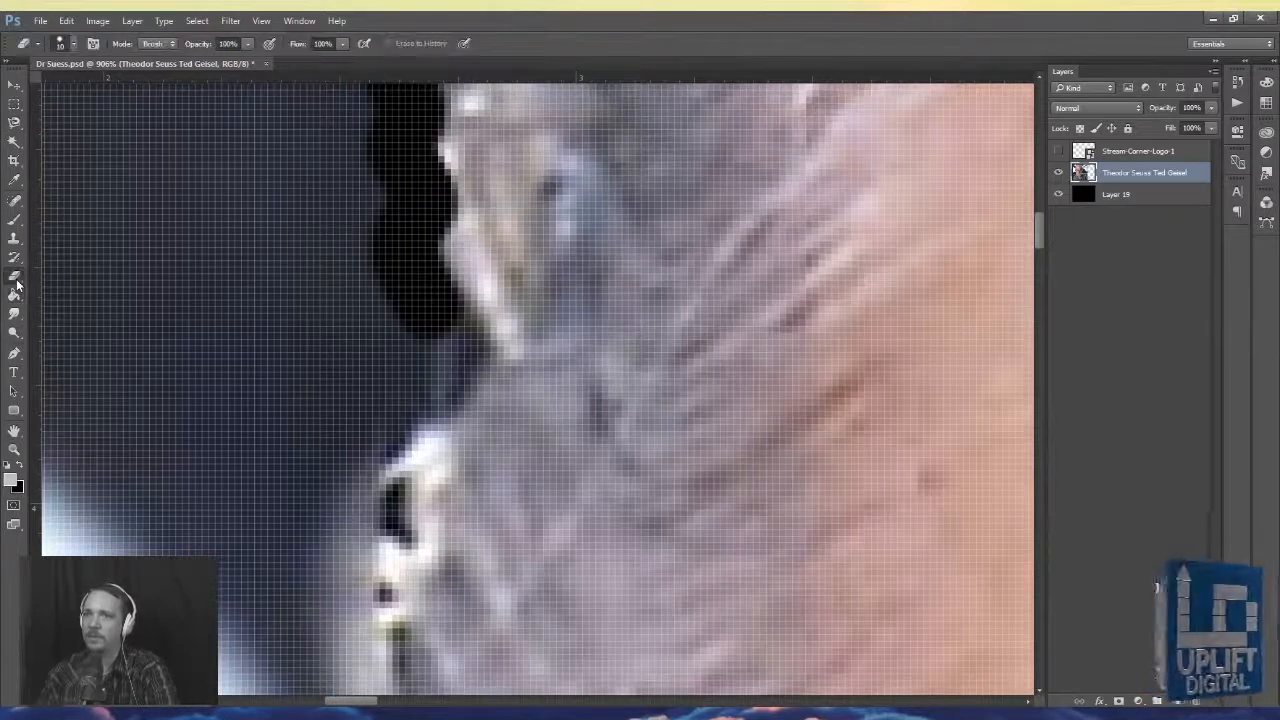
pyautogui.moveTo(418, 321)
pyautogui.mouseDown()
pyautogui.moveTo(462, 347)
pyautogui.moveTo(455, 378)
pyautogui.moveTo(398, 440)
pyautogui.moveTo(380, 502)
pyautogui.moveTo(389, 525)
pyautogui.moveTo(365, 600)
pyautogui.mouseUp()
pyautogui.moveTo(372, 533)
pyautogui.mouseDown()
pyautogui.moveTo(443, 286)
pyautogui.moveTo(429, 309)
pyautogui.moveTo(457, 480)
pyautogui.moveTo(485, 527)
pyautogui.moveTo(477, 551)
pyautogui.mouseUp()
pyautogui.scroll(-3, 490, 566)
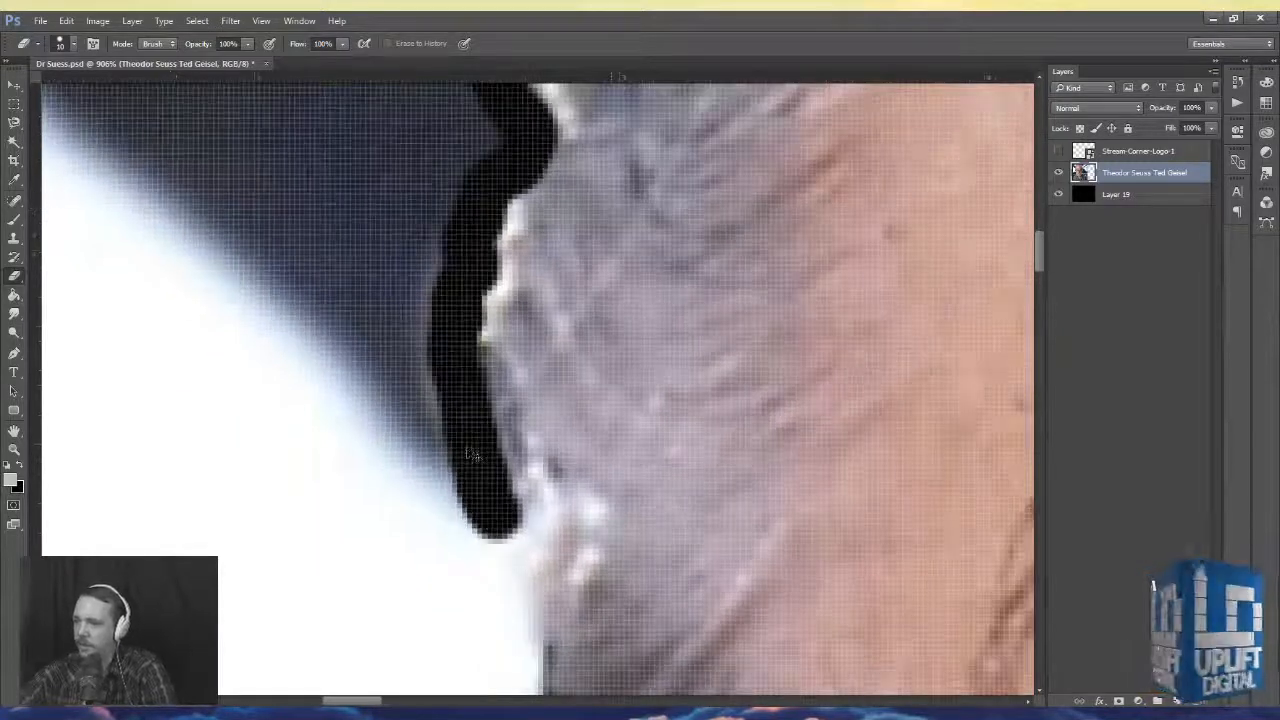
pyautogui.scroll(-2, 468, 457)
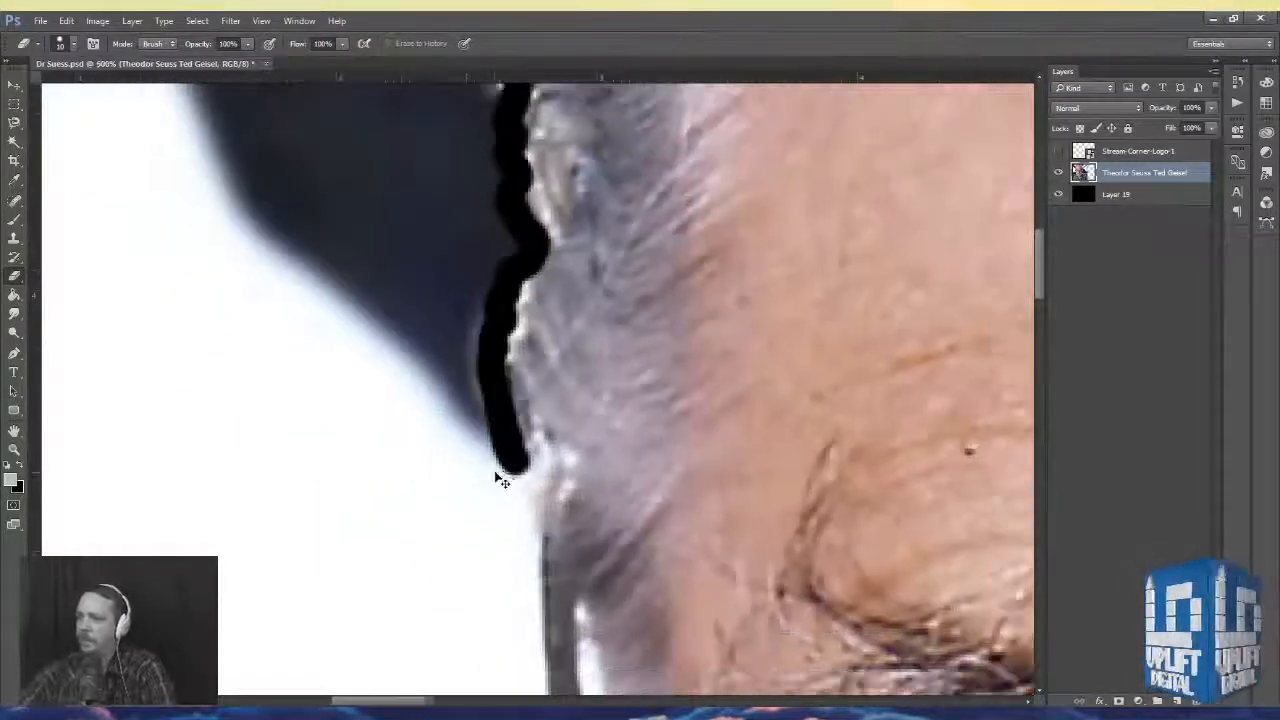
# - Erase the background from the left temple down along the glasses to the start of the beard
pyautogui.moveTo(511, 463); pyautogui.dragTo(533, 553)
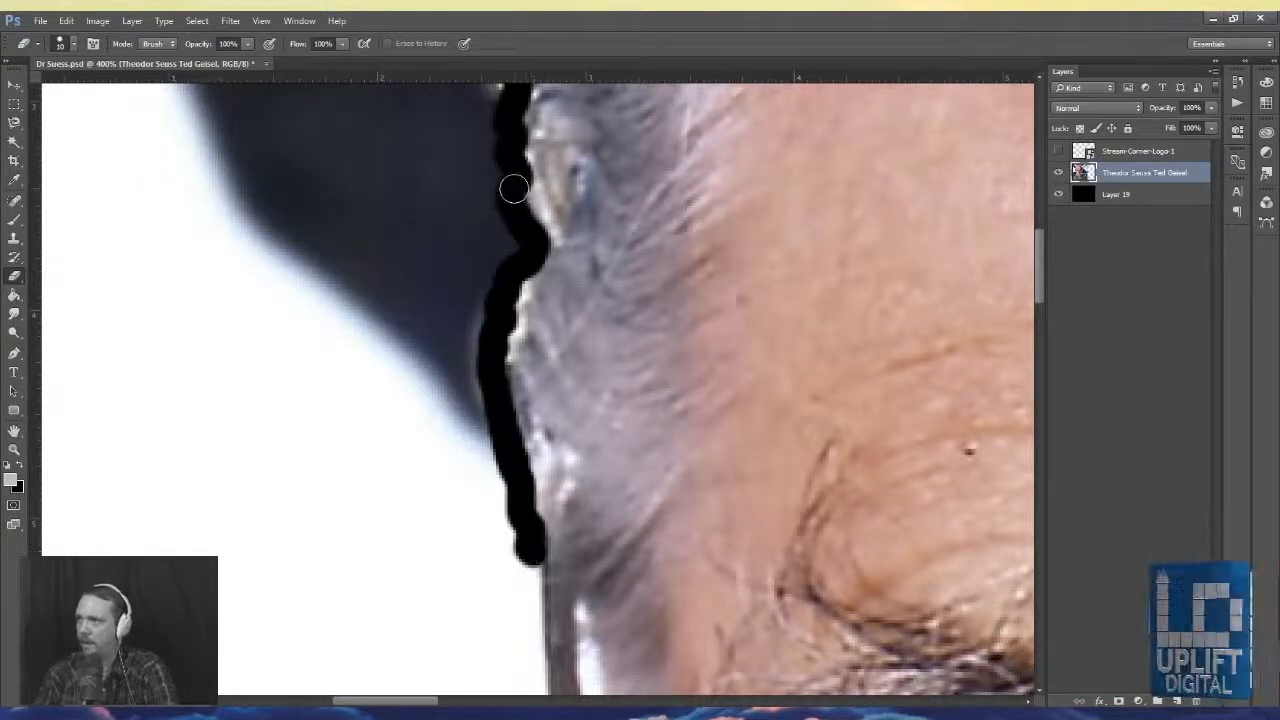
pyautogui.moveTo(565, 465); pyautogui.dragTo(560, 195)
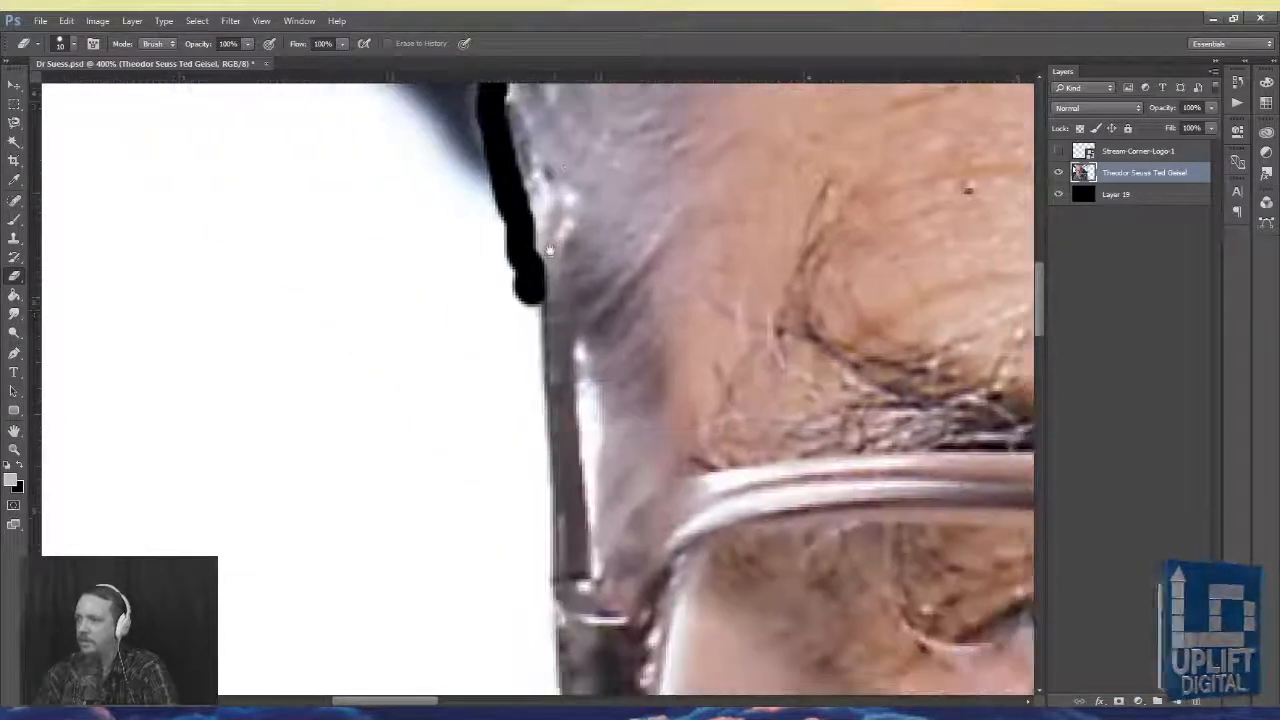
pyautogui.moveTo(527, 290)
pyautogui.mouseDown()
pyautogui.moveTo(547, 614)
pyautogui.moveTo(567, 331)
pyautogui.moveTo(573, 408)
pyautogui.moveTo(603, 452)
pyautogui.moveTo(569, 407)
pyautogui.moveTo(606, 457)
pyautogui.moveTo(645, 606)
pyautogui.moveTo(529, 283)
pyautogui.moveTo(557, 377)
pyautogui.moveTo(391, 408)
pyautogui.mouseUp()
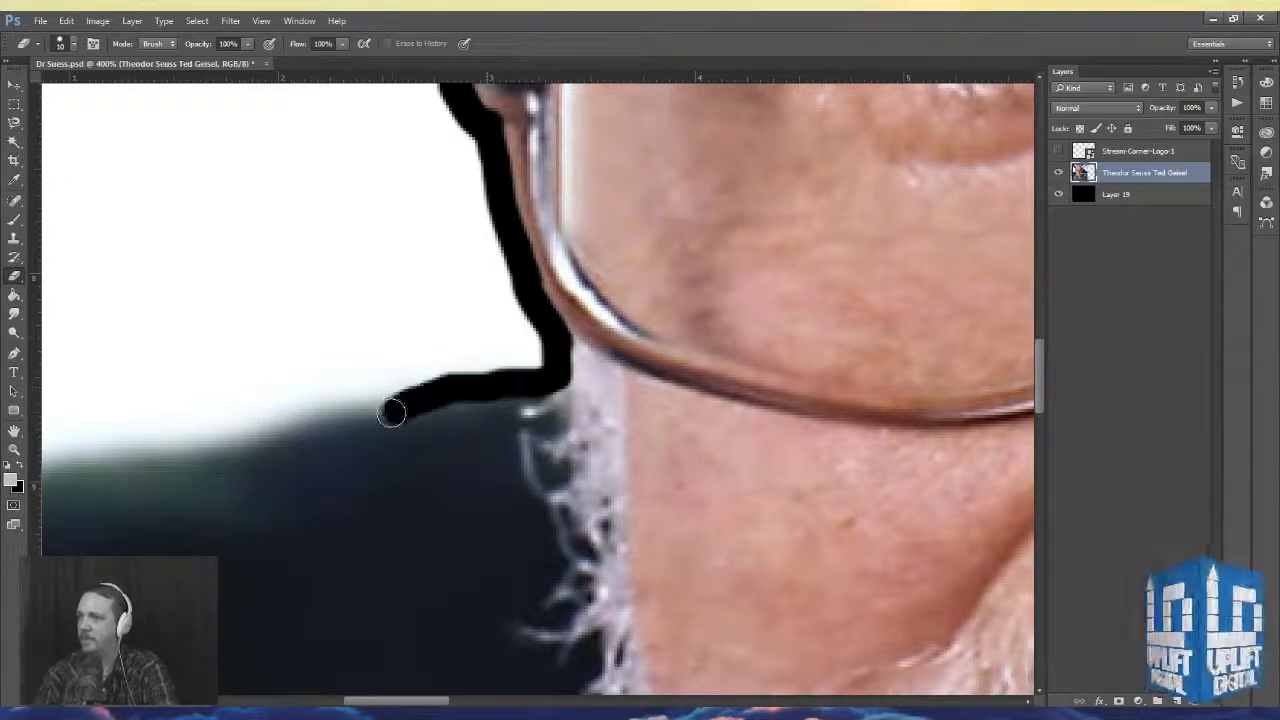
# - Erase a band along the top of the dark hedge from the beard to the canvas's left edge
pyautogui.moveTo(514, 380)
pyautogui.mouseDown()
pyautogui.moveTo(244, 440)
pyautogui.moveTo(767, 323)
pyautogui.moveTo(716, 355)
pyautogui.mouseUp()
pyautogui.moveTo(877, 311)
pyautogui.mouseDown()
pyautogui.moveTo(766, 332)
pyautogui.moveTo(721, 383)
pyautogui.moveTo(656, 381)
pyautogui.mouseUp()
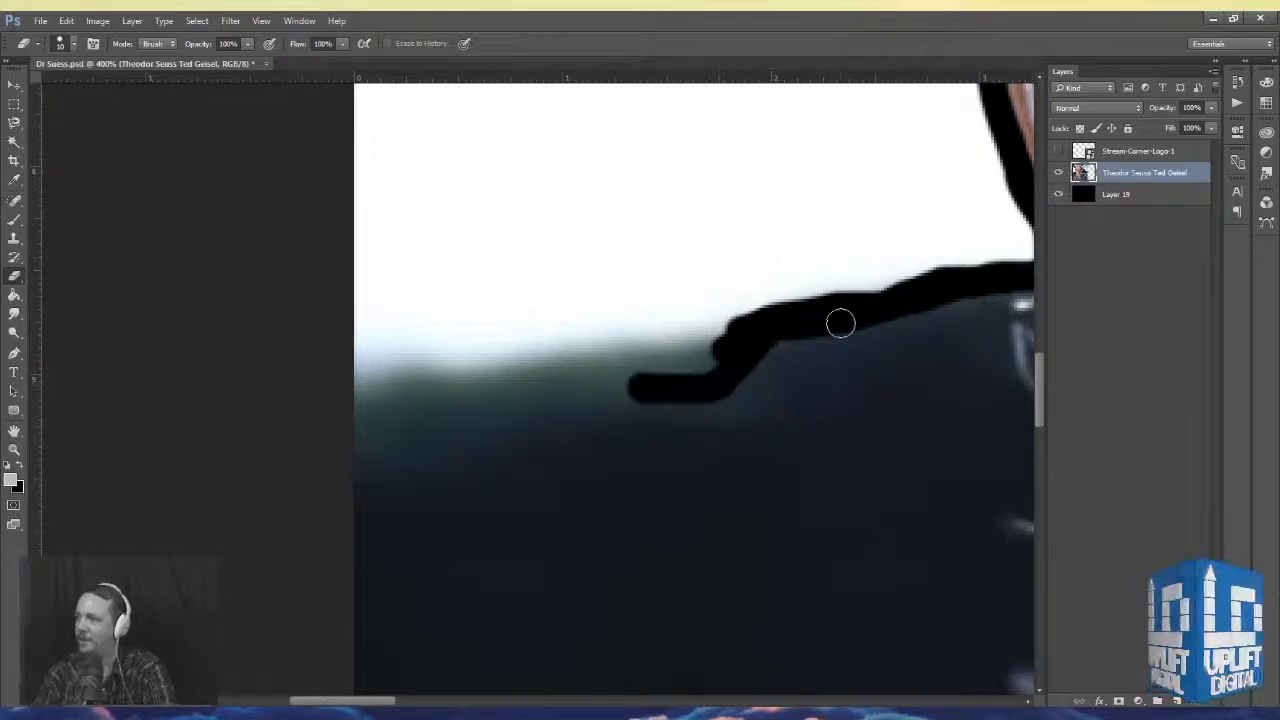
pyautogui.moveTo(751, 351)
pyautogui.mouseDown()
pyautogui.moveTo(605, 400)
pyautogui.moveTo(459, 392)
pyautogui.moveTo(344, 414)
pyautogui.mouseUp()
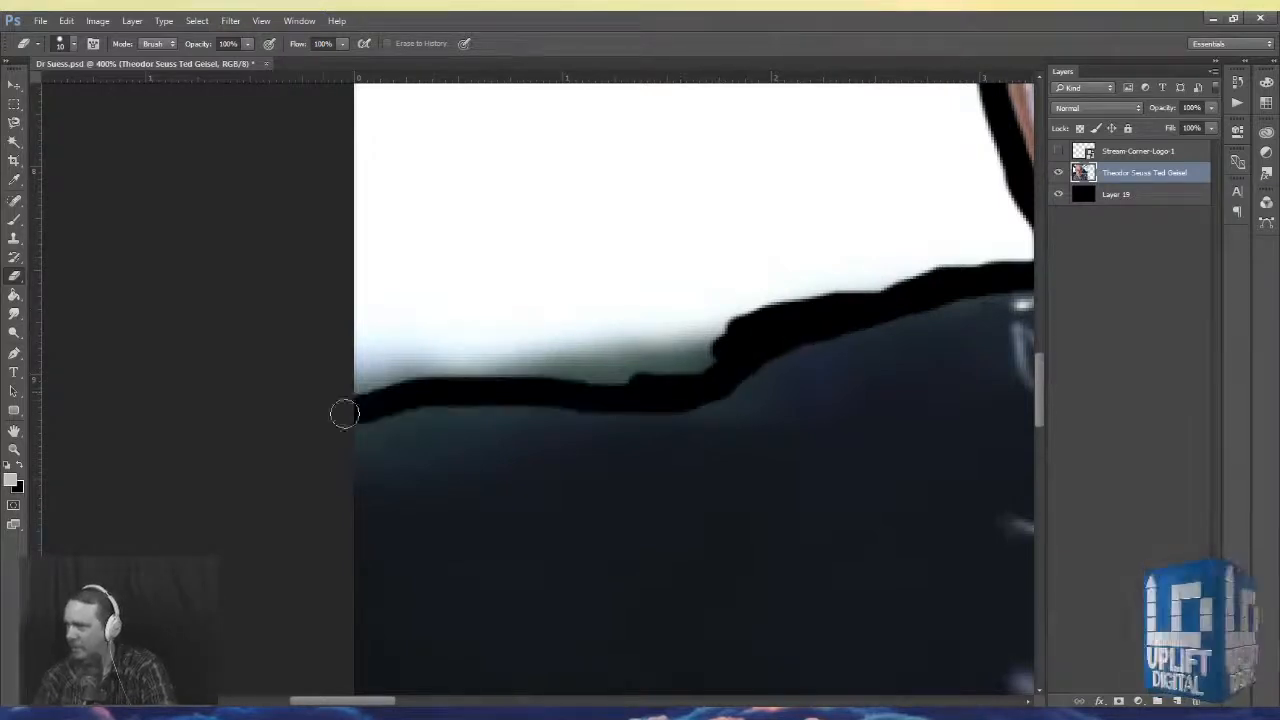
# - Erase a band of background down the jagged right hair edge, starting from the top of the canvas
pyautogui.press('space')
pyautogui.moveTo(640, 360); pyautogui.dragTo(686, 314)
pyautogui.moveTo(245, 313); pyautogui.dragTo(557, 426)
pyautogui.moveTo(660, 180); pyautogui.dragTo(517, 426)
pyautogui.moveTo(934, 385); pyautogui.dragTo(646, 394)
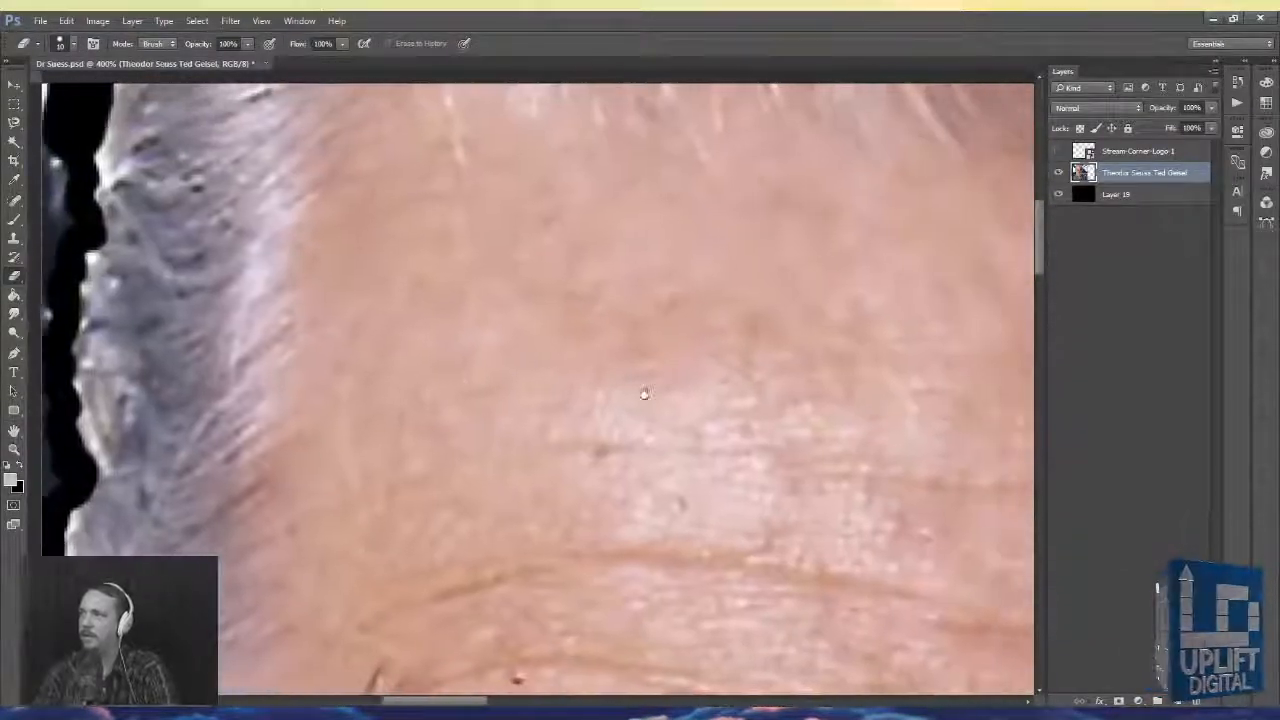
pyautogui.moveTo(777, 403); pyautogui.dragTo(531, 369)
pyautogui.moveTo(982, 395)
pyautogui.mouseDown()
pyautogui.moveTo(636, 351)
pyautogui.moveTo(586, 263)
pyautogui.moveTo(597, 374)
pyautogui.moveTo(457, 258)
pyautogui.moveTo(524, 346)
pyautogui.moveTo(535, 388)
pyautogui.moveTo(557, 405)
pyautogui.moveTo(552, 432)
pyautogui.moveTo(612, 512)
pyautogui.mouseUp()
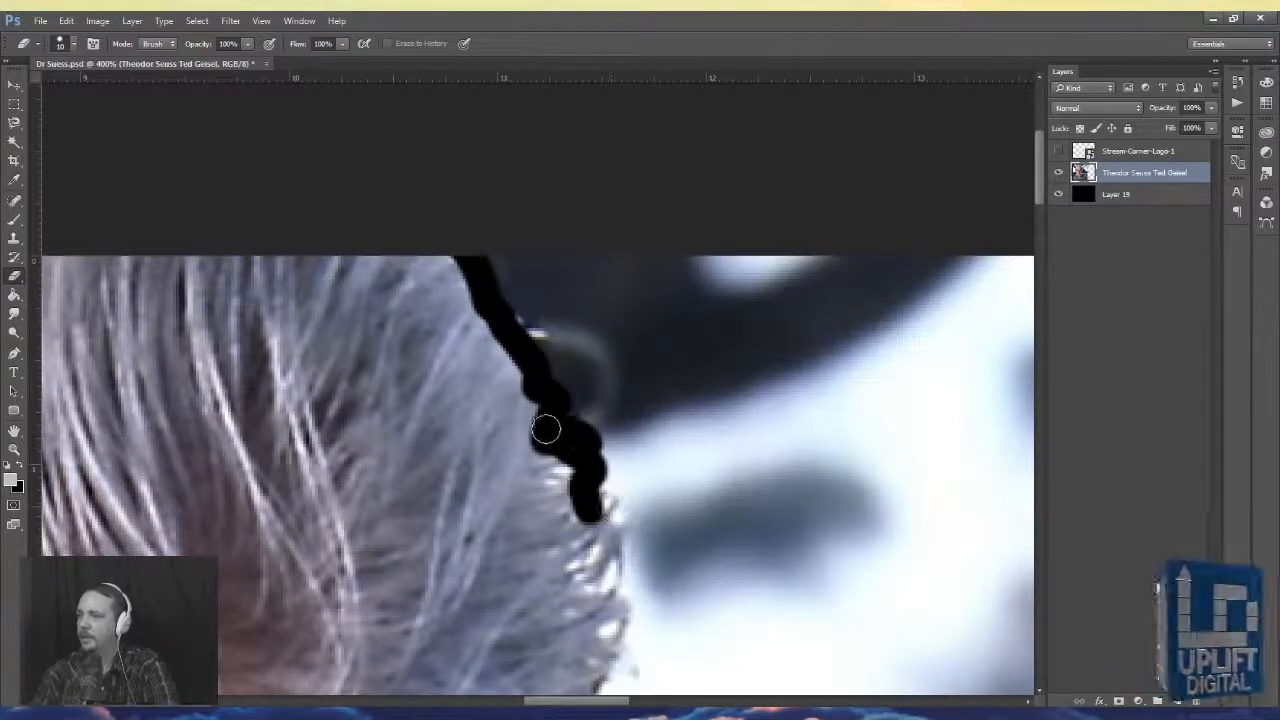
pyautogui.moveTo(568, 457)
pyautogui.mouseDown()
pyautogui.moveTo(599, 562)
pyautogui.moveTo(591, 290)
pyautogui.mouseUp()
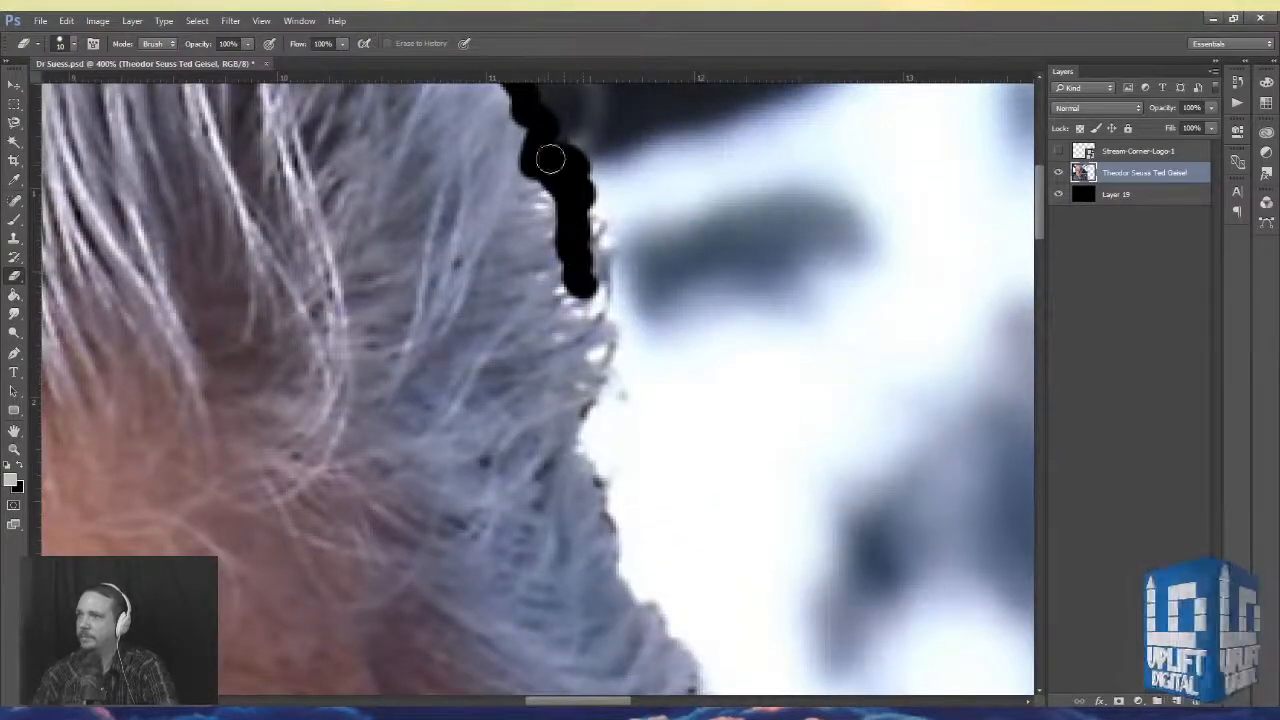
pyautogui.moveTo(569, 191)
pyautogui.mouseDown()
pyautogui.moveTo(574, 284)
pyautogui.moveTo(607, 382)
pyautogui.moveTo(590, 423)
pyautogui.mouseUp()
pyautogui.moveTo(593, 457)
pyautogui.mouseDown()
pyautogui.moveTo(602, 501)
pyautogui.moveTo(502, 268)
pyautogui.moveTo(532, 272)
pyautogui.moveTo(563, 372)
pyautogui.moveTo(698, 550)
pyautogui.moveTo(503, 217)
pyautogui.mouseUp()
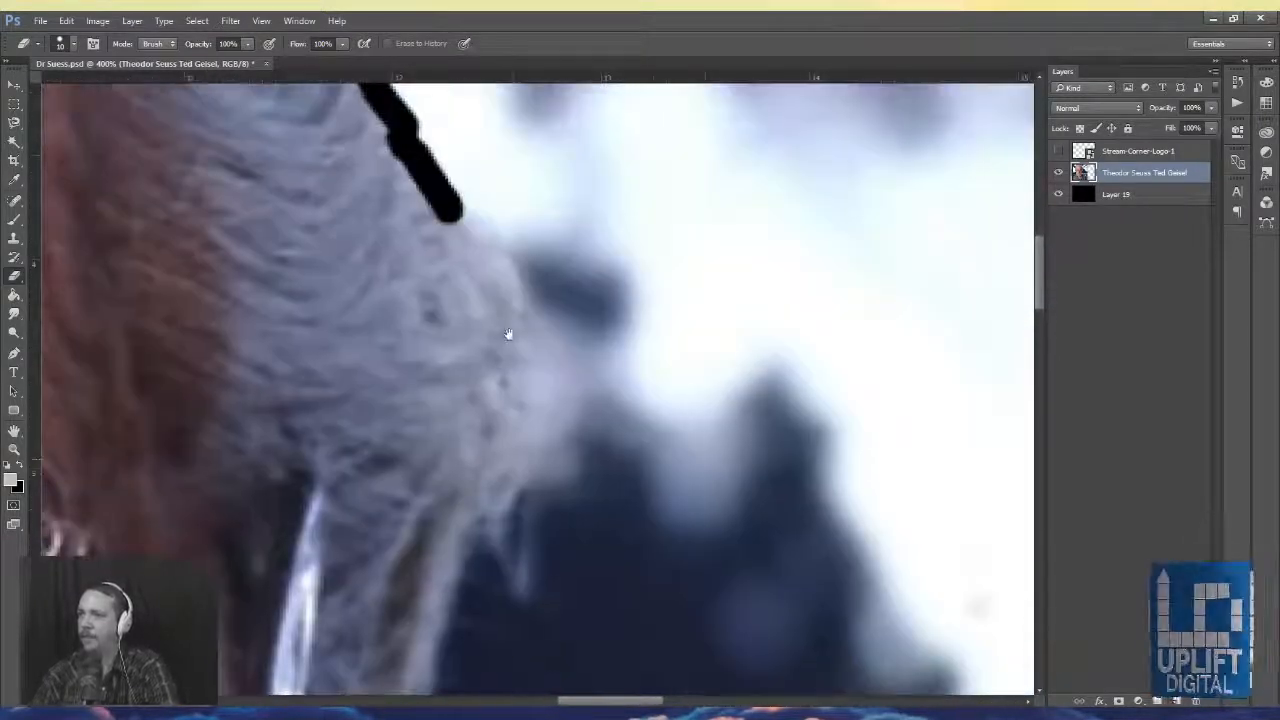
# - Continue erasing the background from the right side's hair bulge down past the ear and beard onto the shirt collar
pyautogui.moveTo(448, 209)
pyautogui.mouseDown()
pyautogui.moveTo(503, 303)
pyautogui.moveTo(505, 377)
pyautogui.mouseUp()
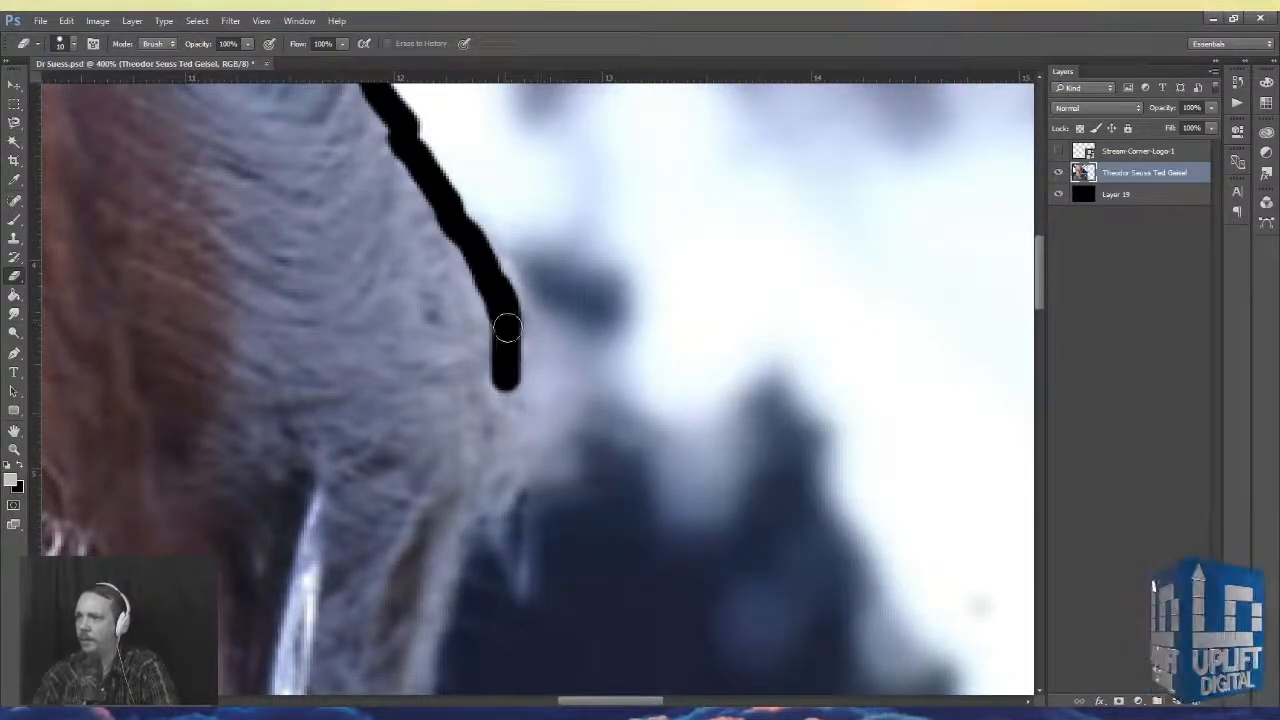
pyautogui.moveTo(507, 328)
pyautogui.mouseDown()
pyautogui.moveTo(494, 590)
pyautogui.moveTo(626, 339)
pyautogui.moveTo(626, 283)
pyautogui.moveTo(643, 249)
pyautogui.moveTo(597, 407)
pyautogui.moveTo(597, 561)
pyautogui.mouseUp()
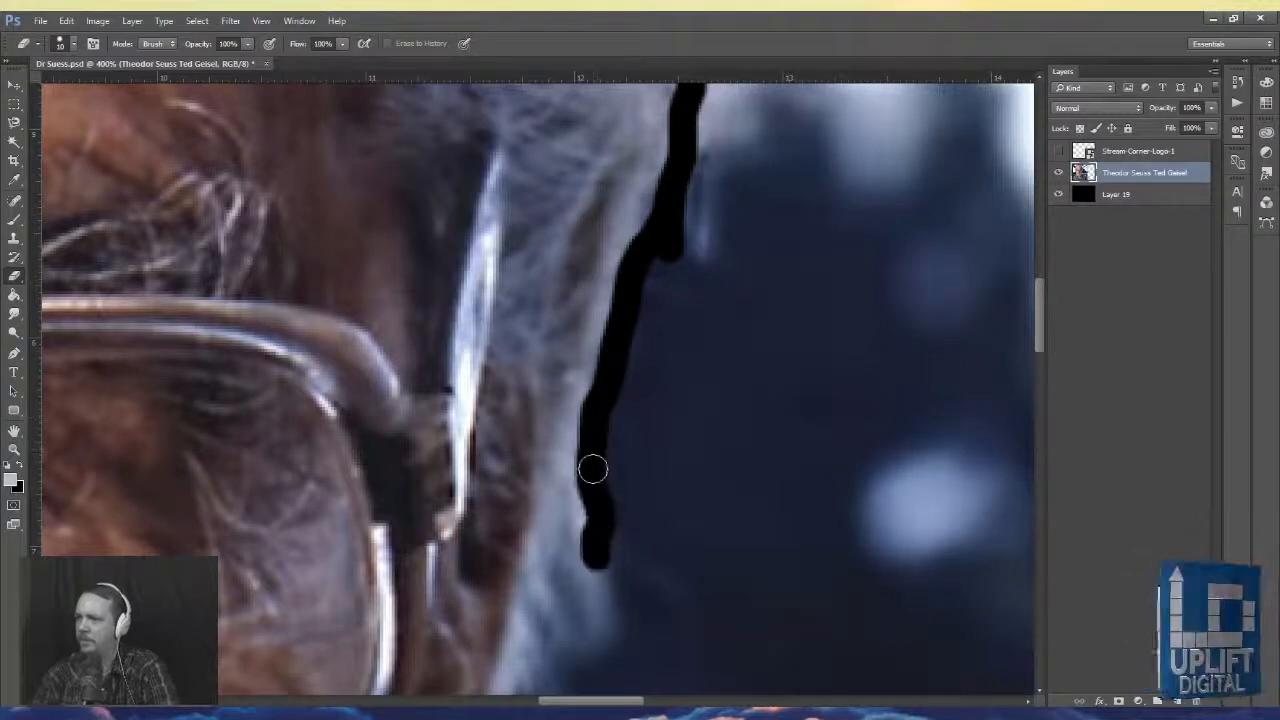
pyautogui.moveTo(592, 469)
pyautogui.mouseDown()
pyautogui.moveTo(588, 600)
pyautogui.moveTo(683, 250)
pyautogui.mouseUp()
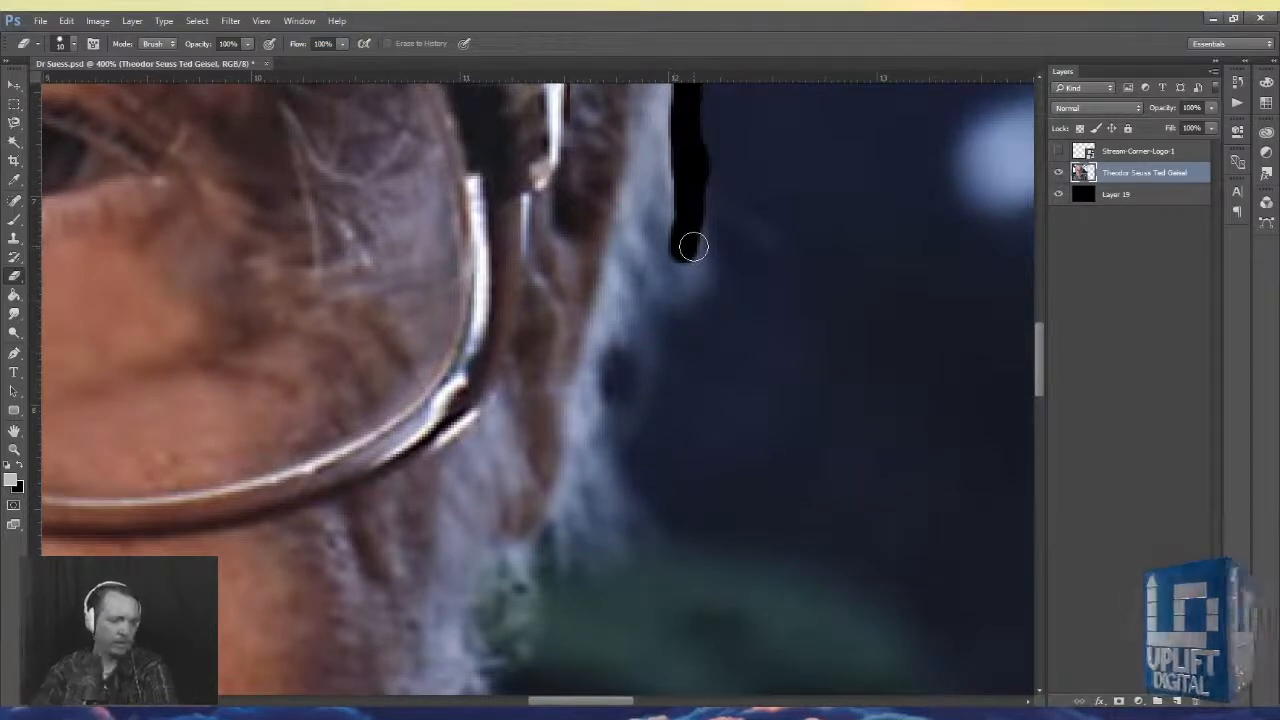
pyautogui.moveTo(680, 218)
pyautogui.mouseDown()
pyautogui.moveTo(675, 289)
pyautogui.moveTo(613, 376)
pyautogui.moveTo(598, 477)
pyautogui.moveTo(552, 549)
pyautogui.moveTo(610, 400)
pyautogui.moveTo(624, 250)
pyautogui.moveTo(553, 325)
pyautogui.moveTo(530, 485)
pyautogui.moveTo(561, 213)
pyautogui.moveTo(524, 472)
pyautogui.moveTo(541, 537)
pyautogui.moveTo(662, 591)
pyautogui.moveTo(320, 304)
pyautogui.moveTo(521, 394)
pyautogui.moveTo(613, 461)
pyautogui.moveTo(597, 446)
pyautogui.moveTo(783, 515)
pyautogui.moveTo(311, 272)
pyautogui.mouseUp()
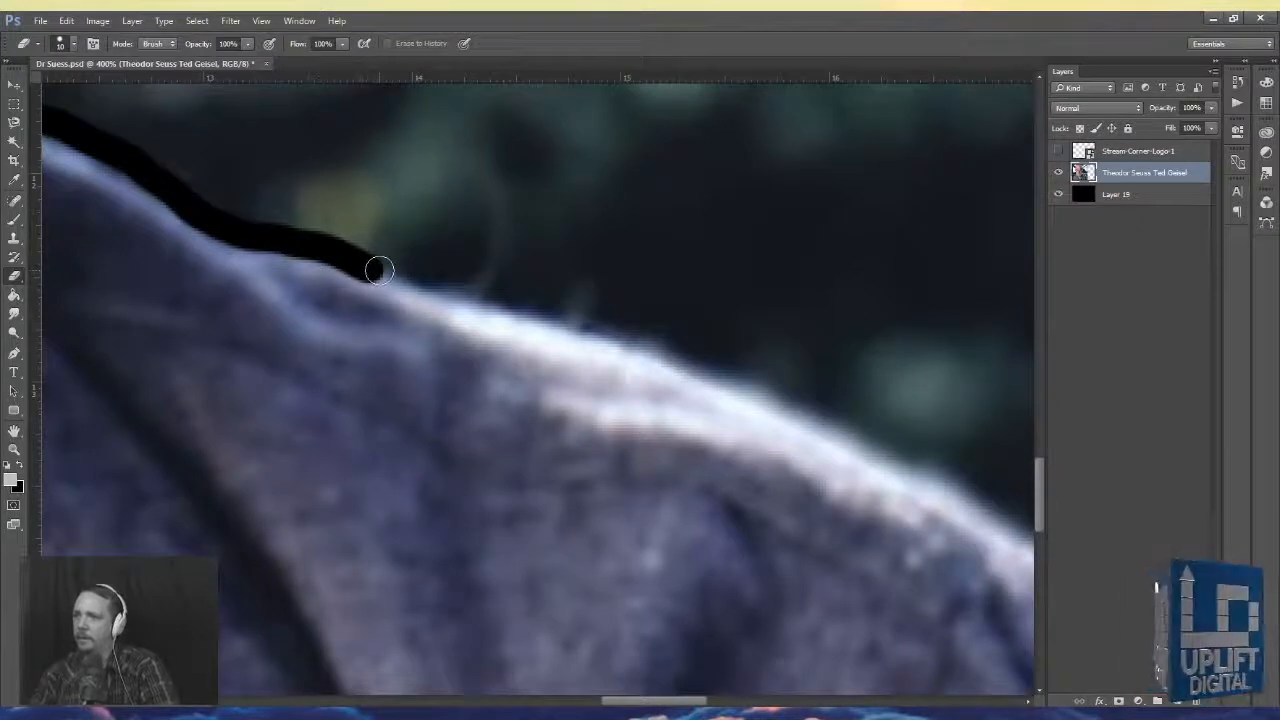
# - Erase a band of background along the right shoulder and down the sleeve to the canvas's bottom edge
pyautogui.moveTo(390, 272)
pyautogui.mouseDown()
pyautogui.moveTo(652, 346)
pyautogui.moveTo(995, 490)
pyautogui.moveTo(975, 502)
pyautogui.moveTo(693, 375)
pyautogui.moveTo(489, 269)
pyautogui.moveTo(447, 205)
pyautogui.moveTo(647, 359)
pyautogui.moveTo(656, 380)
pyautogui.moveTo(618, 317)
pyautogui.moveTo(598, 321)
pyautogui.moveTo(664, 453)
pyautogui.moveTo(698, 594)
pyautogui.moveTo(705, 452)
pyautogui.moveTo(691, 344)
pyautogui.moveTo(713, 537)
pyautogui.moveTo(707, 674)
pyautogui.mouseUp()
pyautogui.moveTo(706, 571); pyautogui.dragTo(669, 258)
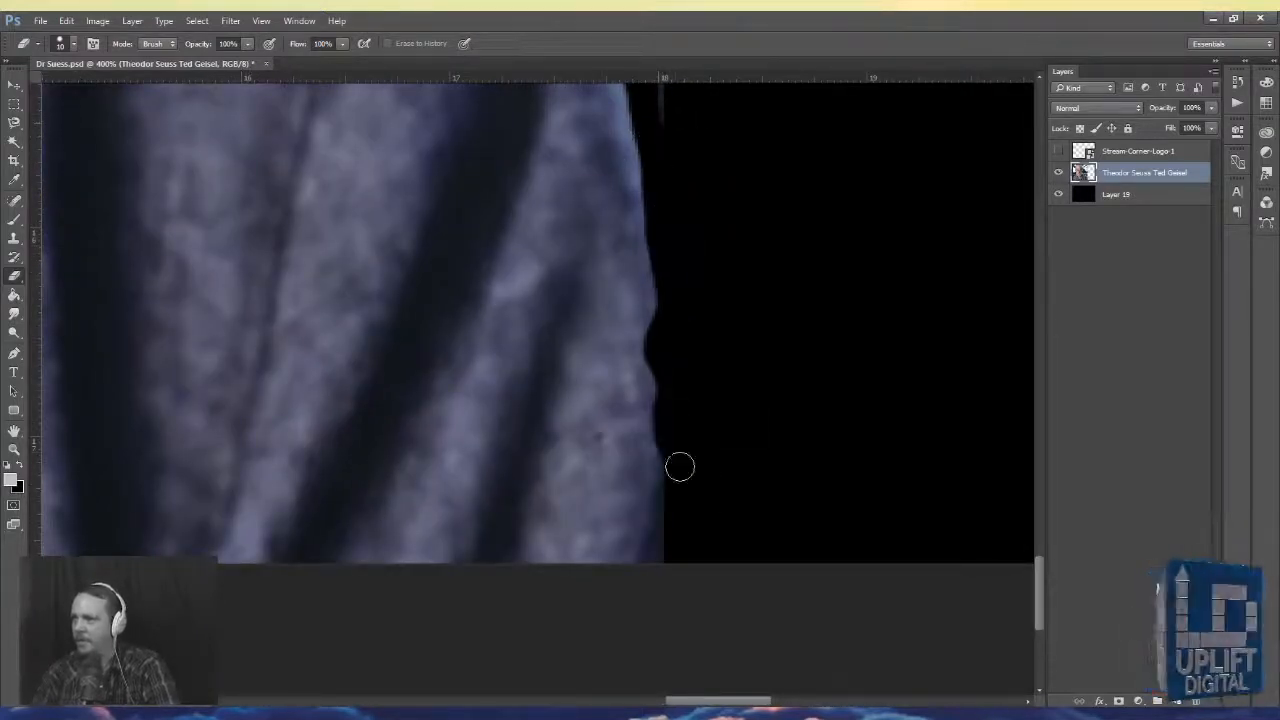
pyautogui.moveTo(669, 518); pyautogui.dragTo(653, 587)
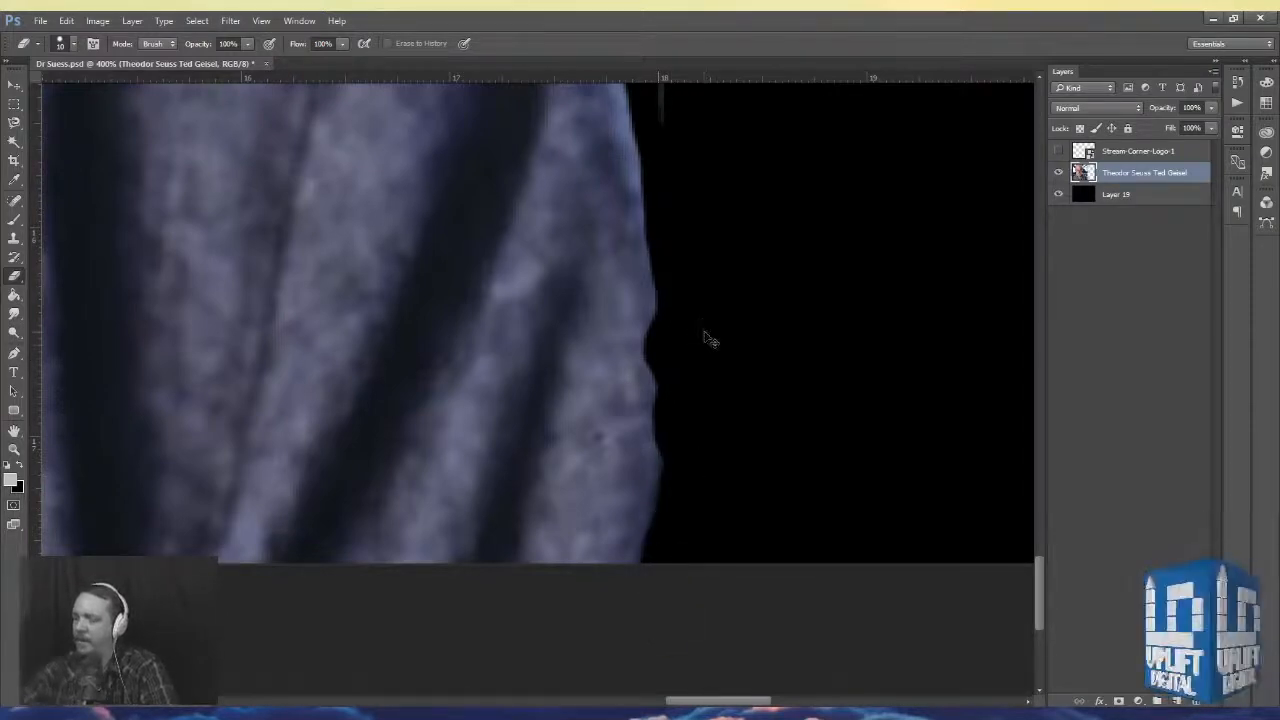
# - Hide the black Layer 19 beneath the portrait to show transparency behind it
pyautogui.hotkey('ctrl', '-')
pyautogui.hotkey('ctrl', '-')
pyautogui.hotkey('ctrl', '-')
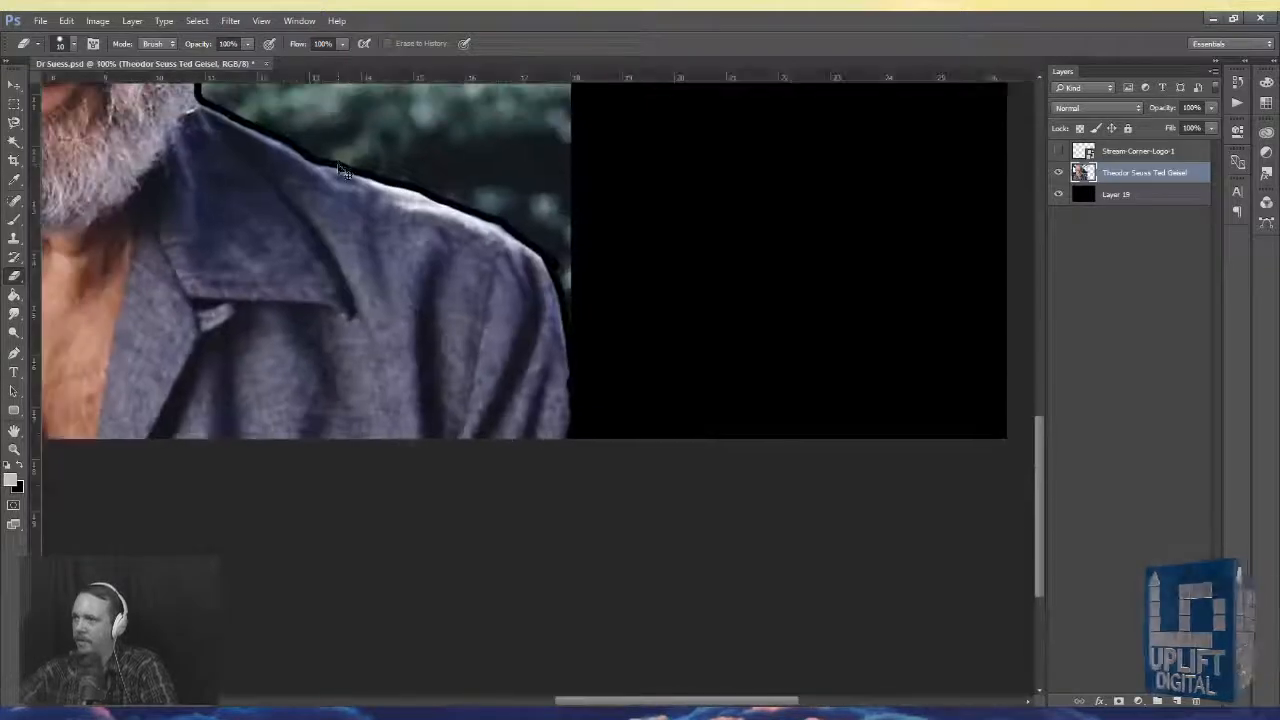
pyautogui.hotkey('ctrl', '-')
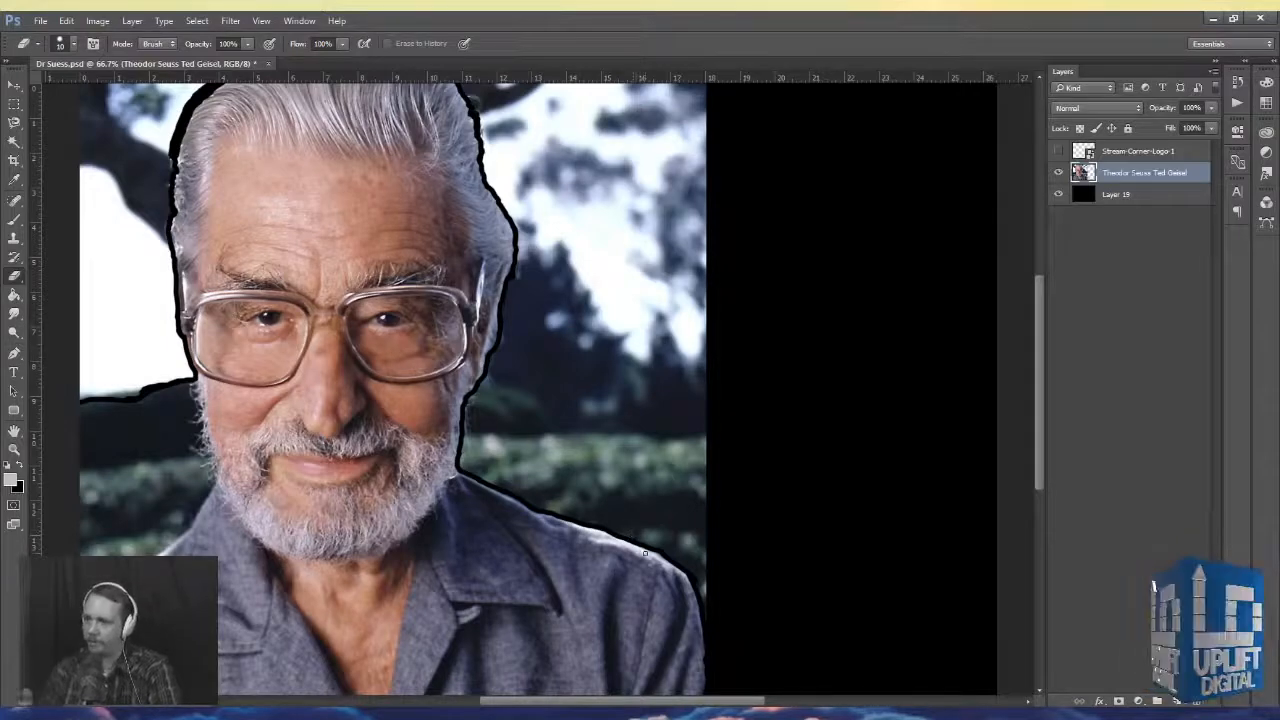
pyautogui.click(1060, 195)
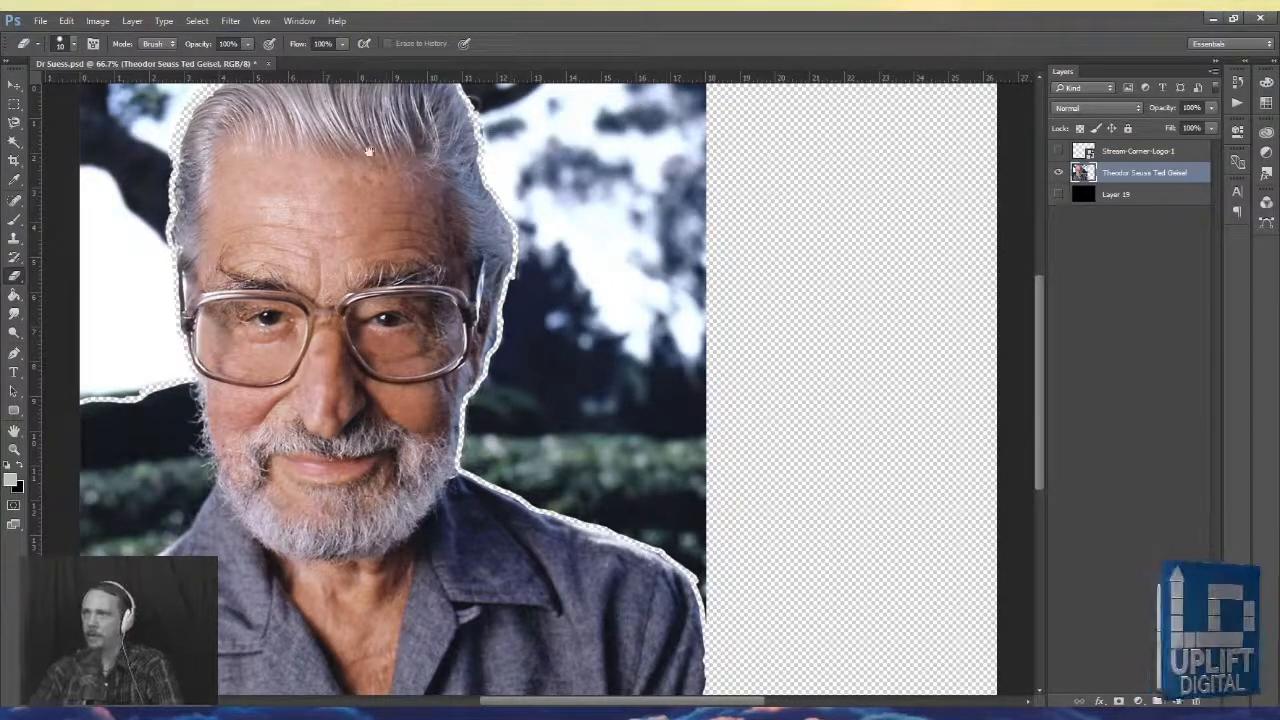
# - Delete large rectangular blocks of background on both sides of the head with the Rectangular Marquee, and clear the selection
pyautogui.click(14, 105)
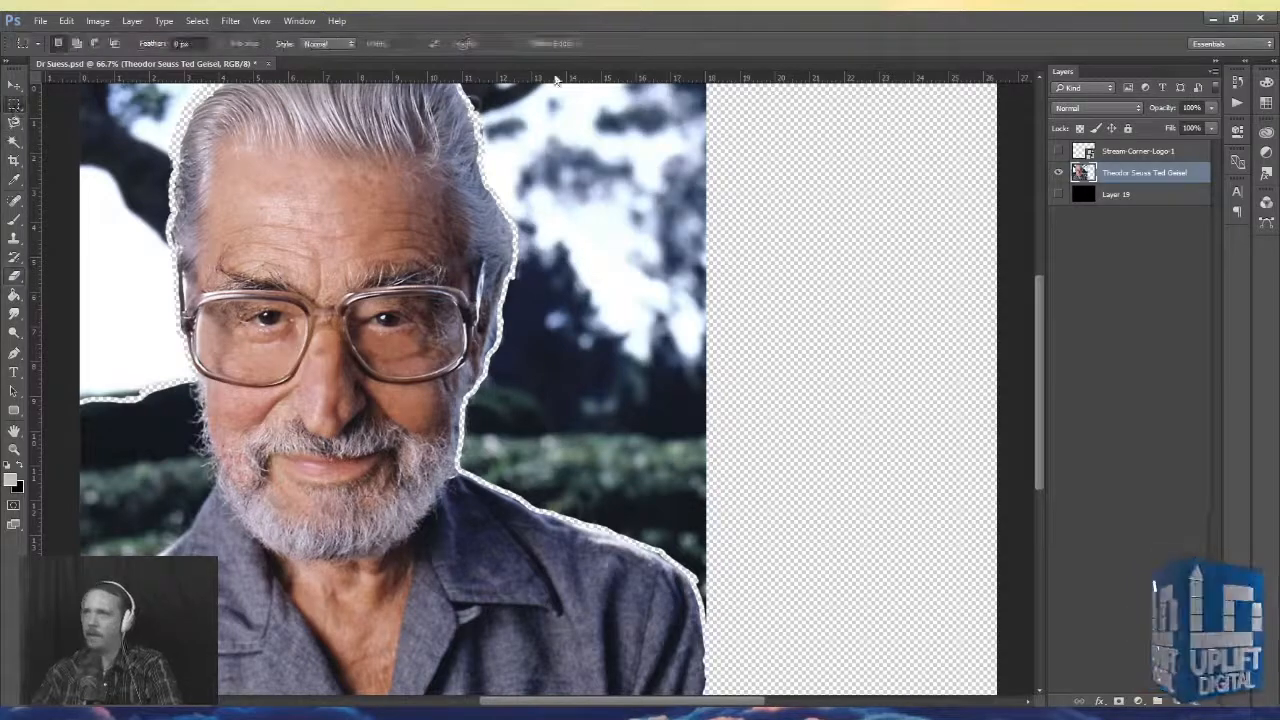
pyautogui.hotkey('ctrl', '-')
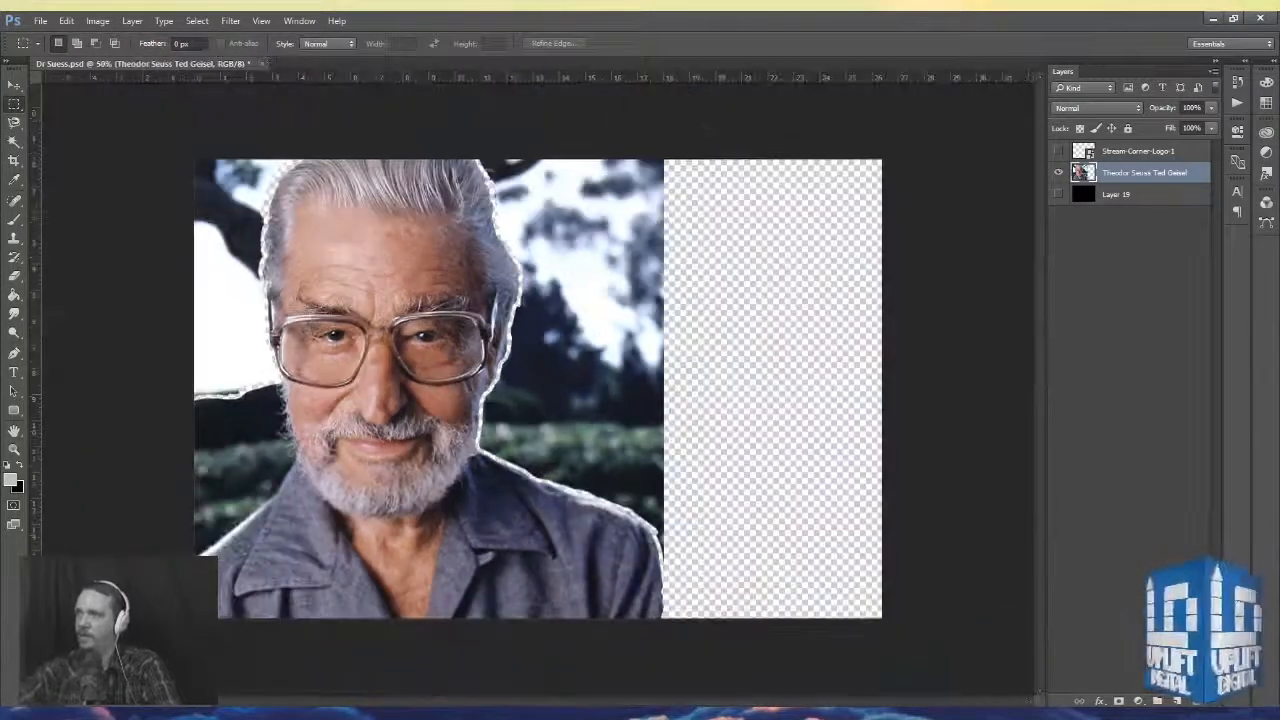
pyautogui.moveTo(548, 428); pyautogui.dragTo(536, 478)
pyautogui.press('Delete')
pyautogui.moveTo(157, 126); pyautogui.dragTo(262, 508)
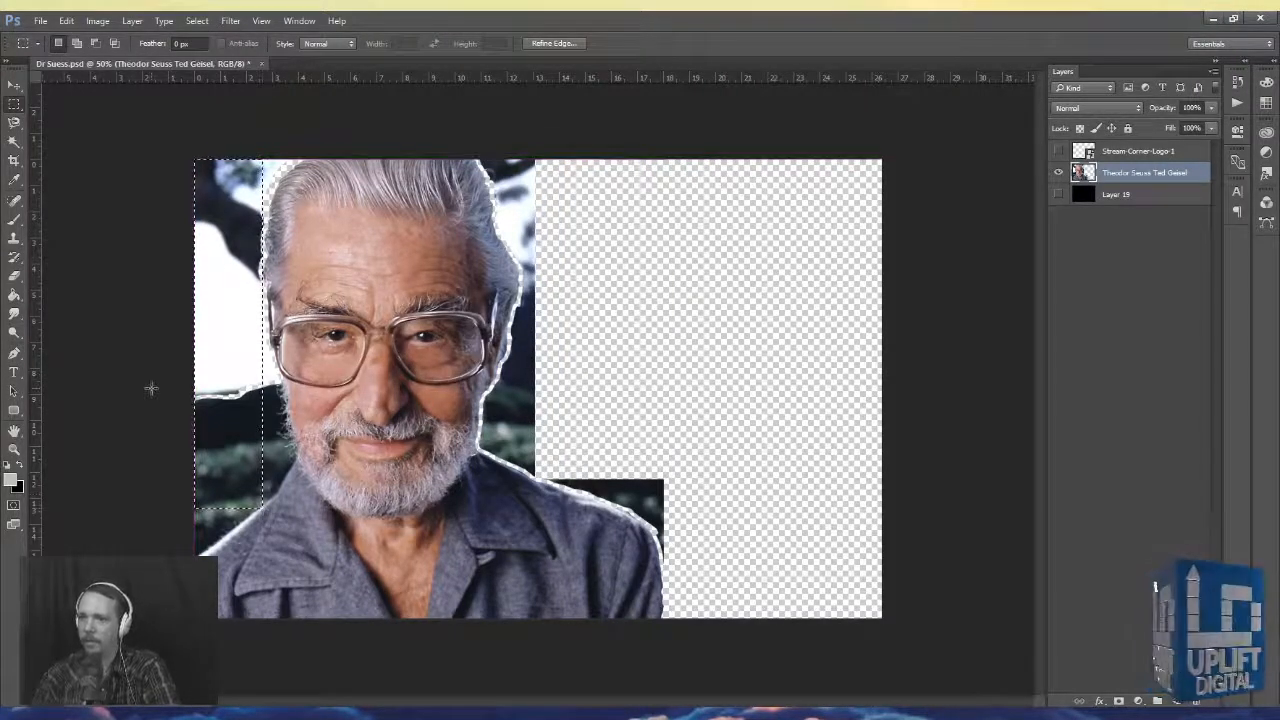
pyautogui.press('Delete')
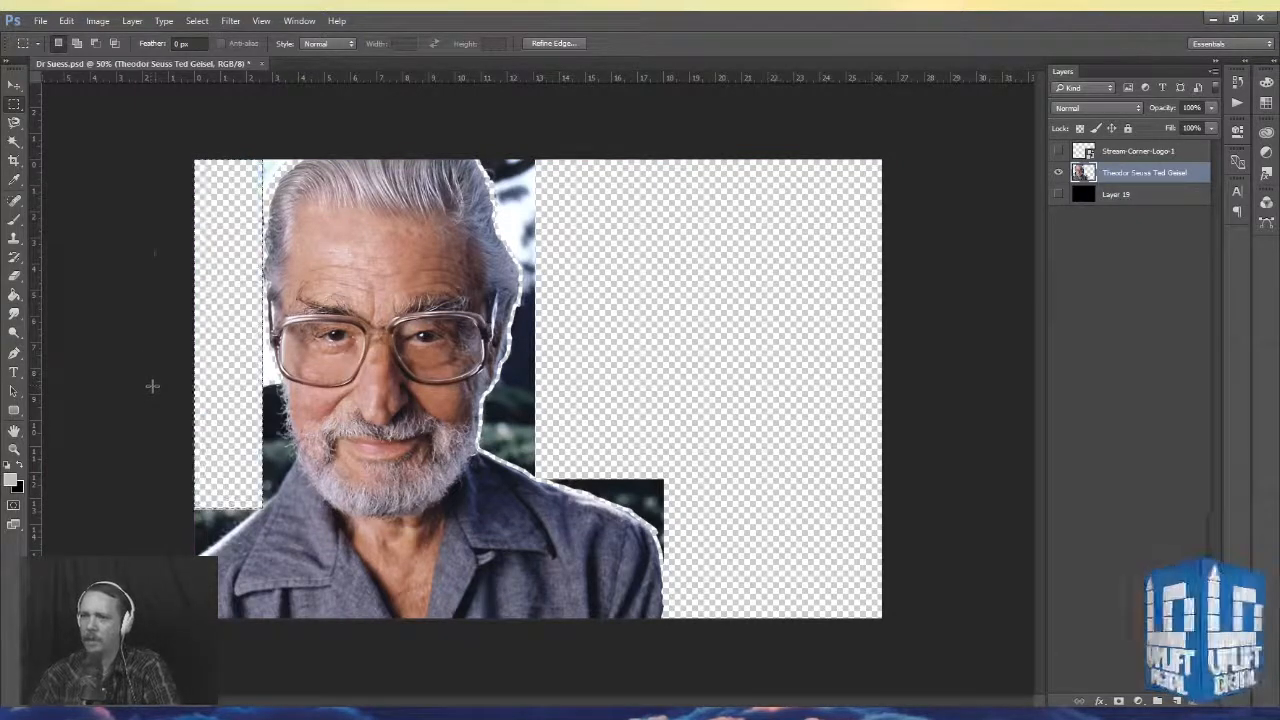
pyautogui.hotkey('ctrl', 'd')
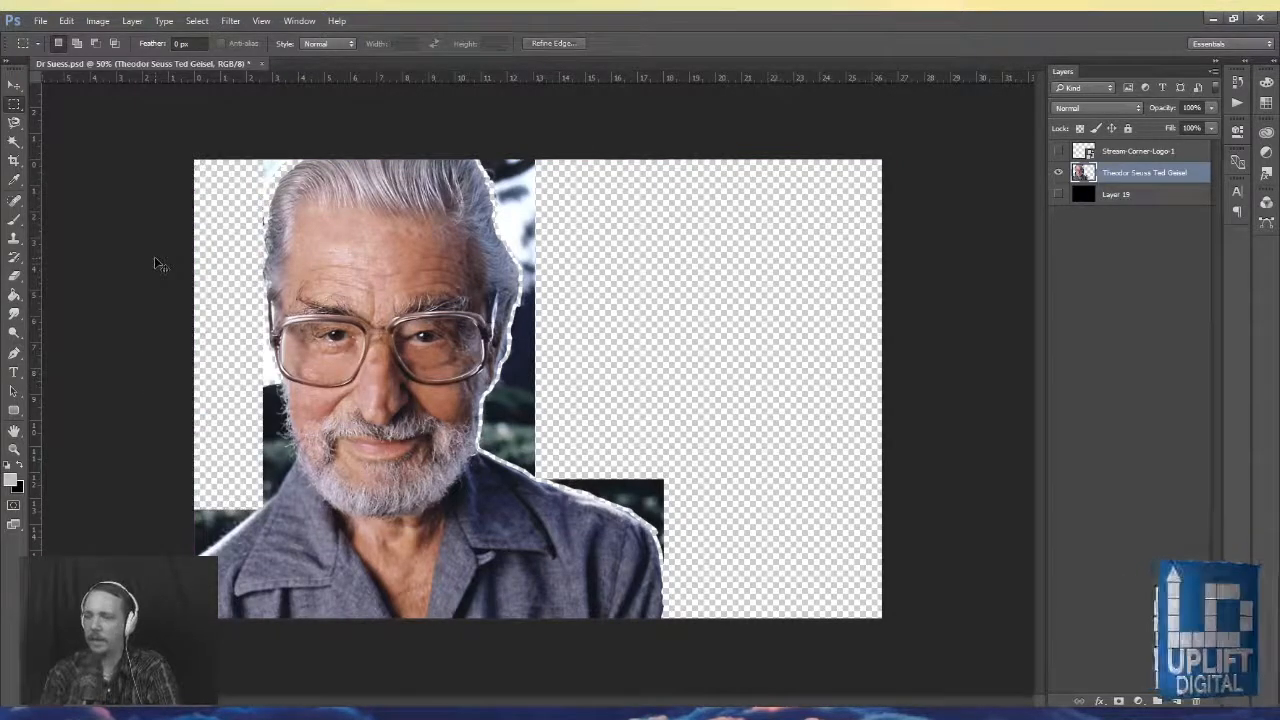
# - Erase a band of background down the left cheek and beard edge and along the left shoulder to the canvas edge
pyautogui.click(13, 276)
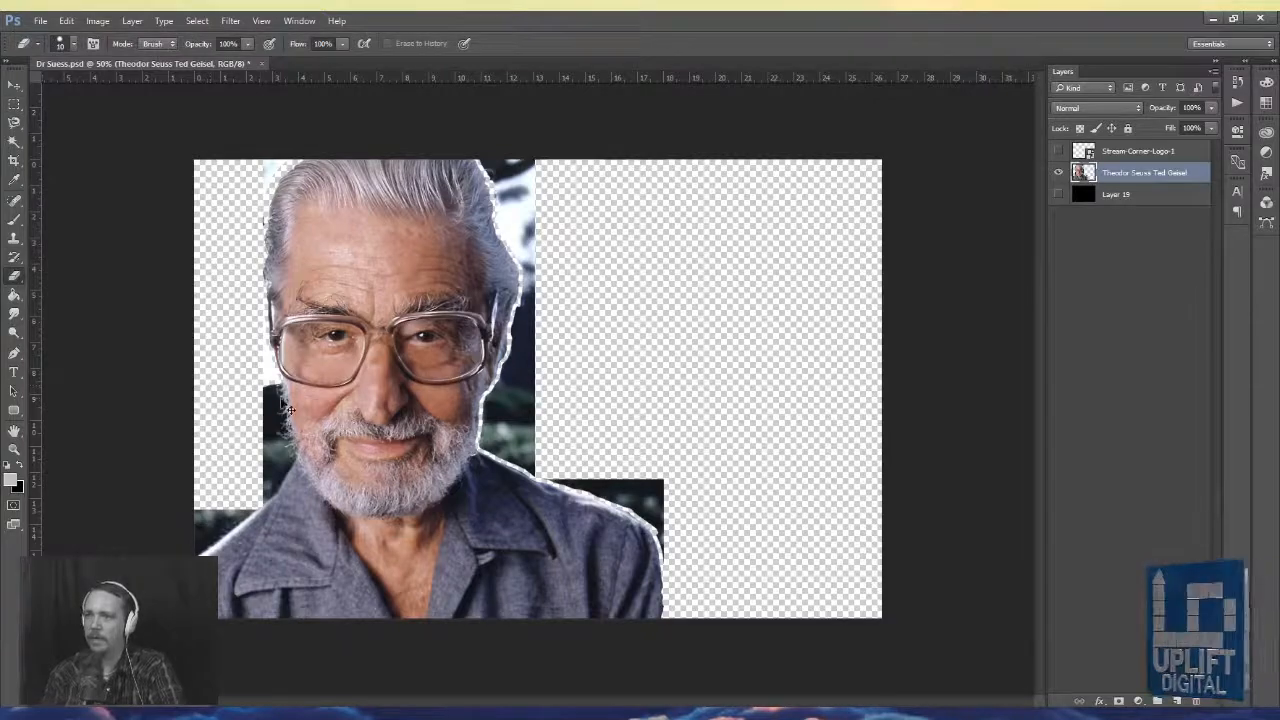
pyautogui.scroll(8, 290, 410)
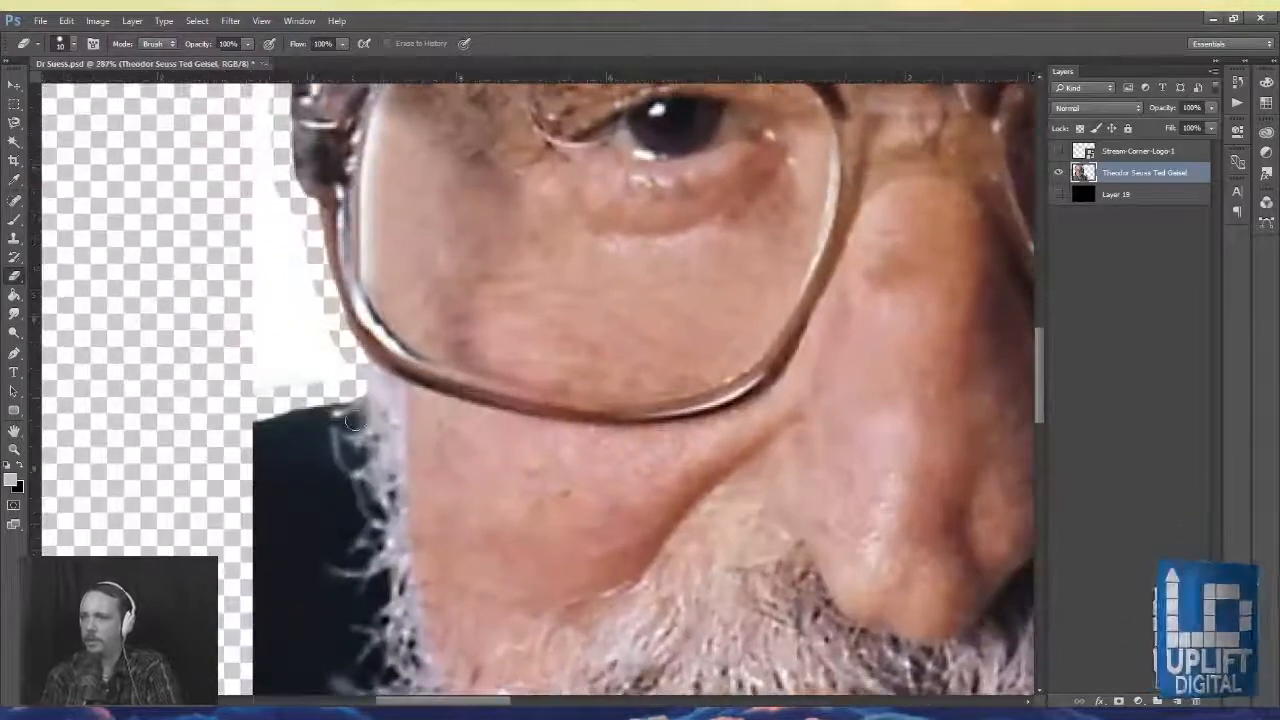
pyautogui.moveTo(366, 450); pyautogui.dragTo(374, 494)
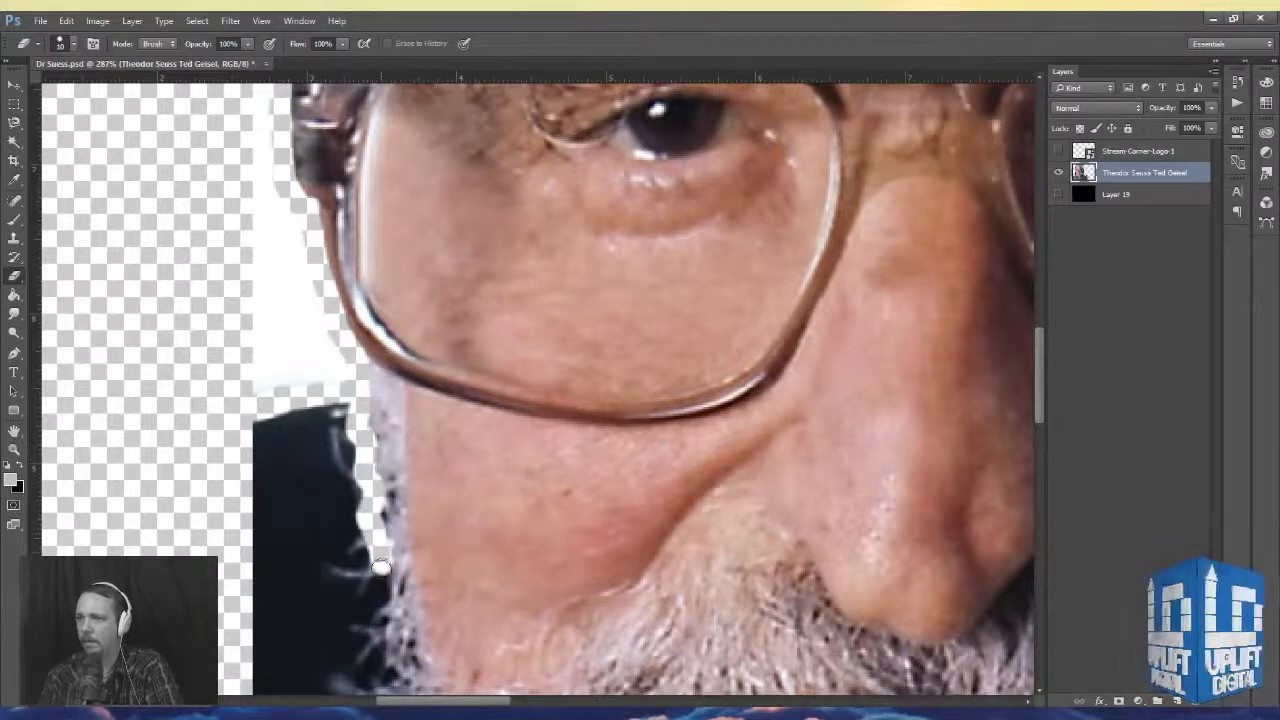
pyautogui.moveTo(390, 598)
pyautogui.mouseDown()
pyautogui.moveTo(402, 504)
pyautogui.moveTo(516, 299)
pyautogui.moveTo(531, 418)
pyautogui.moveTo(556, 498)
pyautogui.moveTo(561, 489)
pyautogui.moveTo(551, 456)
pyautogui.moveTo(563, 531)
pyautogui.moveTo(550, 570)
pyautogui.moveTo(739, 263)
pyautogui.moveTo(596, 496)
pyautogui.moveTo(531, 548)
pyautogui.mouseUp()
pyautogui.hotkey('ctrl', 'z')
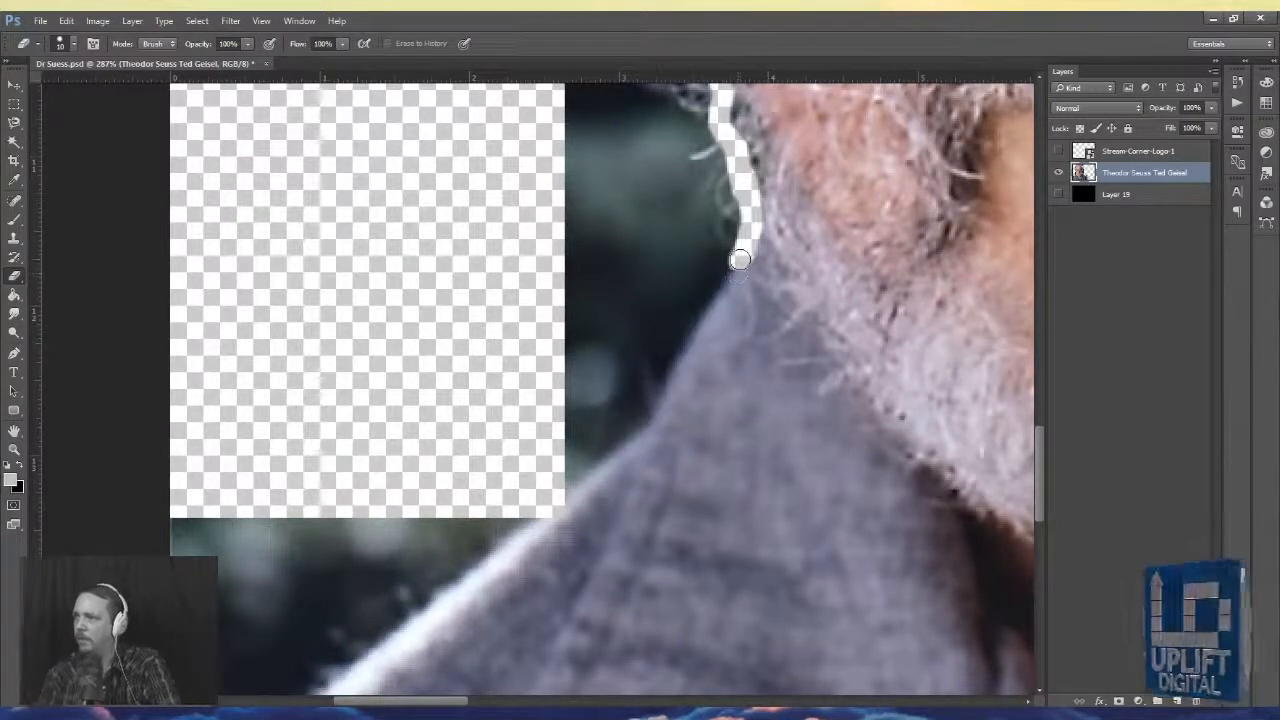
pyautogui.moveTo(726, 281); pyautogui.dragTo(645, 418)
pyautogui.moveTo(608, 460)
pyautogui.mouseDown()
pyautogui.moveTo(584, 498)
pyautogui.moveTo(428, 602)
pyautogui.moveTo(621, 261)
pyautogui.moveTo(362, 466)
pyautogui.mouseUp()
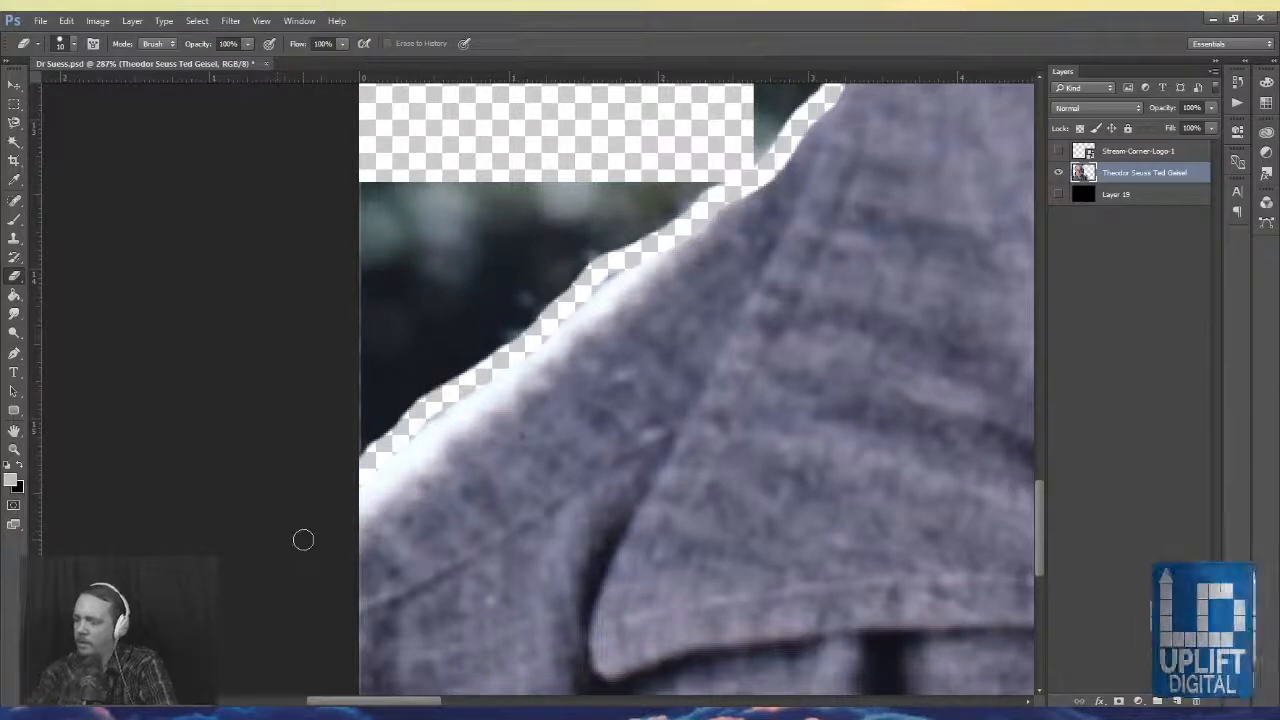
# - Enlarge the Eraser to 108 and erase the background remaining between the portrait's left outline and the canvas edge
pyautogui.hotkey('ctrl', '-')
pyautogui.hotkey('ctrl', '-')
pyautogui.hotkey('ctrl', '-')
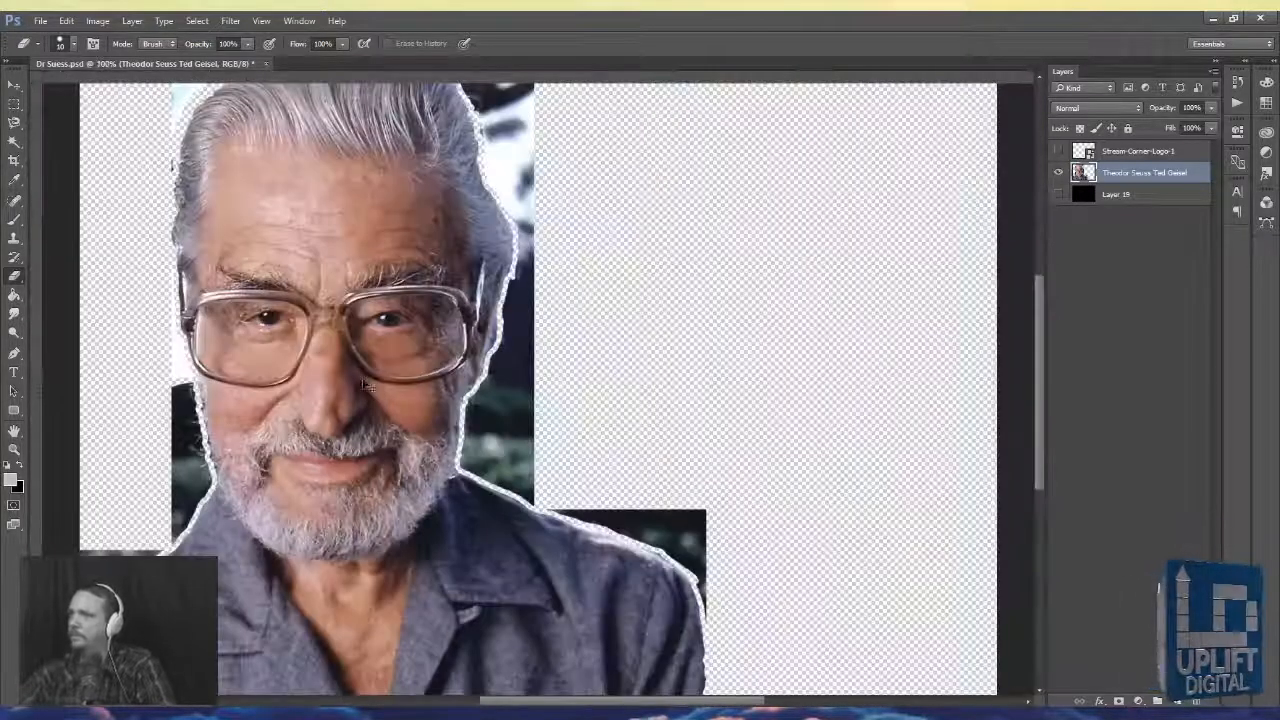
pyautogui.hotkey('ctrl', 'r')
pyautogui.hotkey('ctrl', '-')
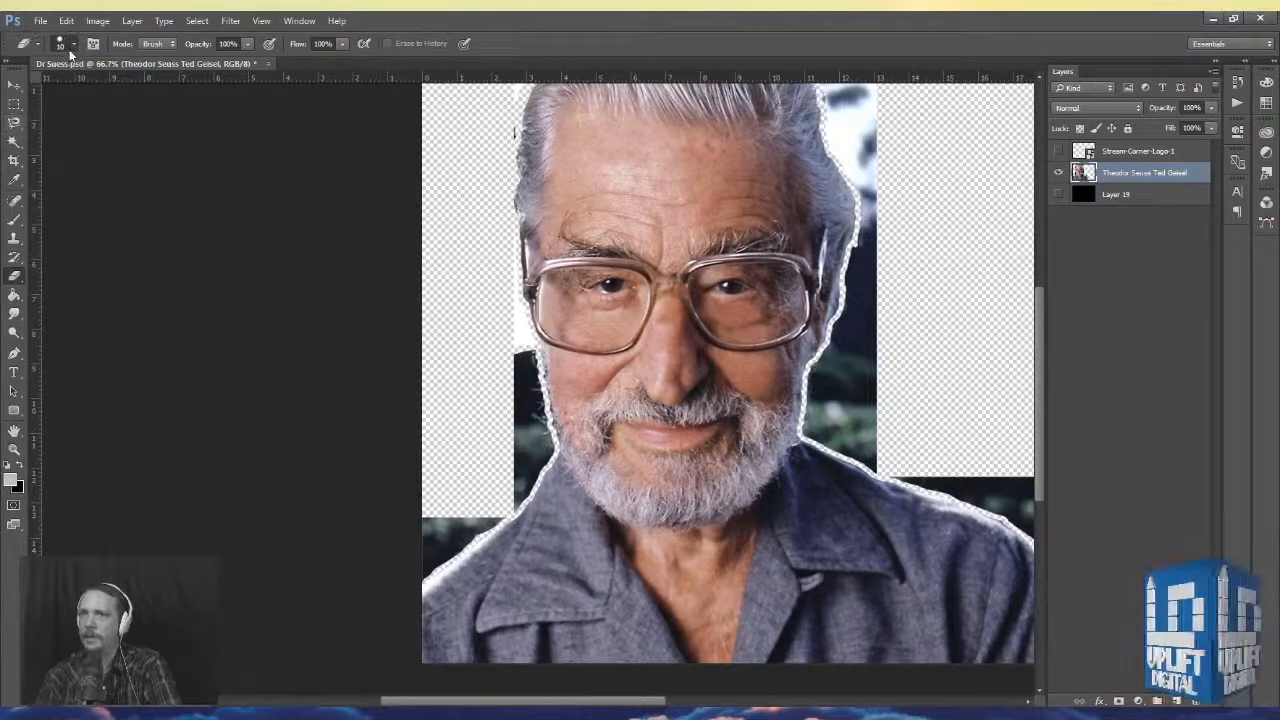
pyautogui.keyDown('alt'); pyautogui.rightClick(125, 90); pyautogui.keyUp('alt')
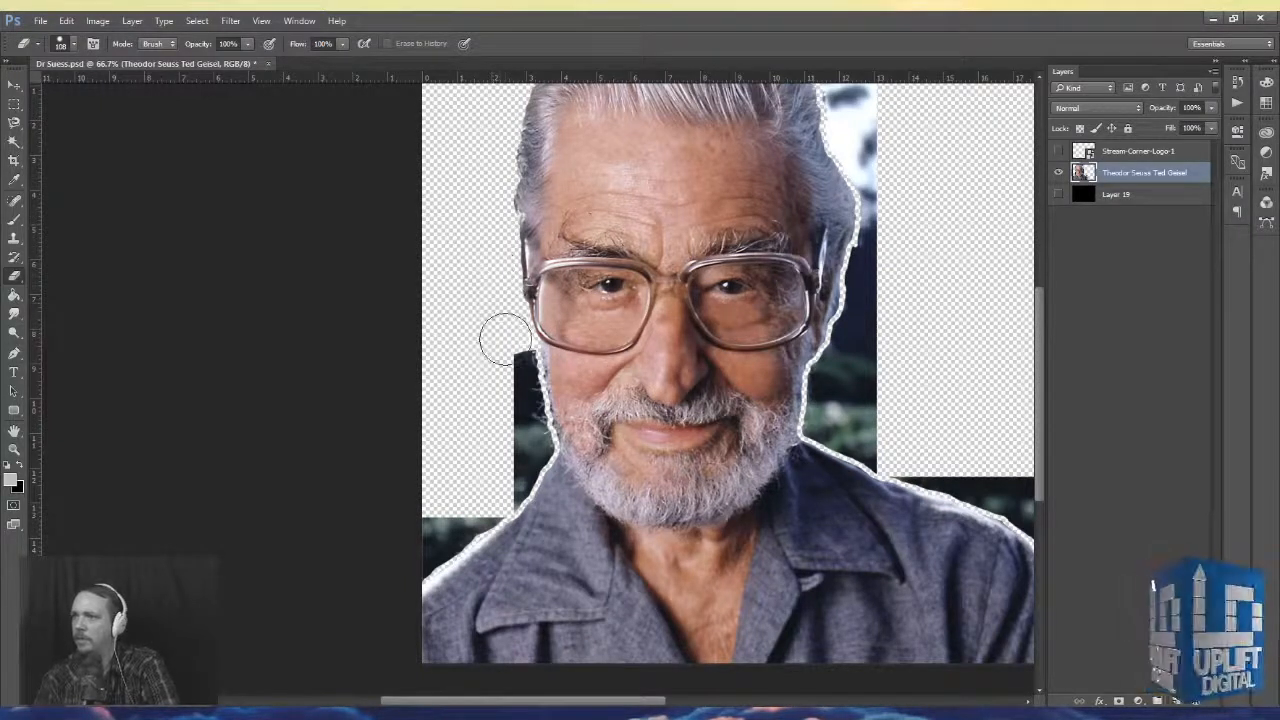
pyautogui.moveTo(506, 348)
pyautogui.mouseDown()
pyautogui.moveTo(532, 442)
pyautogui.moveTo(499, 497)
pyautogui.moveTo(406, 563)
pyautogui.moveTo(459, 528)
pyautogui.moveTo(425, 565)
pyautogui.mouseUp()
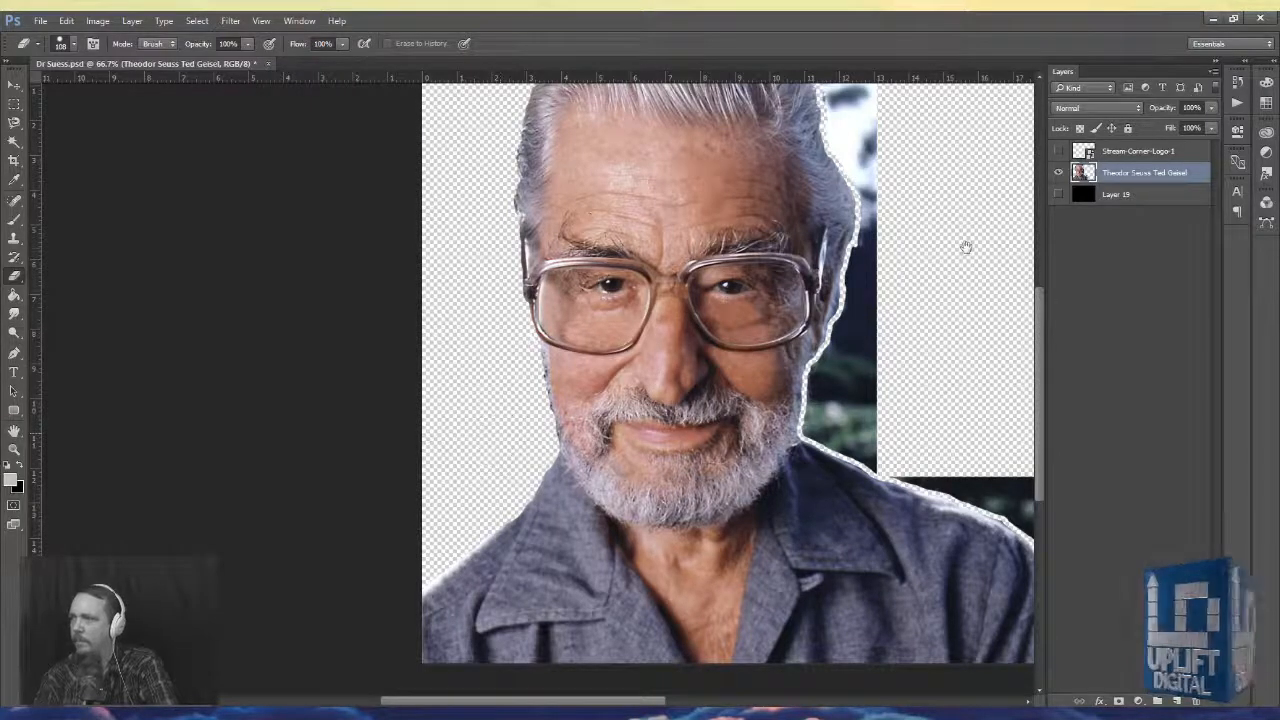
# - Erase all remaining background beside the head and above the shoulder on the portrait's right side
pyautogui.moveTo(966, 247); pyautogui.dragTo(703, 367)
pyautogui.moveTo(555, 155)
pyautogui.mouseDown()
pyautogui.moveTo(592, 190)
pyautogui.moveTo(596, 172)
pyautogui.moveTo(597, 208)
pyautogui.moveTo(577, 204)
pyautogui.moveTo(614, 295)
pyautogui.moveTo(619, 239)
pyautogui.moveTo(613, 398)
pyautogui.moveTo(633, 398)
pyautogui.moveTo(598, 236)
pyautogui.moveTo(553, 412)
pyautogui.moveTo(551, 392)
pyautogui.moveTo(610, 431)
pyautogui.moveTo(597, 391)
pyautogui.moveTo(614, 429)
pyautogui.moveTo(754, 491)
pyautogui.moveTo(797, 595)
pyautogui.moveTo(808, 480)
pyautogui.mouseUp()
pyautogui.press('space')
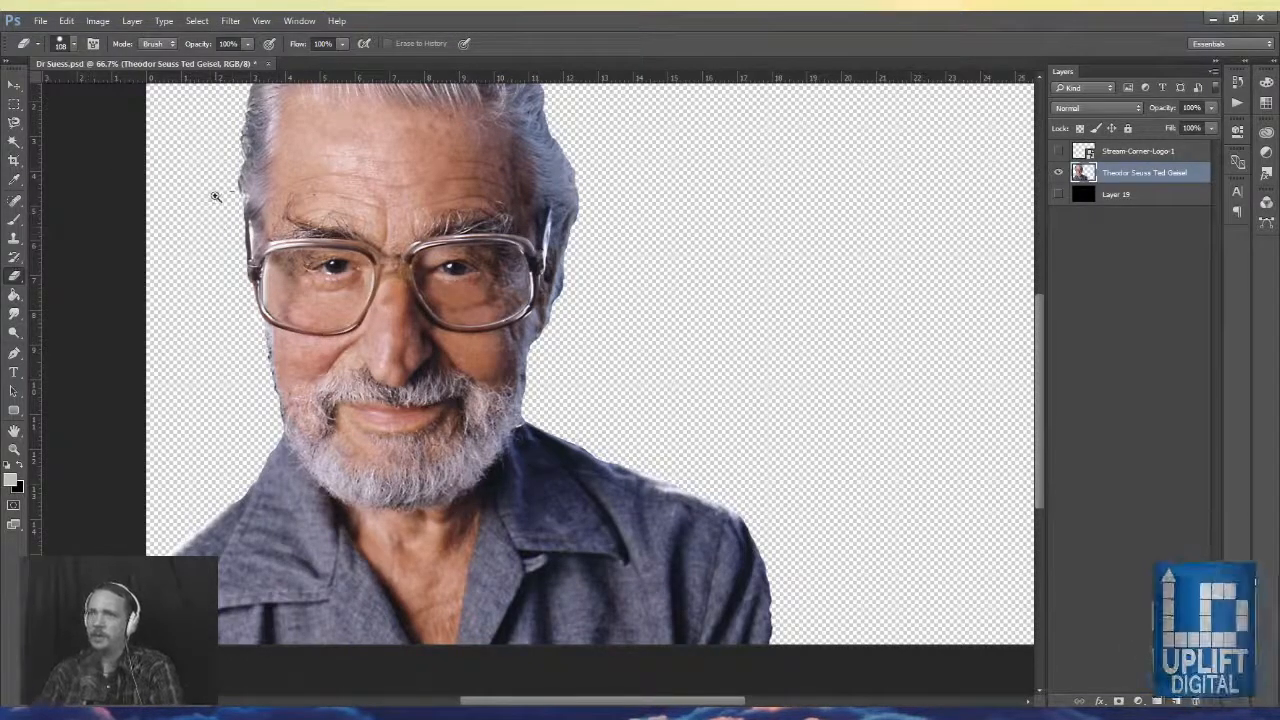
# - Reduce the Eraser to size 6 and erase the upper white gap between the left glasses arm and the temple
pyautogui.scroll(2, 214, 194)
pyautogui.scroll(5, 224, 210)
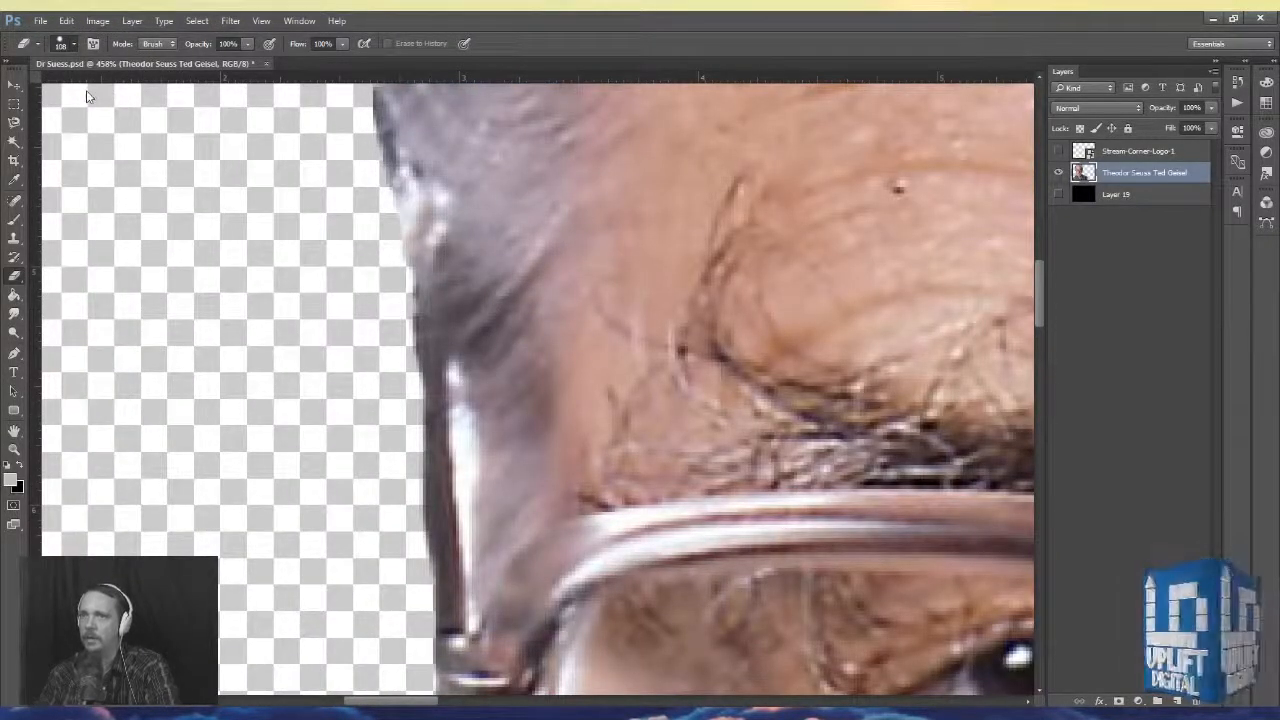
pyautogui.moveTo(268, 298); pyautogui.dragTo(229, 298)
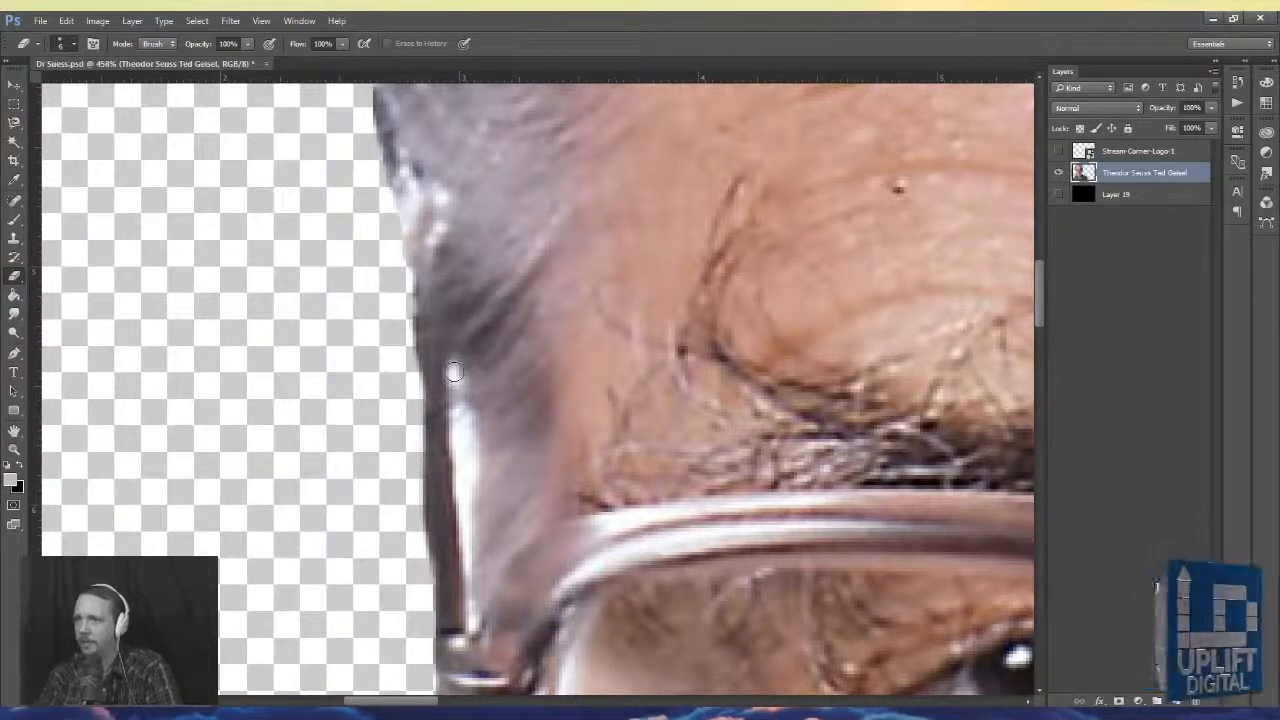
pyautogui.moveTo(452, 370)
pyautogui.mouseDown()
pyautogui.moveTo(465, 474)
pyautogui.moveTo(453, 381)
pyautogui.moveTo(459, 442)
pyautogui.mouseUp()
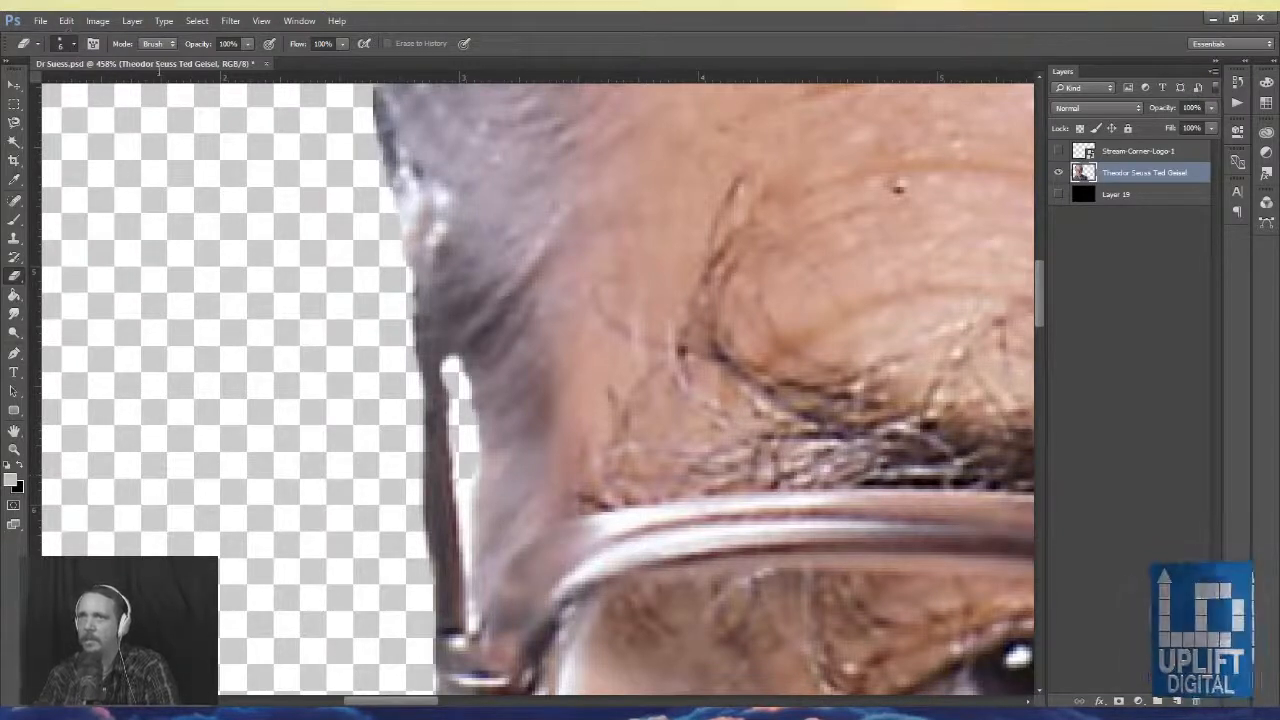
# - Reduce the Eraser to size 2 and erase the narrow lower part of the gap beside the left glasses arm
pyautogui.press('[')
pyautogui.press('[')
pyautogui.press('[')
pyautogui.press('[')
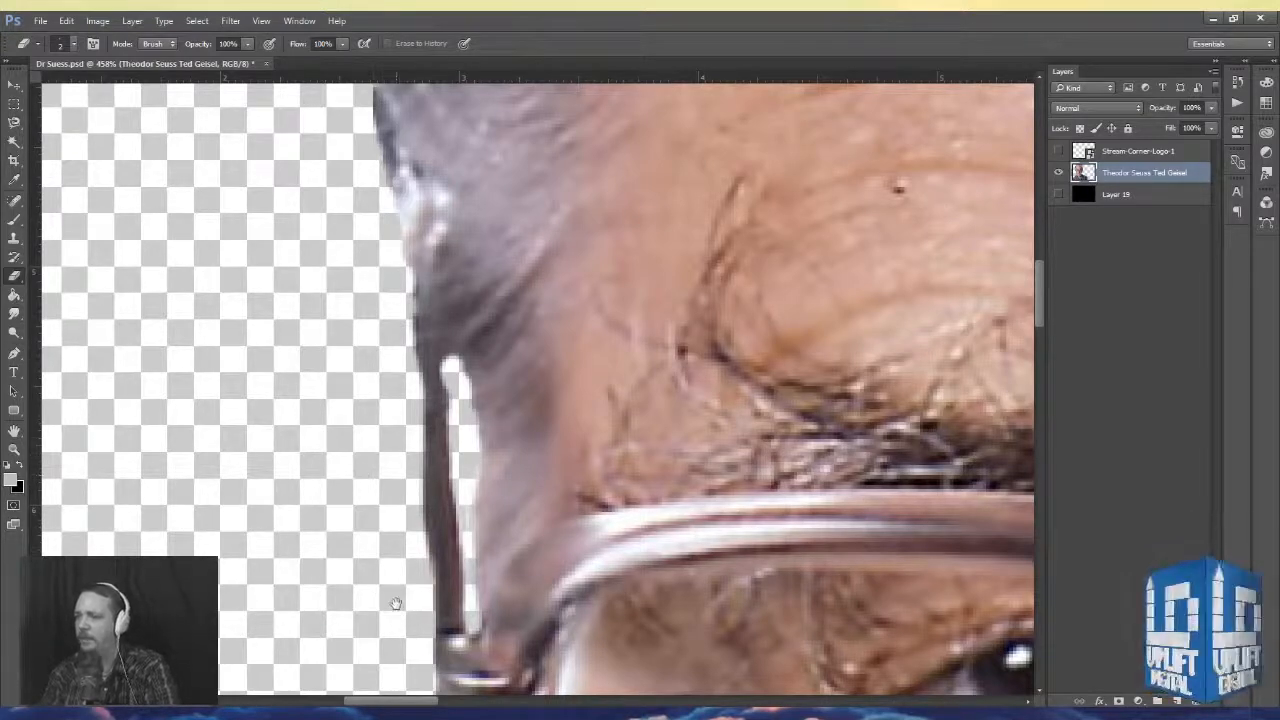
# - Erase the dark background specks along the left cheek's outer edge below the glasses lens
pyautogui.moveTo(396, 604); pyautogui.dragTo(354, 326)
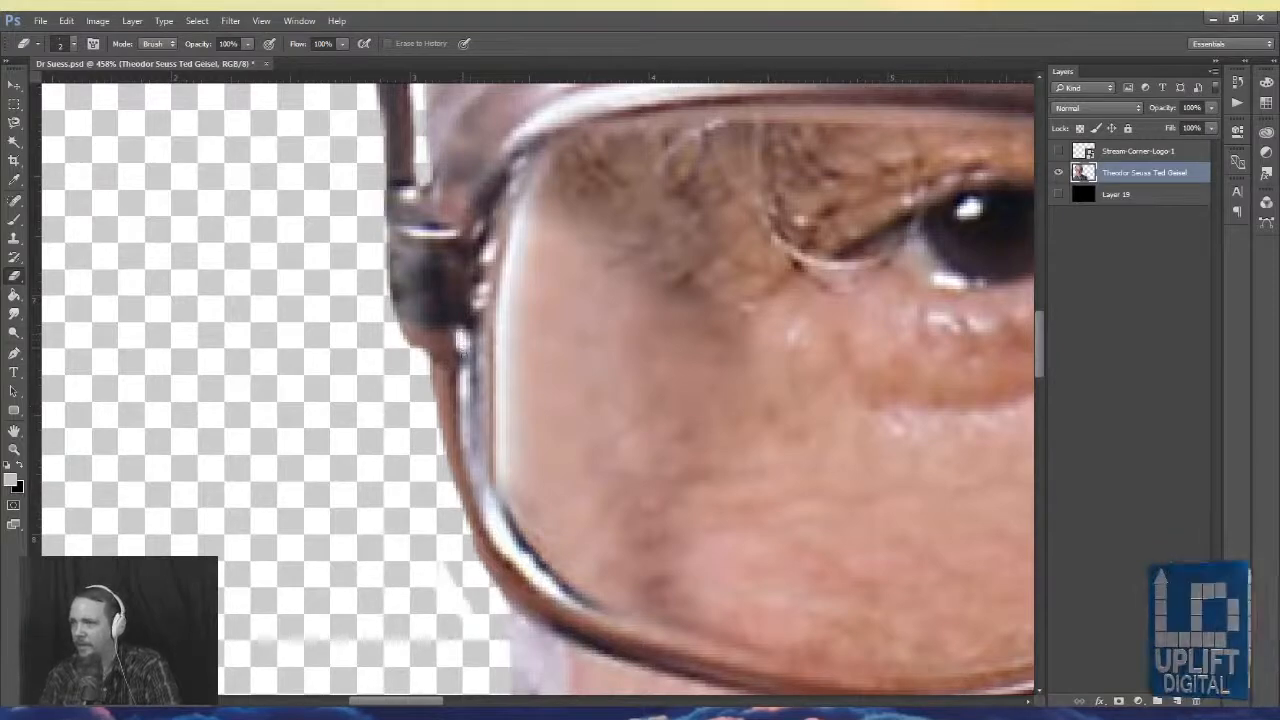
pyautogui.scroll(-5, 449, 523)
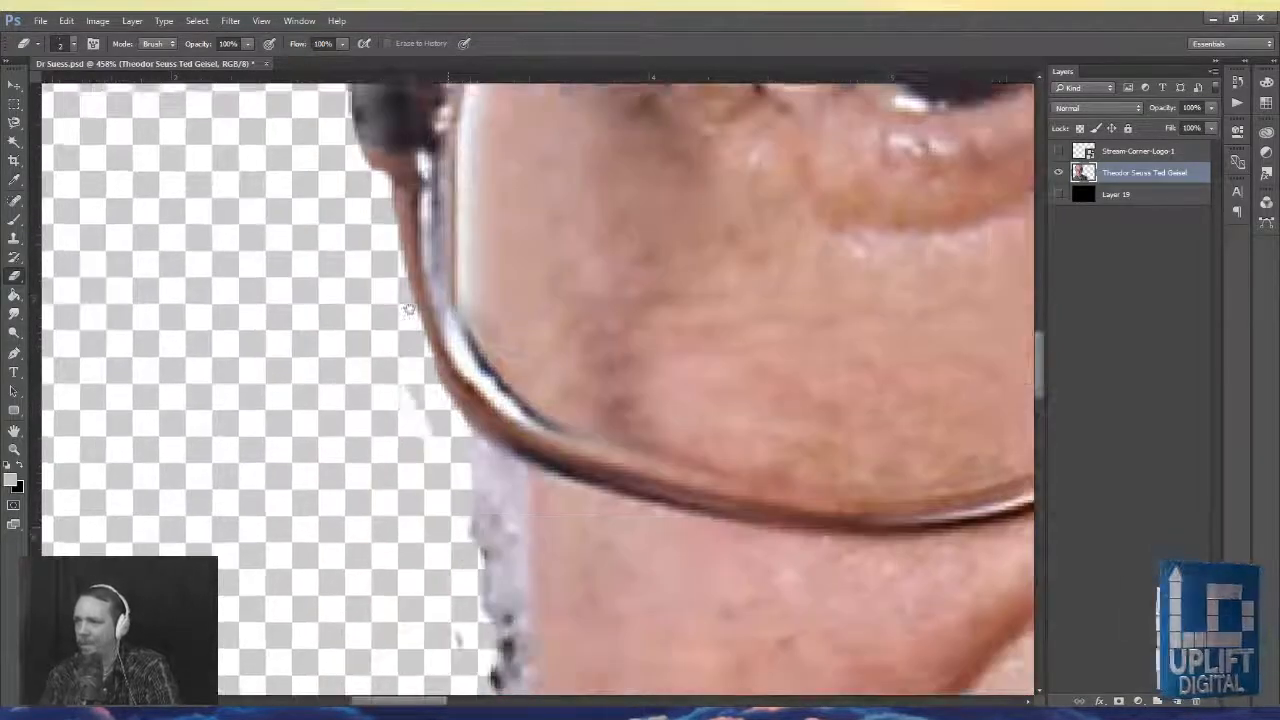
pyautogui.scroll(-1, 428, 440)
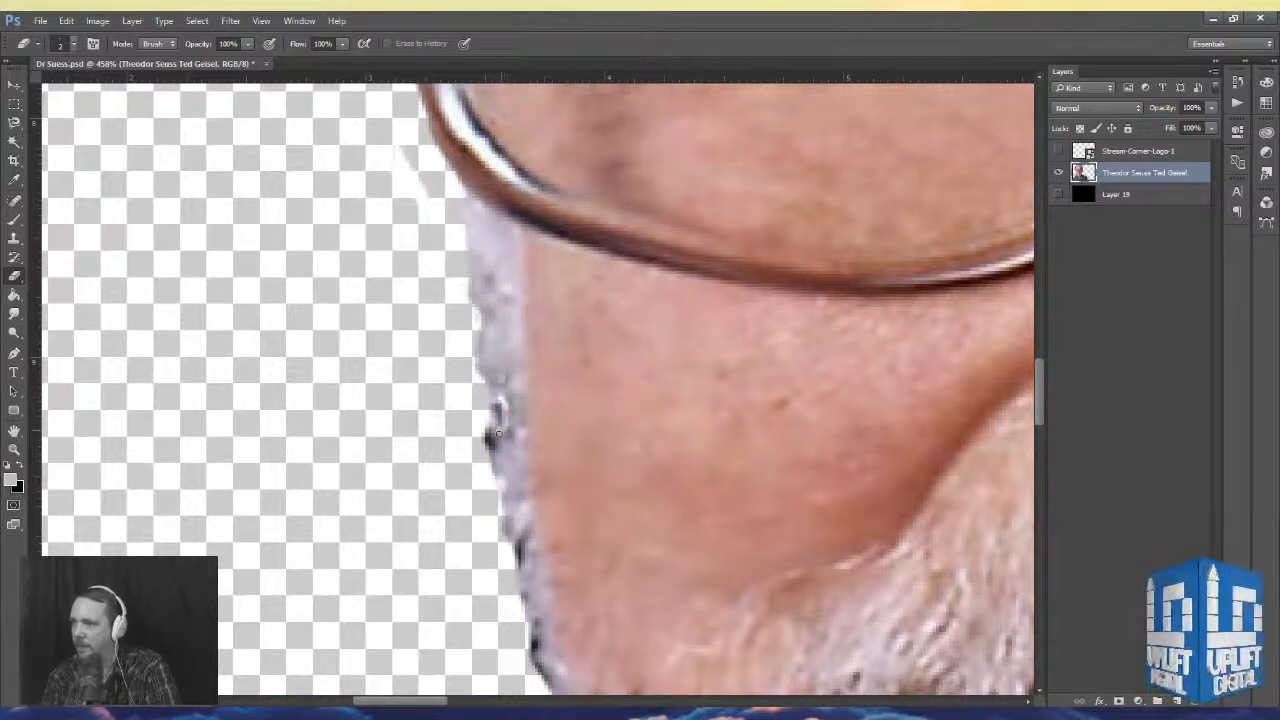
pyautogui.moveTo(492, 450); pyautogui.dragTo(493, 429)
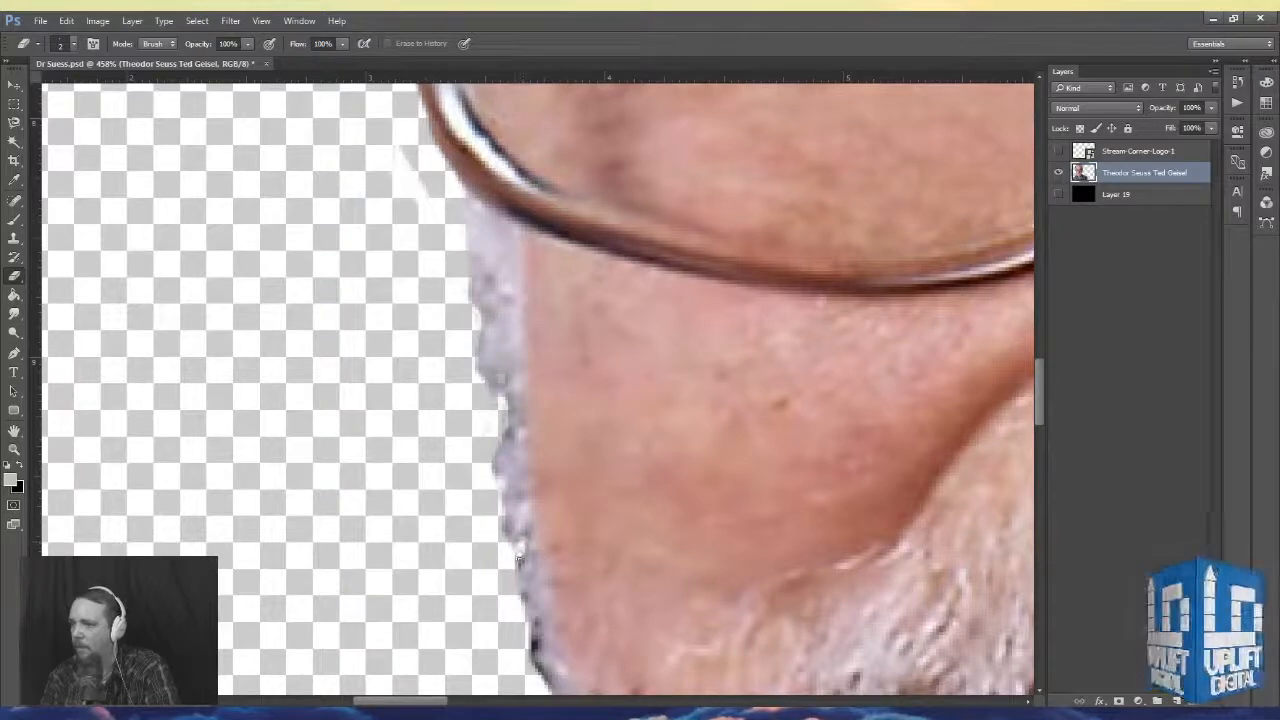
pyautogui.scroll(-5, 515, 545)
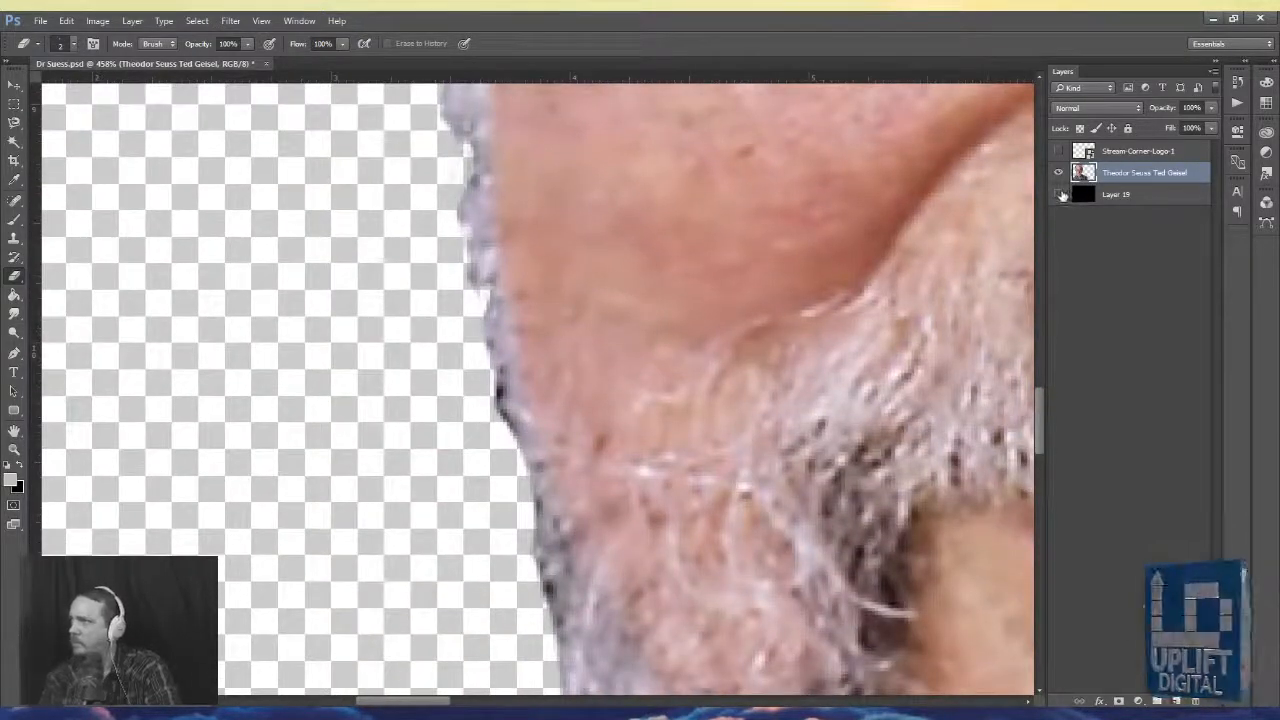
# - Check the left cheek's cut edge against the black Layer 19 and hide that layer again
pyautogui.click(1060, 195)
pyautogui.click(1060, 195)
pyautogui.click(1060, 195)
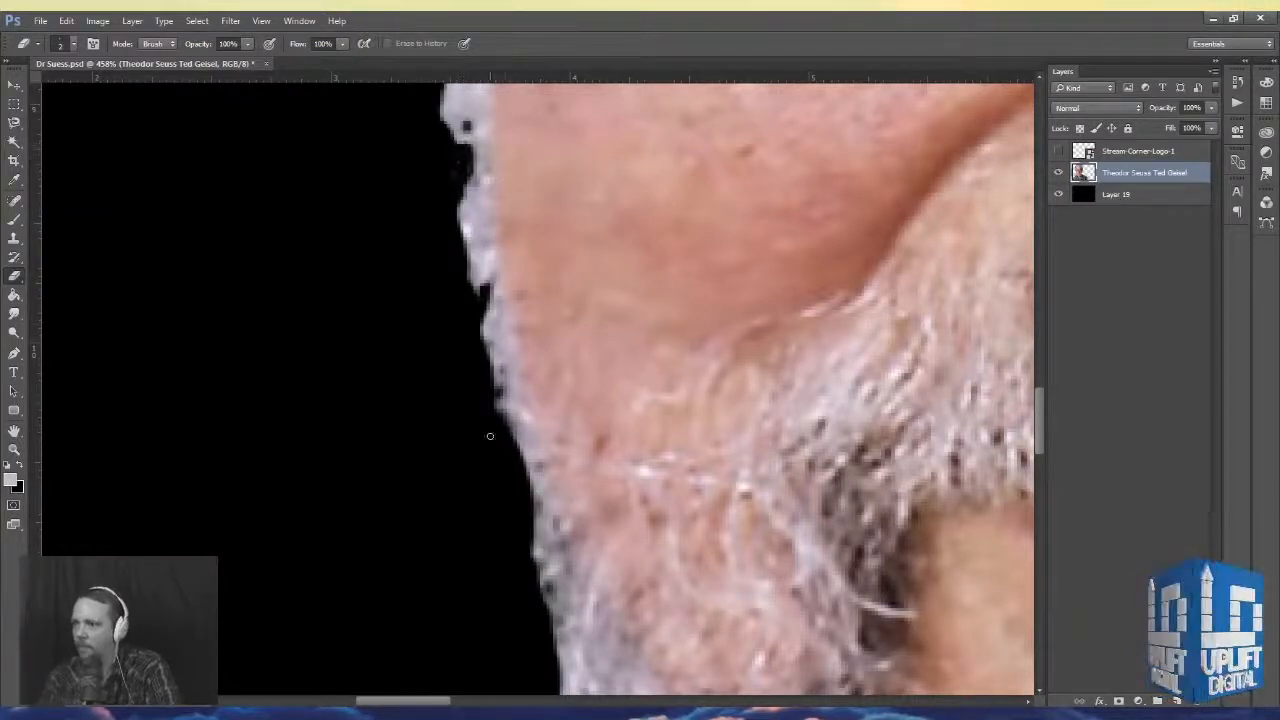
pyautogui.click(1059, 195)
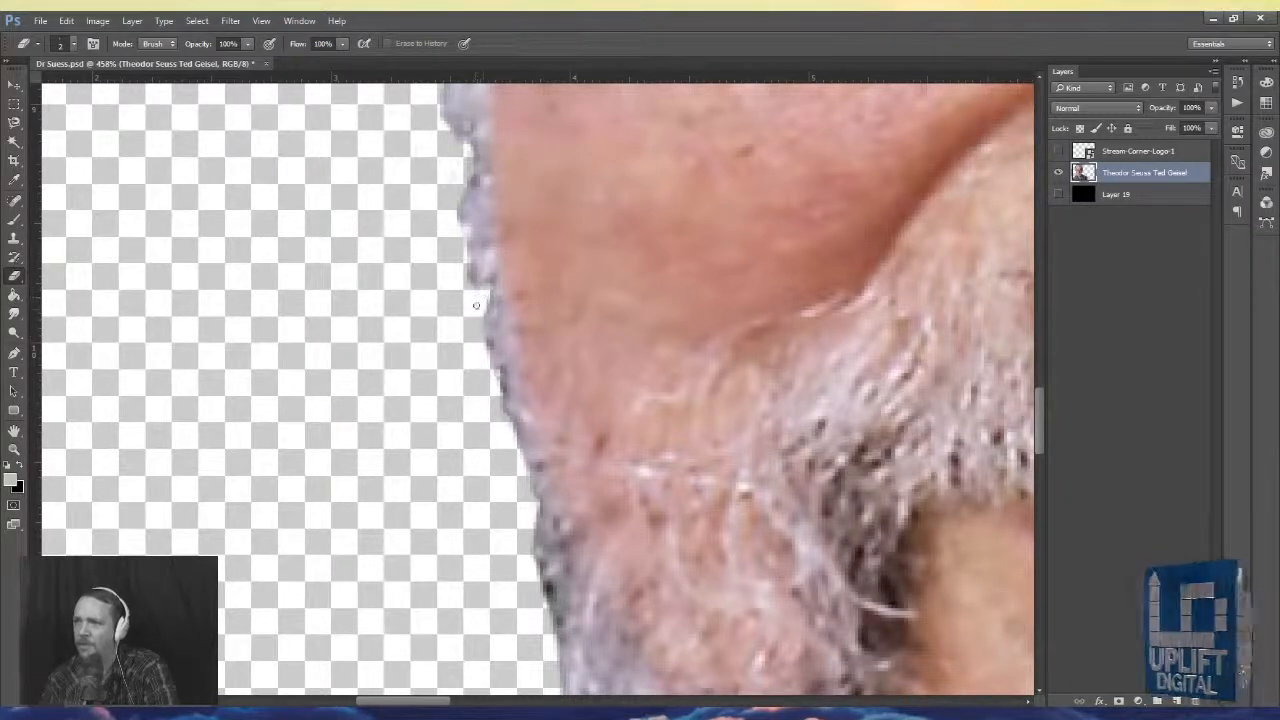
# - Erase the stray dark pixels along the beard's left edge down towards the collar
pyautogui.scroll(-3, 430, 255)
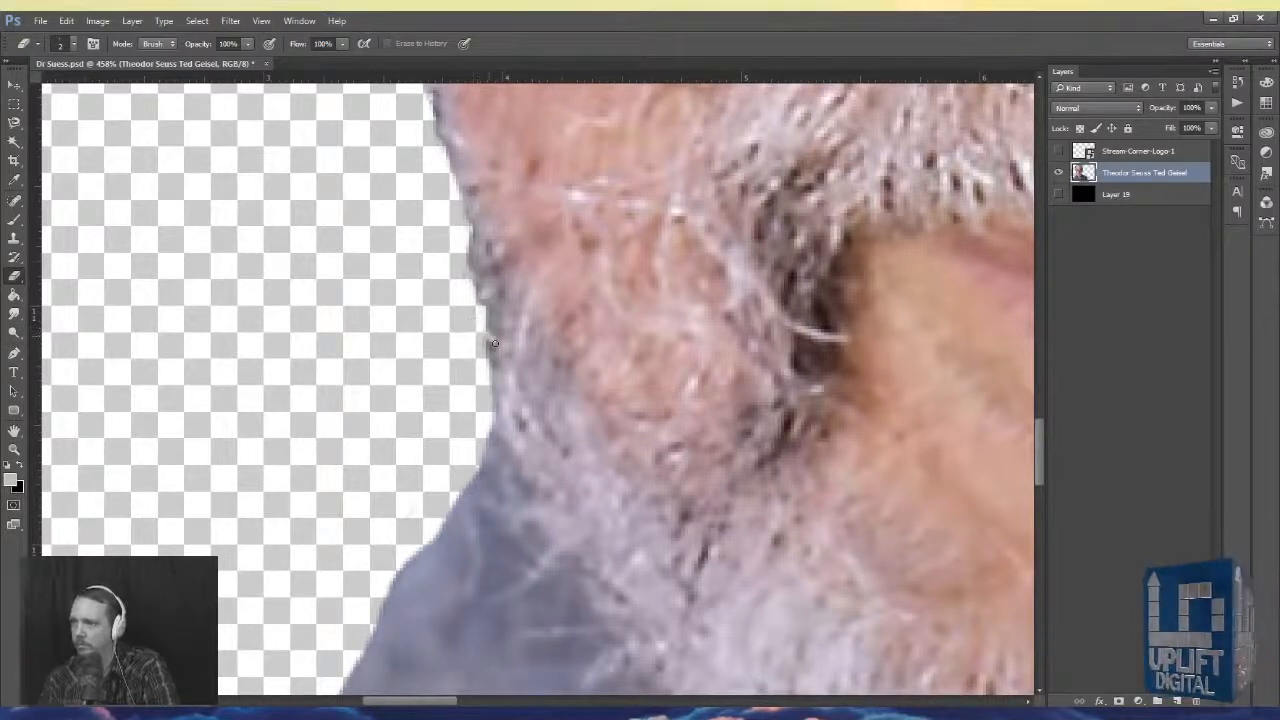
pyautogui.moveTo(495, 343)
pyautogui.mouseDown()
pyautogui.moveTo(491, 365)
pyautogui.moveTo(490, 345)
pyautogui.mouseUp()
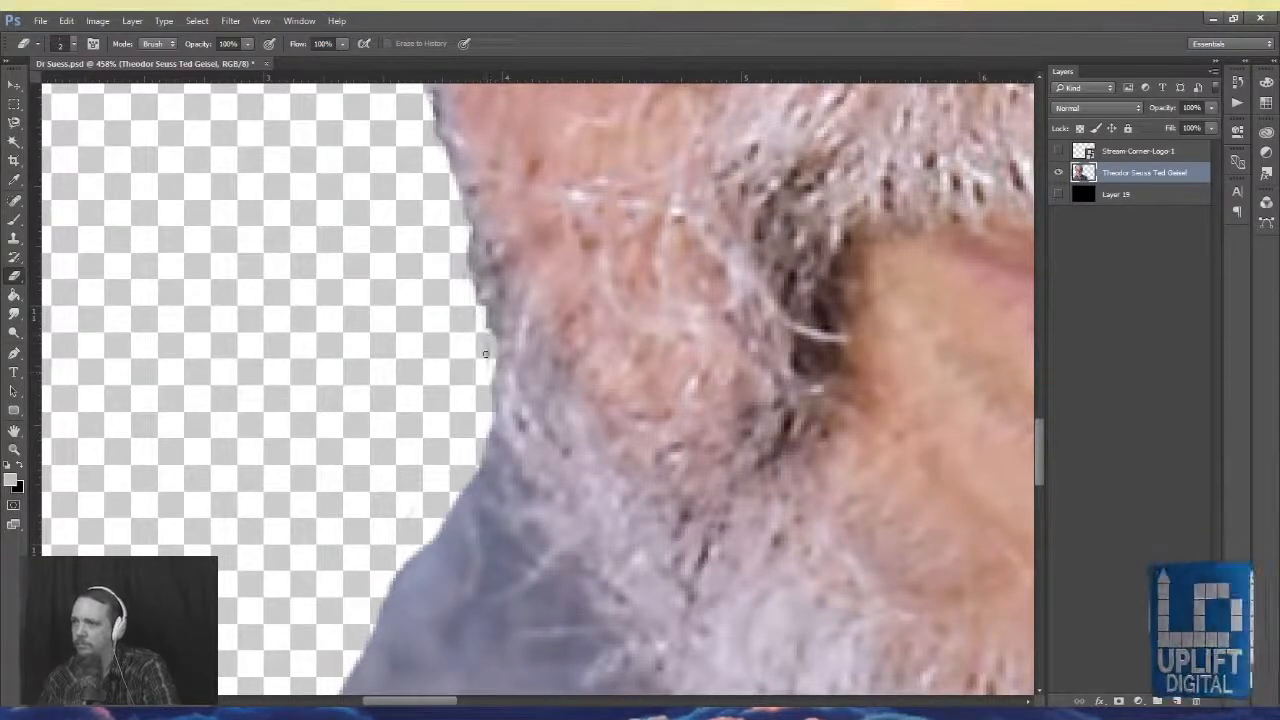
pyautogui.scroll(-5, 466, 395)
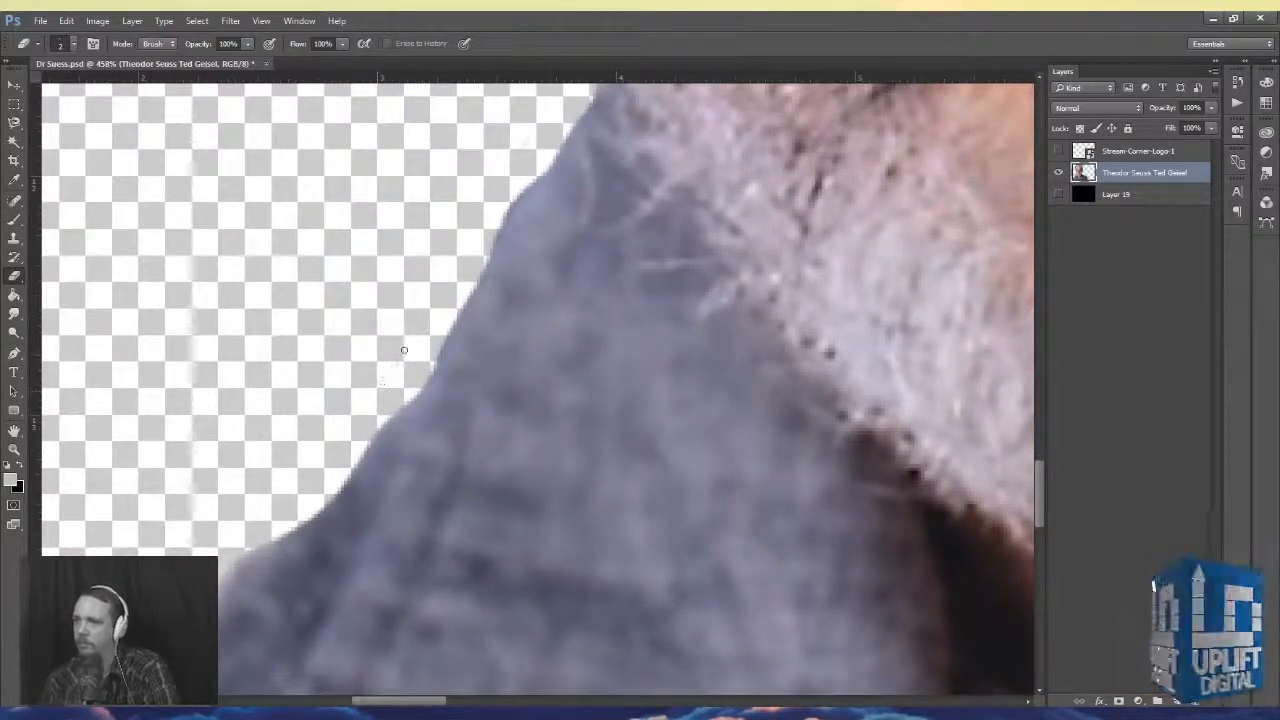
pyautogui.moveTo(251, 366); pyautogui.dragTo(538, 228)
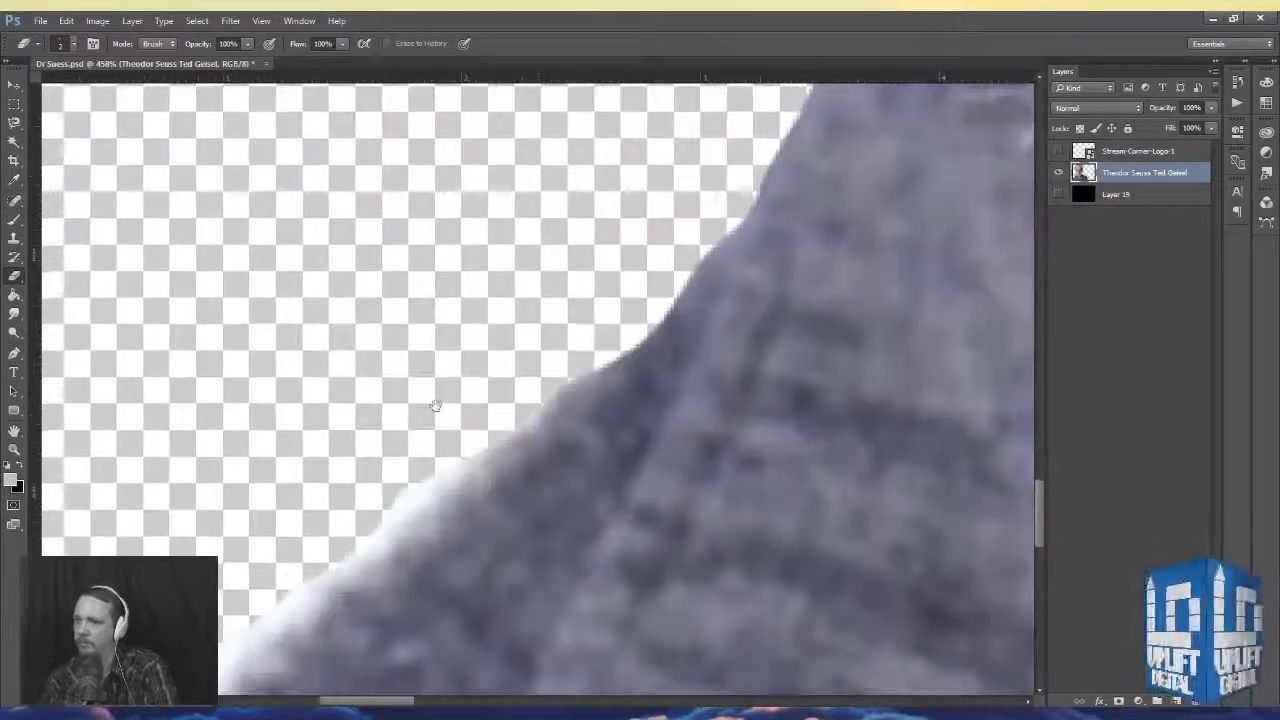
pyautogui.moveTo(437, 408); pyautogui.dragTo(551, 266)
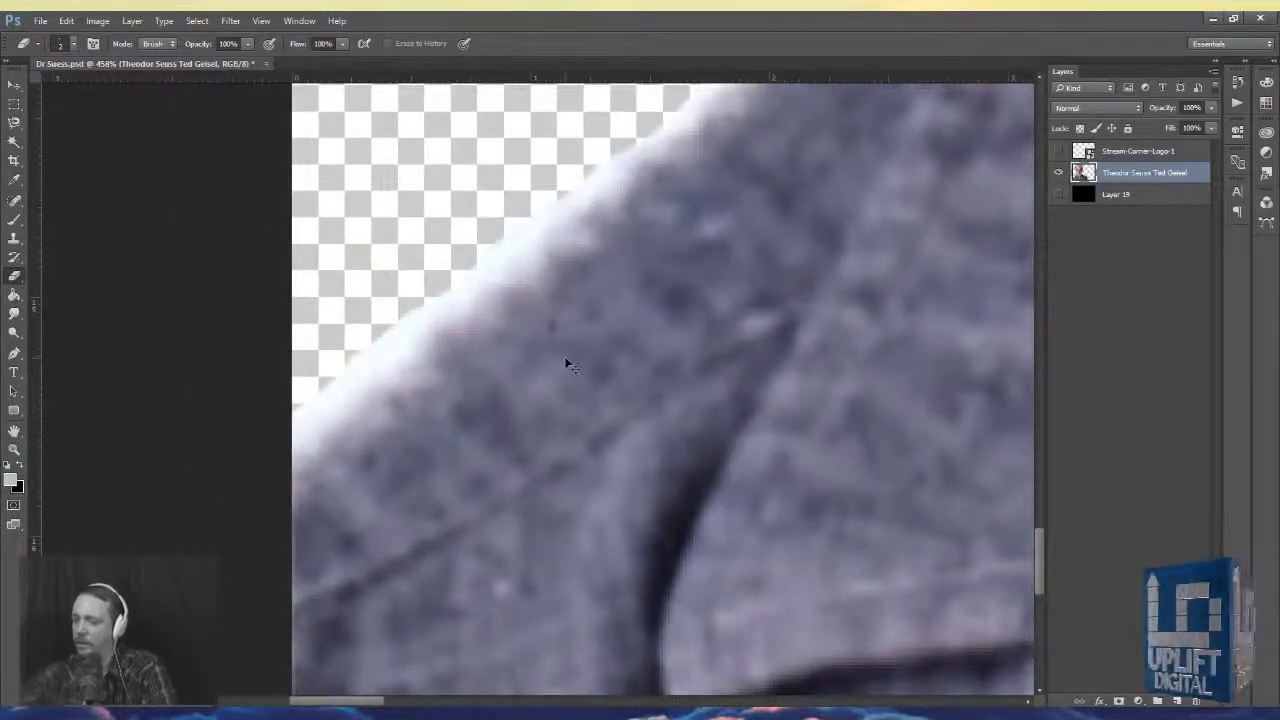
# - Enlarge the Eraser to 49 and erase the light blue background patch beside the hair's upper-left curve
pyautogui.hotkey('ctrl', '0')
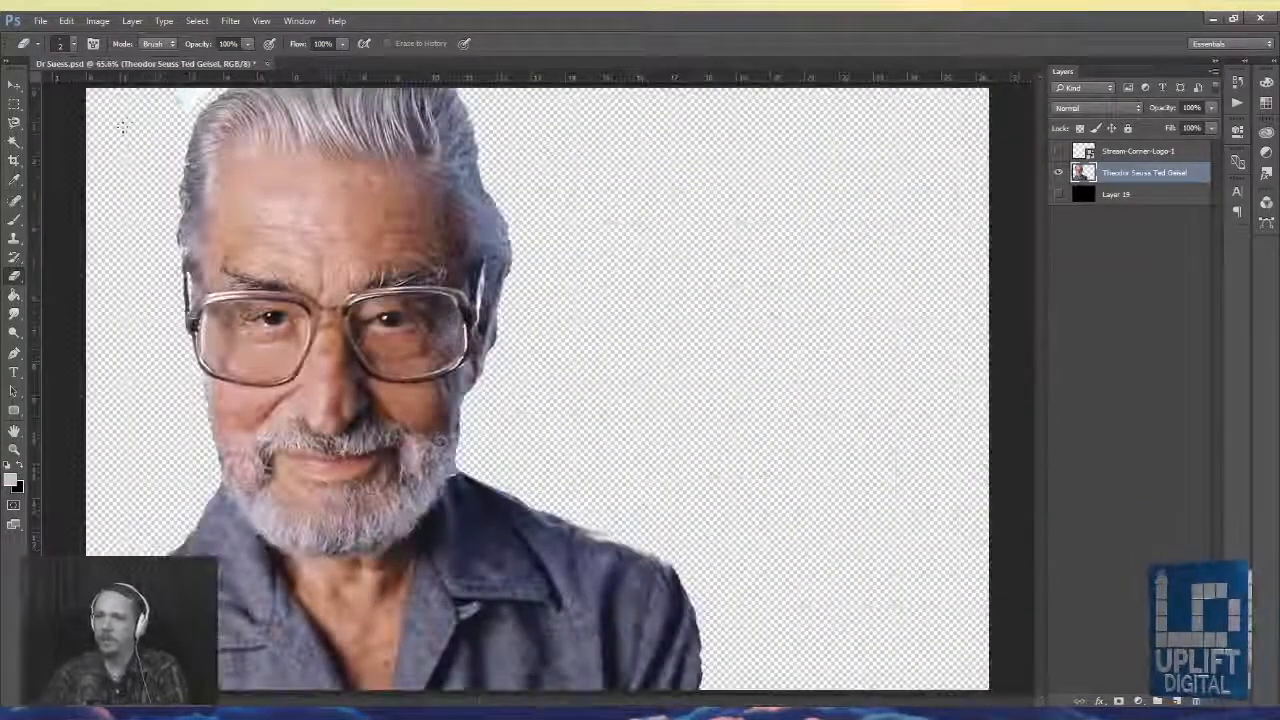
pyautogui.moveTo(176, 110); pyautogui.dragTo(322, 357)
pyautogui.moveTo(247, 227); pyautogui.dragTo(254, 349)
pyautogui.moveTo(256, 304); pyautogui.dragTo(256, 385)
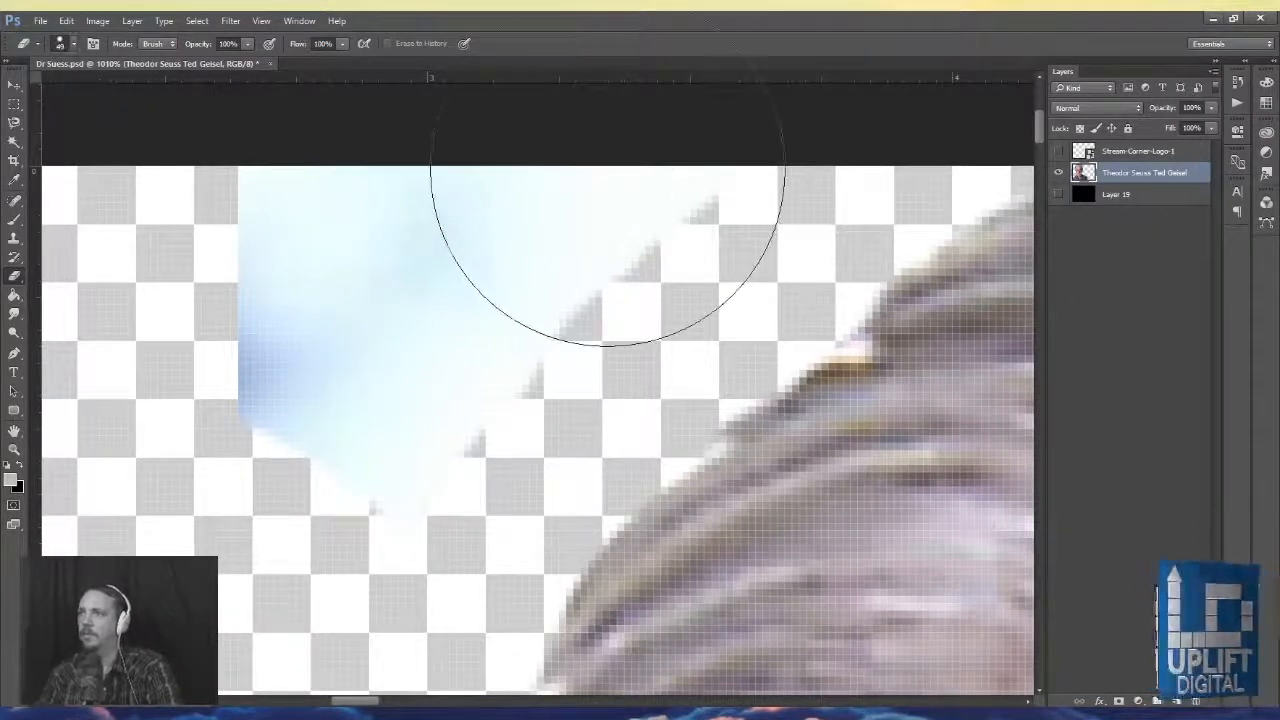
pyautogui.moveTo(606, 168)
pyautogui.mouseDown()
pyautogui.moveTo(540, 203)
pyautogui.moveTo(346, 430)
pyautogui.moveTo(313, 197)
pyautogui.moveTo(294, 337)
pyautogui.mouseUp()
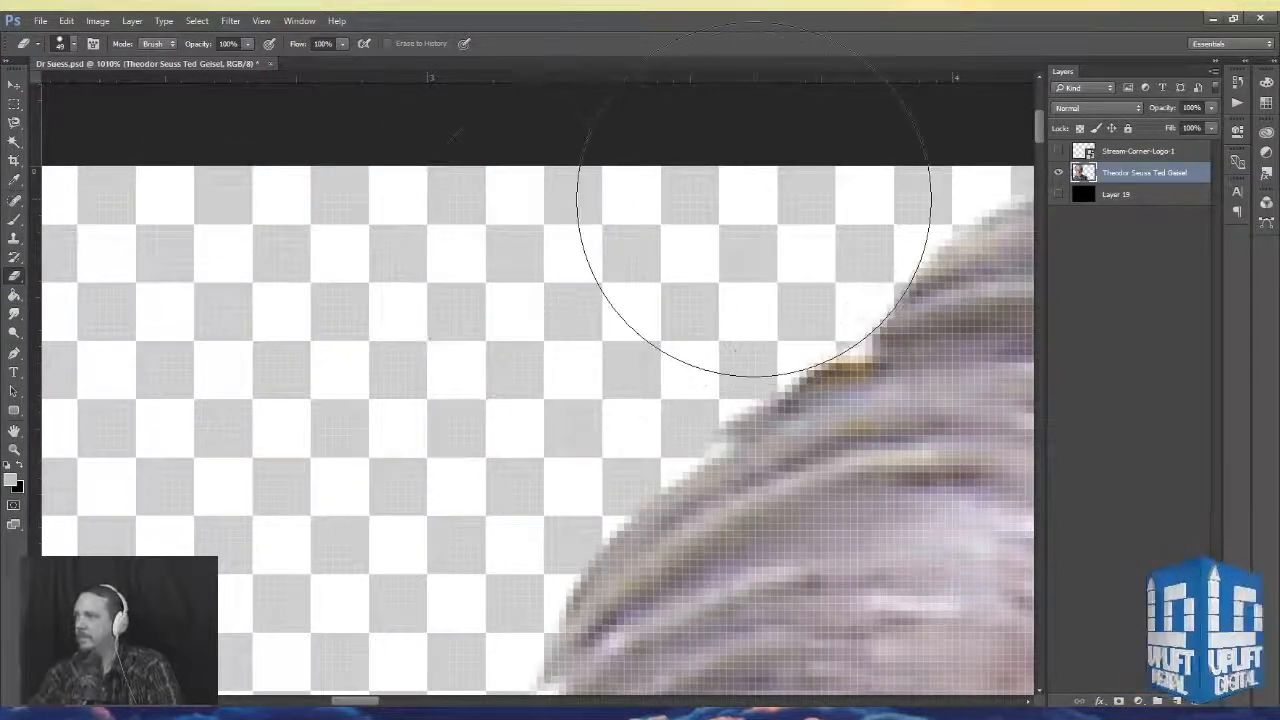
# - Inspect the hair's edge along the top of the canvas from the upper-left curve across to the right side
pyautogui.press('space')
pyautogui.moveTo(583, 309); pyautogui.dragTo(286, 357)
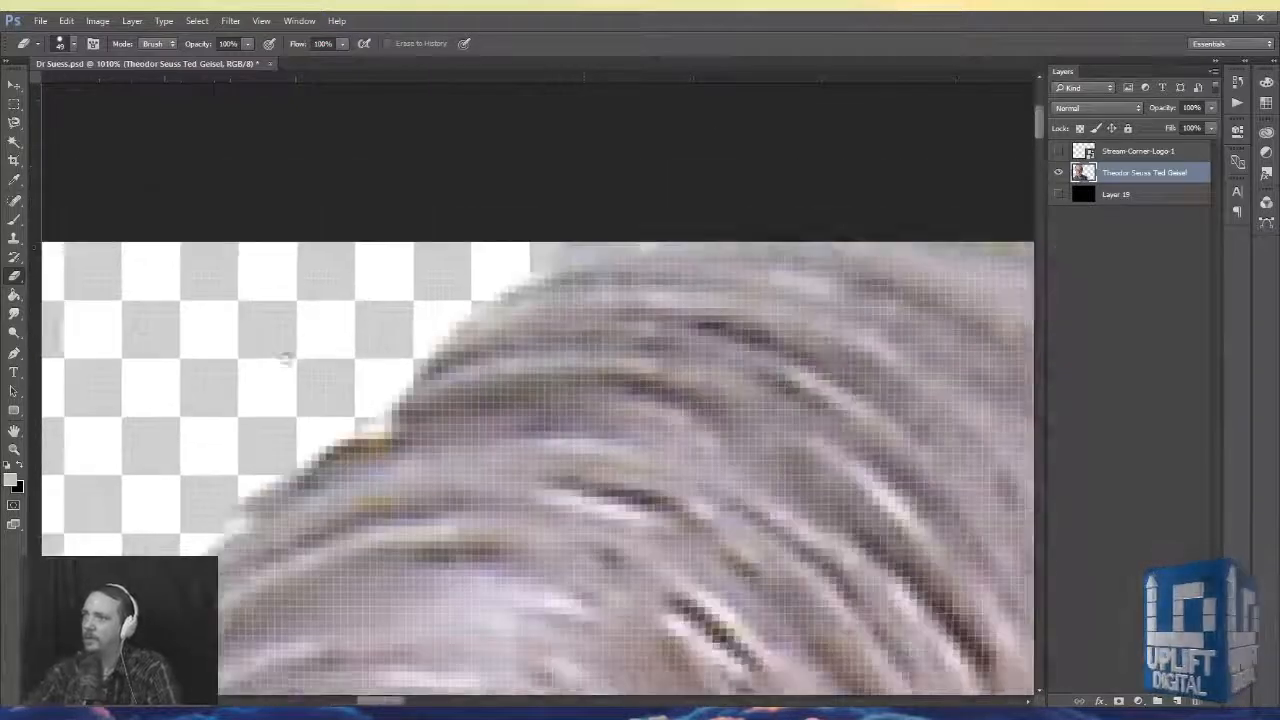
pyautogui.moveTo(435, 372); pyautogui.dragTo(417, 377)
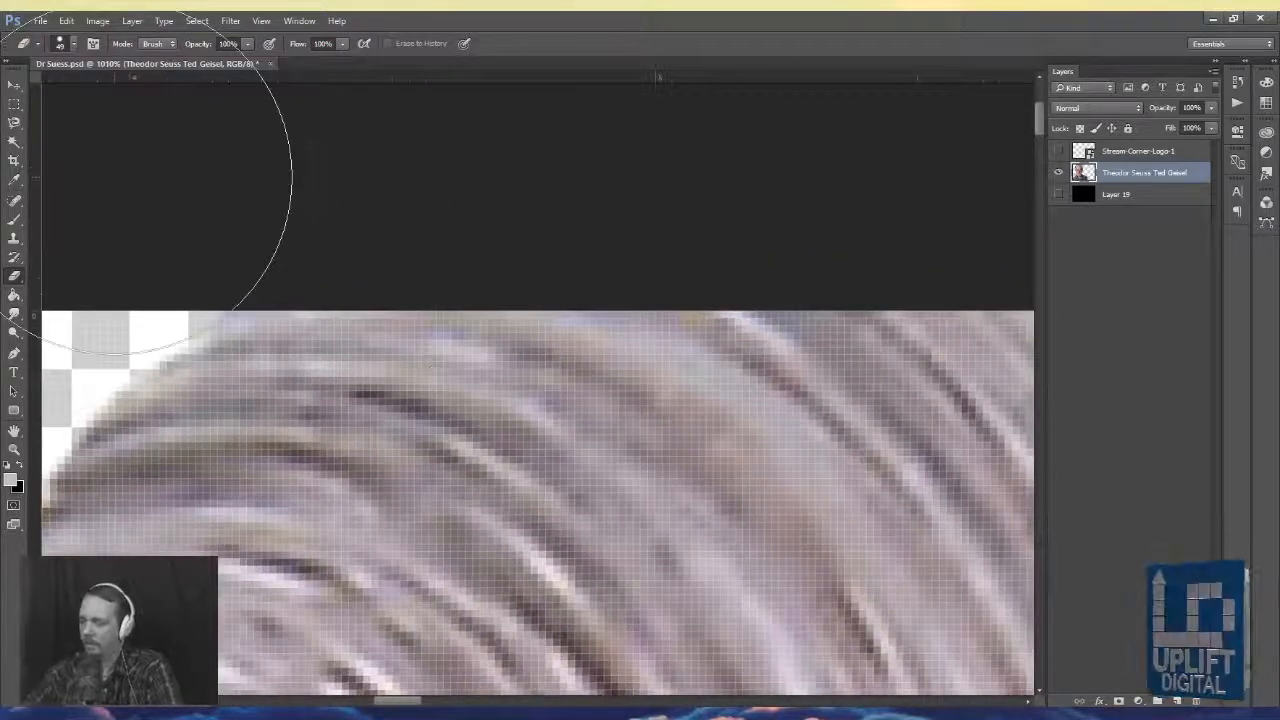
pyautogui.hotkey('ctrl', '-')
pyautogui.hotkey('ctrl', '-')
pyautogui.hotkey('ctrl', '-')
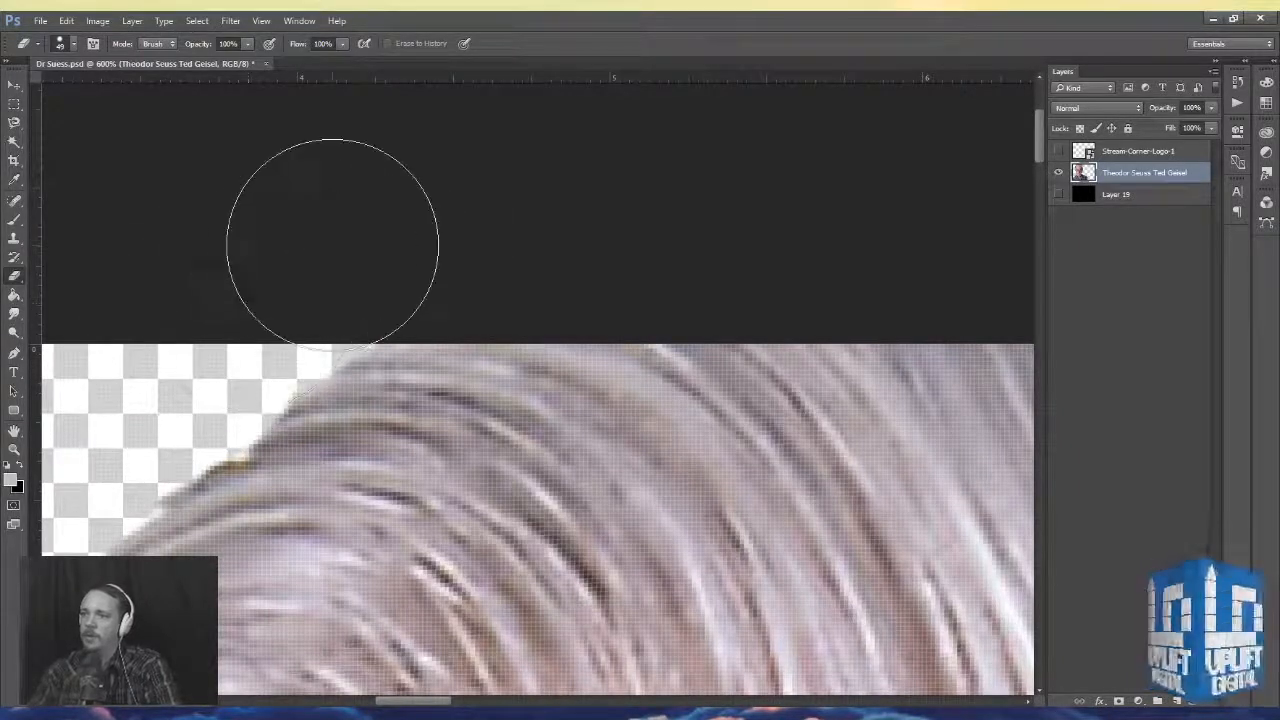
pyautogui.moveTo(811, 337); pyautogui.dragTo(617, 320)
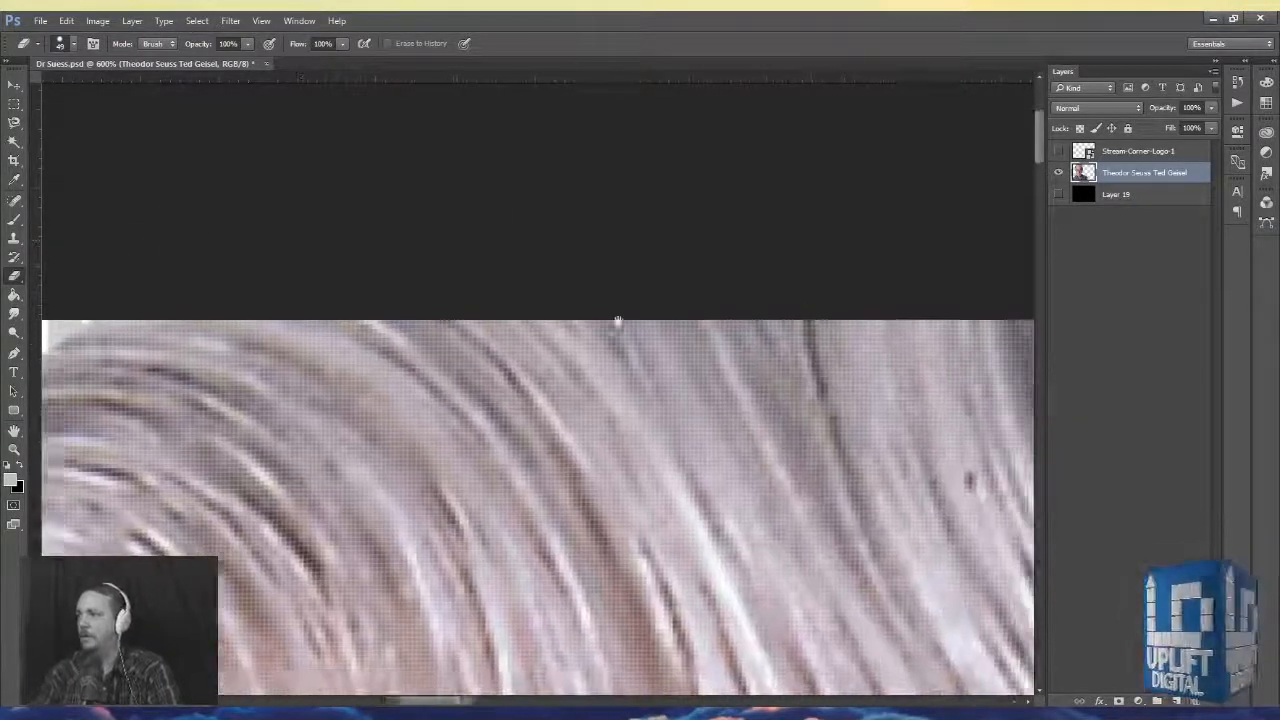
pyautogui.moveTo(733, 367)
pyautogui.mouseDown()
pyautogui.moveTo(403, 369)
pyautogui.moveTo(571, 403)
pyautogui.moveTo(432, 360)
pyautogui.mouseUp()
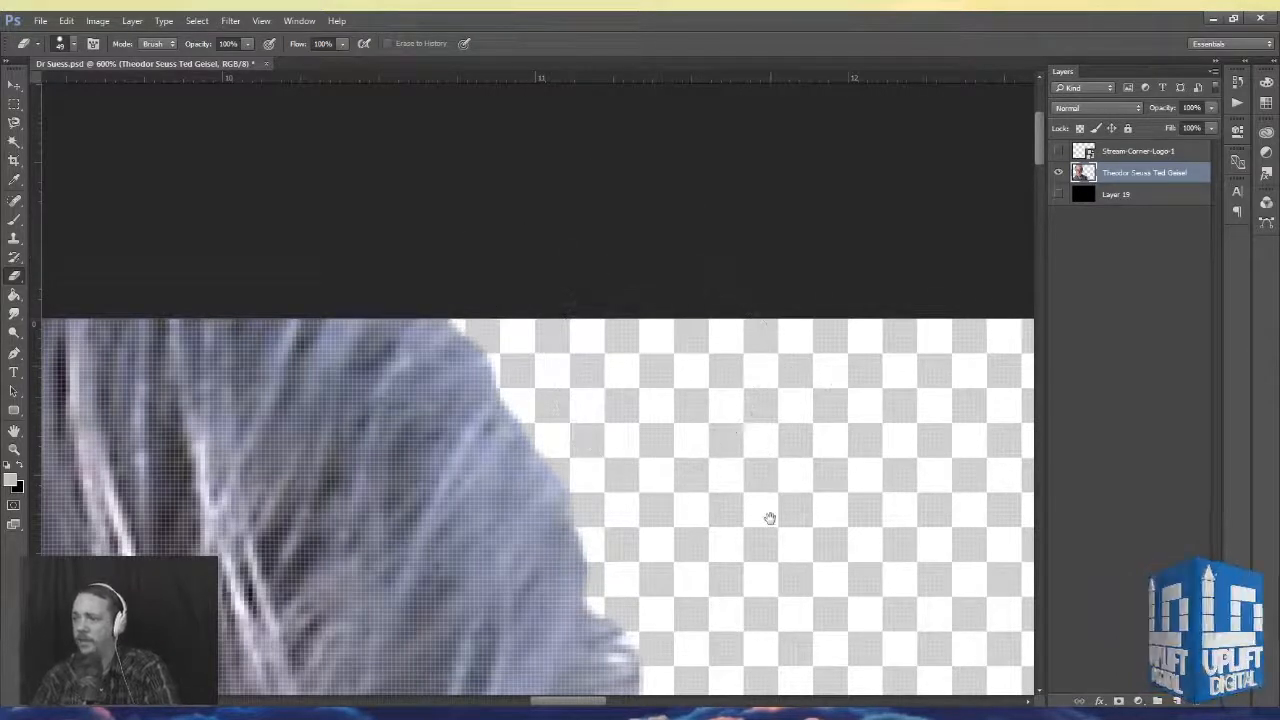
# - Reduce the Eraser to size 9 and trim the portrait's right outline from the hair past the ear and beard to the collar
pyautogui.moveTo(769, 517); pyautogui.dragTo(631, 270)
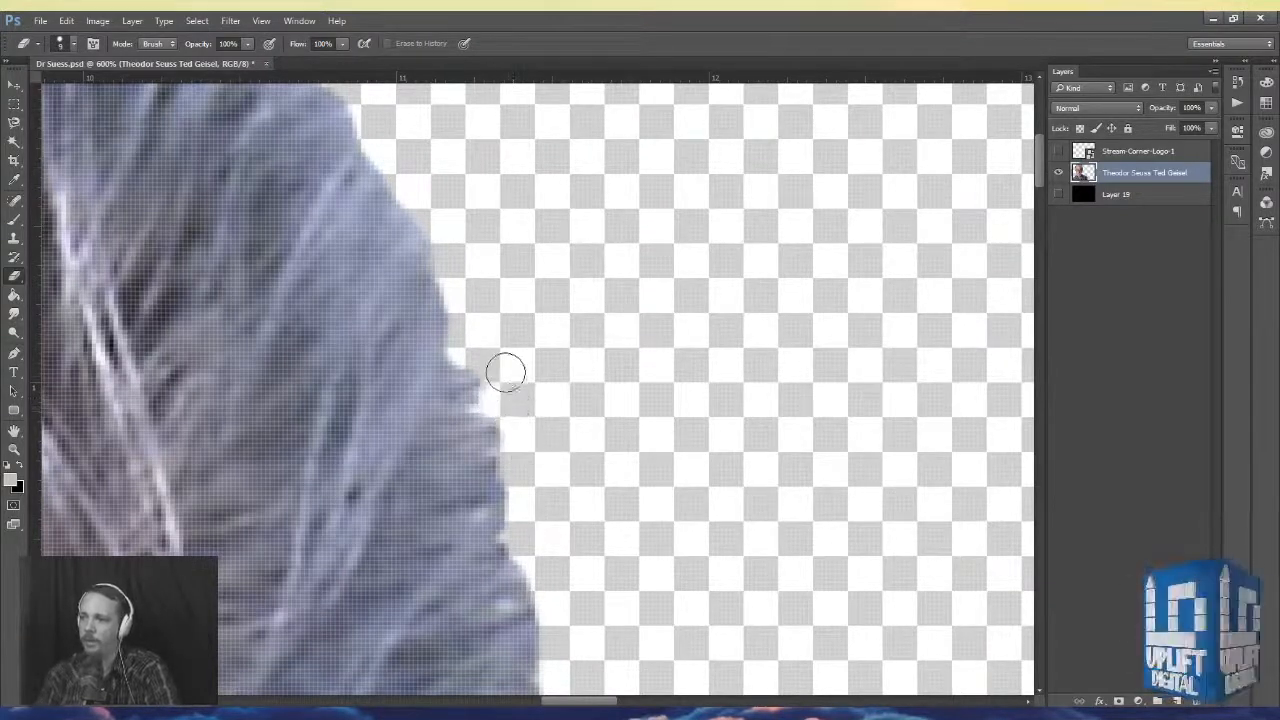
pyautogui.press('space')
pyautogui.moveTo(577, 469)
pyautogui.mouseDown()
pyautogui.moveTo(503, 357)
pyautogui.moveTo(535, 216)
pyautogui.mouseUp()
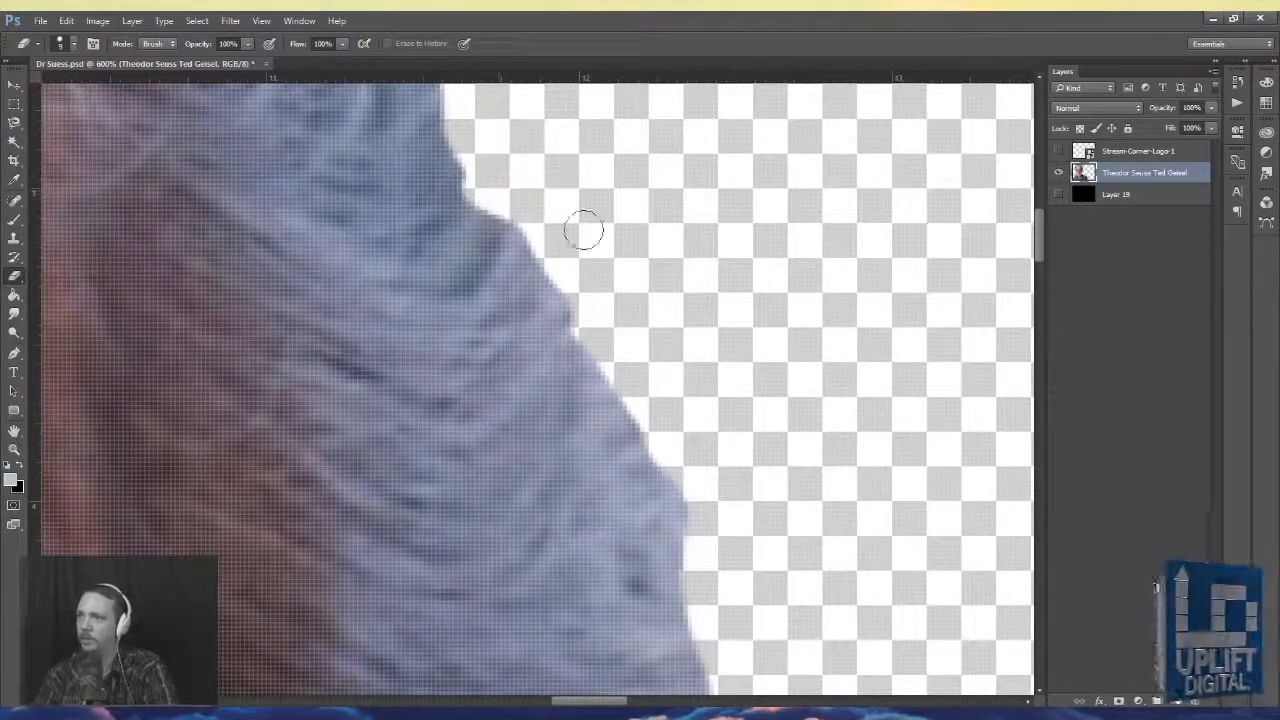
pyautogui.press('space')
pyautogui.moveTo(696, 509)
pyautogui.mouseDown()
pyautogui.moveTo(543, 246)
pyautogui.moveTo(350, 20)
pyautogui.mouseUp()
pyautogui.moveTo(380, 540); pyautogui.dragTo(454, 366)
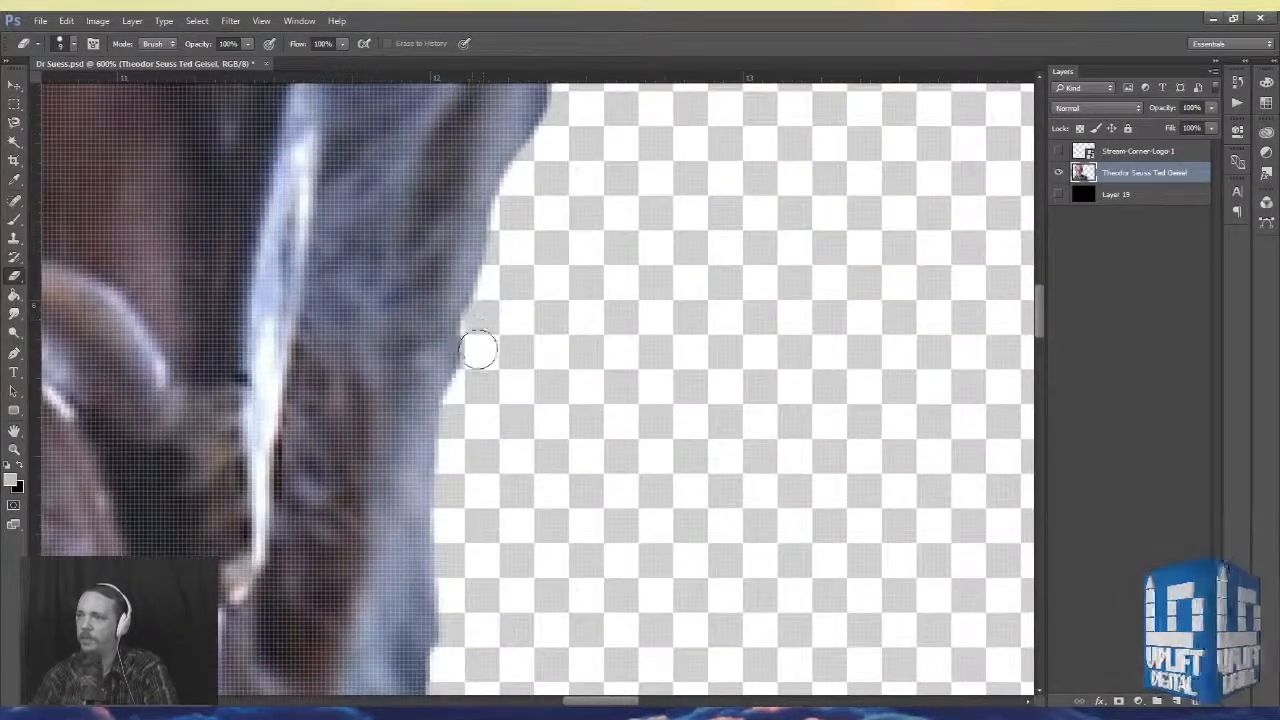
pyautogui.press('space')
pyautogui.moveTo(489, 529); pyautogui.dragTo(600, 262)
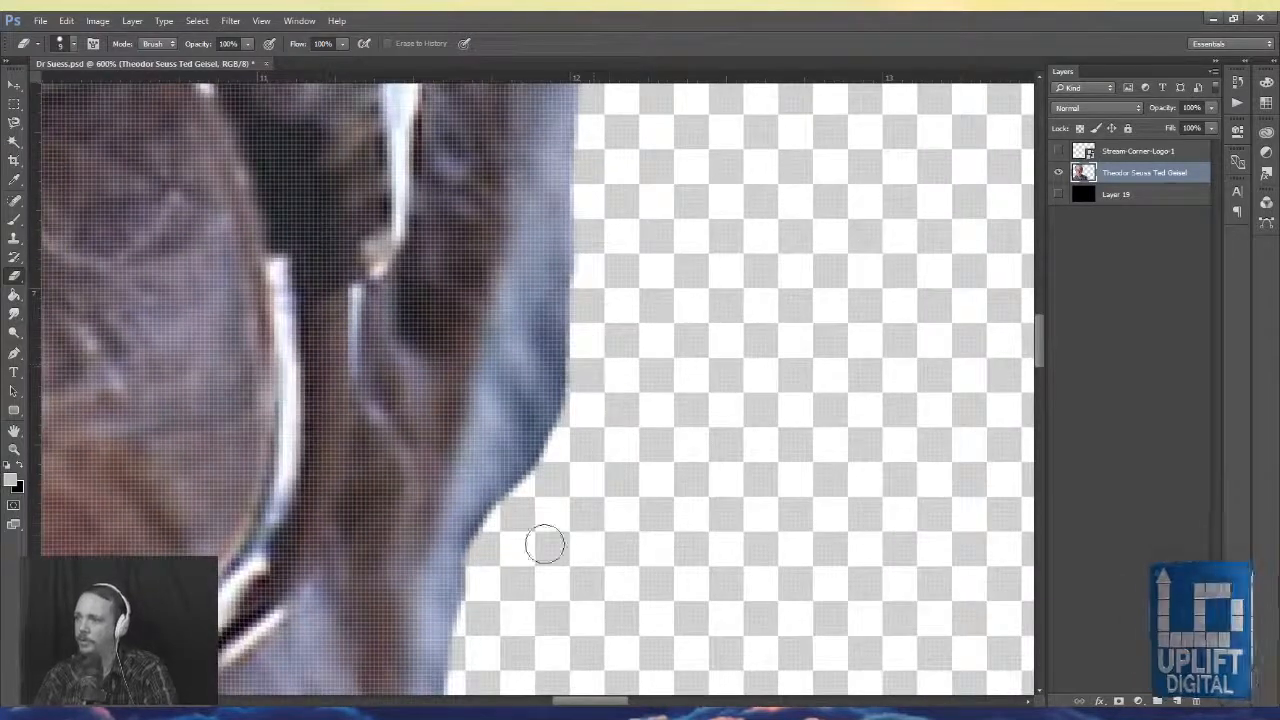
pyautogui.press('space')
pyautogui.moveTo(510, 546)
pyautogui.mouseDown()
pyautogui.moveTo(628, 480)
pyautogui.moveTo(697, 374)
pyautogui.mouseUp()
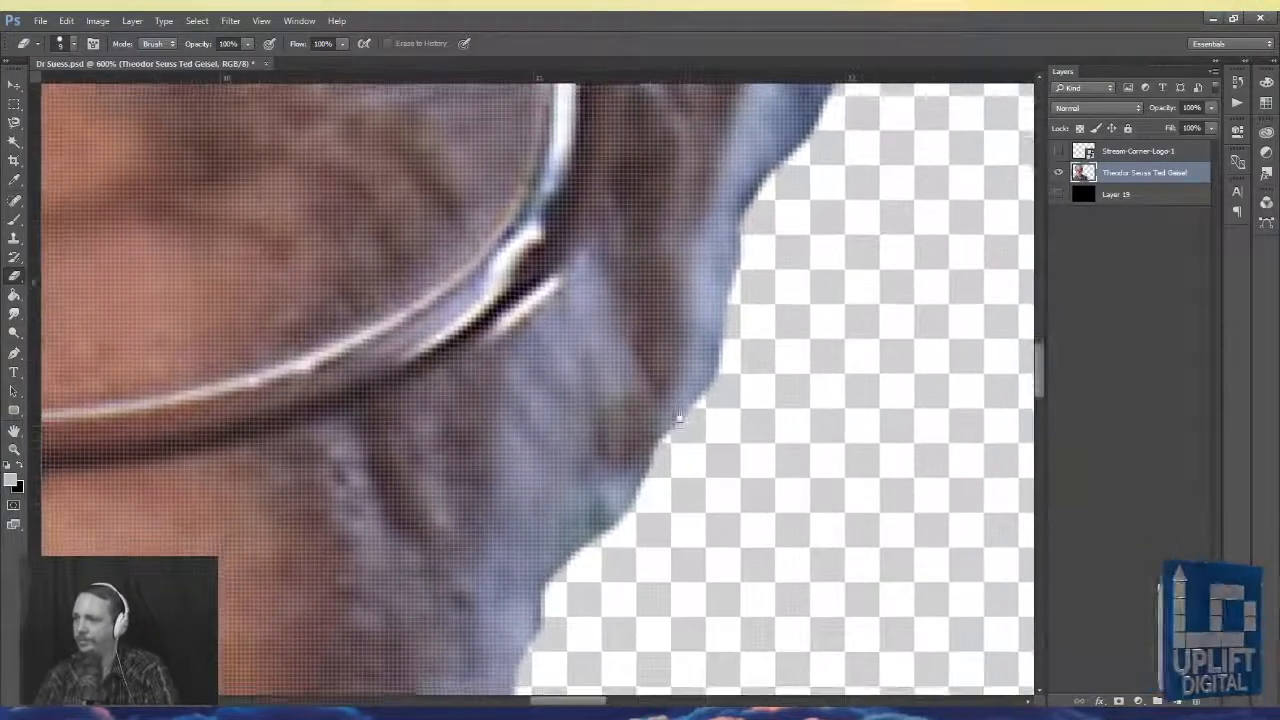
pyautogui.moveTo(679, 419); pyautogui.dragTo(651, 289)
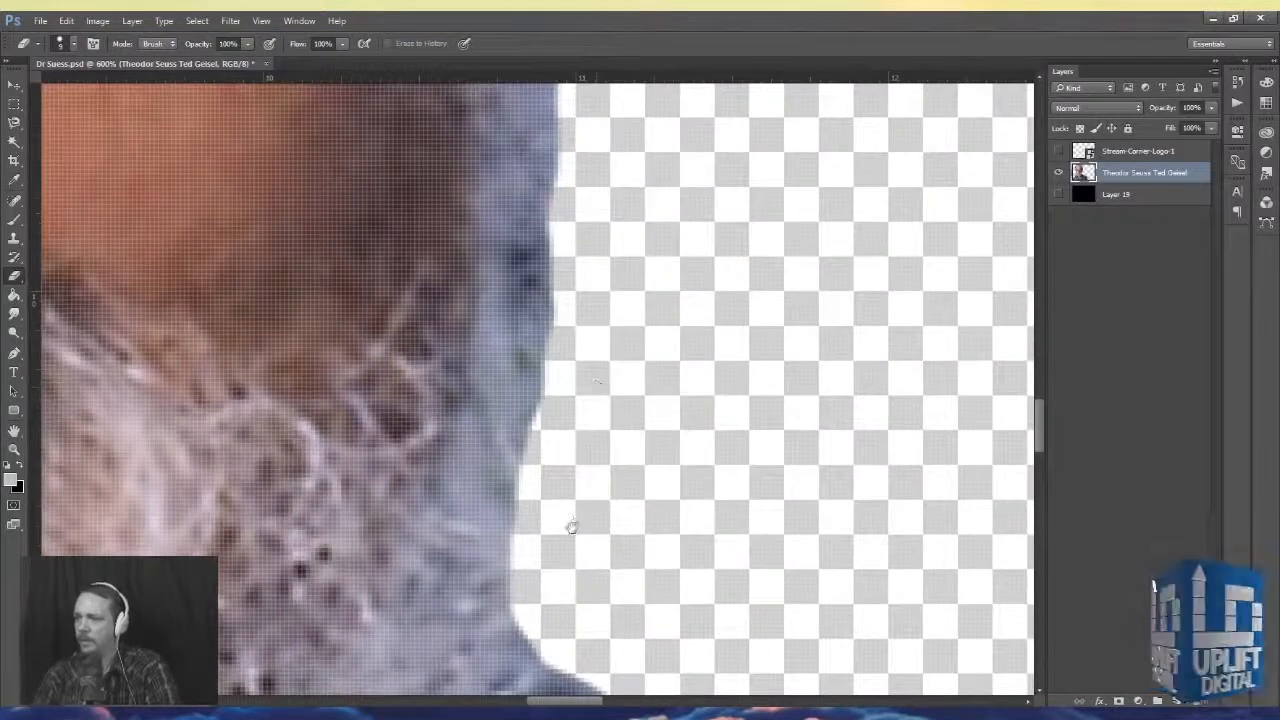
pyautogui.moveTo(571, 527); pyautogui.dragTo(543, 371)
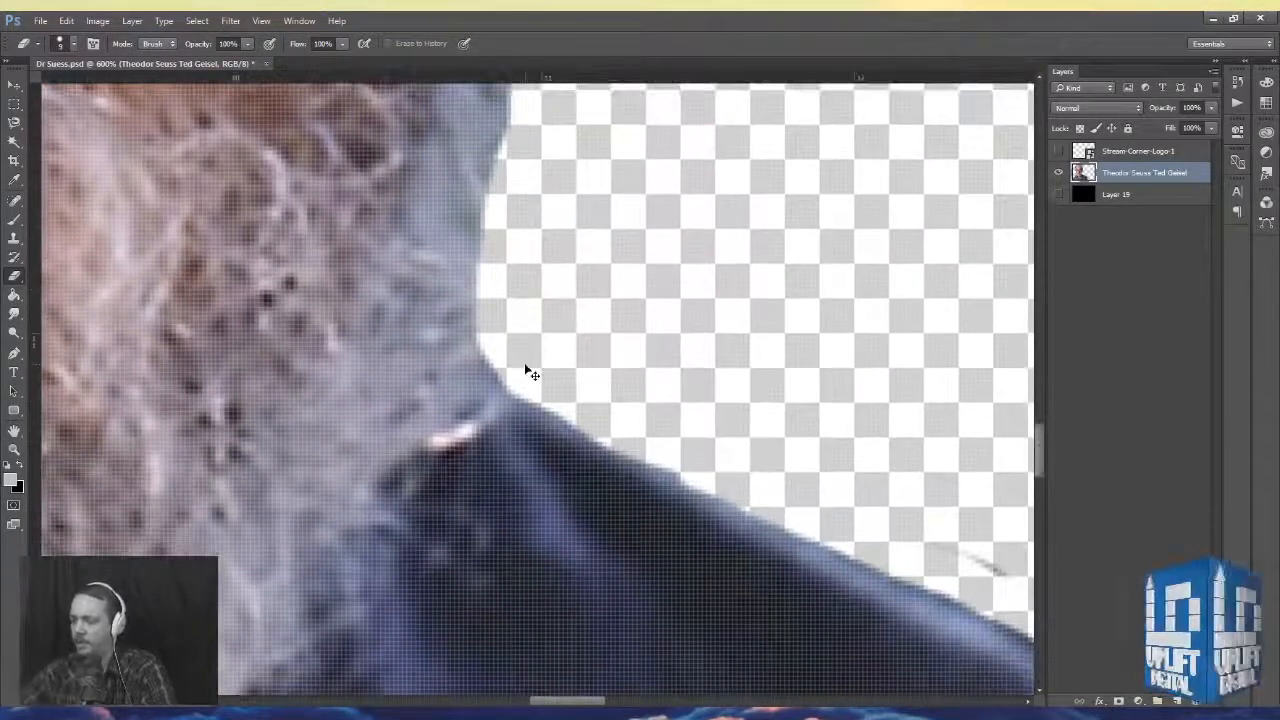
# - Erase the stray background marks above the right shoulder and clean up the shoulder's upper edge
pyautogui.scroll(-3, 530, 372)
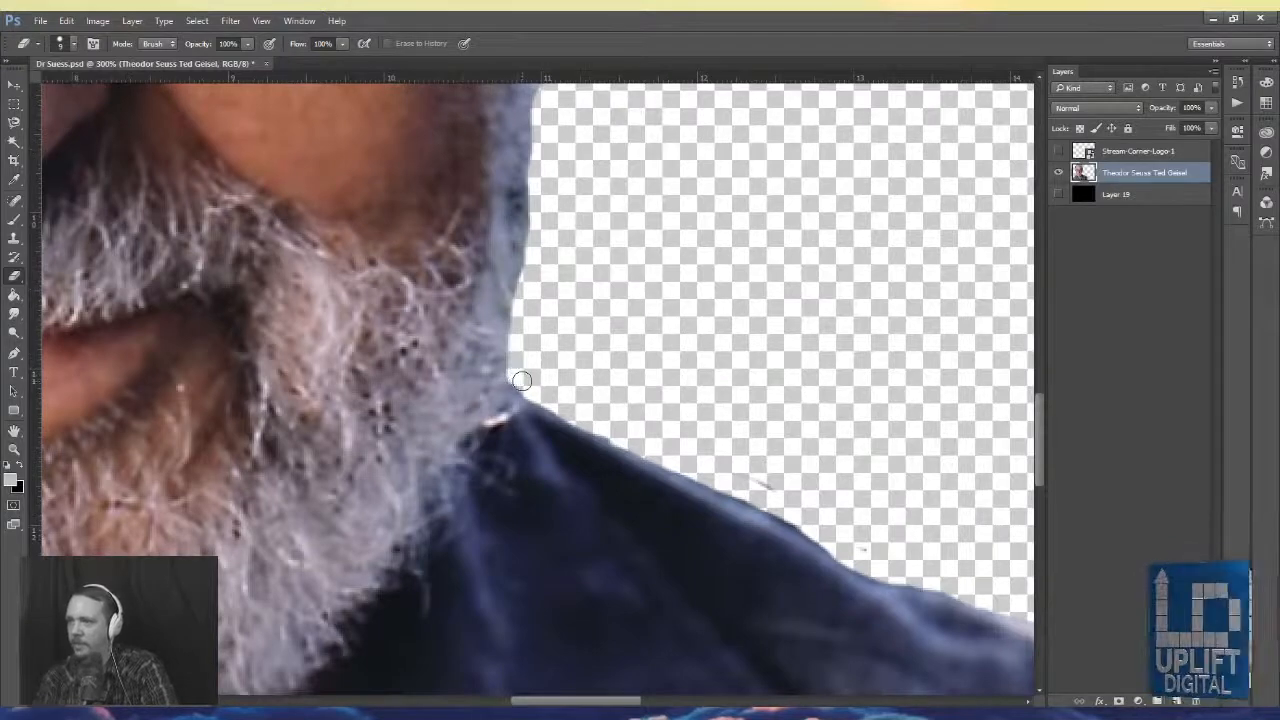
pyautogui.moveTo(640, 400)
pyautogui.mouseDown()
pyautogui.moveTo(543, 349)
pyautogui.moveTo(681, 444)
pyautogui.mouseUp()
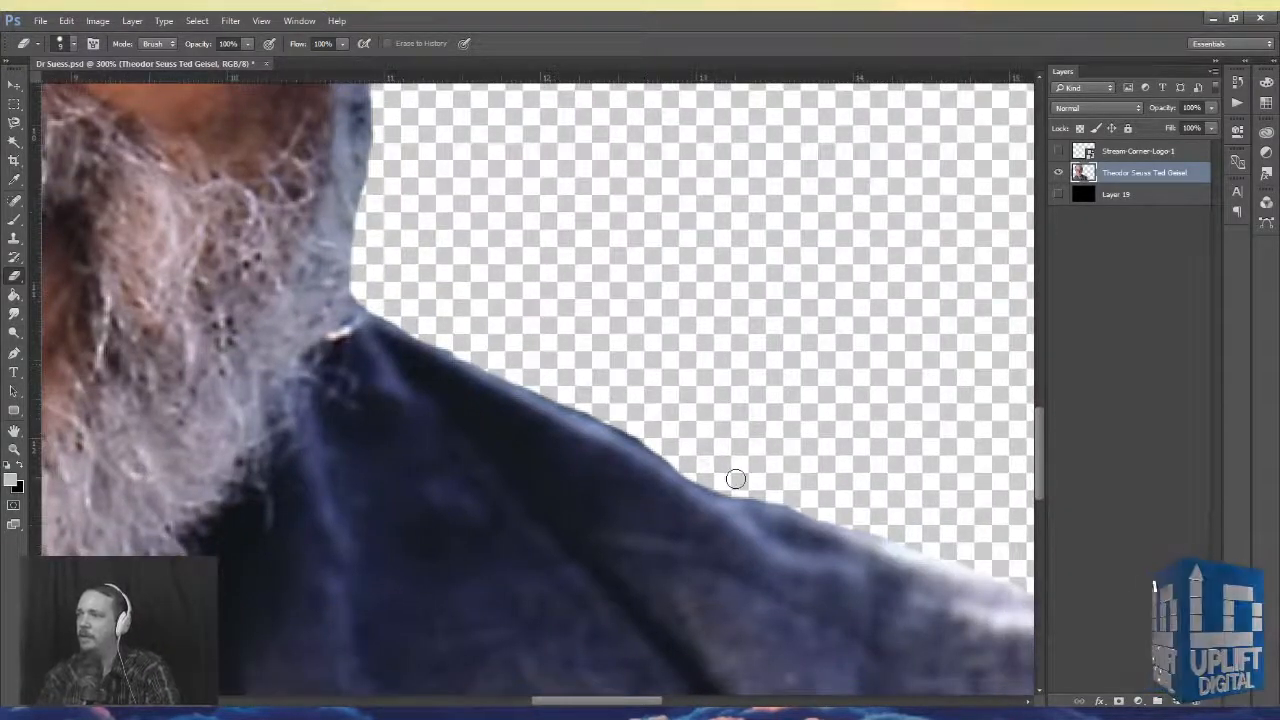
pyautogui.moveTo(792, 488)
pyautogui.mouseDown()
pyautogui.moveTo(656, 454)
pyautogui.moveTo(528, 363)
pyautogui.moveTo(551, 379)
pyautogui.mouseUp()
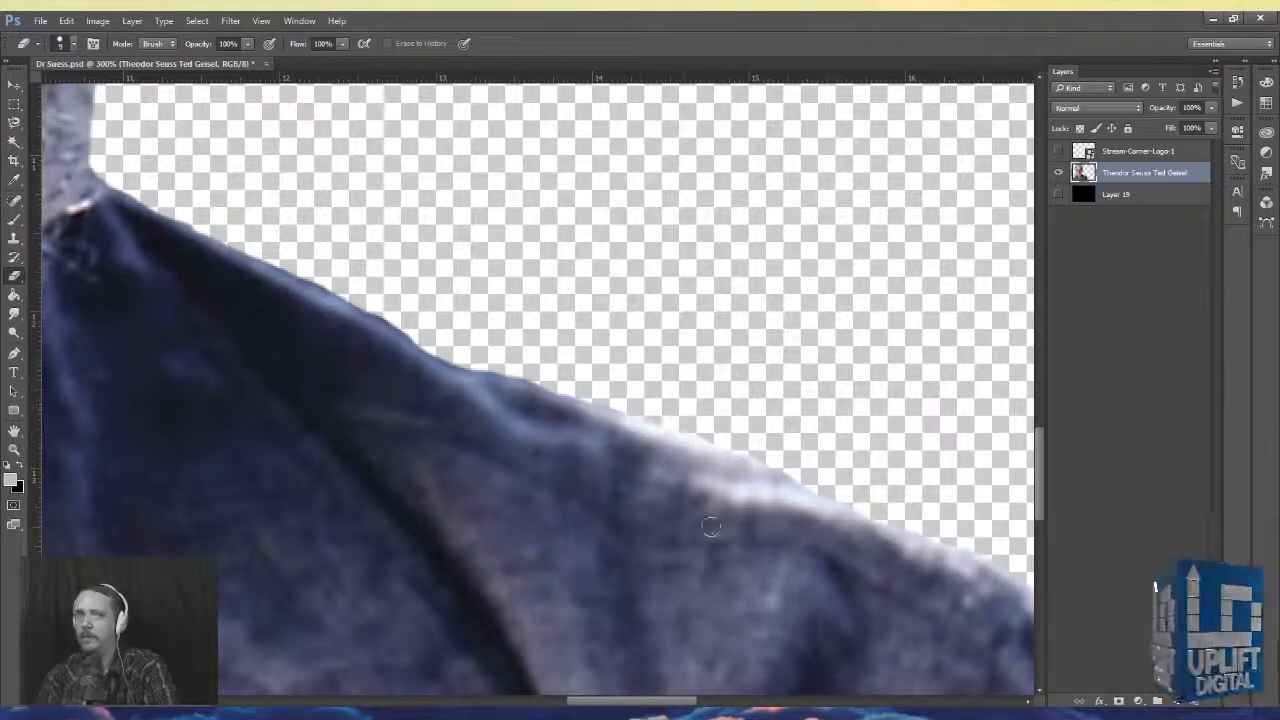
pyautogui.press('space')
pyautogui.moveTo(711, 526)
pyautogui.mouseDown()
pyautogui.moveTo(634, 514)
pyautogui.moveTo(583, 526)
pyautogui.moveTo(617, 529)
pyautogui.moveTo(290, 315)
pyautogui.mouseUp()
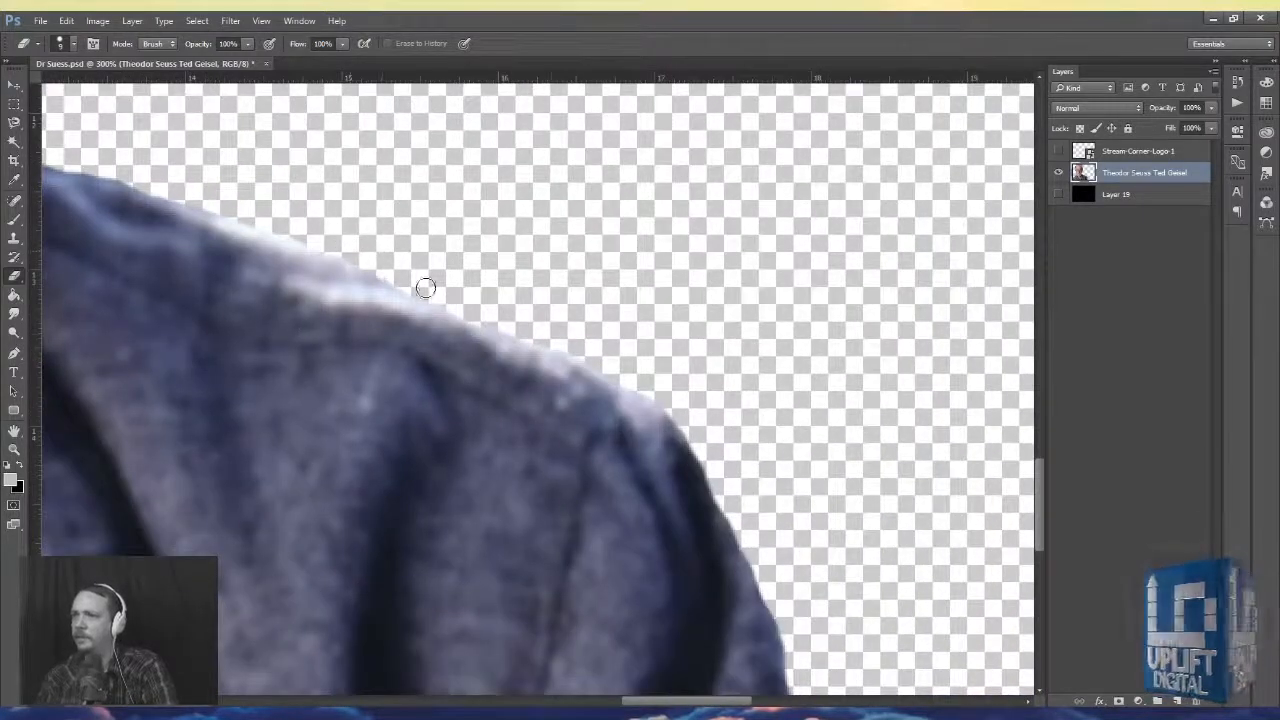
# - Clean up the right sleeve's outer edge down to the canvas bottom and review the complete cutout
pyautogui.moveTo(772, 579); pyautogui.dragTo(539, 329)
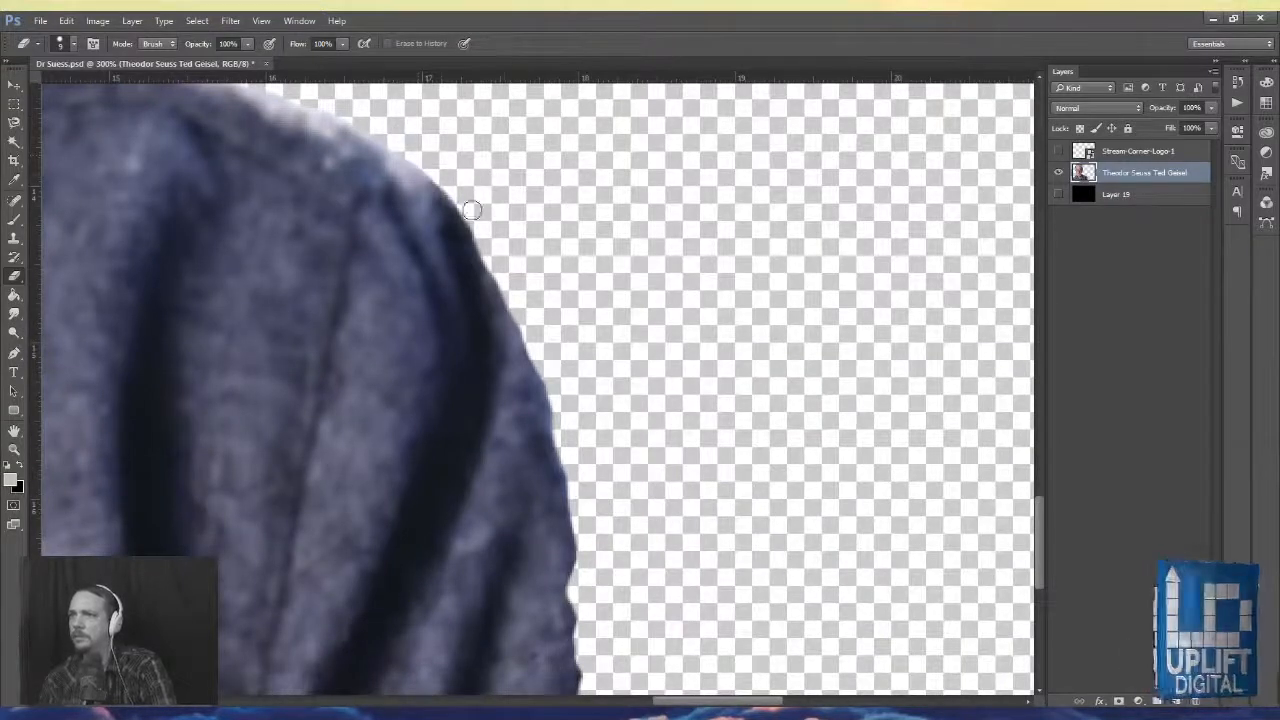
pyautogui.moveTo(584, 430)
pyautogui.mouseDown()
pyautogui.moveTo(520, 277)
pyautogui.moveTo(500, 408)
pyautogui.moveTo(542, 433)
pyautogui.mouseUp()
pyautogui.moveTo(459, 307); pyautogui.dragTo(460, 341)
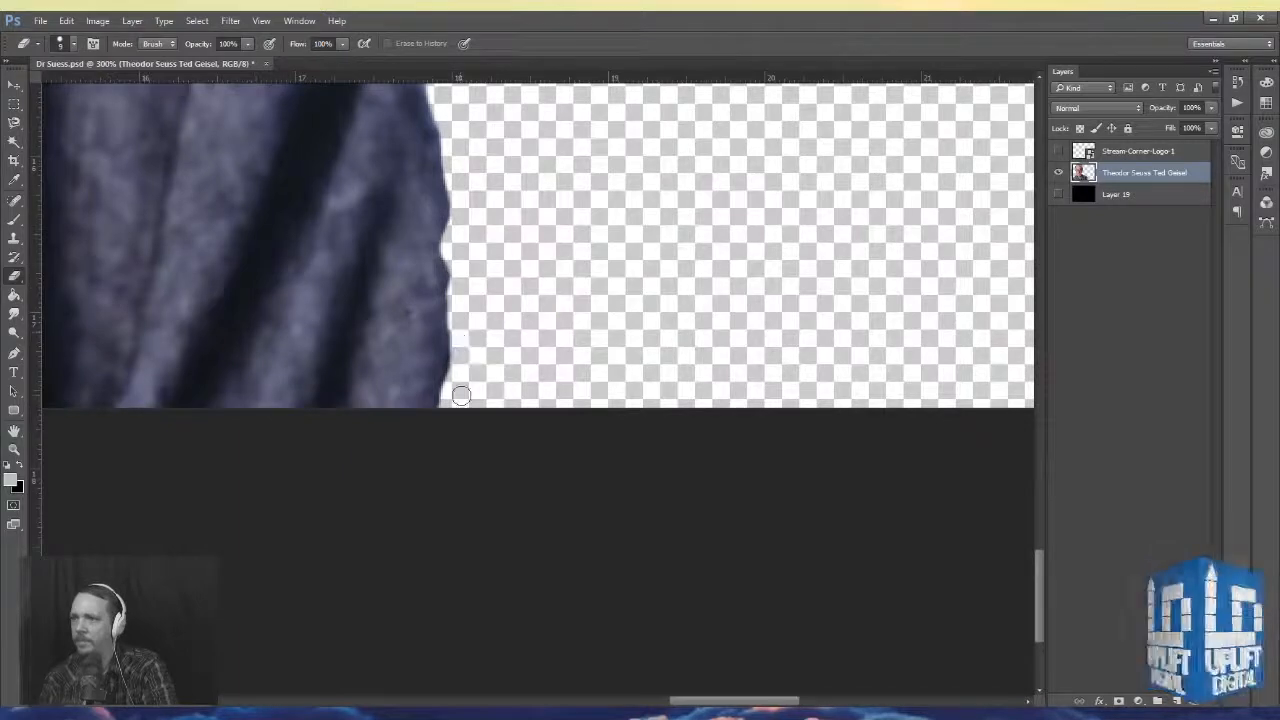
pyautogui.hotkey('ctrl', '0')
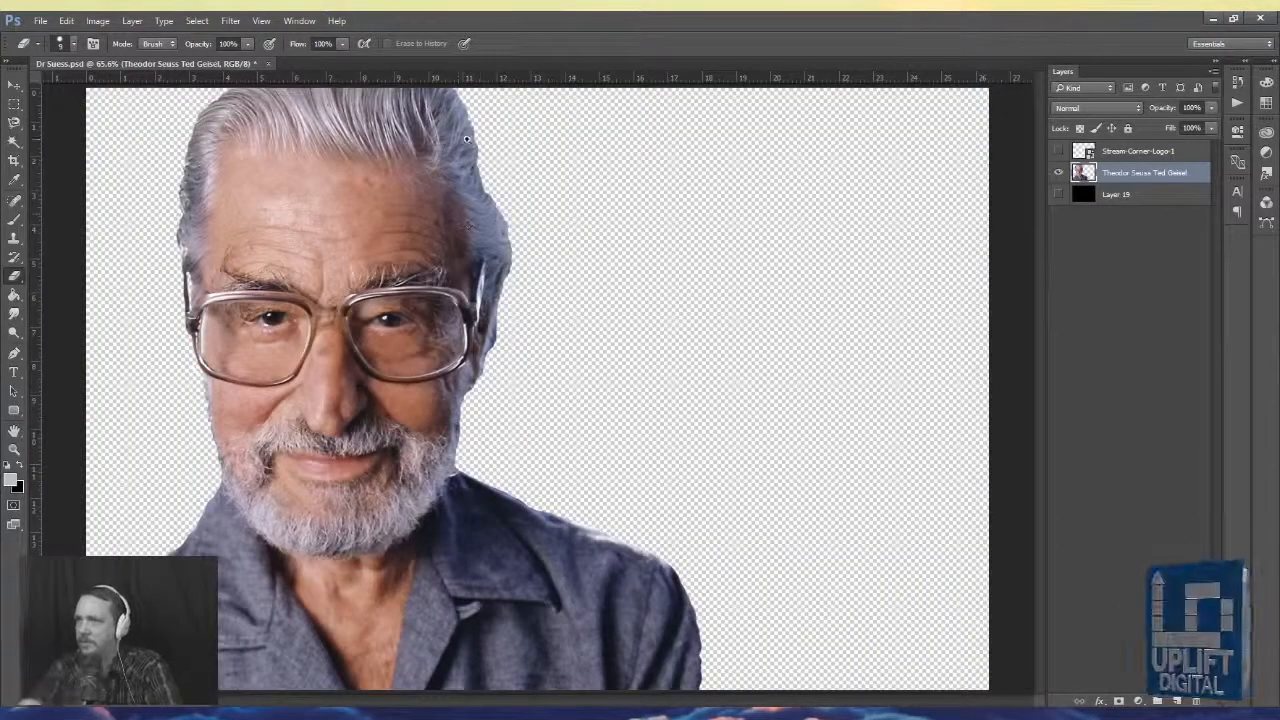
pyautogui.scroll(5, 476, 290)
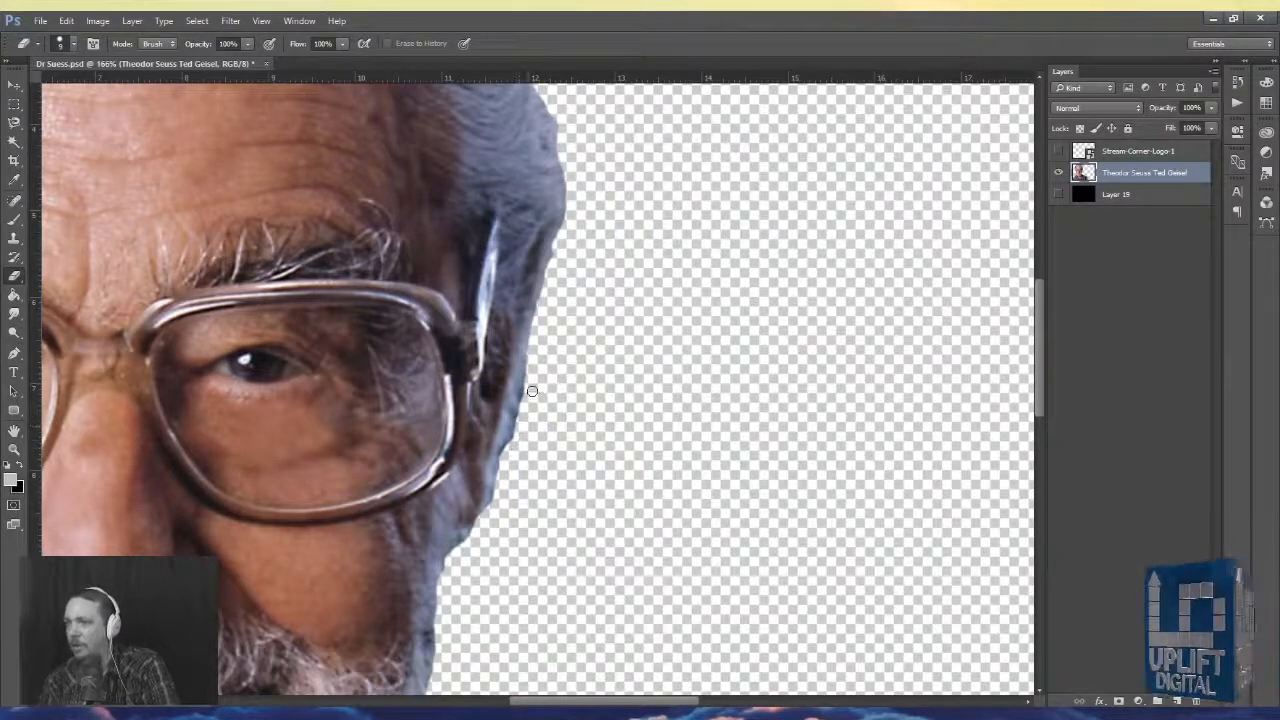
# - Touch up the portrait's right outline from the ear past the collar and along the shoulder's upper edge
pyautogui.moveTo(514, 488); pyautogui.dragTo(611, 291)
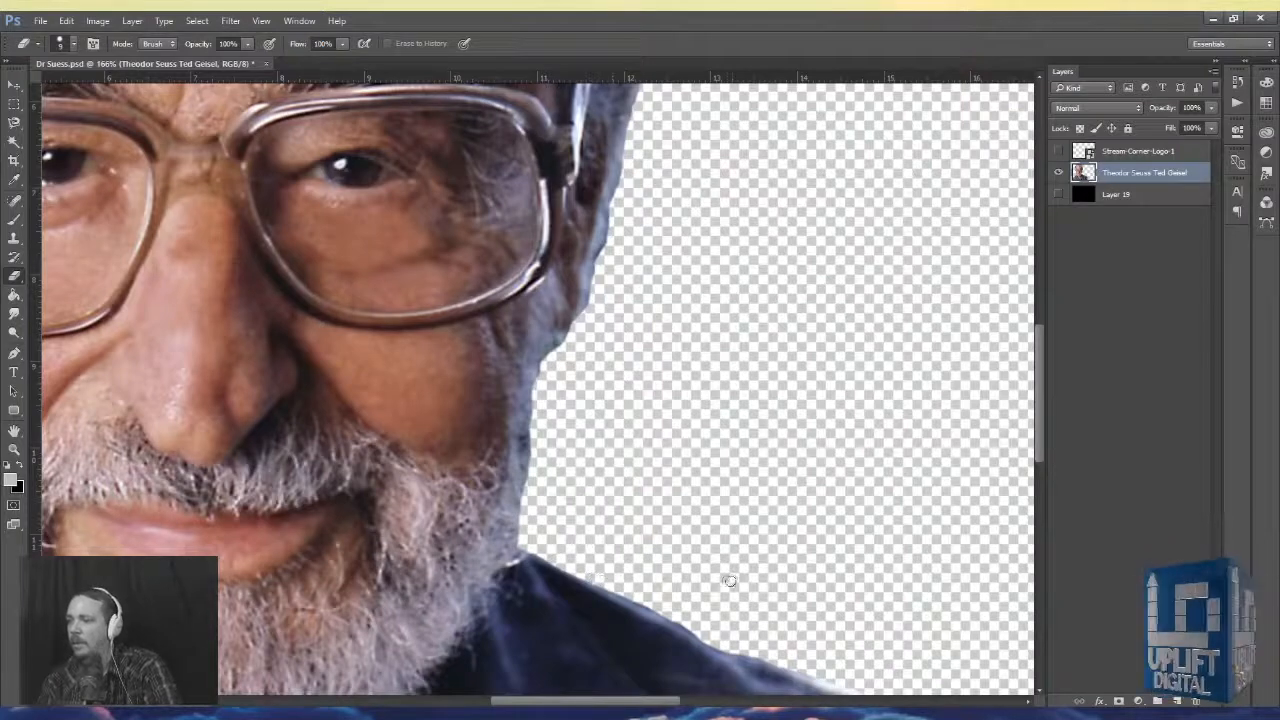
pyautogui.moveTo(730, 581); pyautogui.dragTo(532, 384)
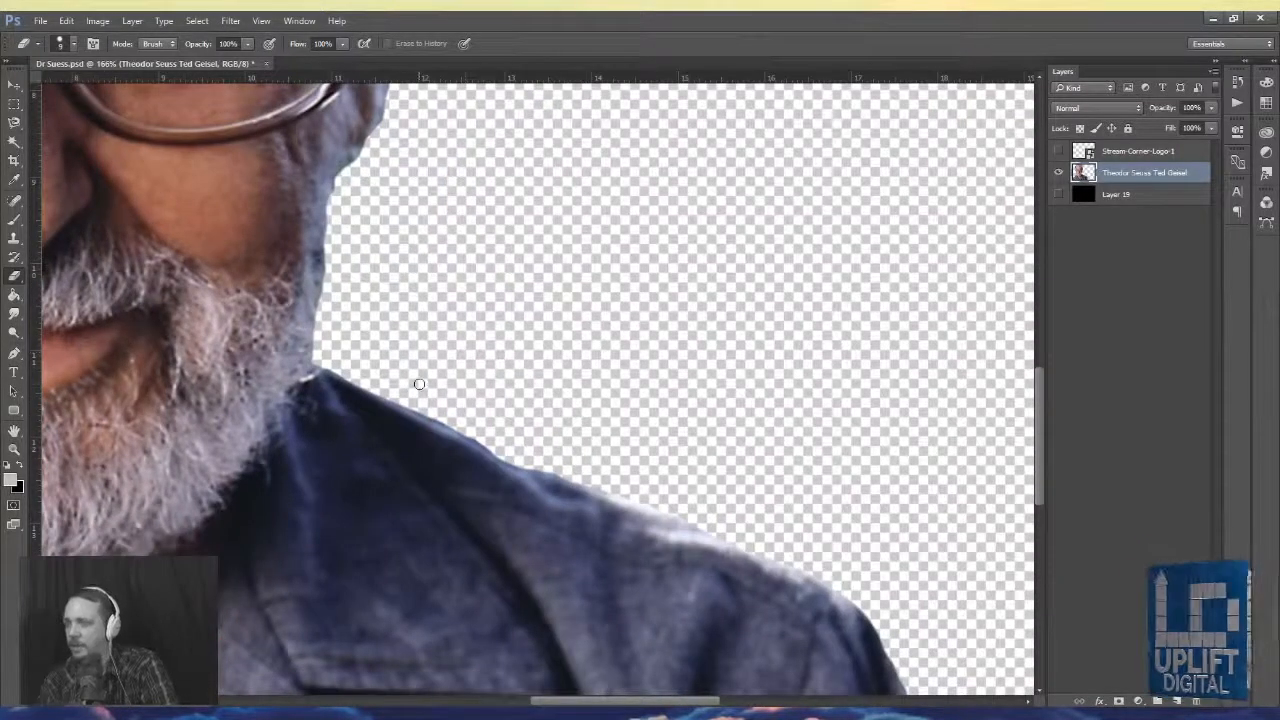
pyautogui.moveTo(363, 394); pyautogui.dragTo(451, 449)
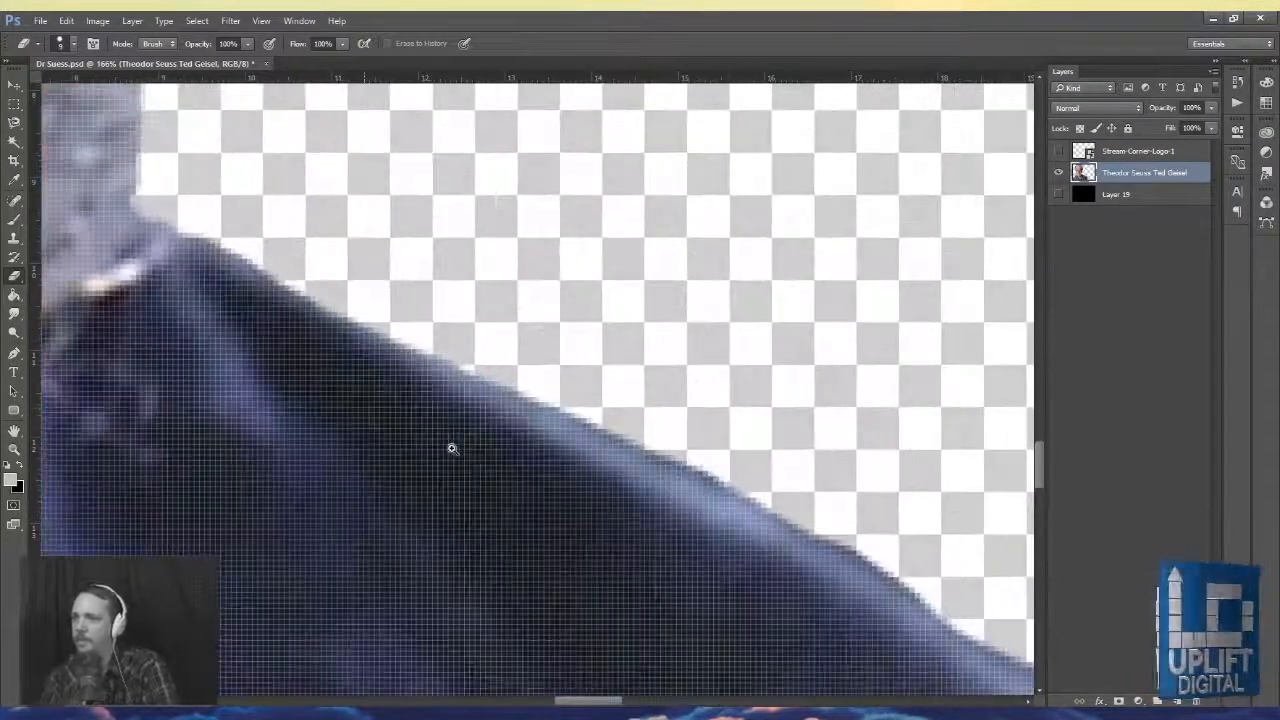
pyautogui.moveTo(158, 209)
pyautogui.mouseDown()
pyautogui.moveTo(337, 301)
pyautogui.moveTo(817, 507)
pyautogui.moveTo(946, 586)
pyautogui.moveTo(471, 223)
pyautogui.mouseUp()
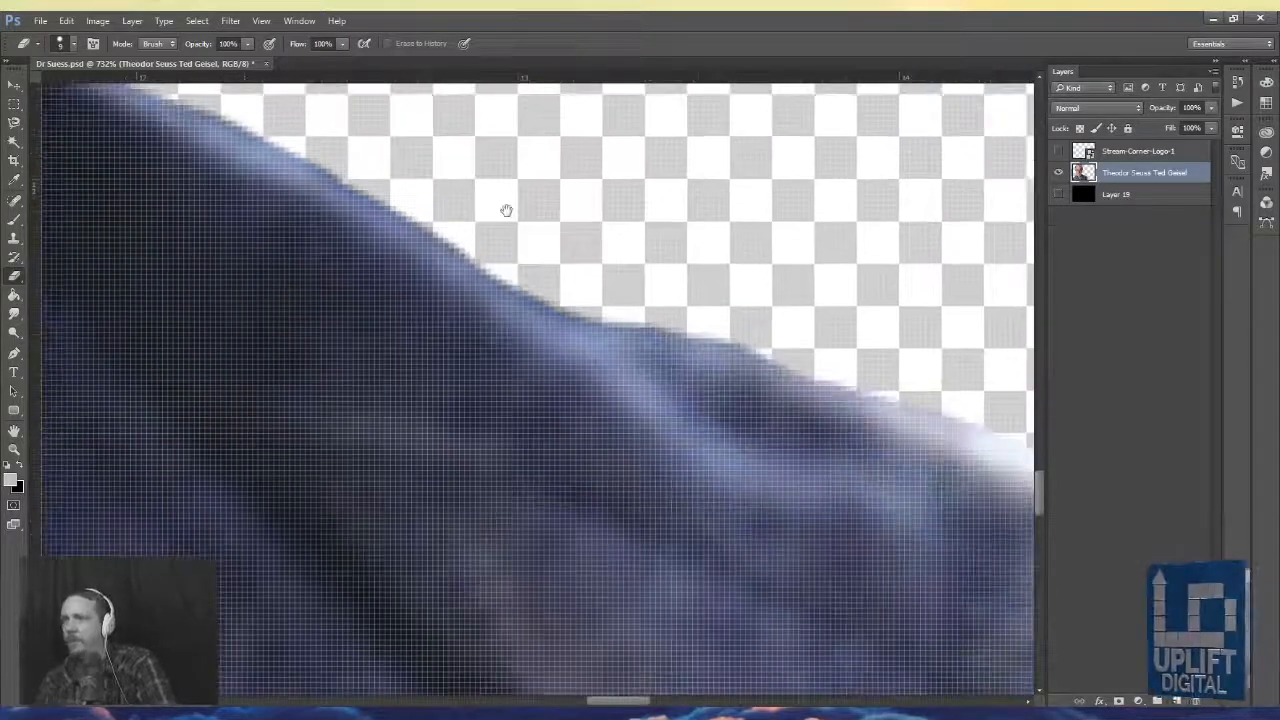
pyautogui.moveTo(704, 309); pyautogui.dragTo(577, 331)
pyautogui.moveTo(898, 523)
pyautogui.mouseDown()
pyautogui.moveTo(654, 389)
pyautogui.moveTo(577, 389)
pyautogui.moveTo(591, 411)
pyautogui.moveTo(456, 381)
pyautogui.mouseUp()
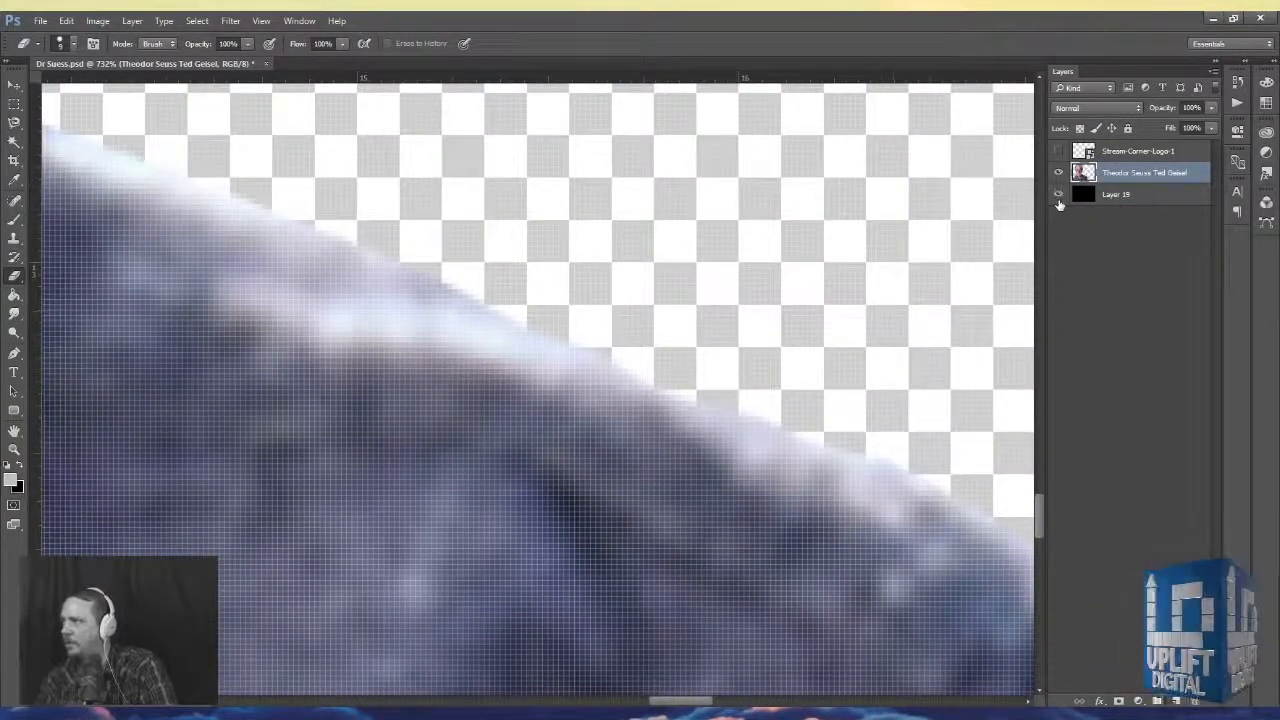
# - Show the black Layer 19 behind the portrait and trim the light fringe along the right shoulder's upper edge
pyautogui.click(1059, 197)
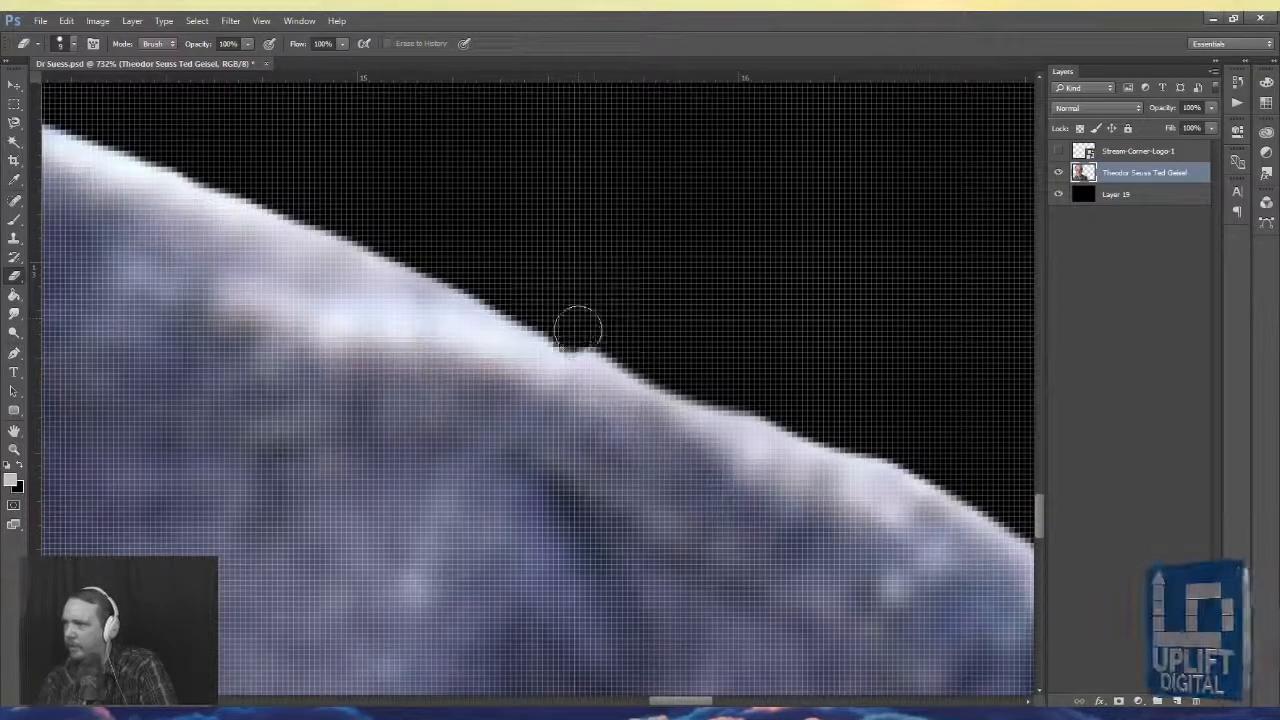
pyautogui.moveTo(578, 330)
pyautogui.mouseDown()
pyautogui.moveTo(823, 419)
pyautogui.moveTo(506, 311)
pyautogui.mouseUp()
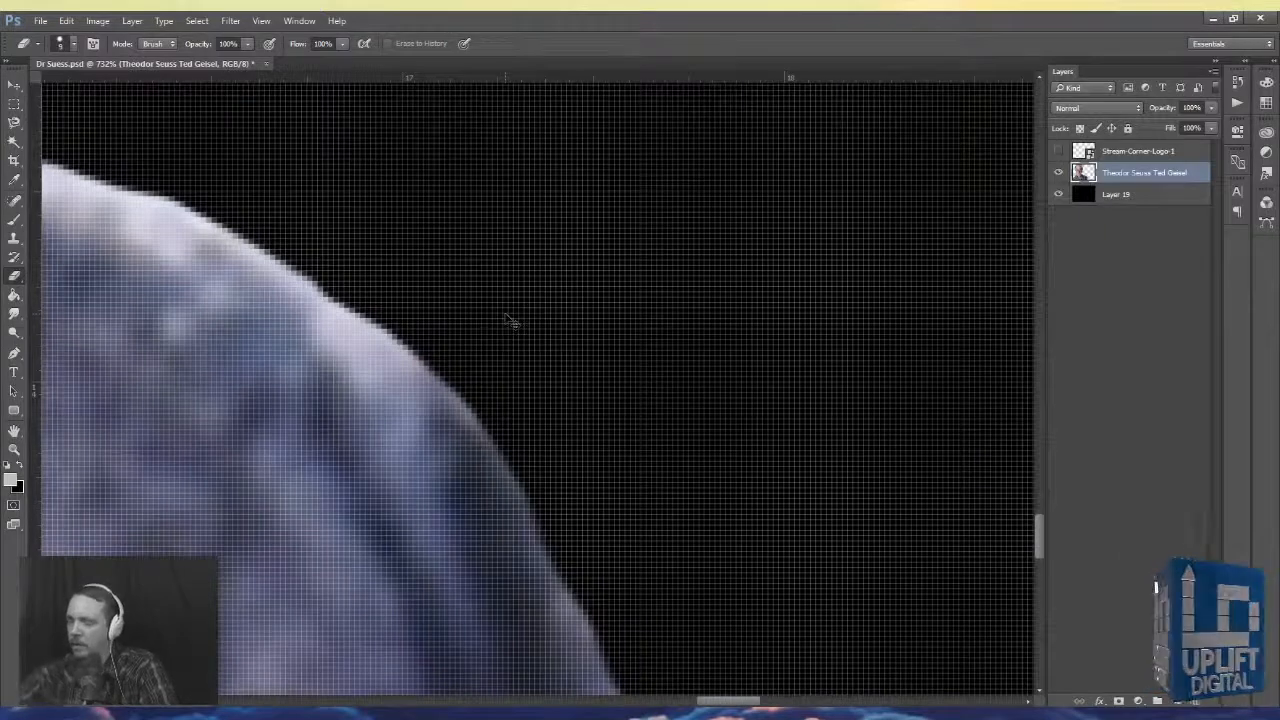
pyautogui.hotkey('ctrl', '0')
pyautogui.hotkey('ctrl', '-')
pyautogui.hotkey('ctrl', '-')
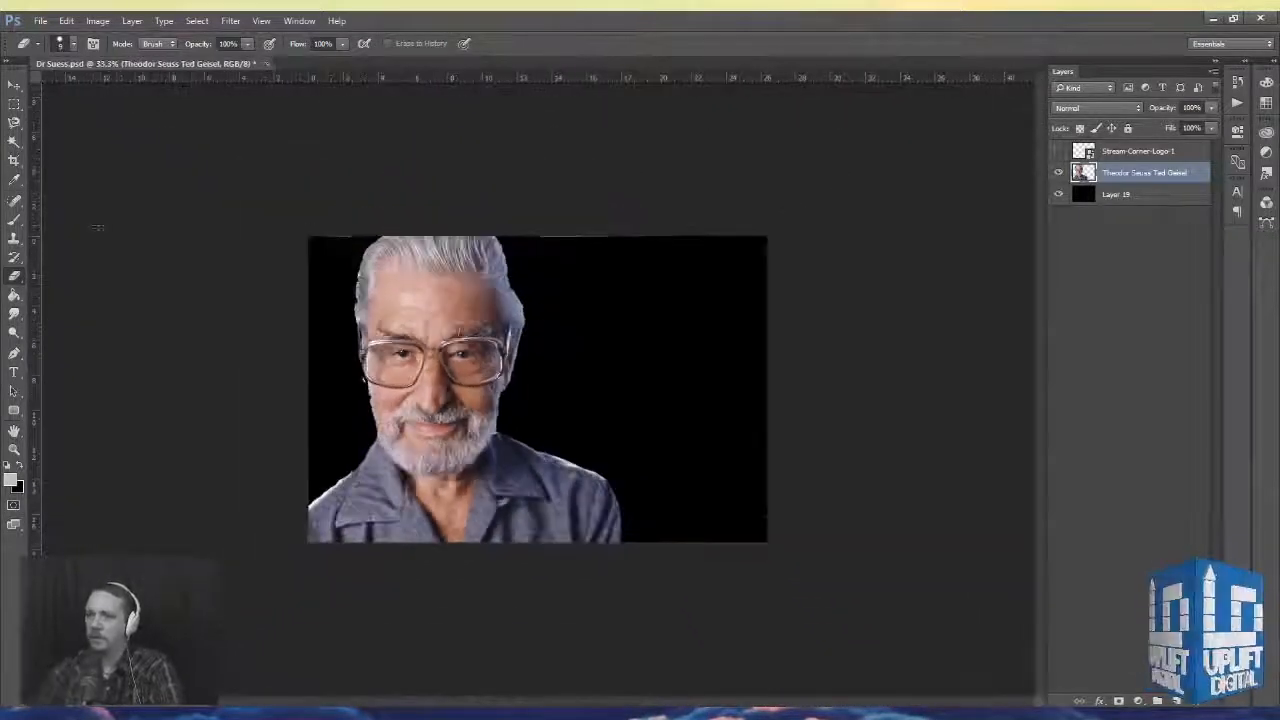
# - Check the left cheek's outline against black and erase the stray marks along the canvas's top edge with the Eraser at size 343
pyautogui.moveTo(352, 385)
pyautogui.mouseDown()
pyautogui.moveTo(486, 429)
pyautogui.moveTo(486, 408)
pyautogui.mouseUp()
pyautogui.moveTo(490, 340); pyautogui.dragTo(526, 449)
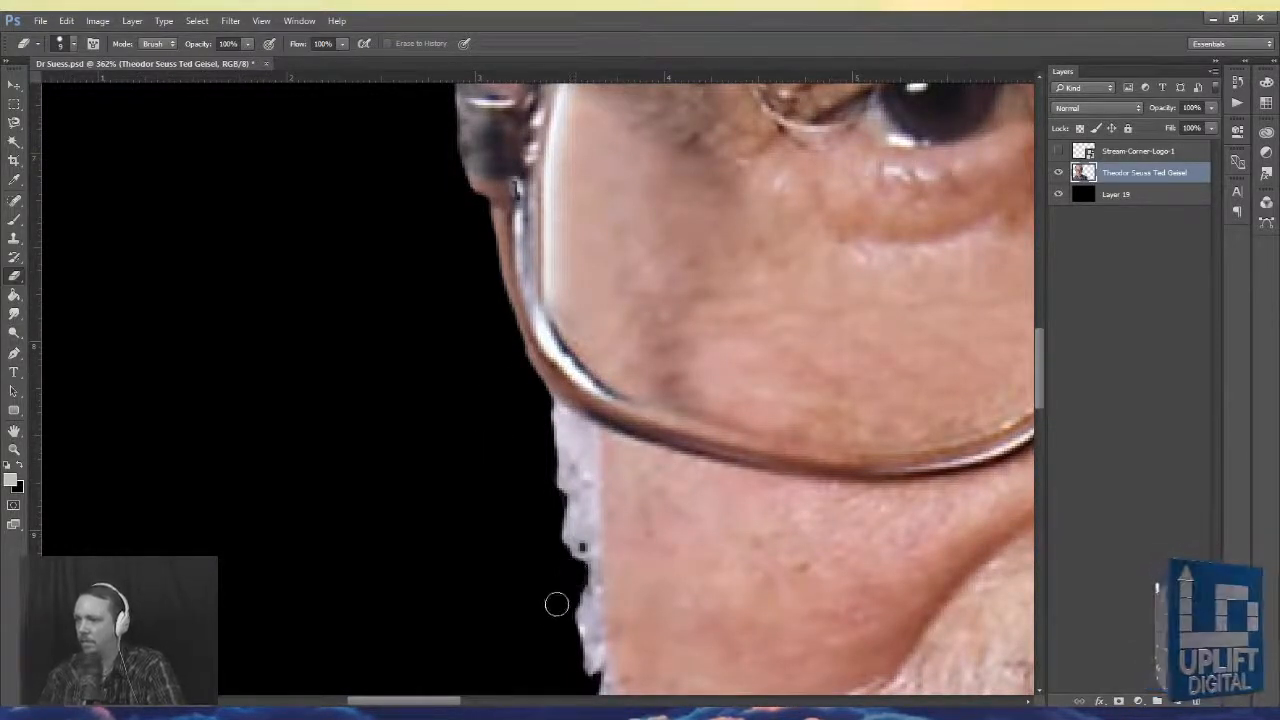
pyautogui.scroll(-7, 473, 542)
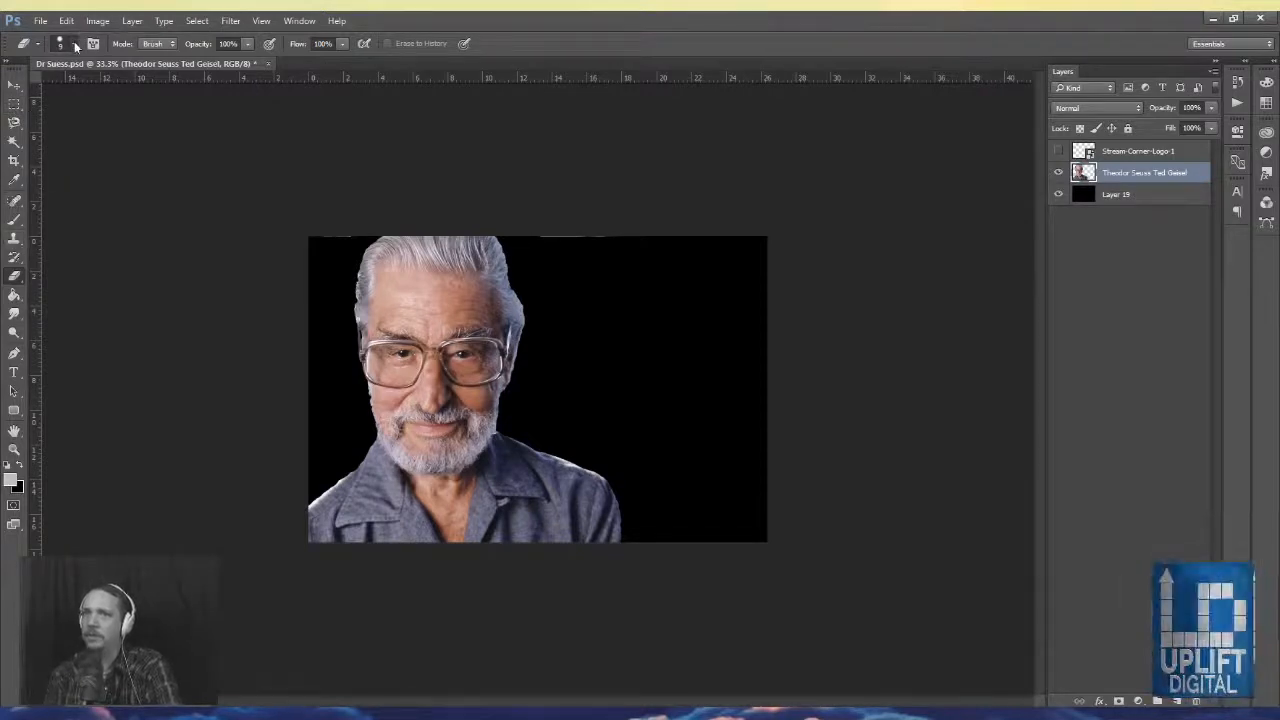
pyautogui.moveTo(531, 217); pyautogui.dragTo(751, 223)
pyautogui.moveTo(357, 174); pyautogui.dragTo(309, 225)
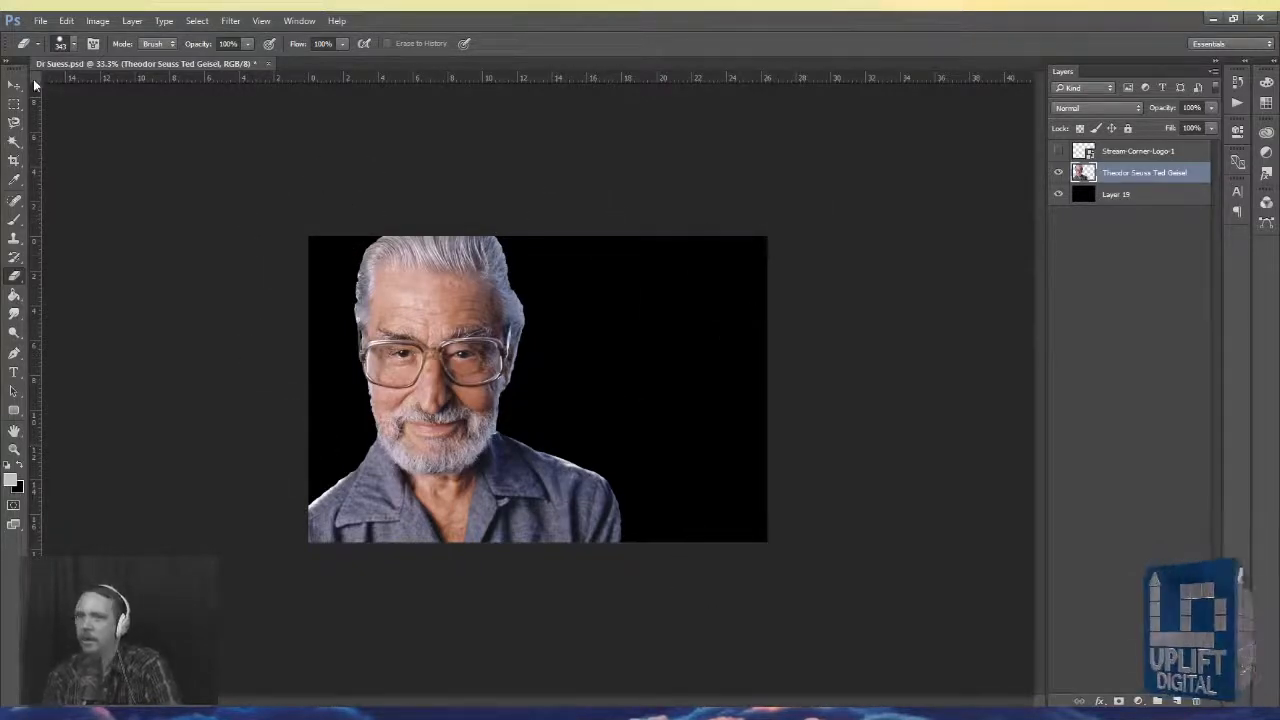
# - Cut the marquee-selected portrait from its layer, delete the leftover layer, and paste the portrait back onto a new layer
pyautogui.click(14, 103)
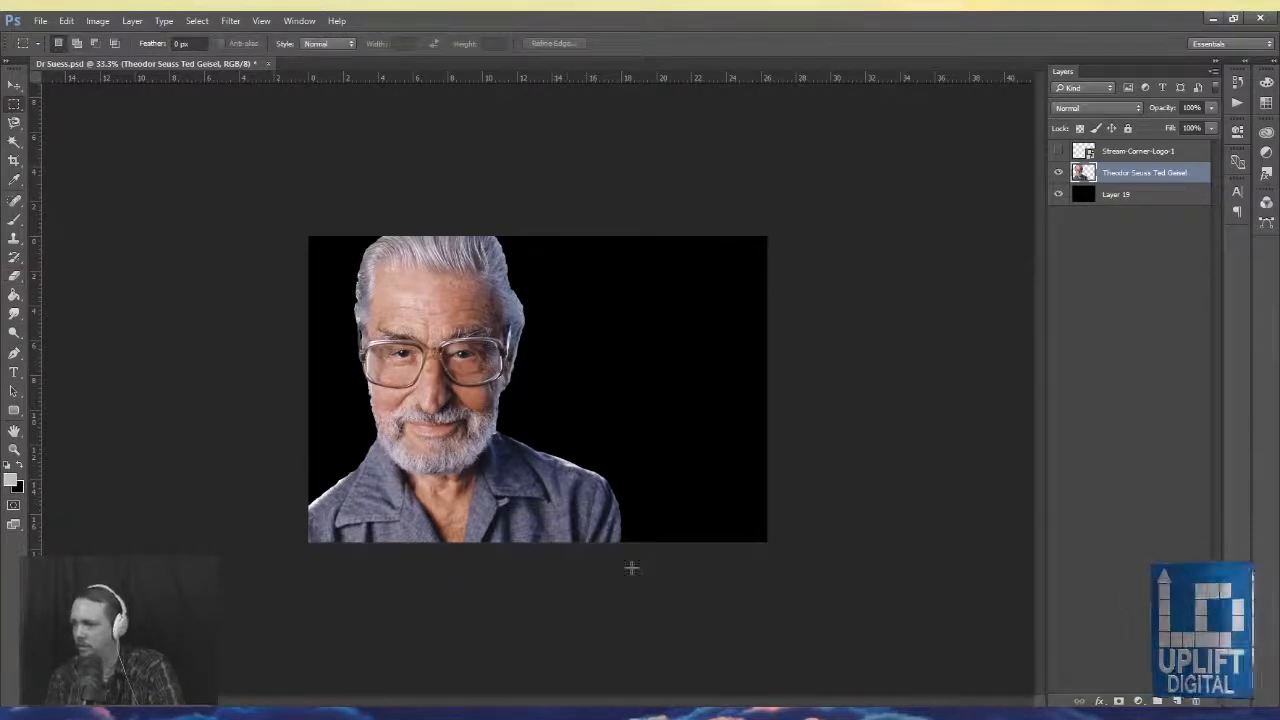
pyautogui.moveTo(623, 548); pyautogui.dragTo(183, 109)
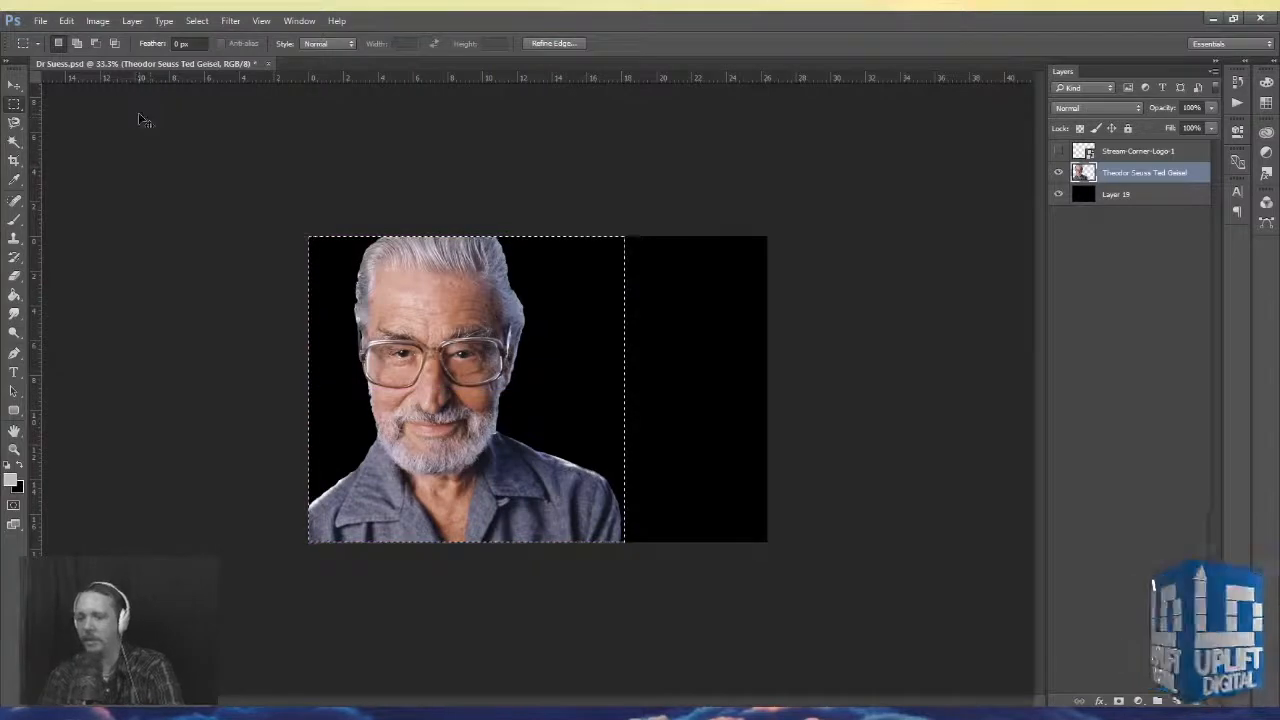
pyautogui.hotkey('ctrl', 'x')
pyautogui.press('Delete')
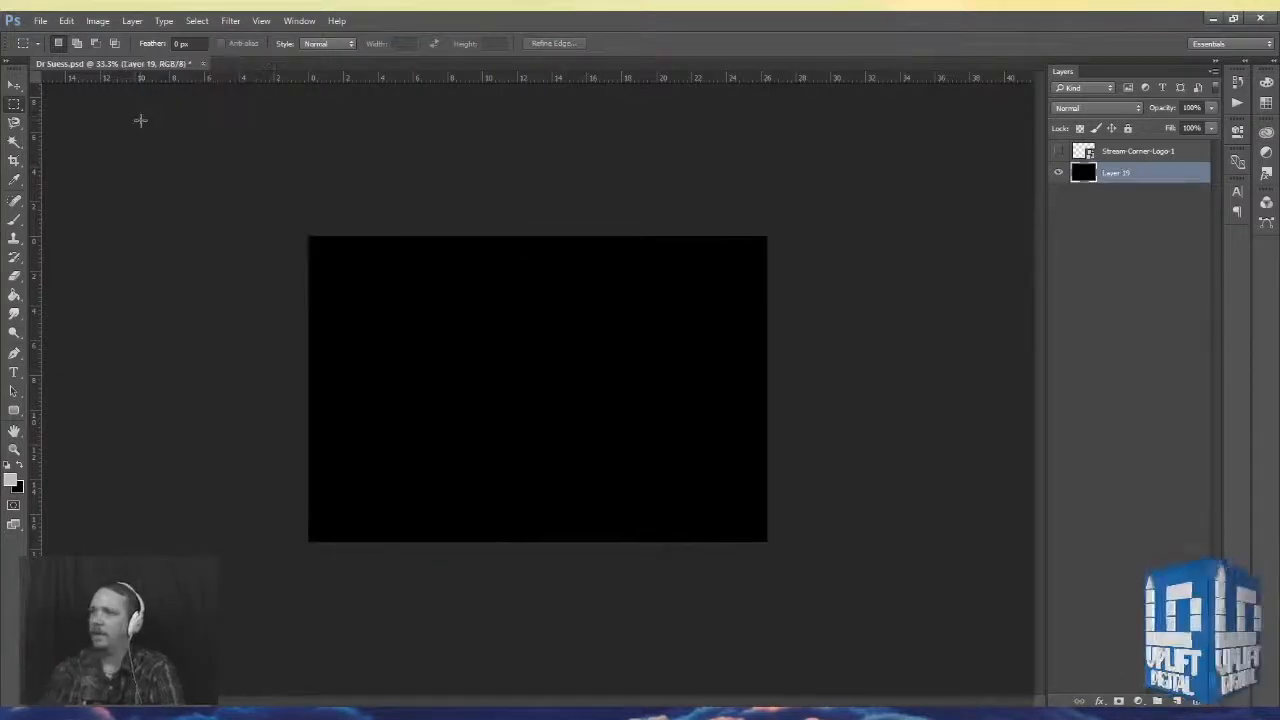
pyautogui.hotkey('ctrl', 'v')
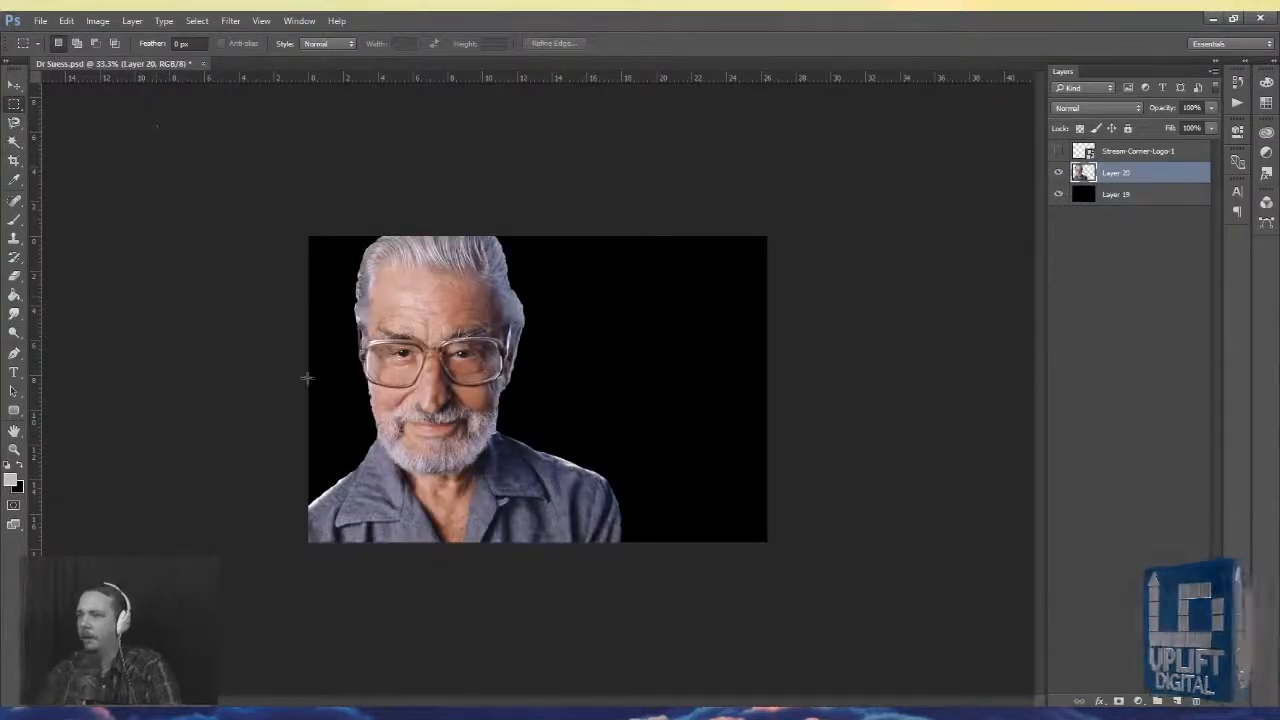
pyautogui.click(1057, 174)
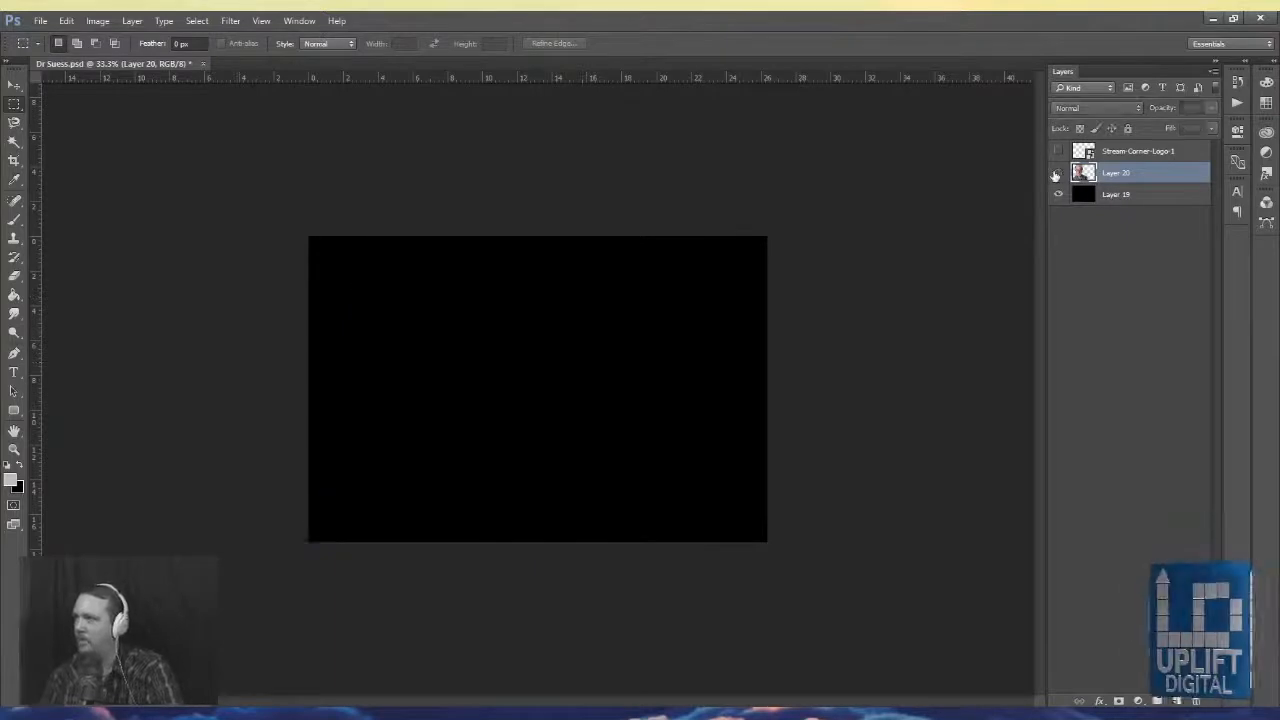
pyautogui.click(1057, 174)
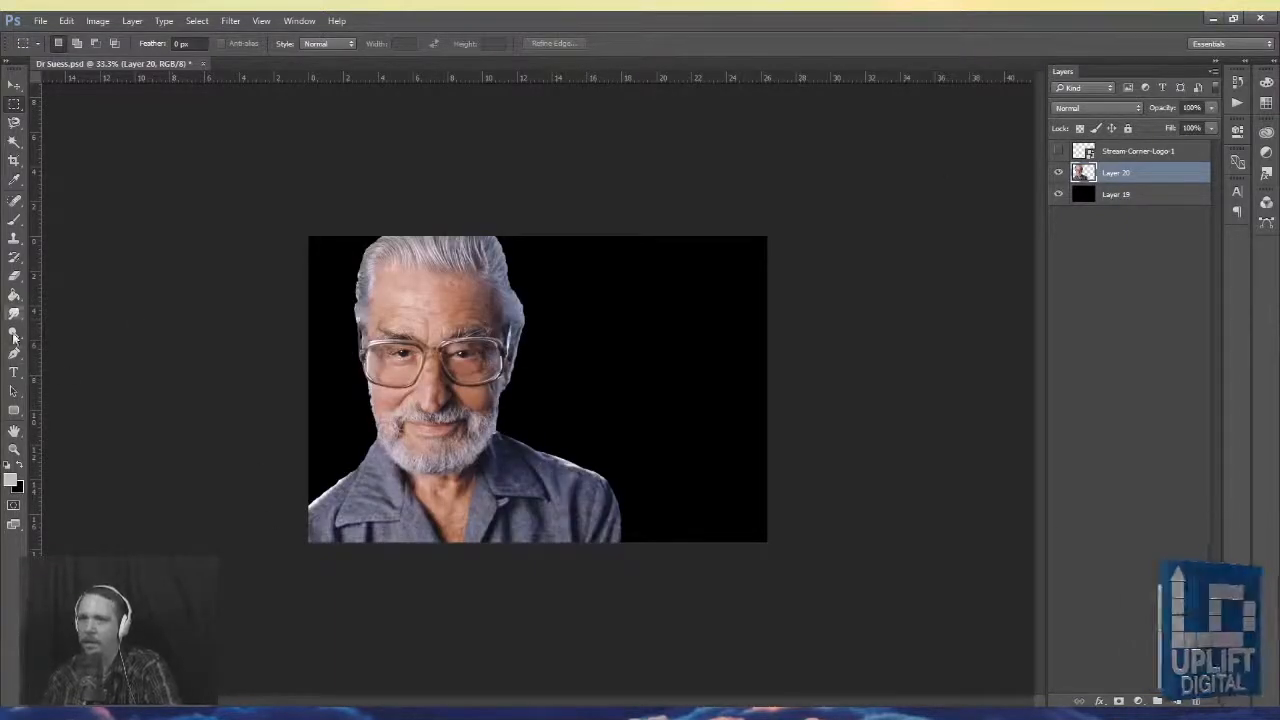
# - Switch back to the Eraser with the pasted portrait layer active
pyautogui.click(14, 275)
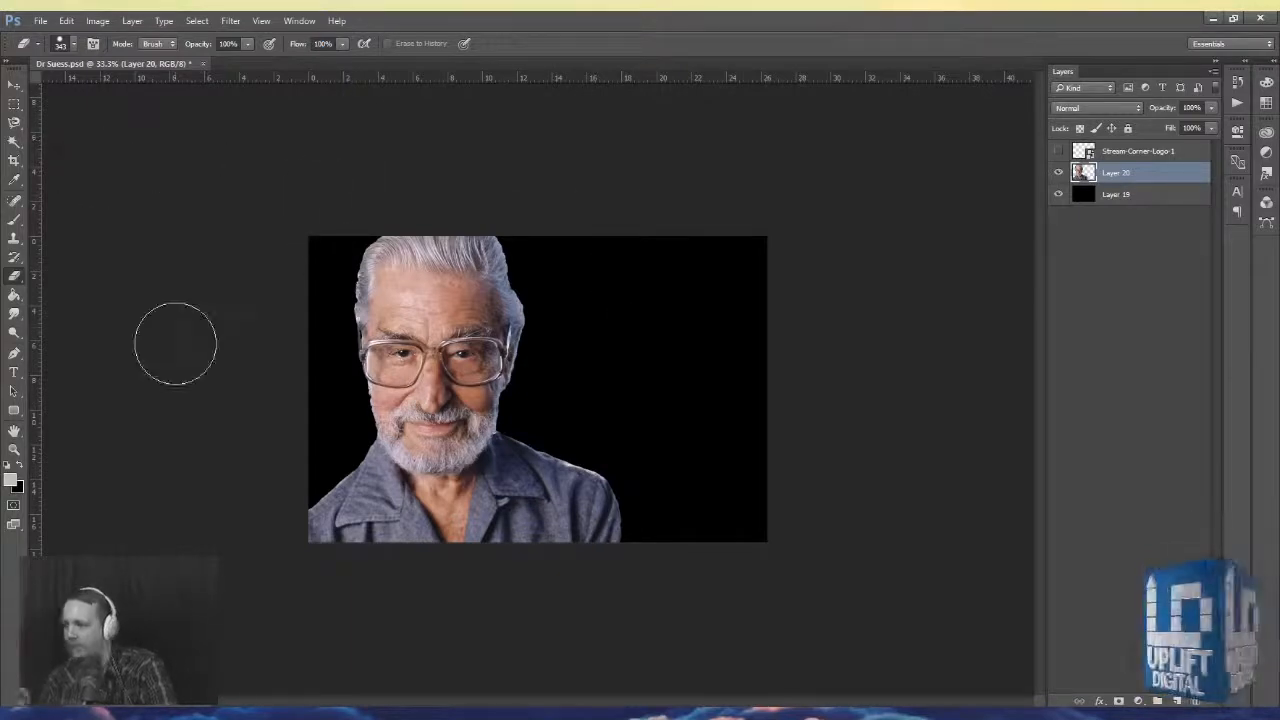
pyautogui.click(16, 86)
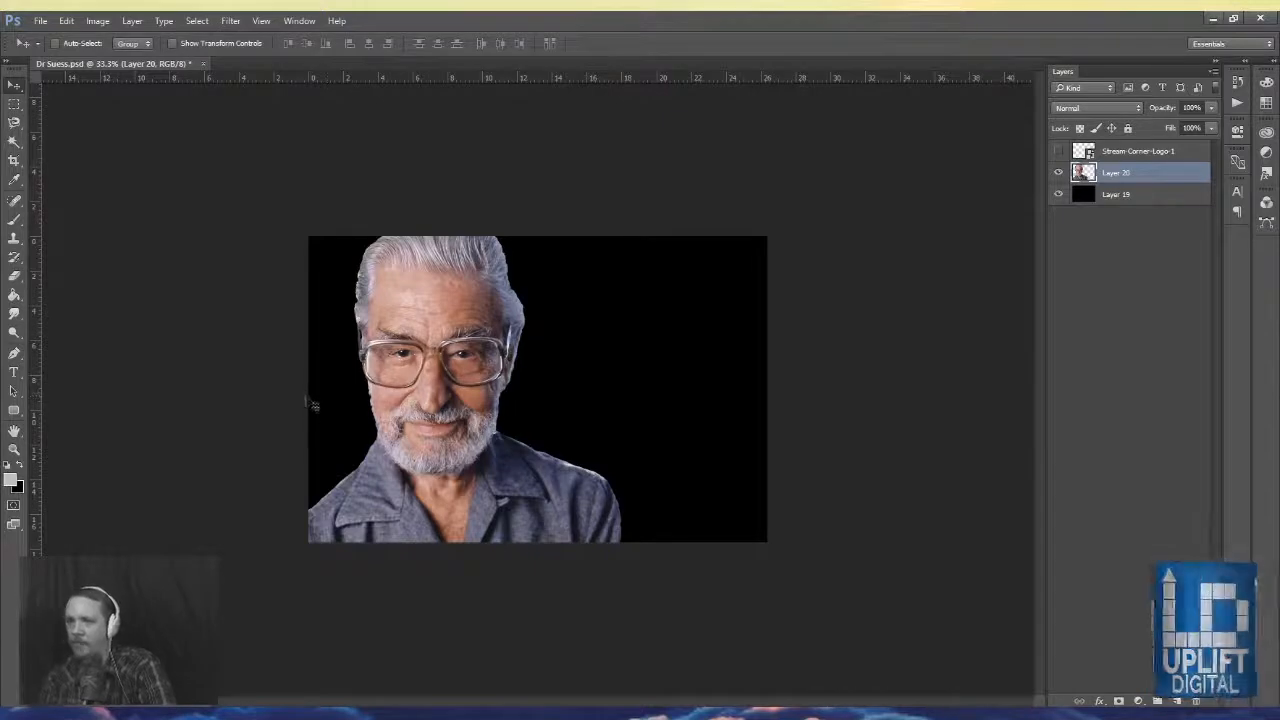
pyautogui.click(15, 278)
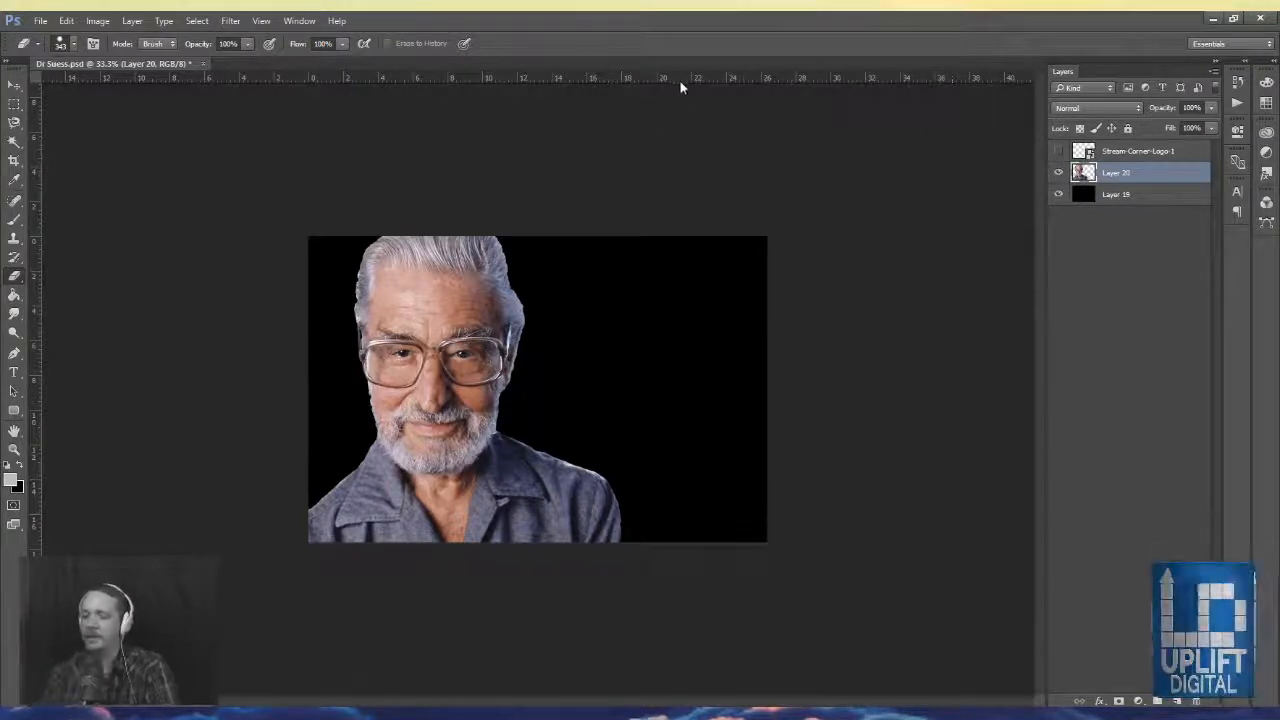
pyautogui.hotkey('ctrl', 'a')
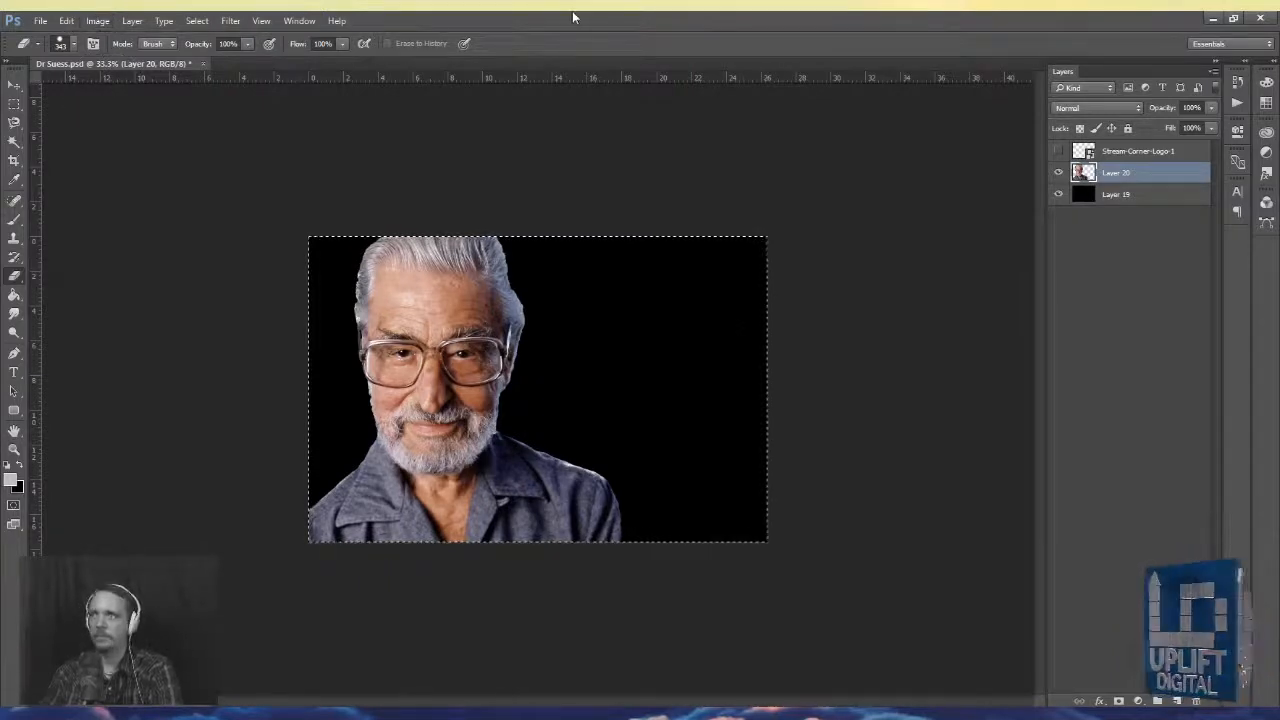
pyautogui.hotkey('ctrl', '+')
pyautogui.hotkey('ctrl', '-')
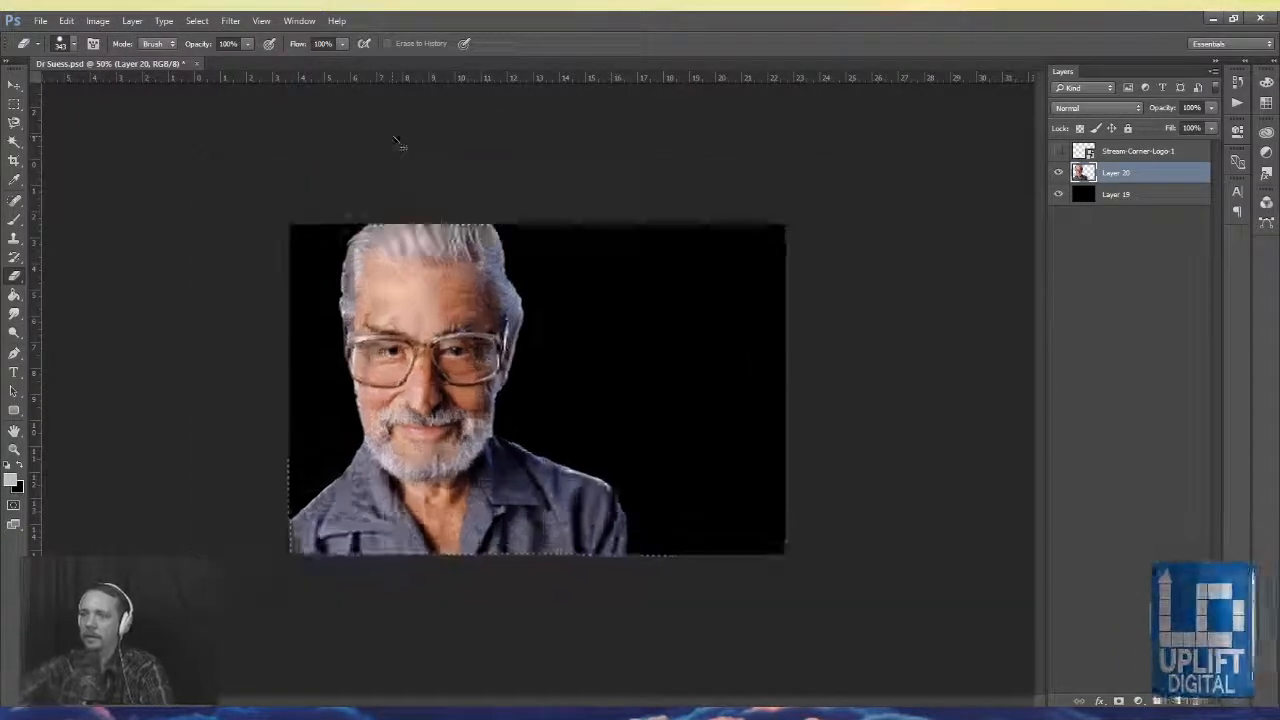
pyautogui.hotkey('ctrl', '0')
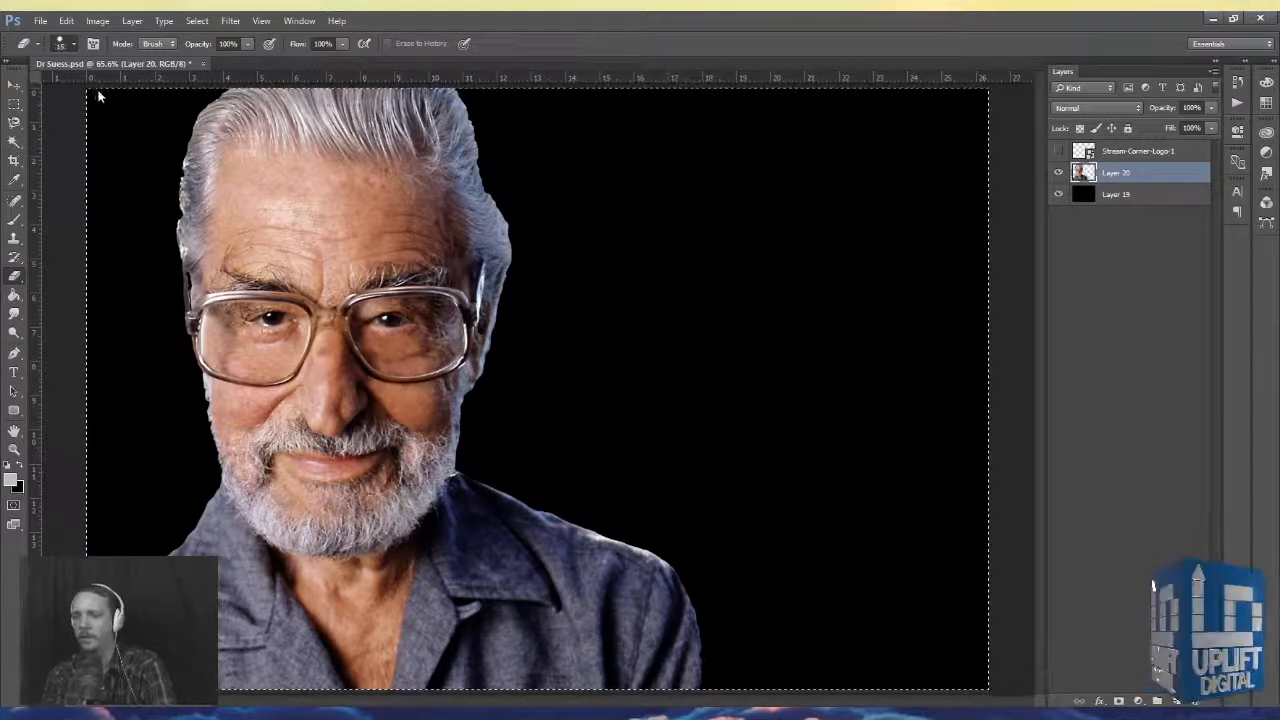
pyautogui.hotkey('ctrl', 'd')
# - Trim the rough fringe along the hair's left edge beside the forehead with the Eraser at size 15
pyautogui.moveTo(158, 142); pyautogui.dragTo(243, 161)
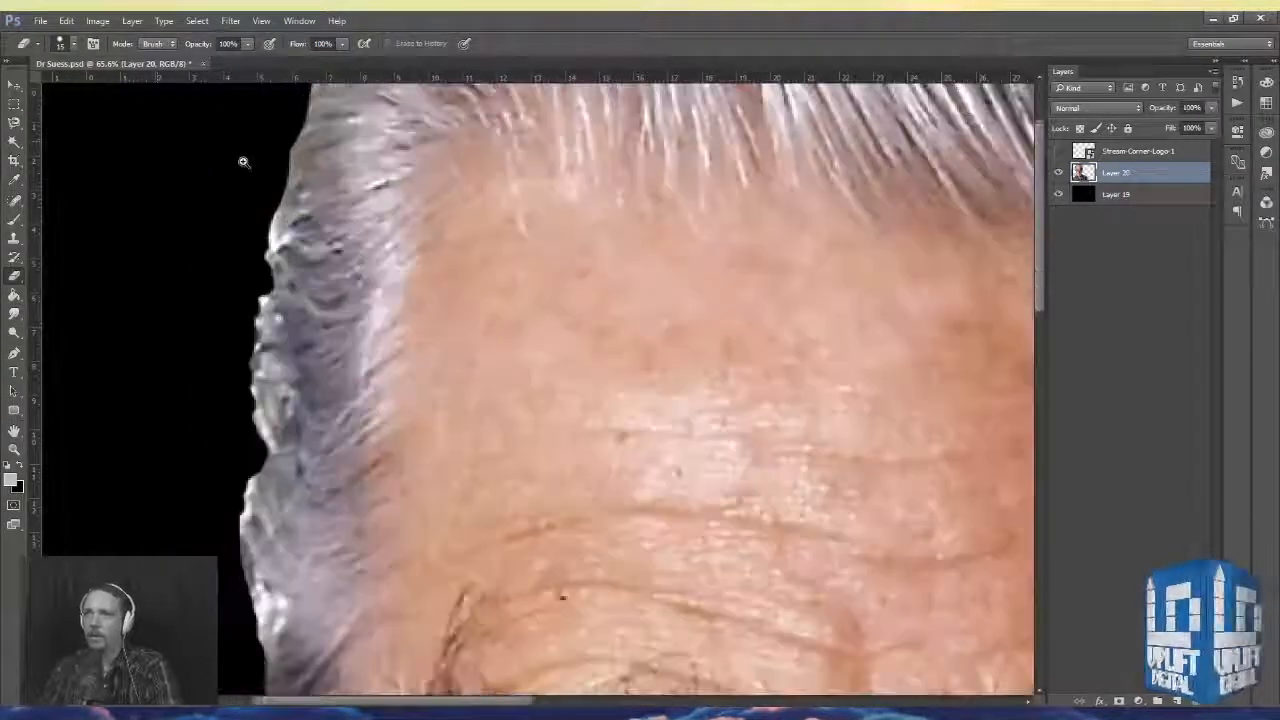
pyautogui.moveTo(267, 211); pyautogui.dragTo(260, 259)
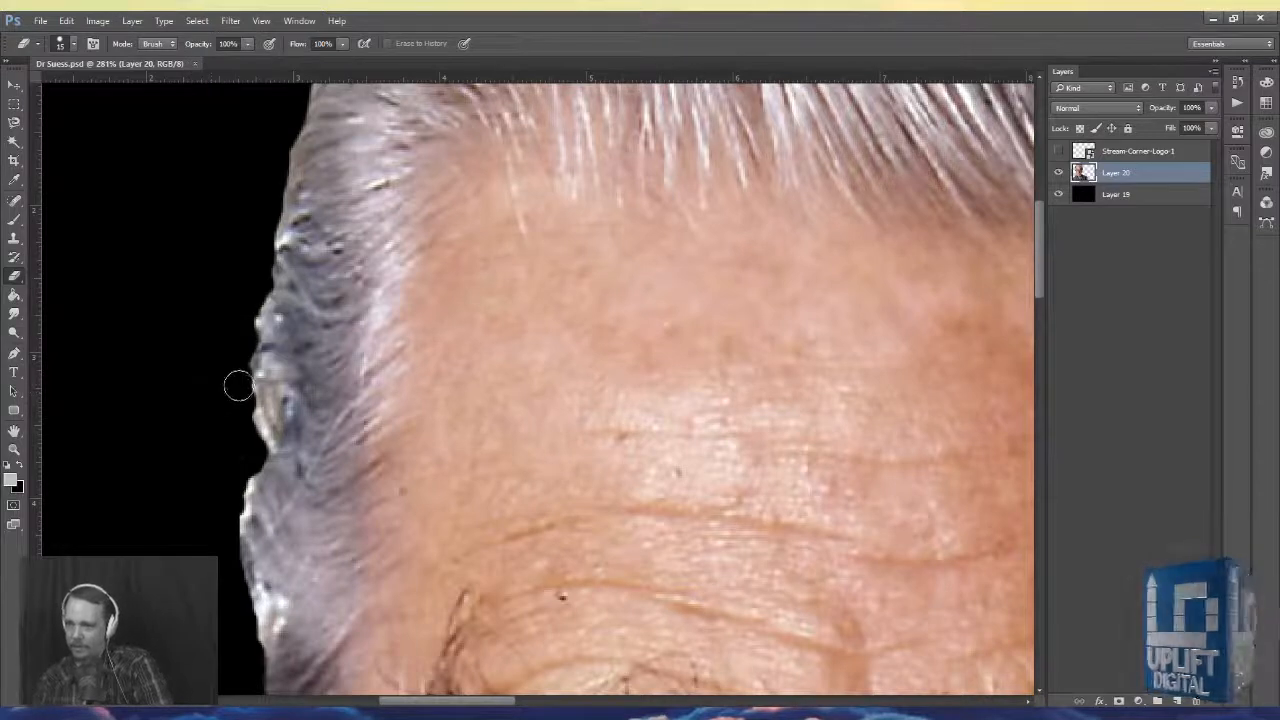
pyautogui.moveTo(243, 409); pyautogui.dragTo(249, 457)
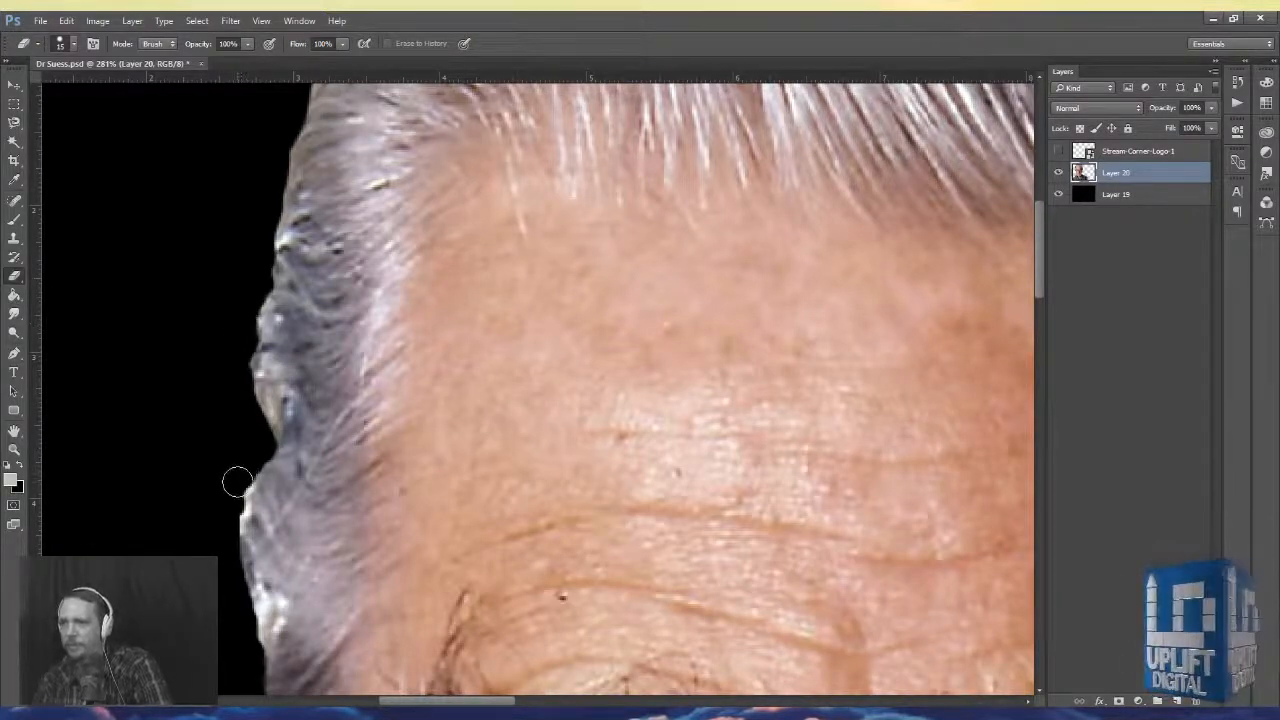
pyautogui.moveTo(236, 494)
pyautogui.mouseDown()
pyautogui.moveTo(236, 572)
pyautogui.moveTo(388, 276)
pyautogui.moveTo(405, 299)
pyautogui.mouseUp()
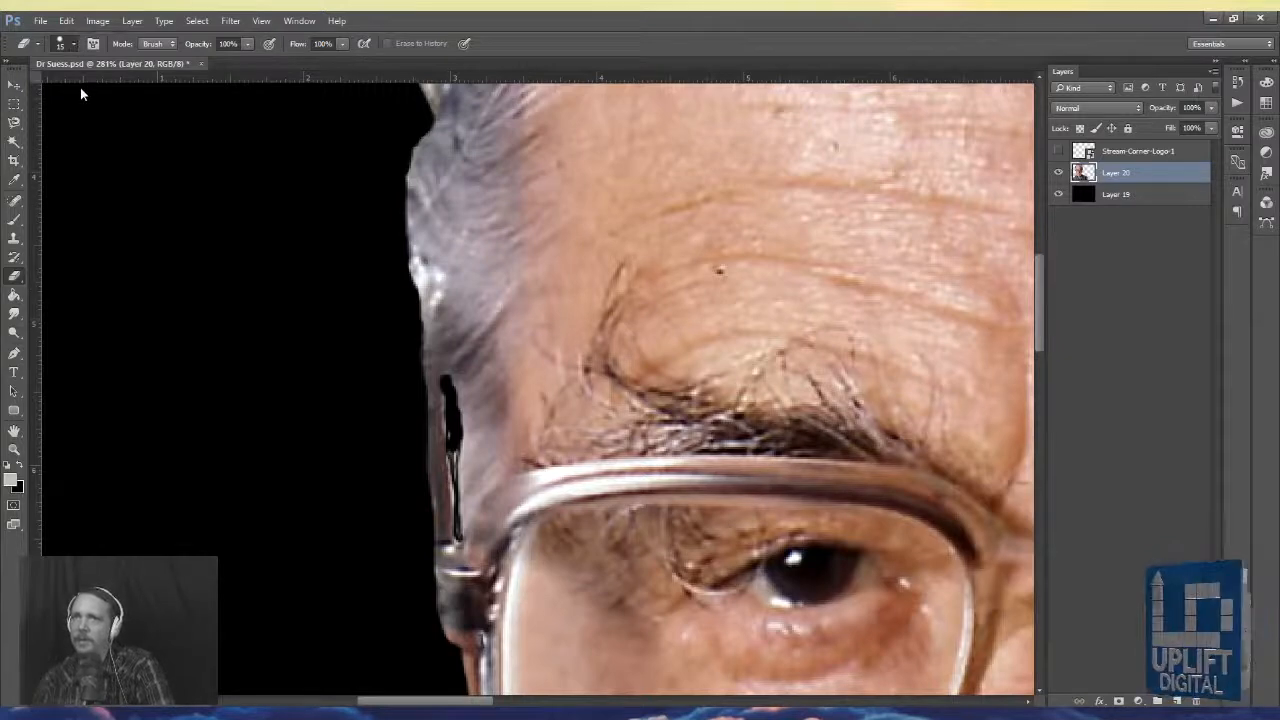
# - Reduce the Eraser to size 3 and erase the leftover streak in the gap between the left glasses arm and the hair
pyautogui.press('[')
pyautogui.press('[')
pyautogui.press('[')
pyautogui.press('[')
pyautogui.press('[')
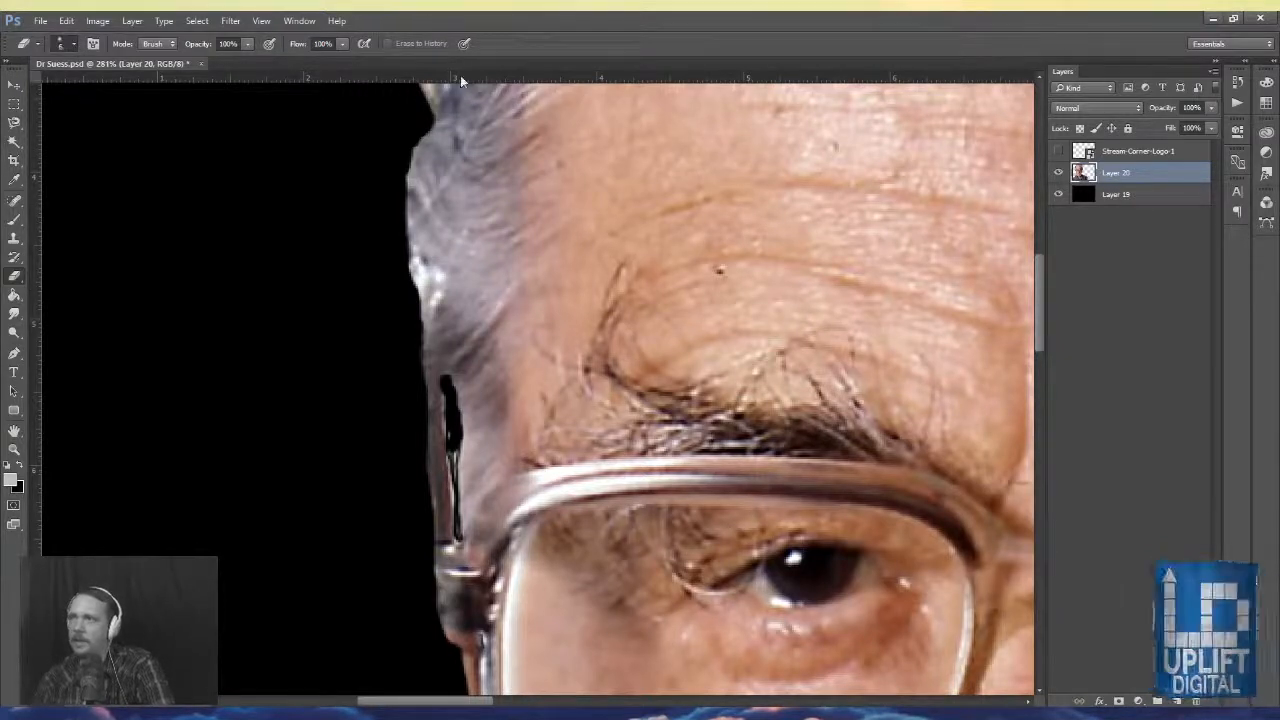
pyautogui.moveTo(397, 490); pyautogui.dragTo(469, 491)
pyautogui.moveTo(592, 288); pyautogui.dragTo(590, 378)
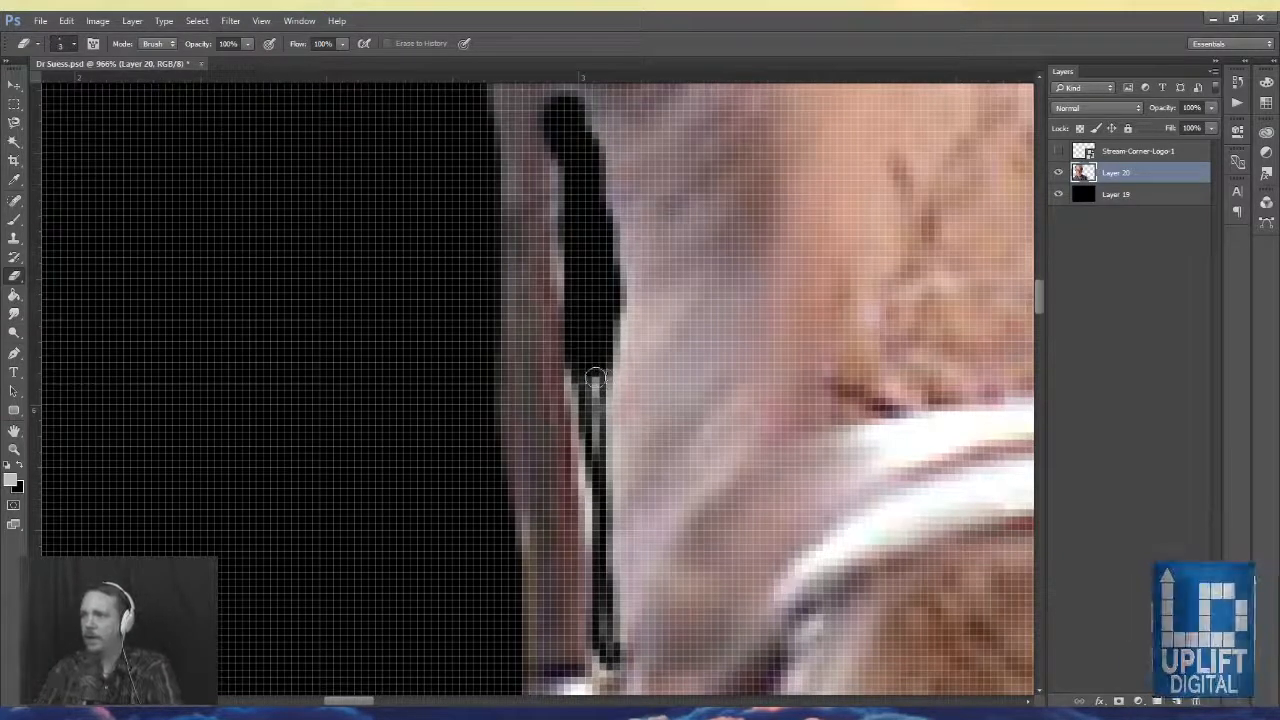
pyautogui.moveTo(595, 378)
pyautogui.mouseDown()
pyautogui.moveTo(600, 450)
pyautogui.moveTo(597, 440)
pyautogui.mouseUp()
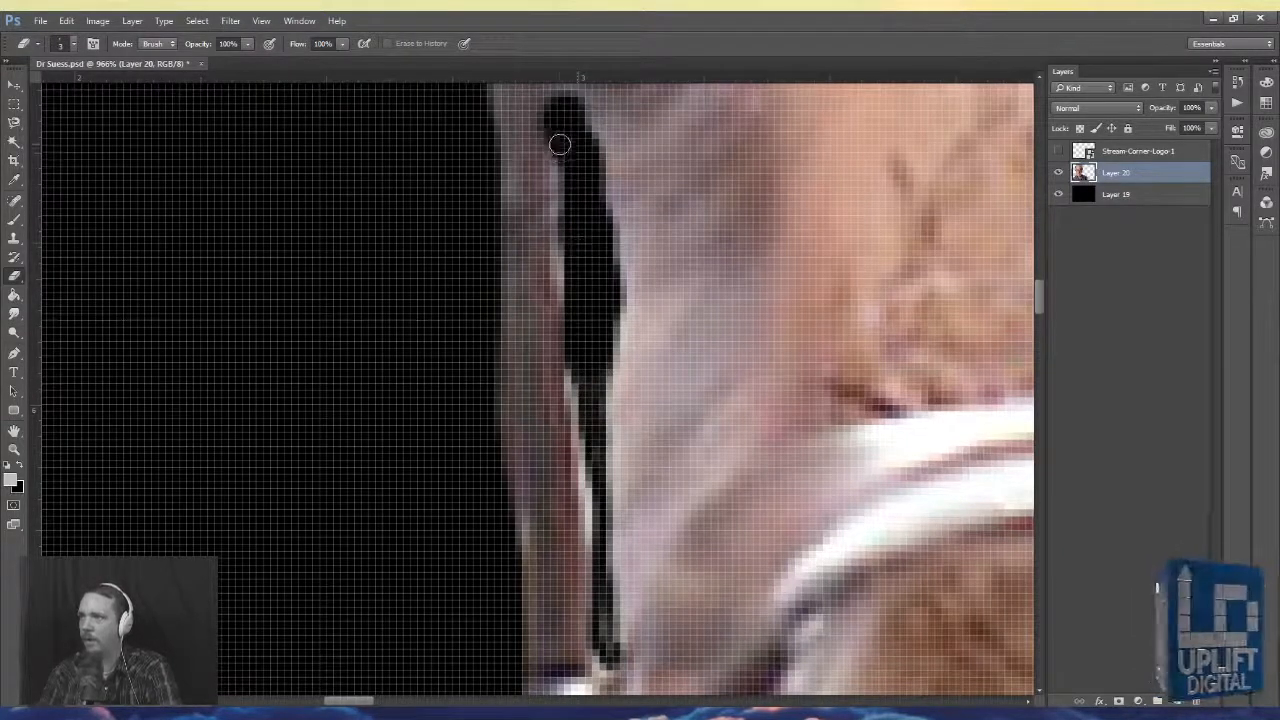
# - Erase the light fringe along the left glasses arm's inner edge down to the gap's lower end and review the whole portrait
pyautogui.moveTo(559, 145)
pyautogui.mouseDown()
pyautogui.moveTo(602, 625)
pyautogui.moveTo(596, 302)
pyautogui.moveTo(577, 374)
pyautogui.moveTo(604, 536)
pyautogui.mouseUp()
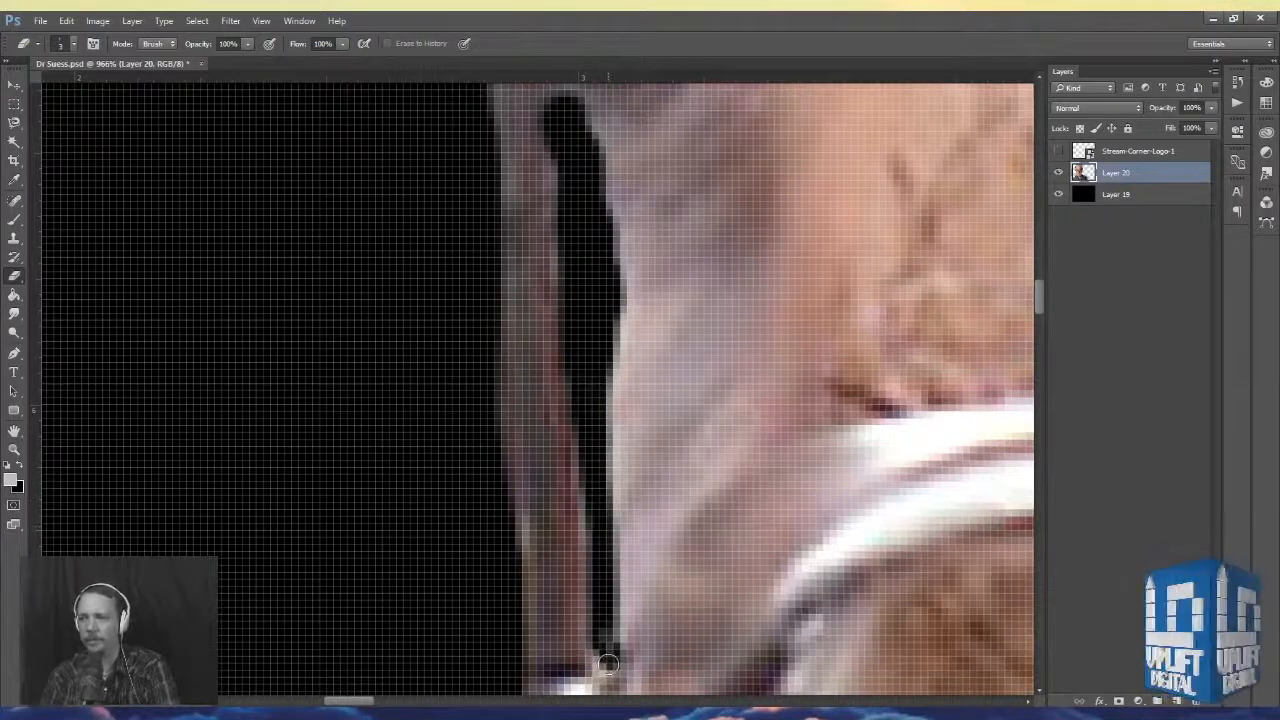
pyautogui.moveTo(597, 648); pyautogui.dragTo(592, 287)
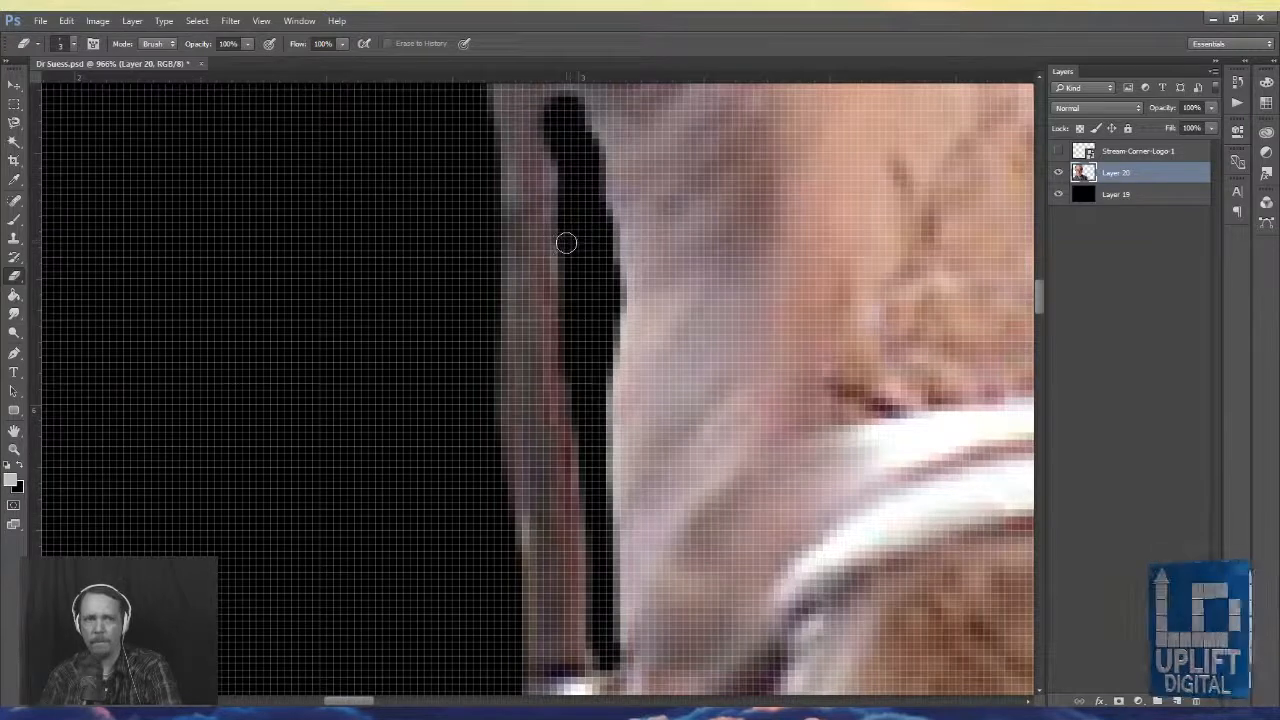
pyautogui.moveTo(566, 243); pyautogui.dragTo(566, 320)
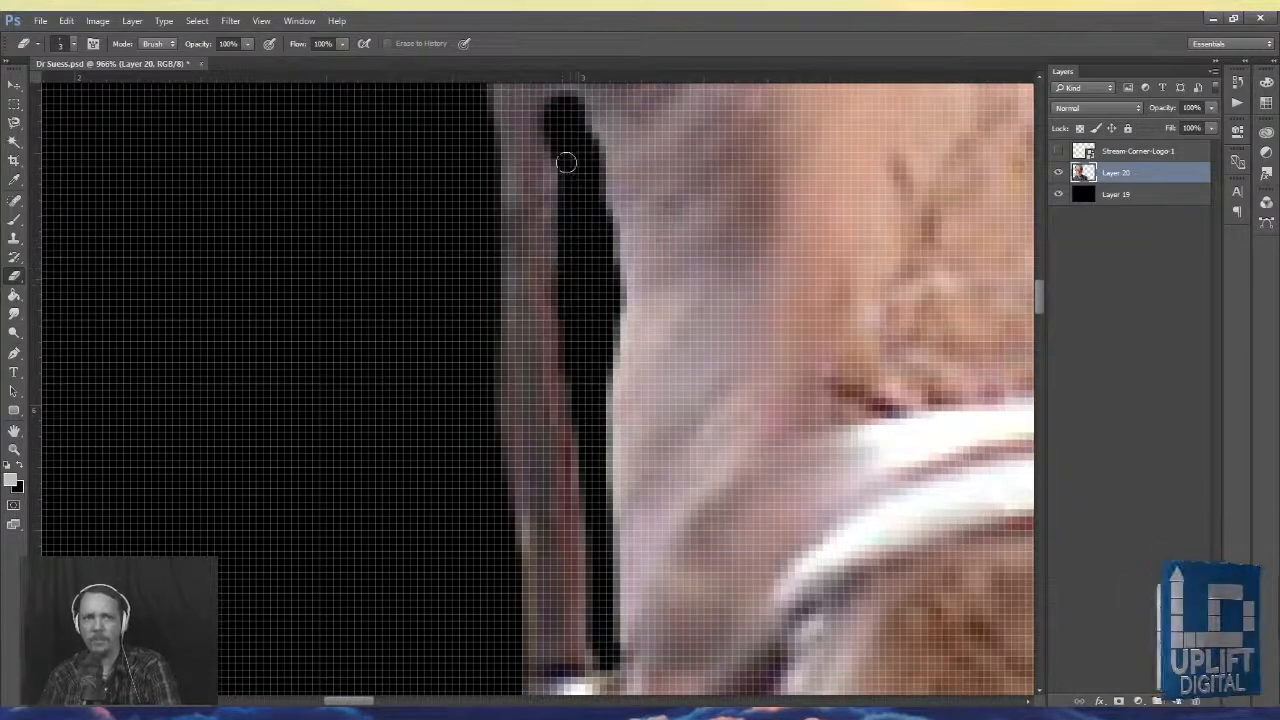
pyautogui.moveTo(563, 154); pyautogui.dragTo(565, 189)
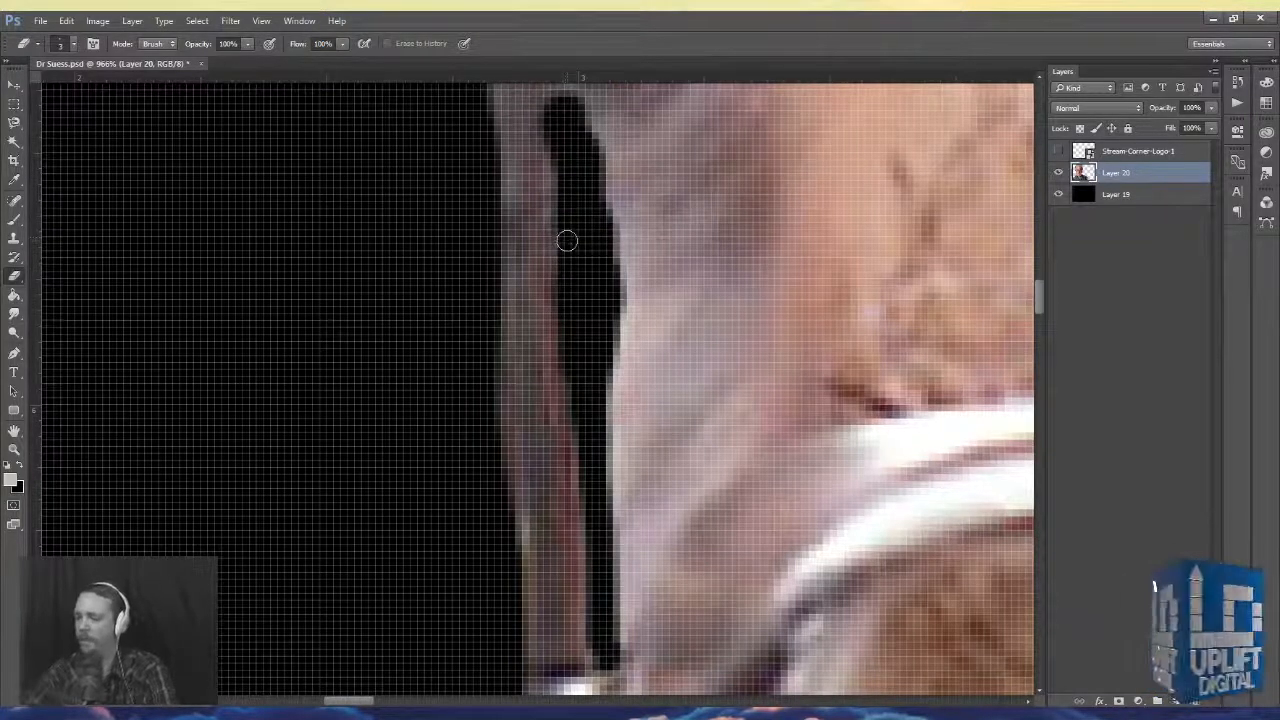
pyautogui.hotkey('ctrl', '0')
pyautogui.hotkey('ctrl', '-')
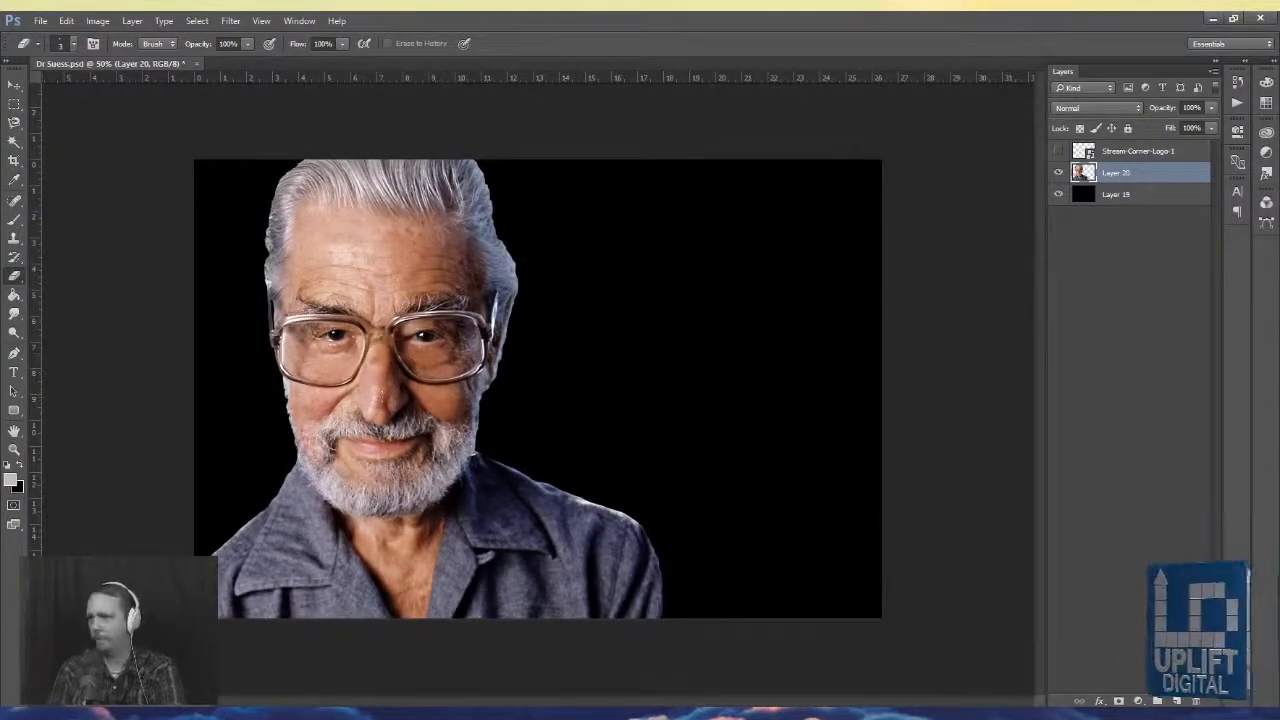
# - Examine the cutout's edges along the beard, shirt collar, right cheek and hair for leftover fringe
pyautogui.moveTo(249, 436); pyautogui.dragTo(397, 483)
pyautogui.moveTo(557, 594); pyautogui.dragTo(452, 349)
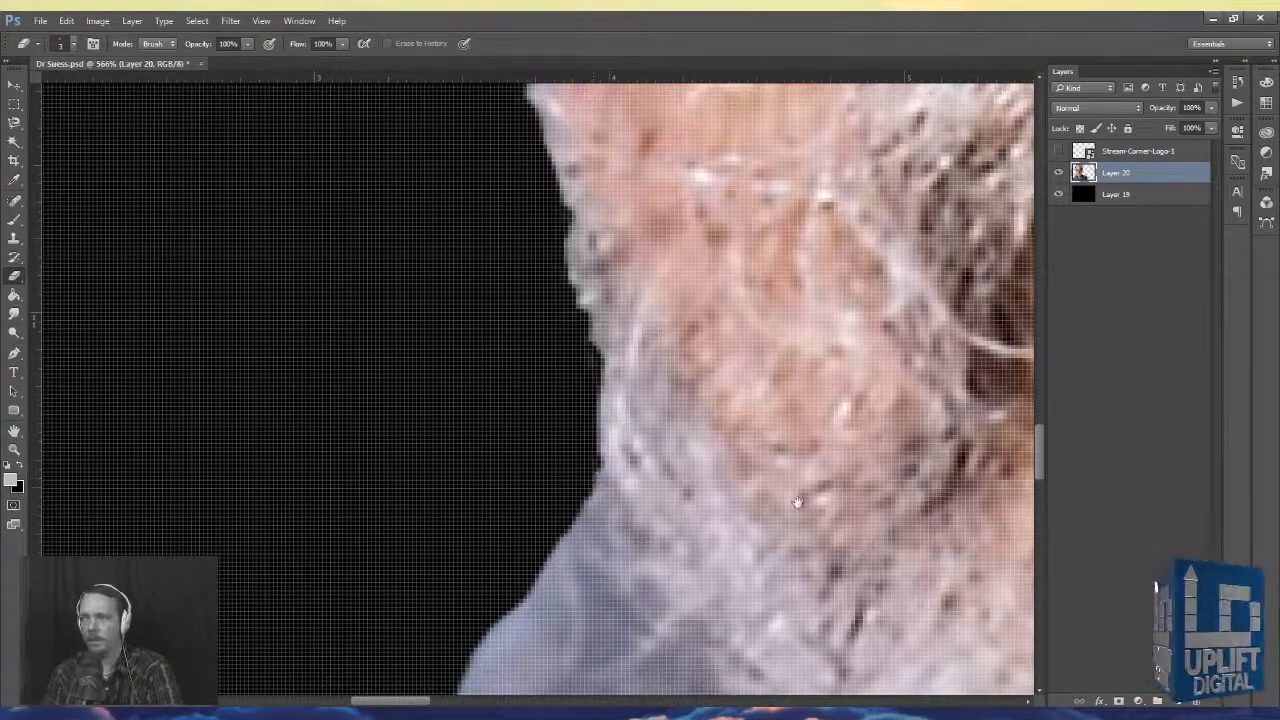
pyautogui.moveTo(915, 512); pyautogui.dragTo(420, 409)
pyautogui.moveTo(1000, 466)
pyautogui.mouseDown()
pyautogui.moveTo(694, 409)
pyautogui.moveTo(420, 460)
pyautogui.mouseUp()
pyautogui.moveTo(950, 310); pyautogui.dragTo(430, 469)
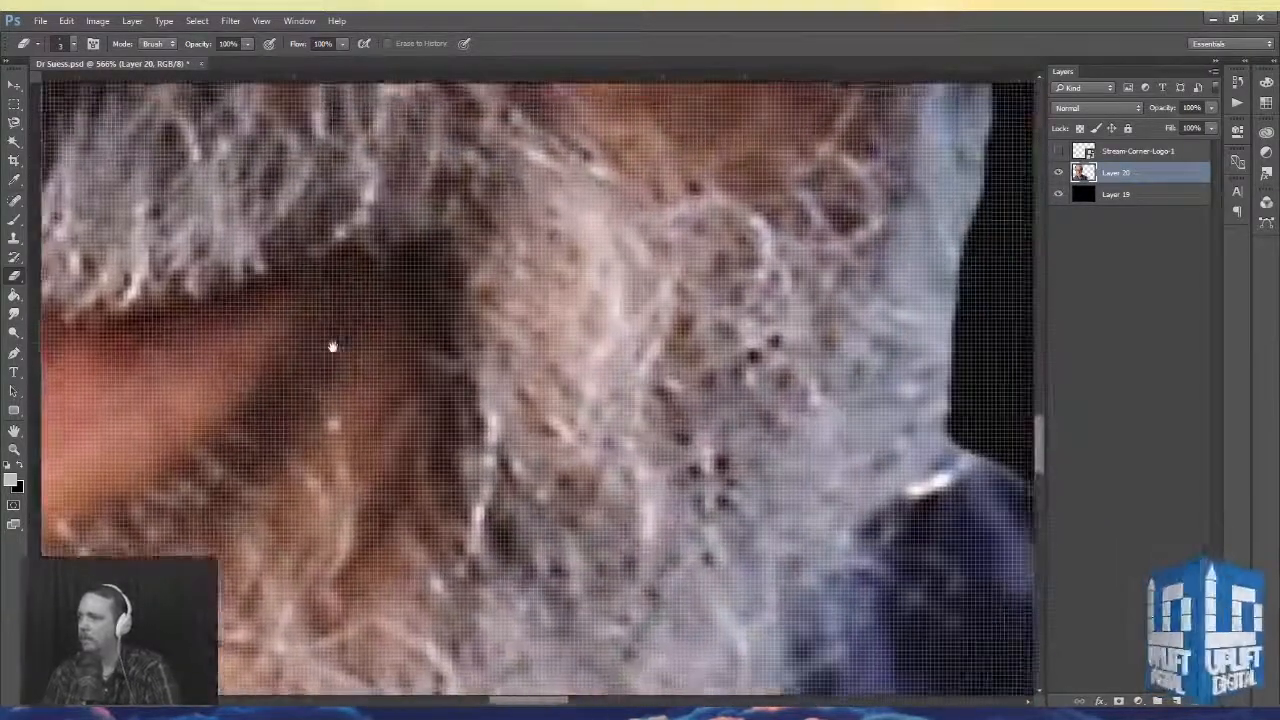
pyautogui.moveTo(1010, 489)
pyautogui.mouseDown()
pyautogui.moveTo(334, 346)
pyautogui.moveTo(214, 335)
pyautogui.mouseUp()
pyautogui.moveTo(306, 271)
pyautogui.mouseDown()
pyautogui.moveTo(368, 331)
pyautogui.moveTo(355, 322)
pyautogui.mouseUp()
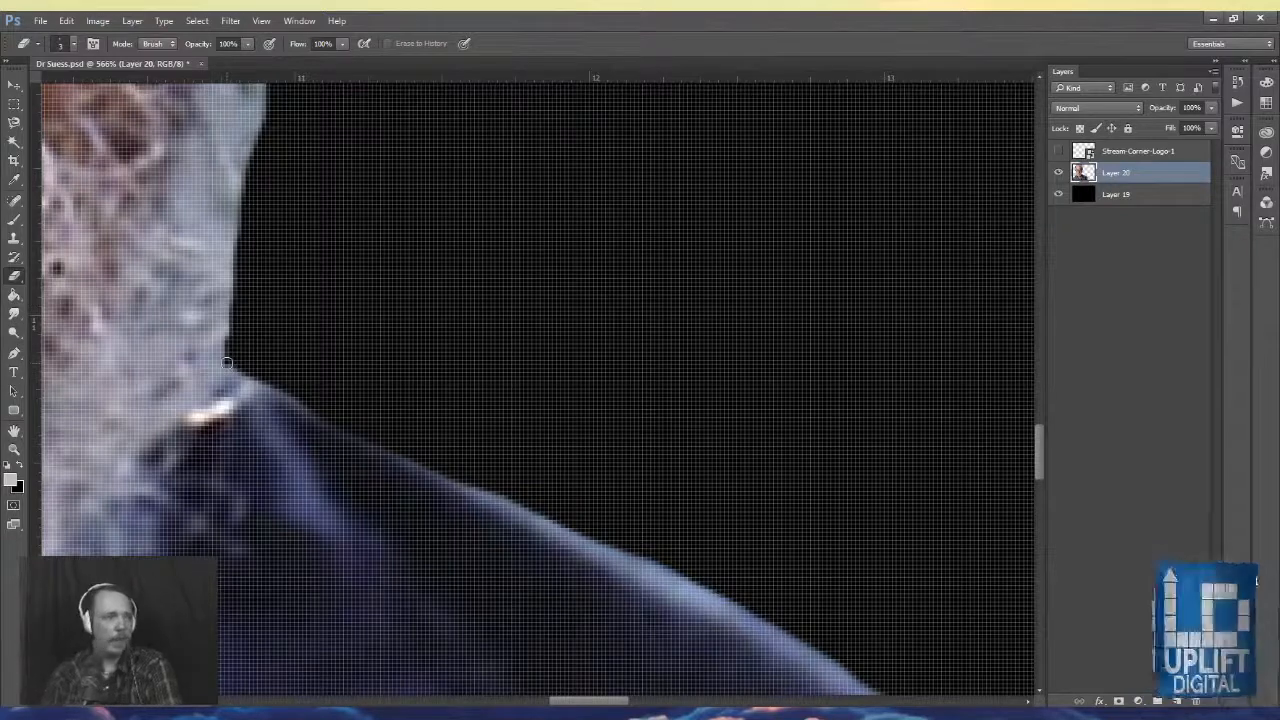
pyautogui.moveTo(278, 185); pyautogui.dragTo(360, 346)
pyautogui.scroll(-4, 428, 252)
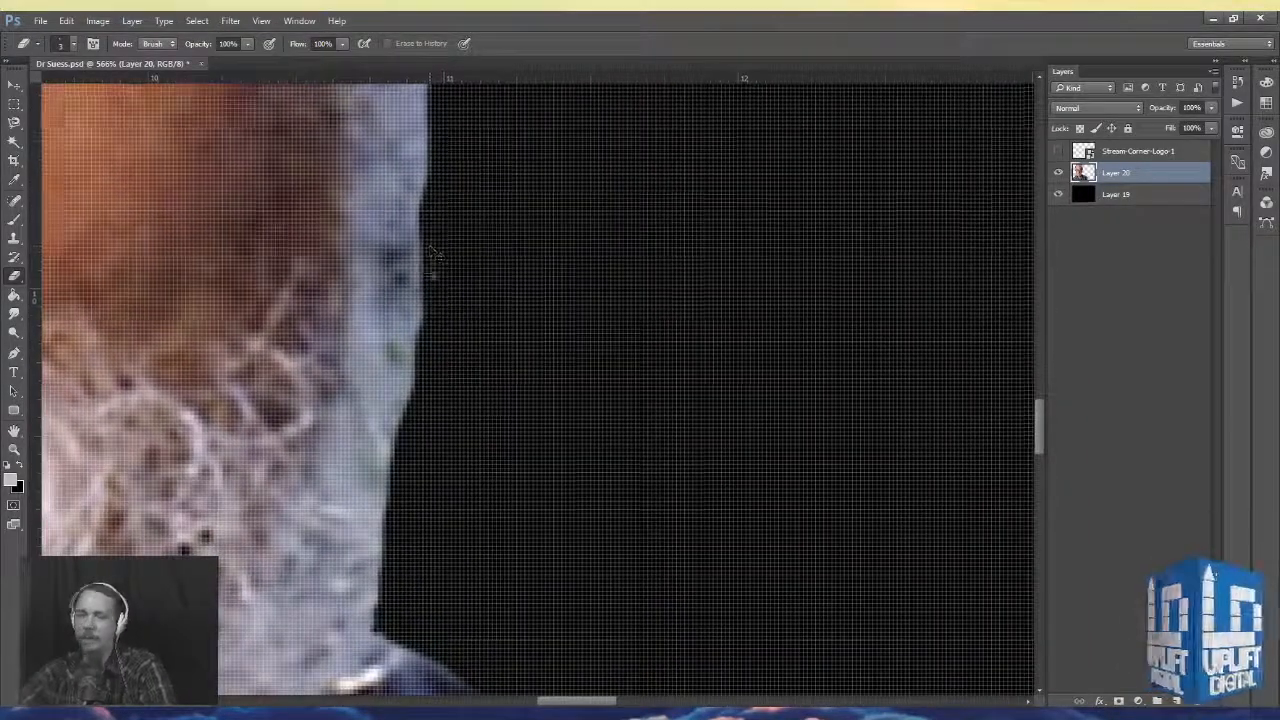
pyautogui.scroll(-1, 420, 268)
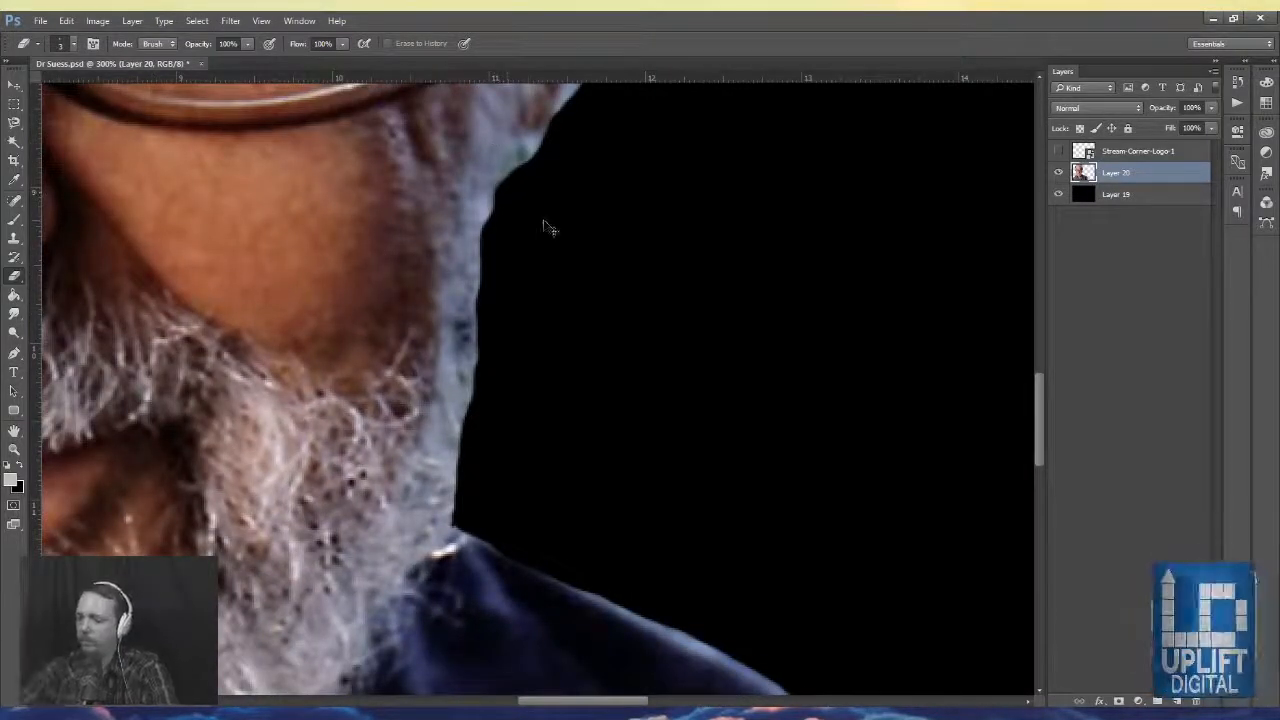
pyautogui.scroll(-3, 548, 228)
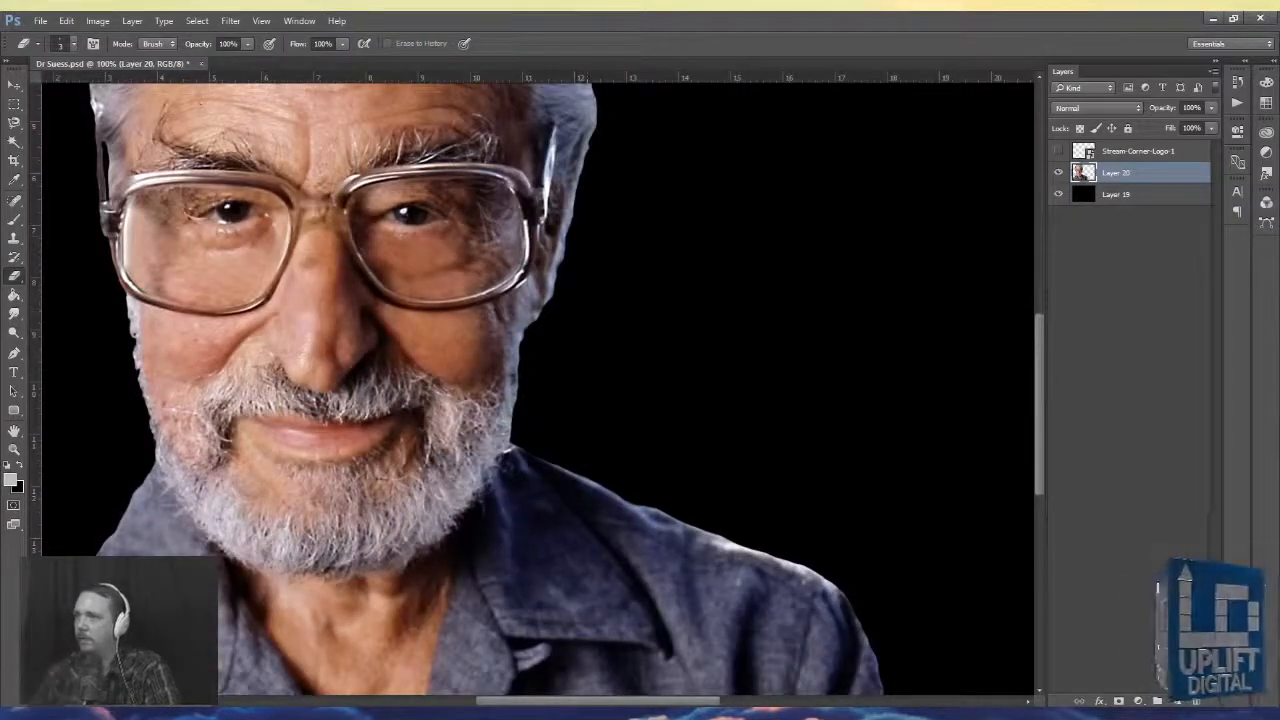
pyautogui.moveTo(642, 186); pyautogui.dragTo(637, 330)
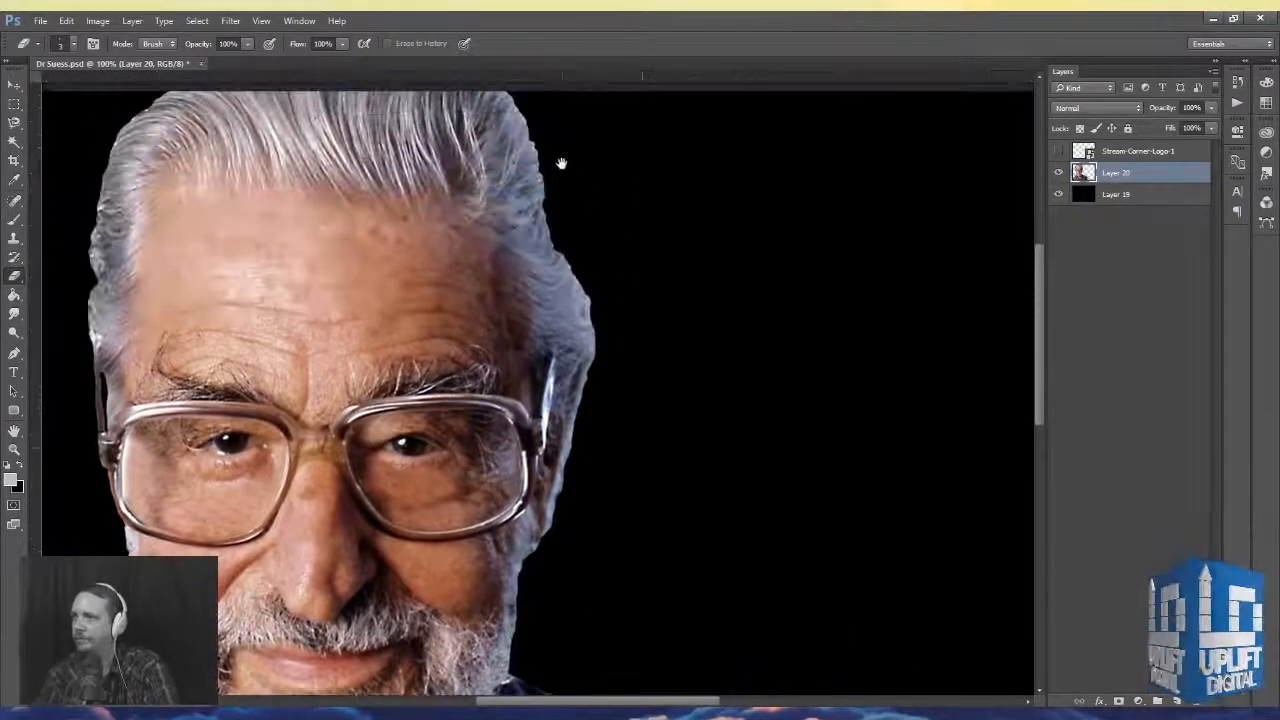
pyautogui.moveTo(560, 163)
pyautogui.mouseDown()
pyautogui.moveTo(593, 186)
pyautogui.moveTo(742, 186)
pyautogui.mouseUp()
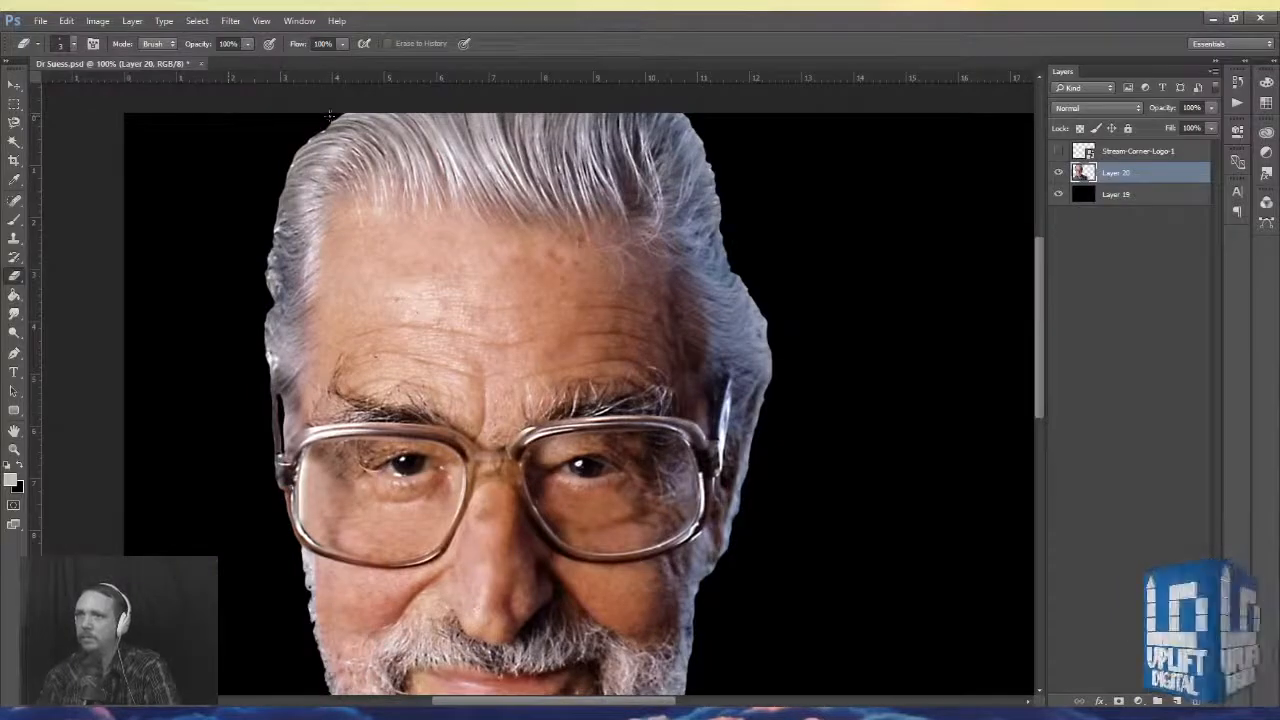
# - Erase the bright fringe pixels along the hair's upper-left edge on Layer 20 with the size 3 Eraser
pyautogui.scroll(10, 310, 125)
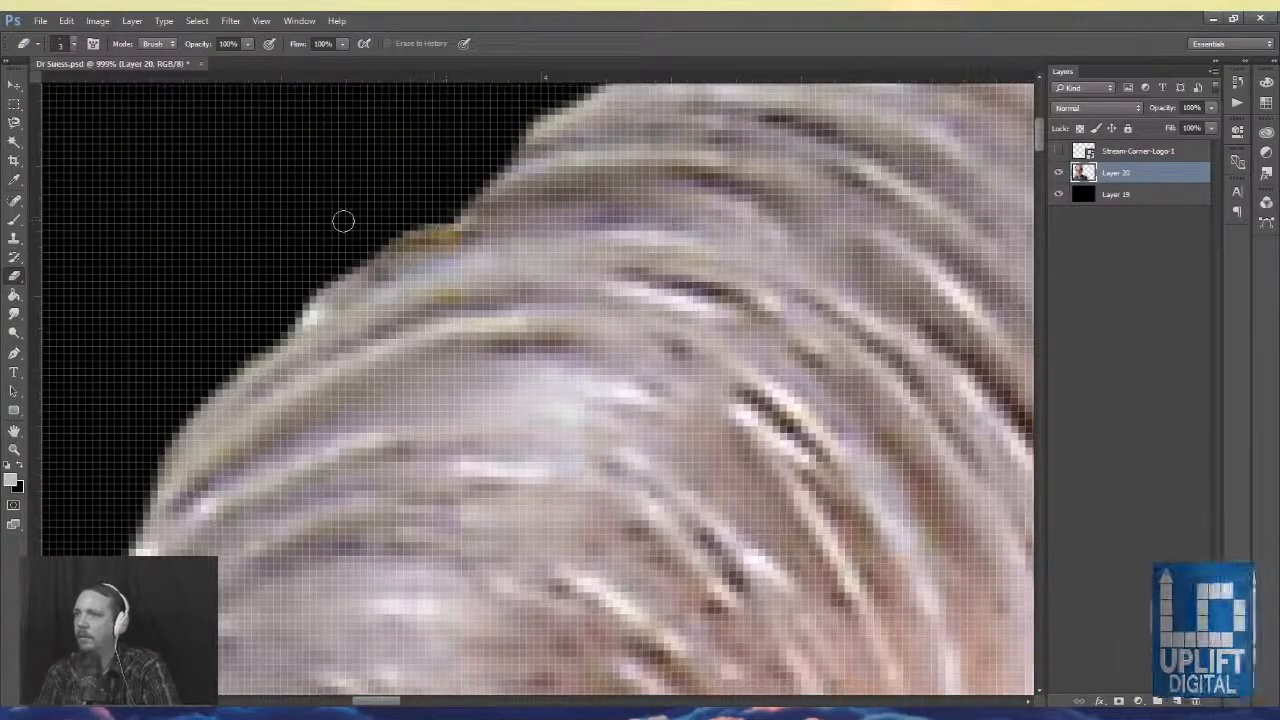
pyautogui.hotkey('ctrl', '-')
pyautogui.hotkey('ctrl', '-')
pyautogui.hotkey('ctrl', '-')
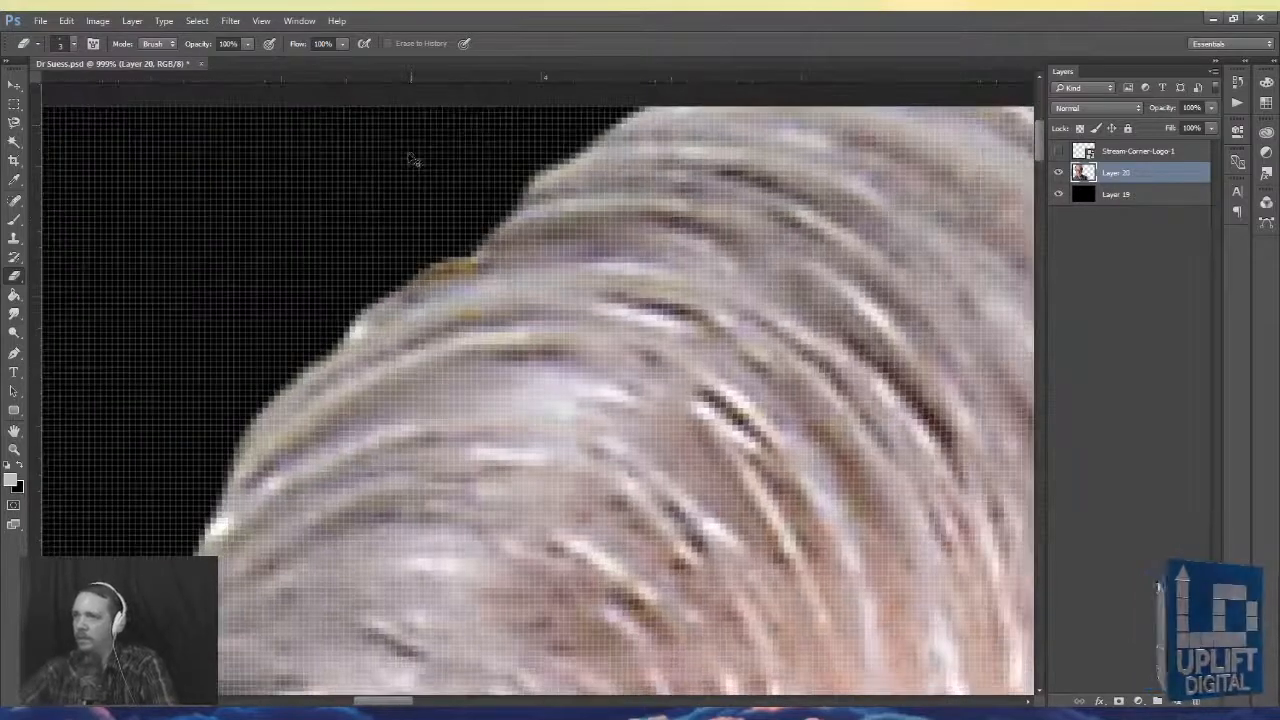
pyautogui.hotkey('ctrl', '-')
pyautogui.hotkey('ctrl', '-')
pyautogui.hotkey('ctrl', '-')
pyautogui.hotkey('ctrl', '-')
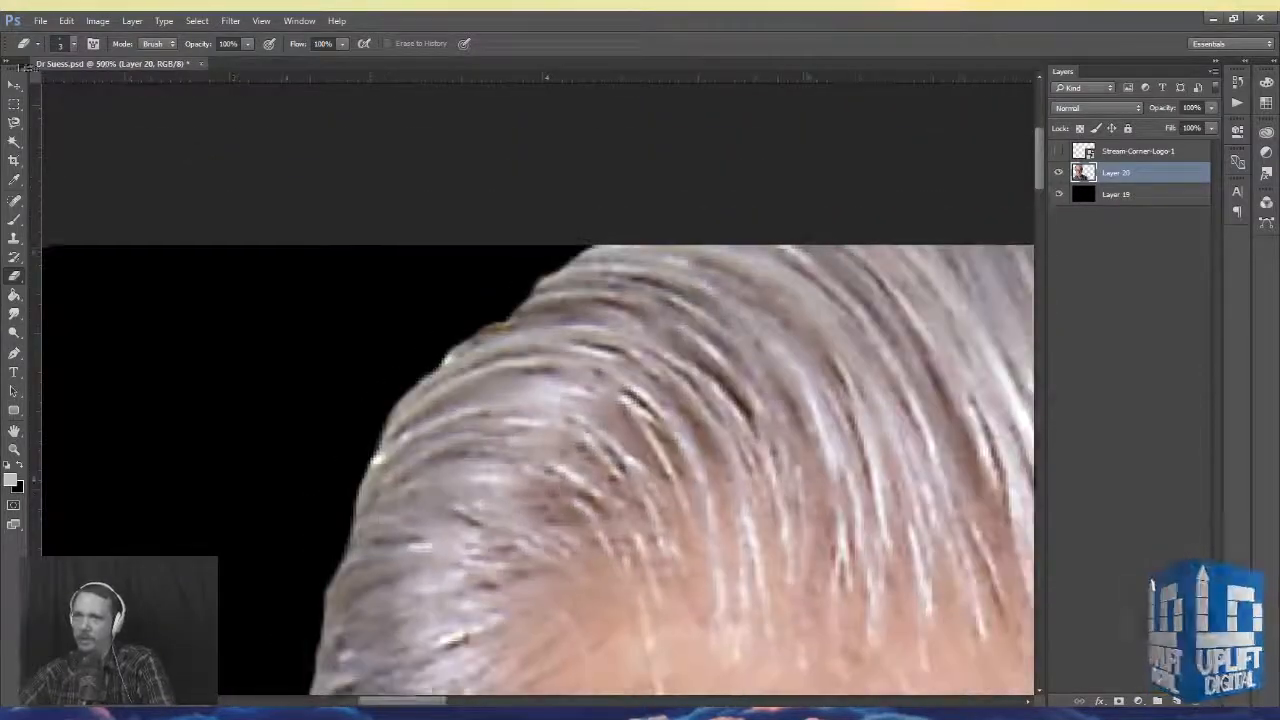
pyautogui.hotkey('ctrl', '-')
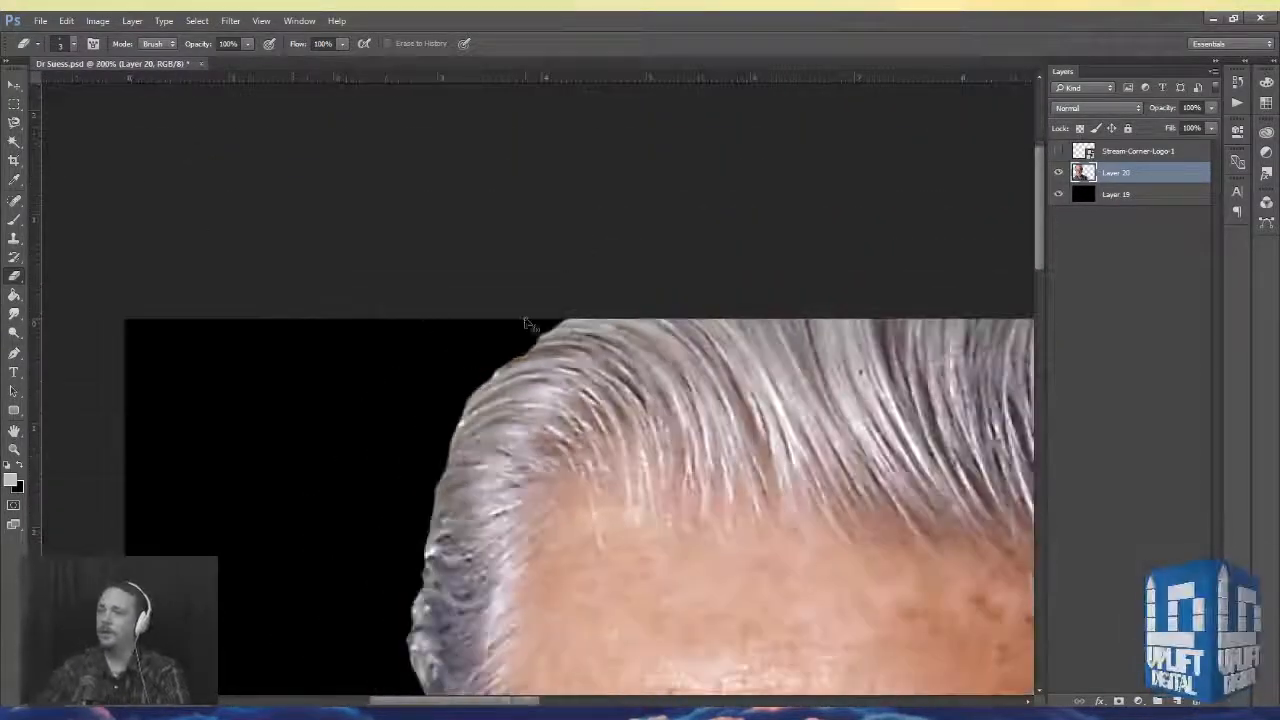
pyautogui.scroll(5, 571, 337)
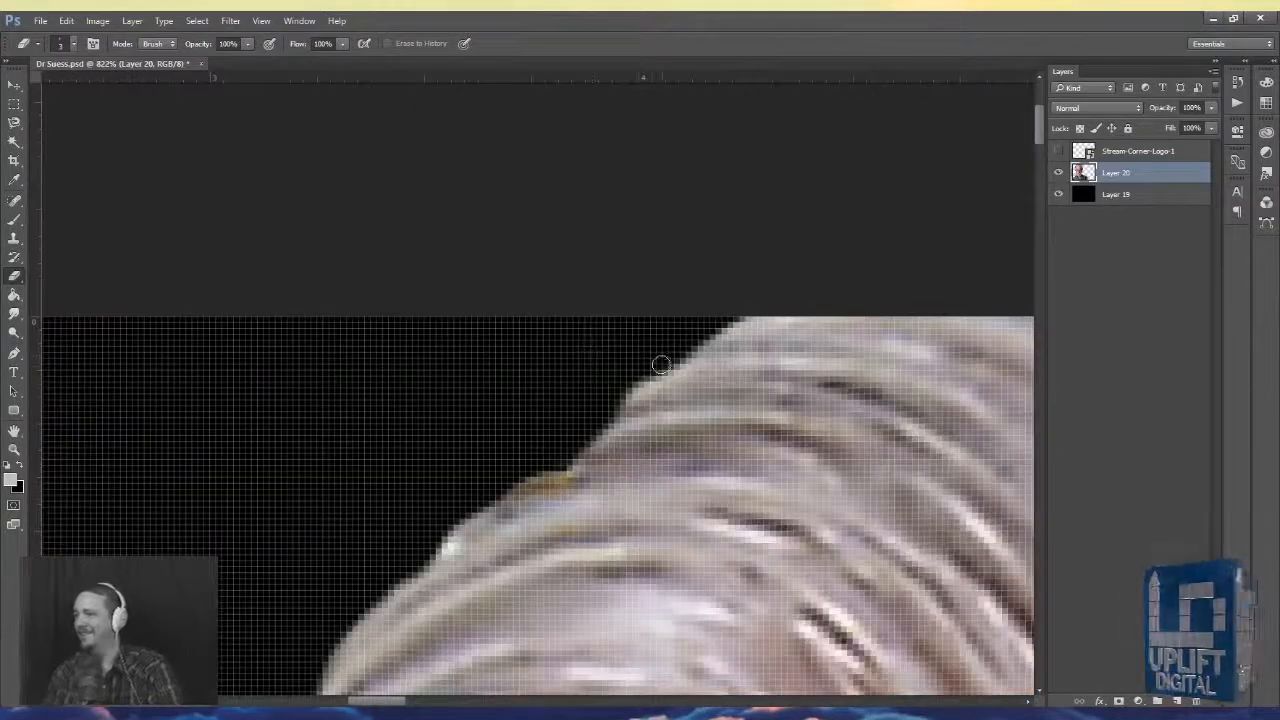
pyautogui.moveTo(660, 370)
pyautogui.mouseDown()
pyautogui.moveTo(607, 417)
pyautogui.moveTo(580, 415)
pyautogui.moveTo(664, 374)
pyautogui.mouseUp()
pyautogui.moveTo(436, 399); pyautogui.dragTo(497, 325)
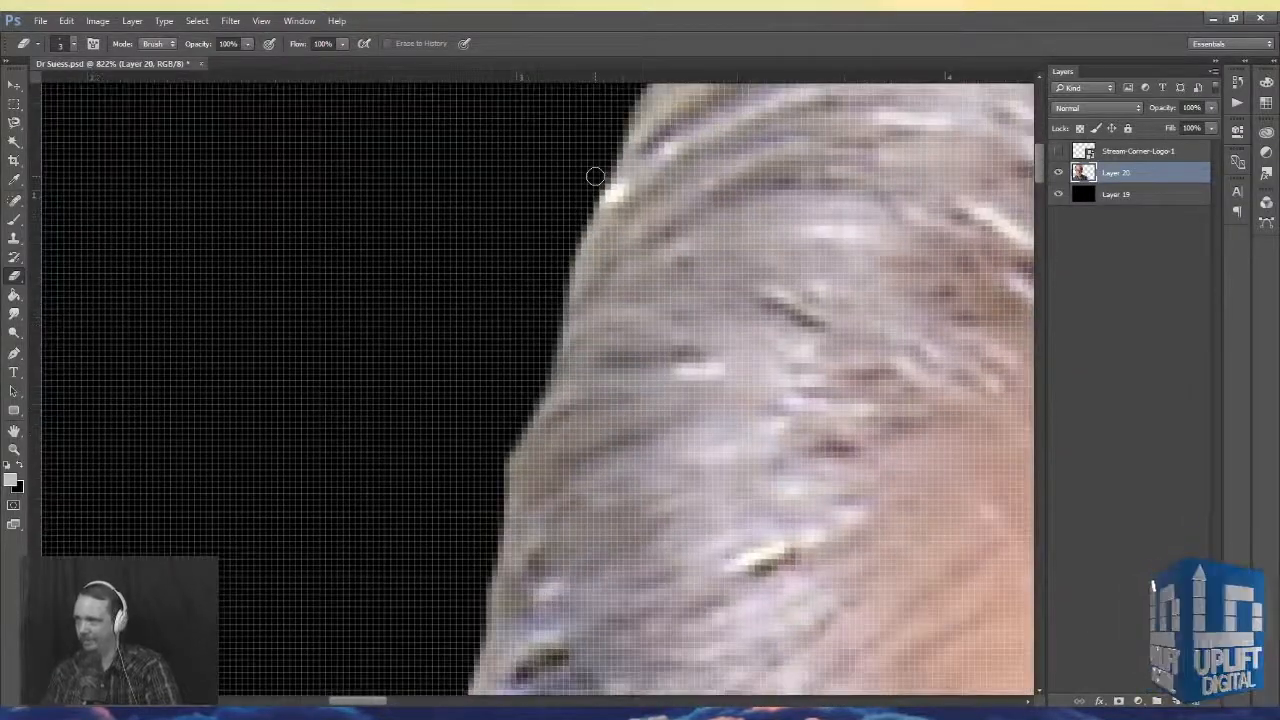
pyautogui.moveTo(607, 190); pyautogui.dragTo(584, 210)
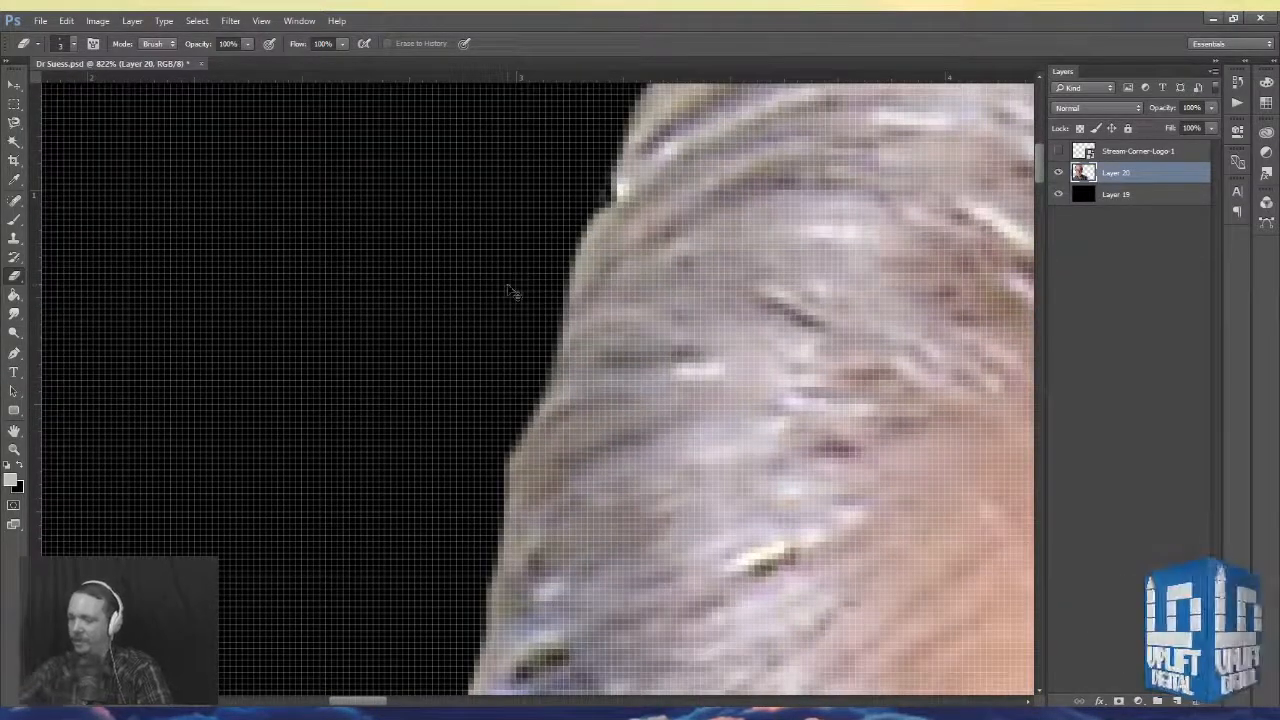
# - Review the whole portrait against the black background and save Dr Suess.psd
pyautogui.scroll(-9, 508, 292)
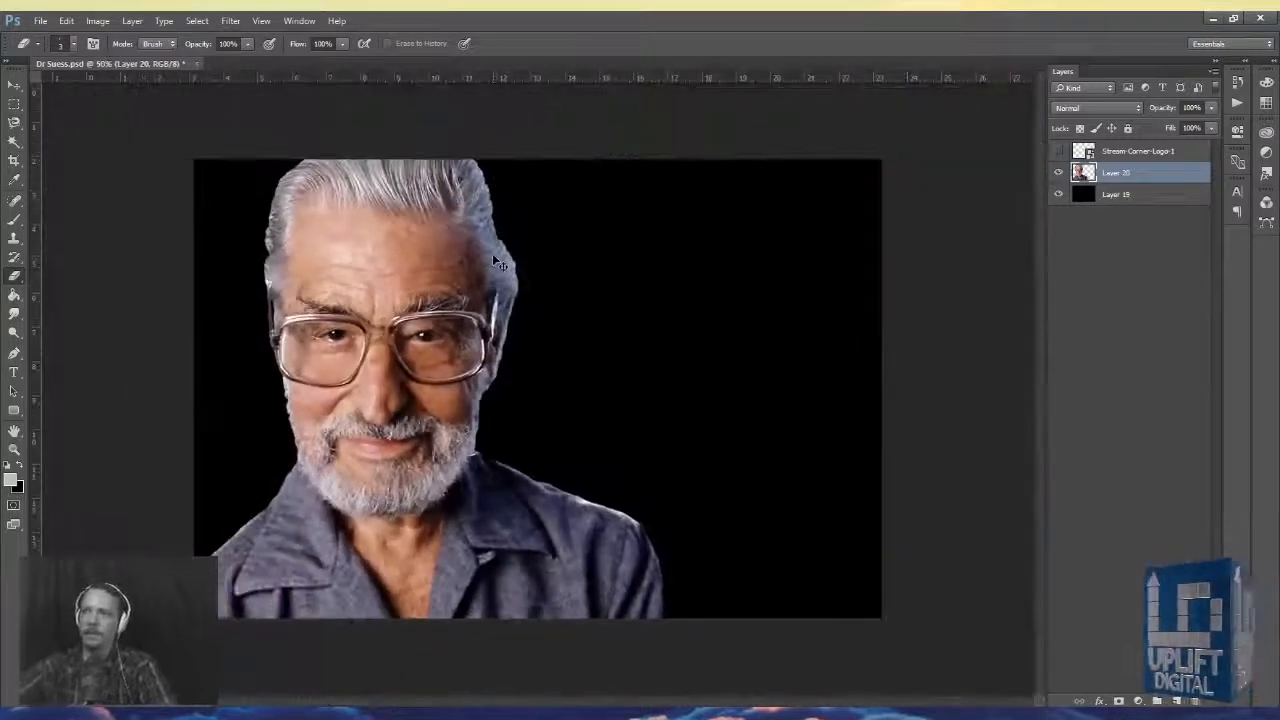
pyautogui.scroll(-1, 125, 280)
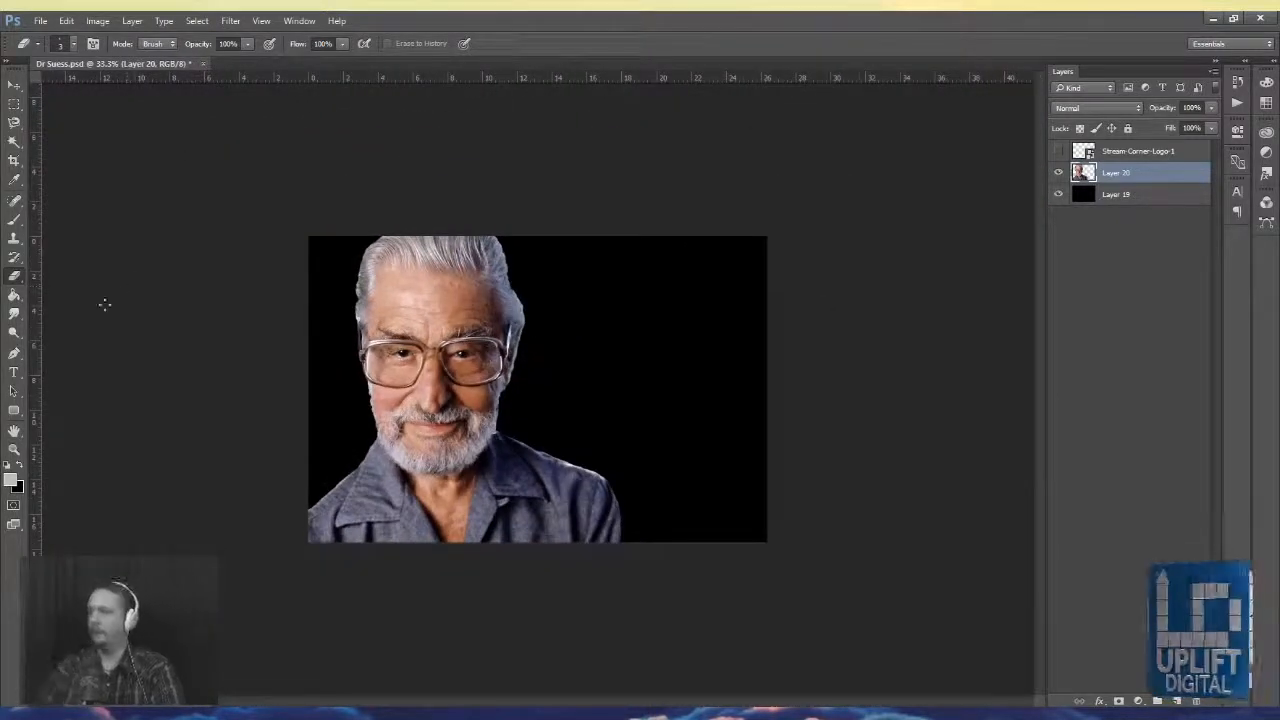
pyautogui.hotkey('ctrl', 's')
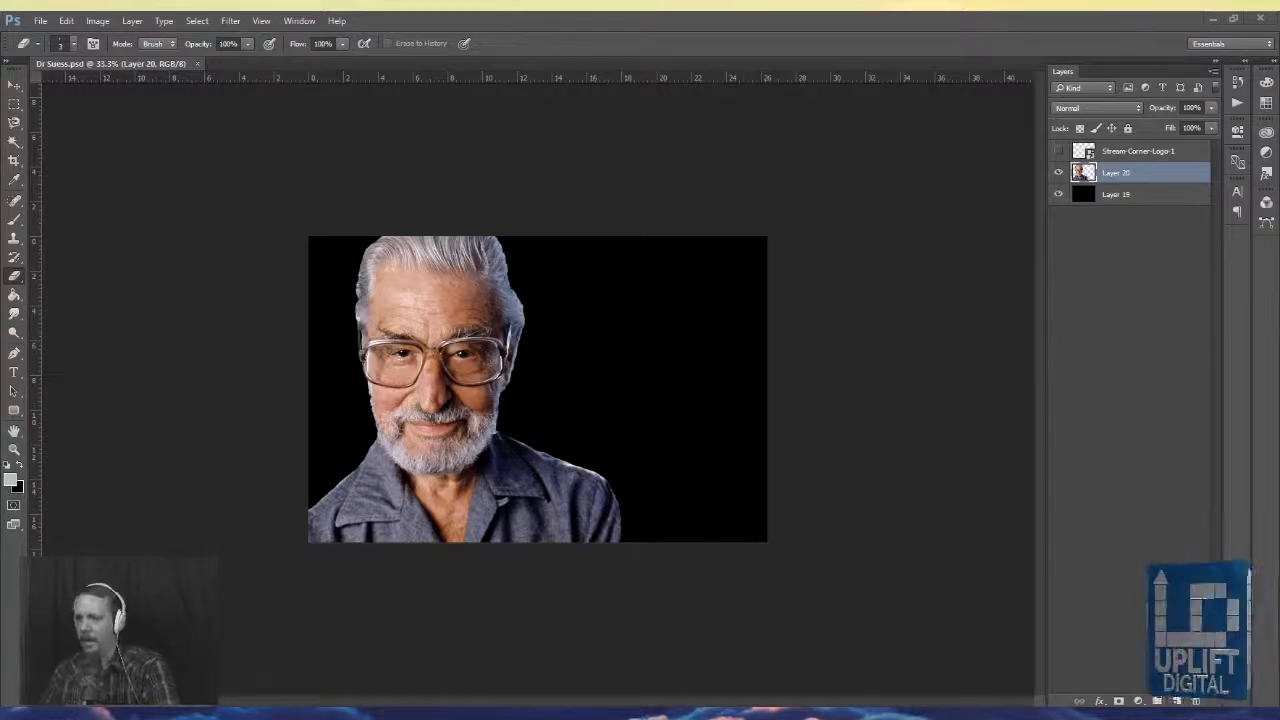
# - Place the cloud-quotes image, scale it to about 121% to cover the canvas, and move its layer below Layer 20
pyautogui.moveTo(0, 600); pyautogui.dragTo(487, 461)
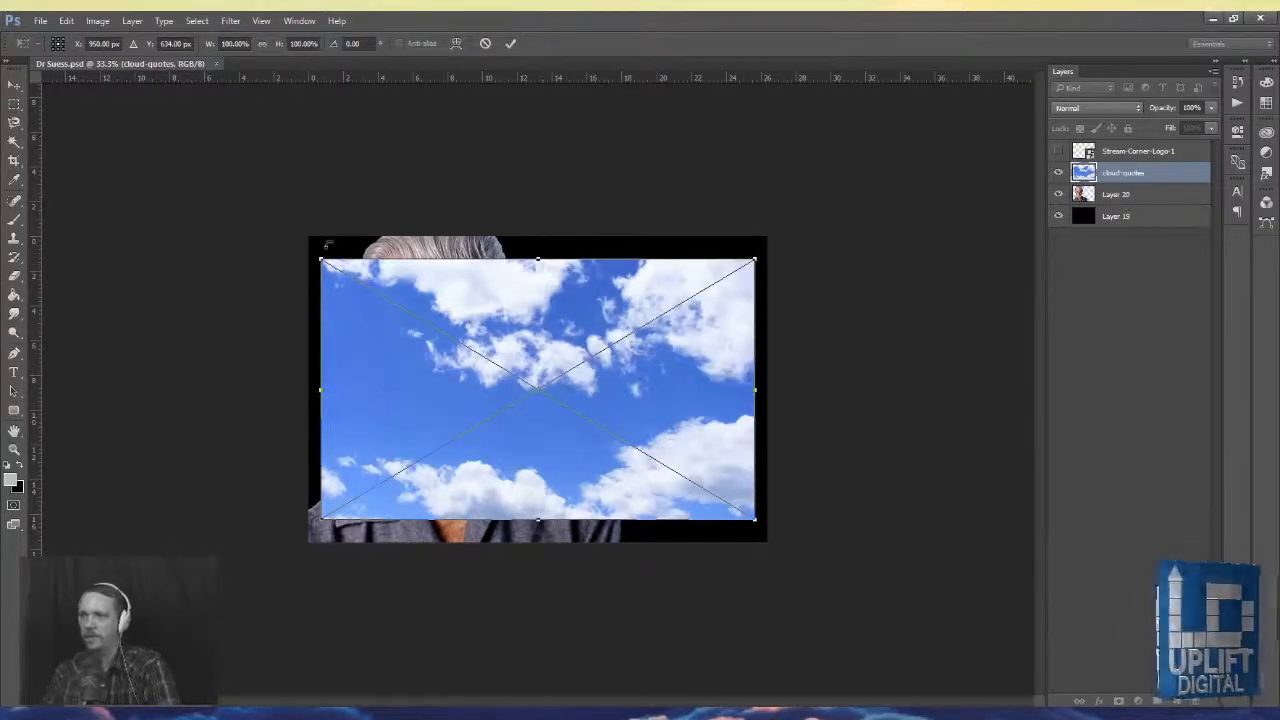
pyautogui.moveTo(319, 260); pyautogui.dragTo(287, 210)
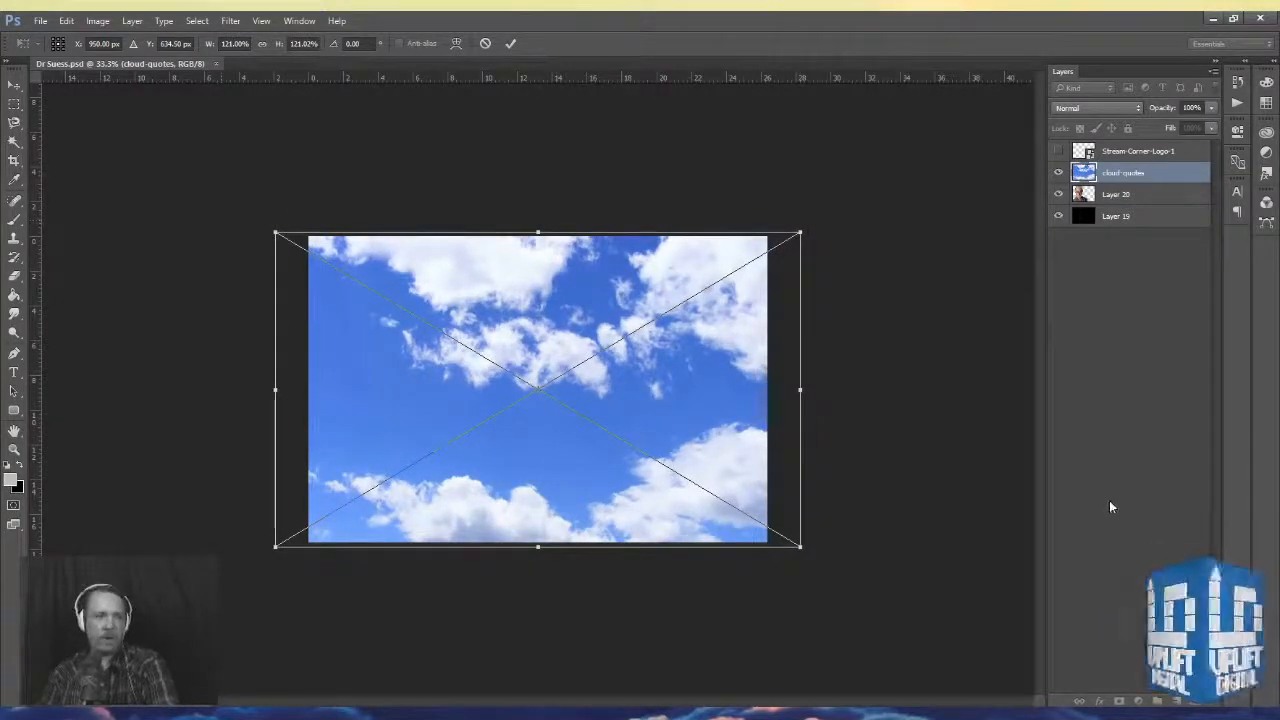
pyautogui.press('Return')
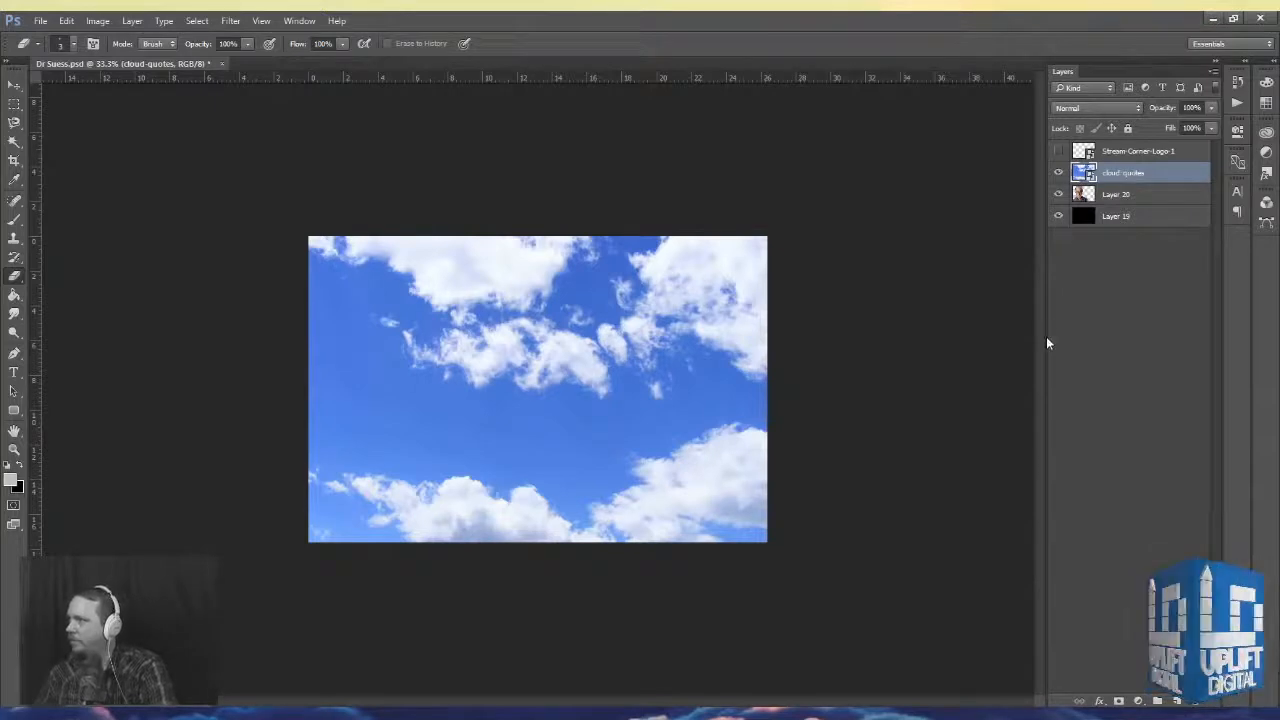
pyautogui.moveTo(1146, 170); pyautogui.dragTo(1121, 206)
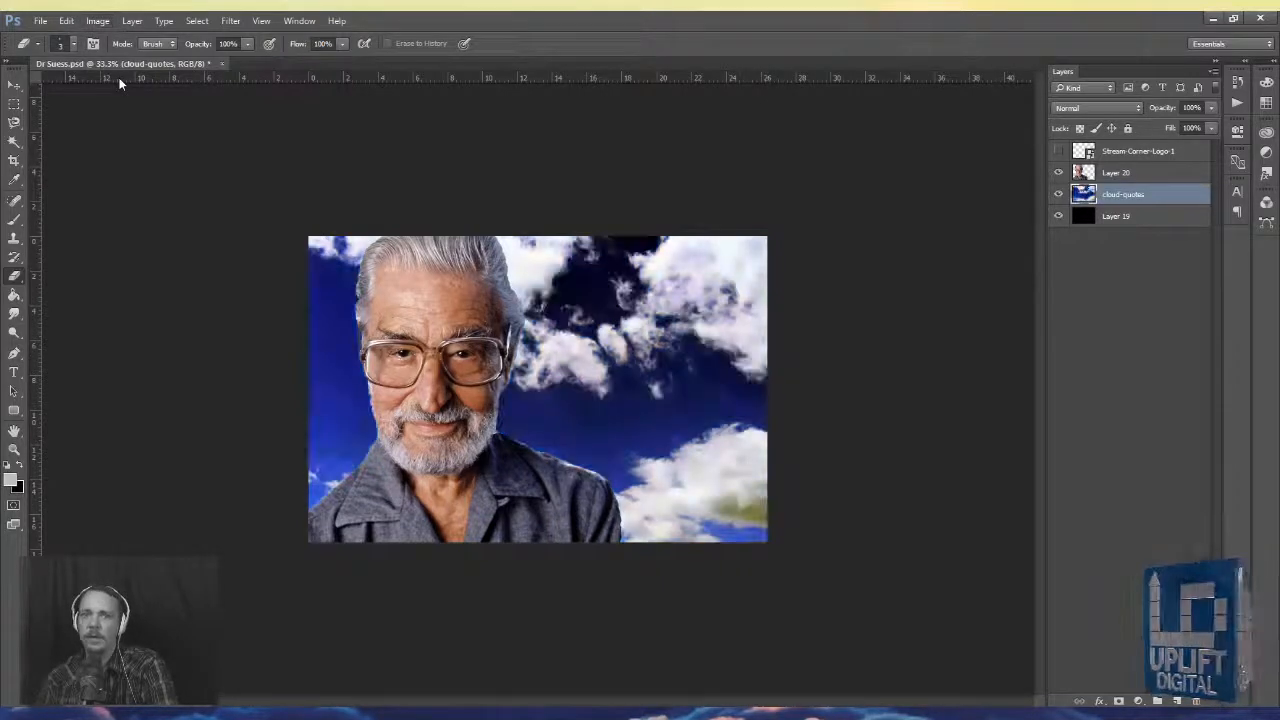
# - Replace the cloud layer's harsh dark adjustment with the milder deep-blue version and save the document
pyautogui.hotkey('ctrl', 'z')
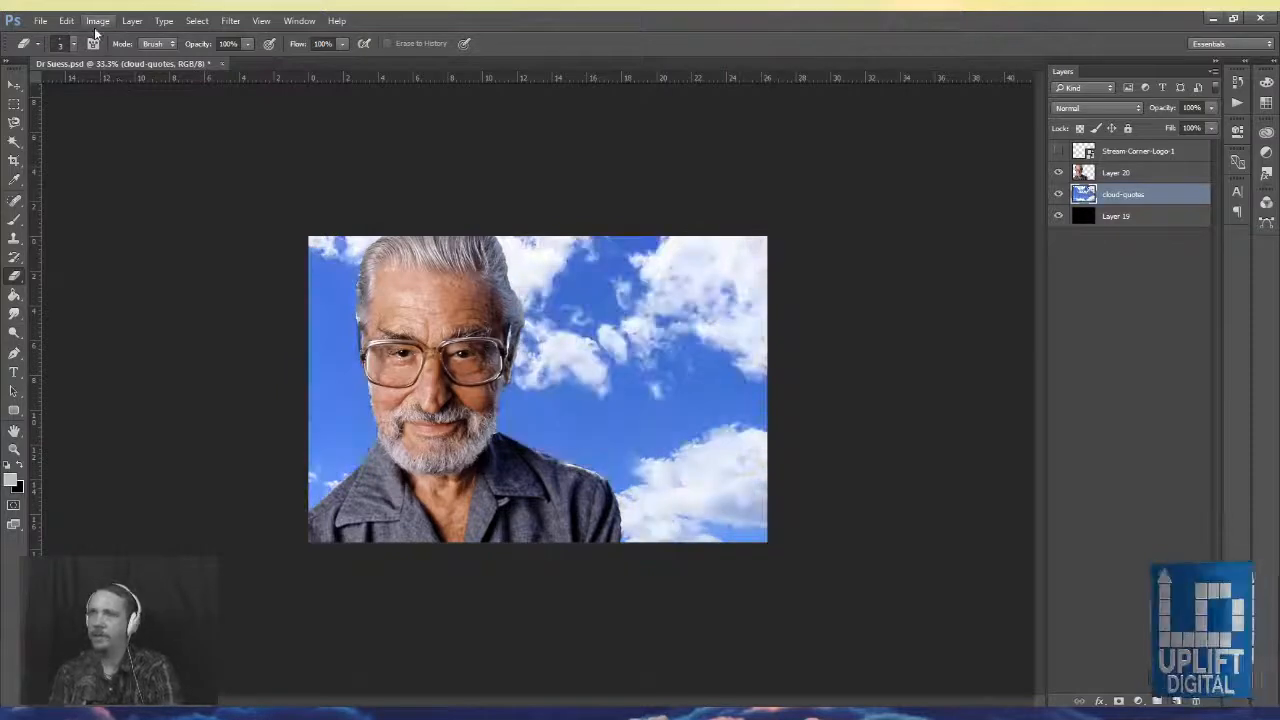
pyautogui.hotkey('ctrl', 'z')
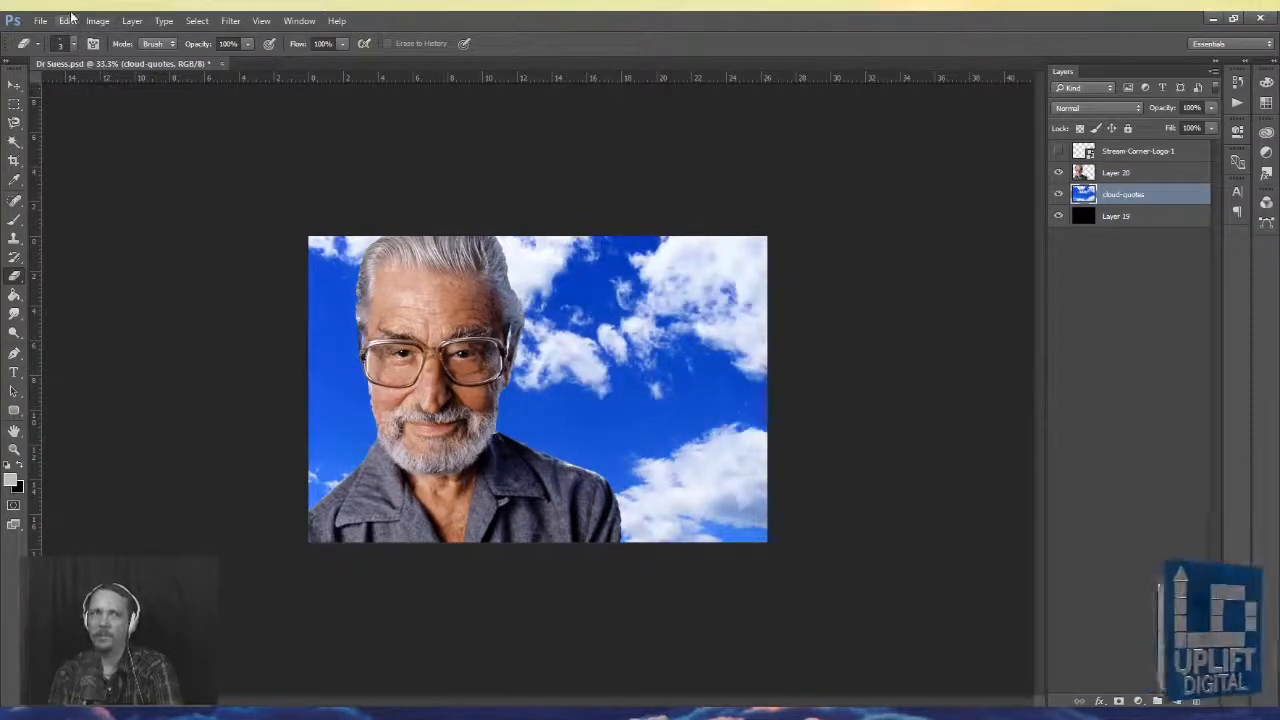
pyautogui.hotkey('ctrl', 'z')
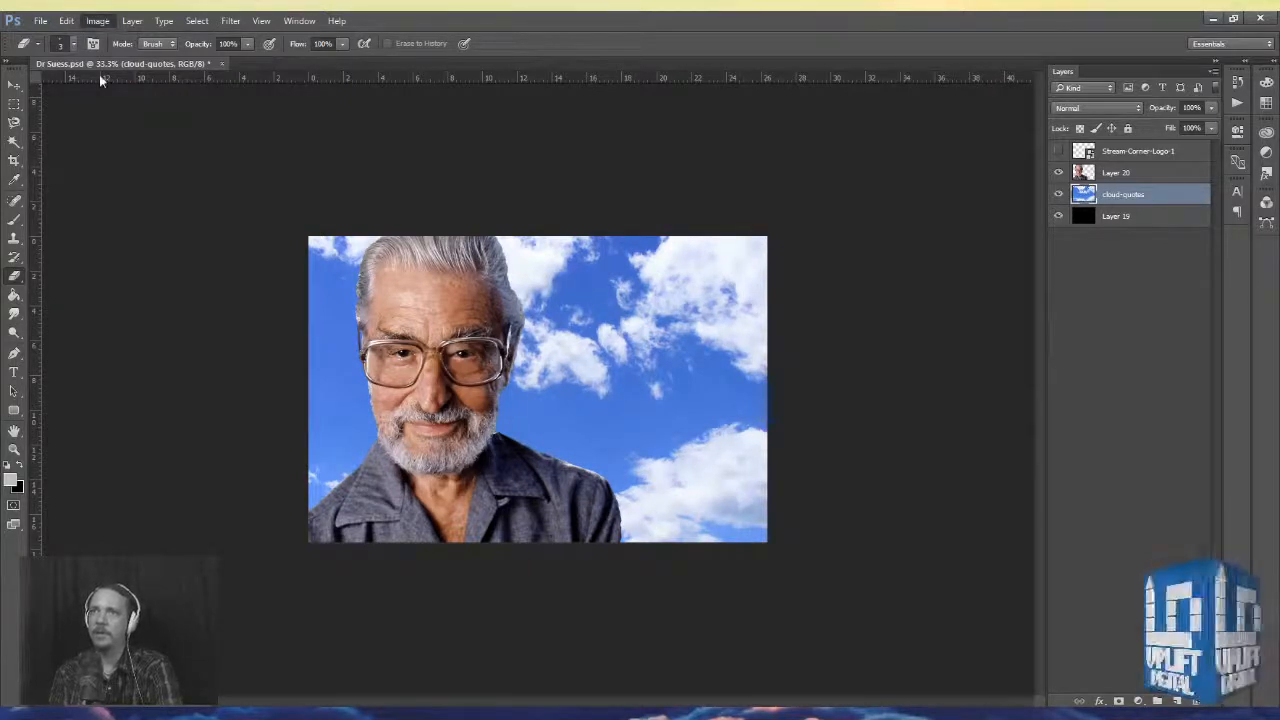
pyautogui.hotkey('ctrl', 'z')
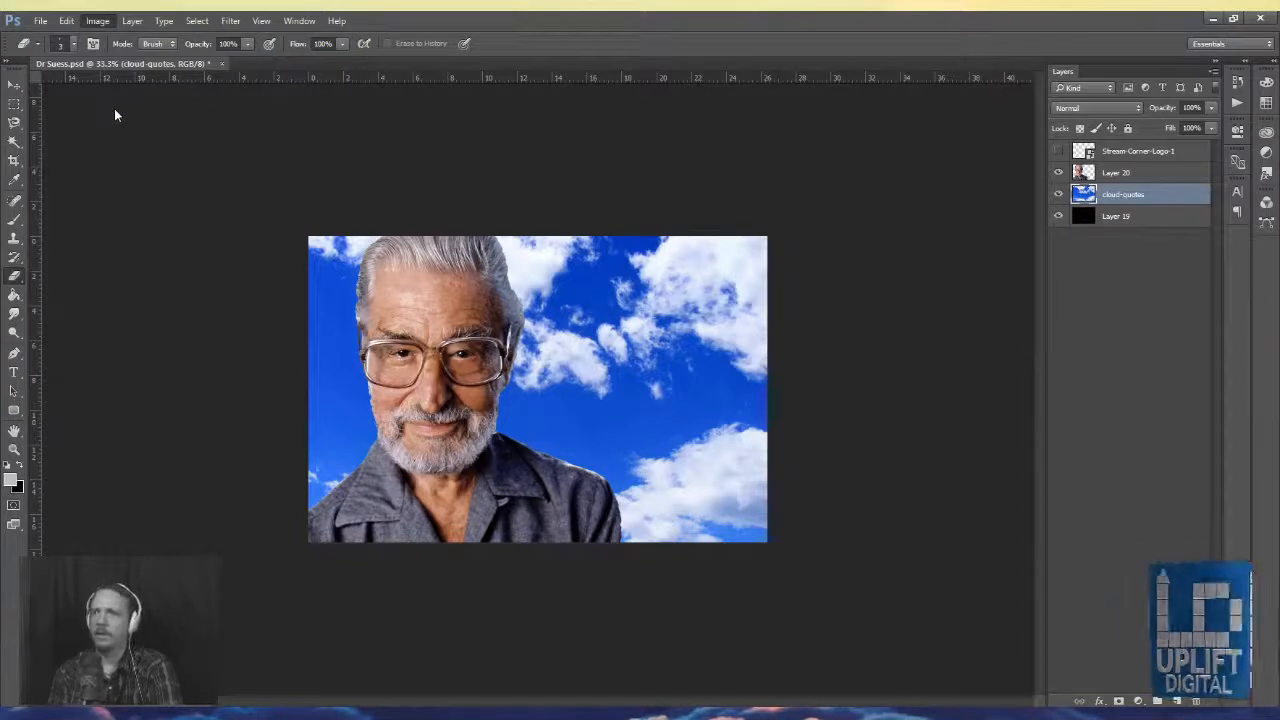
pyautogui.hotkey('ctrl', 's')
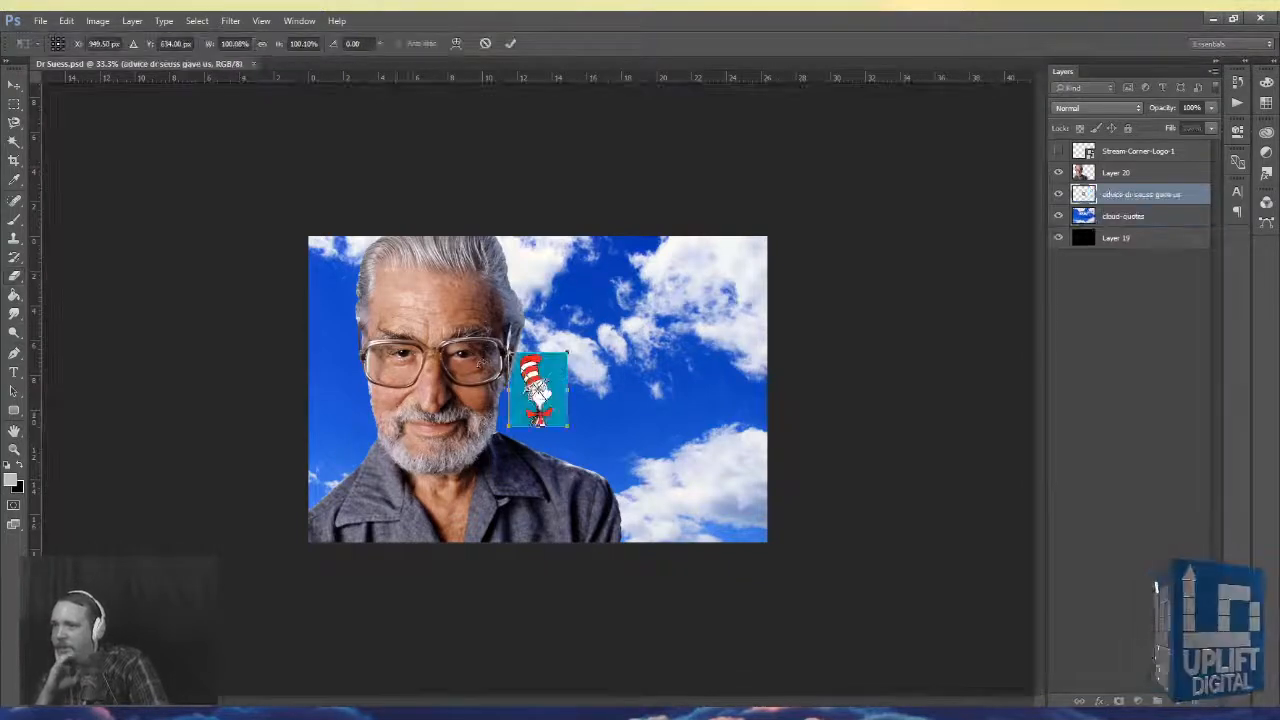
# - Accept the placed "advice dr seuss gave us" image at its original size and delete its layer
pyautogui.press('Return')
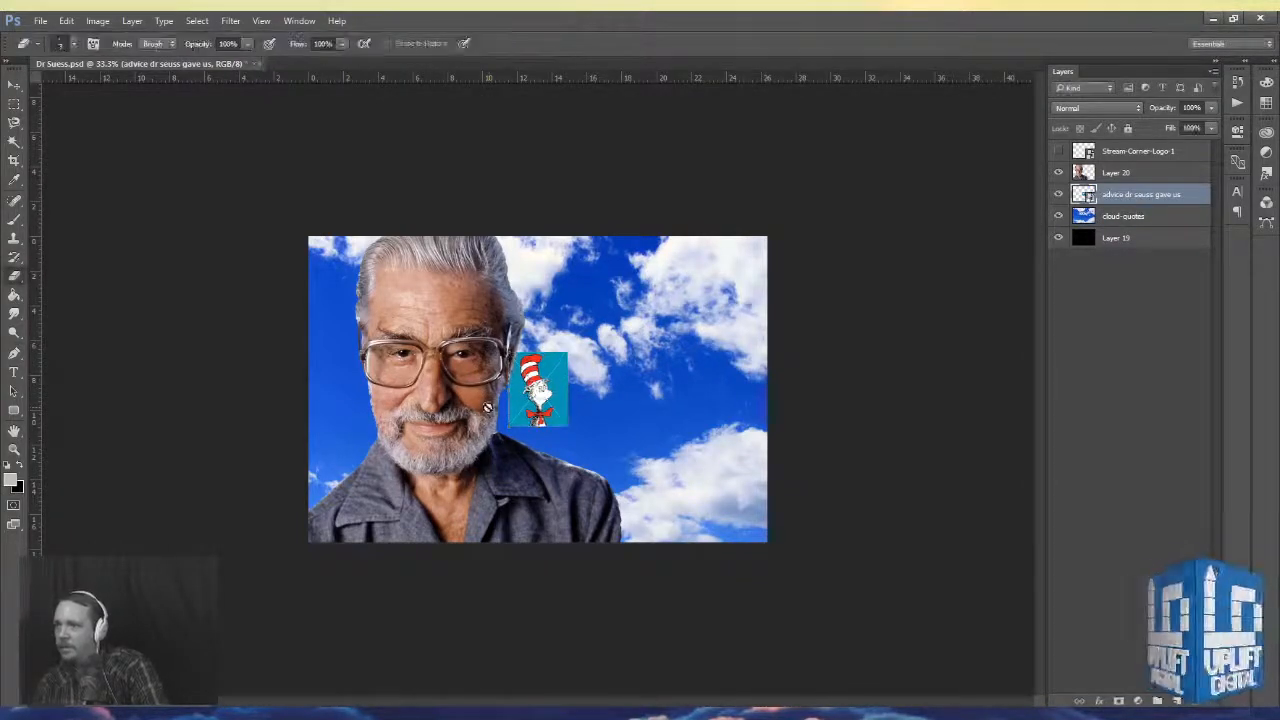
pyautogui.press('Delete')
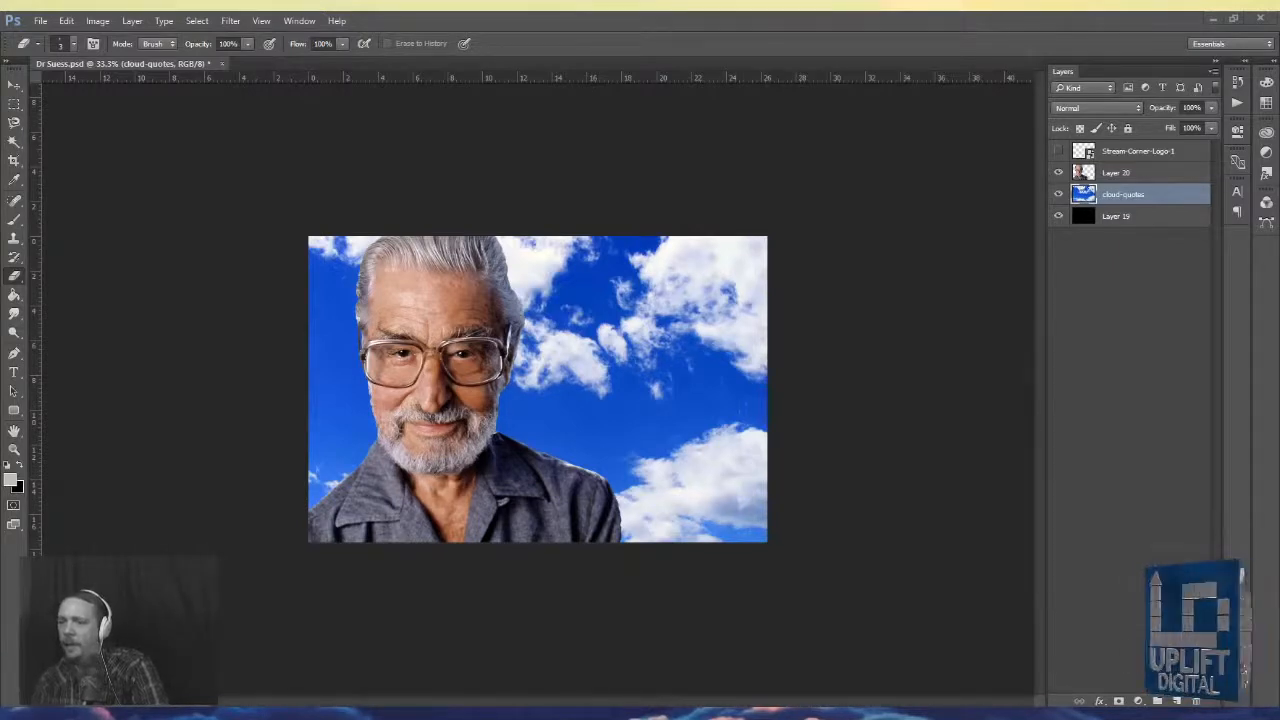
# - Place the "advice dr seuss gave us" image again between Layer 20 and cloud-quotes, keeping its original size
pyautogui.moveTo(382, 618); pyautogui.dragTo(356, 468)
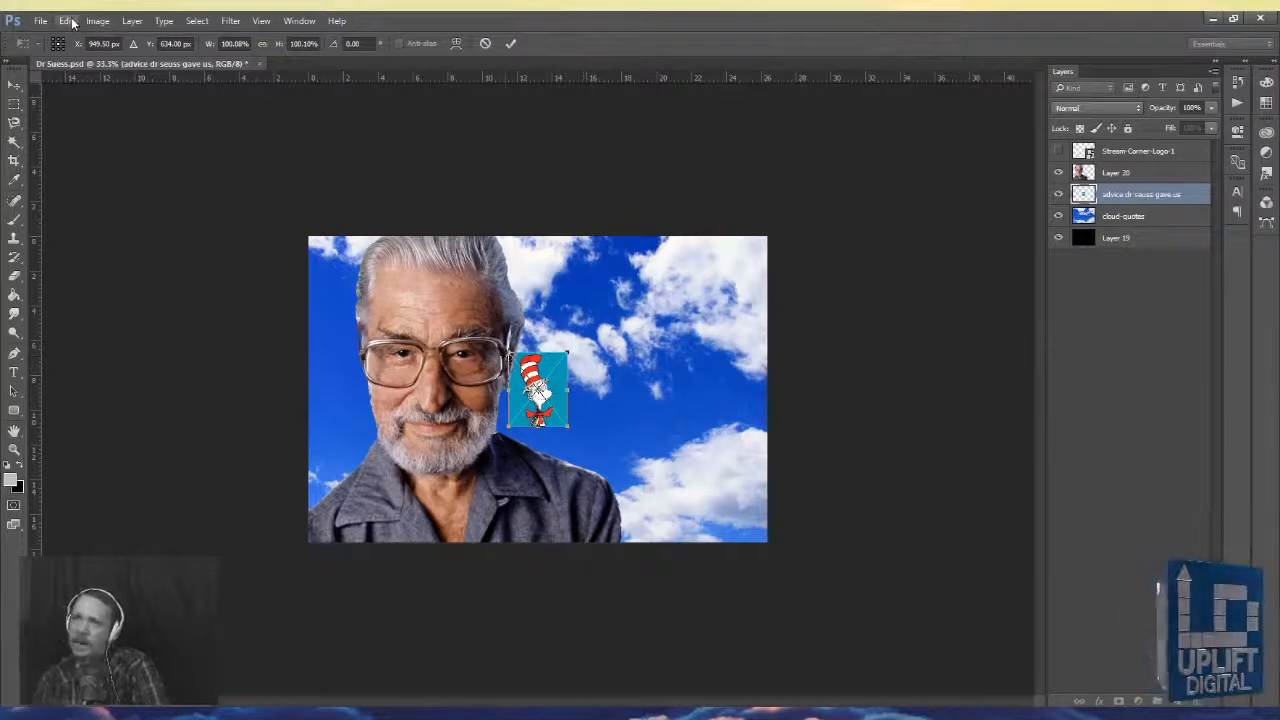
pyautogui.press('Return')
pyautogui.press('e')
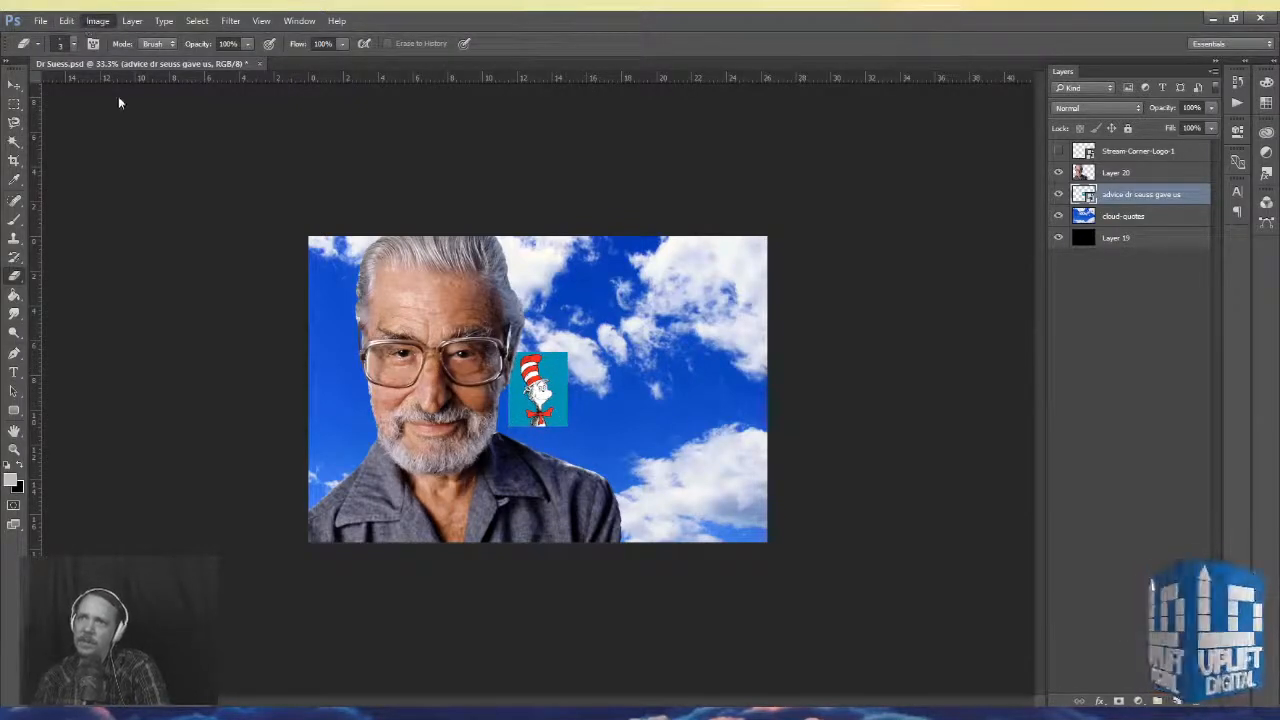
pyautogui.press('h')
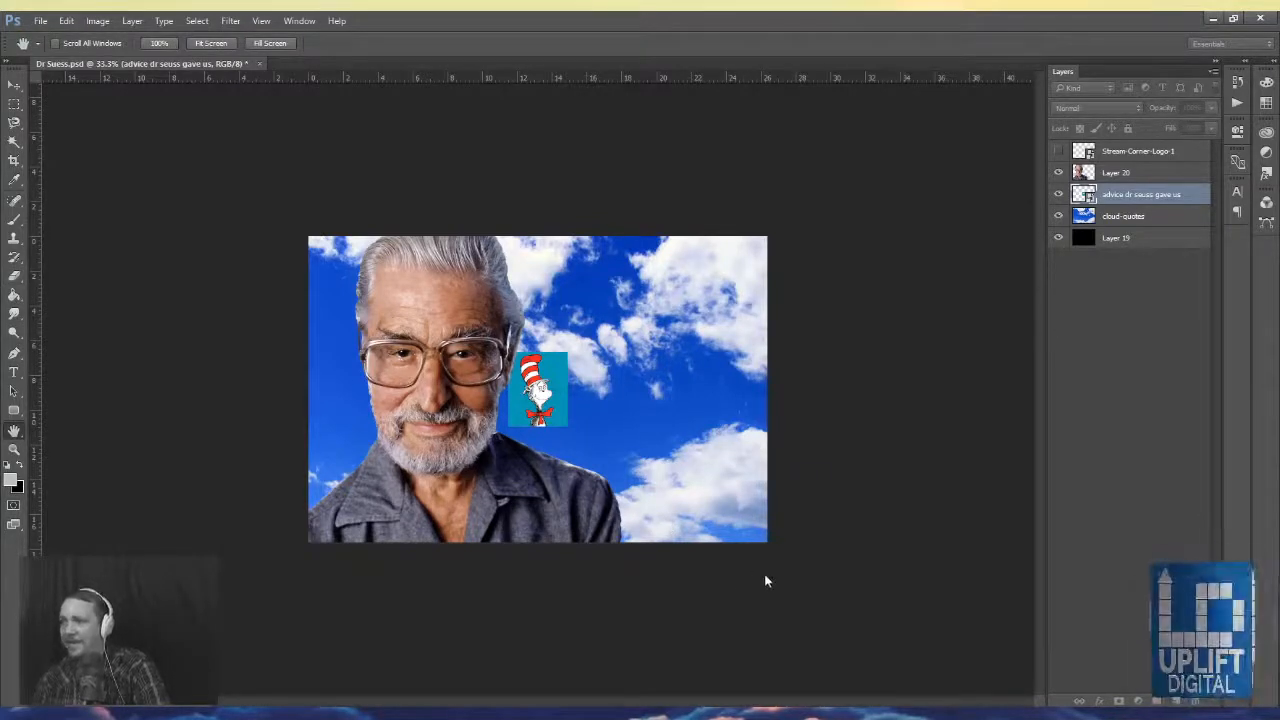
pyautogui.press('e')
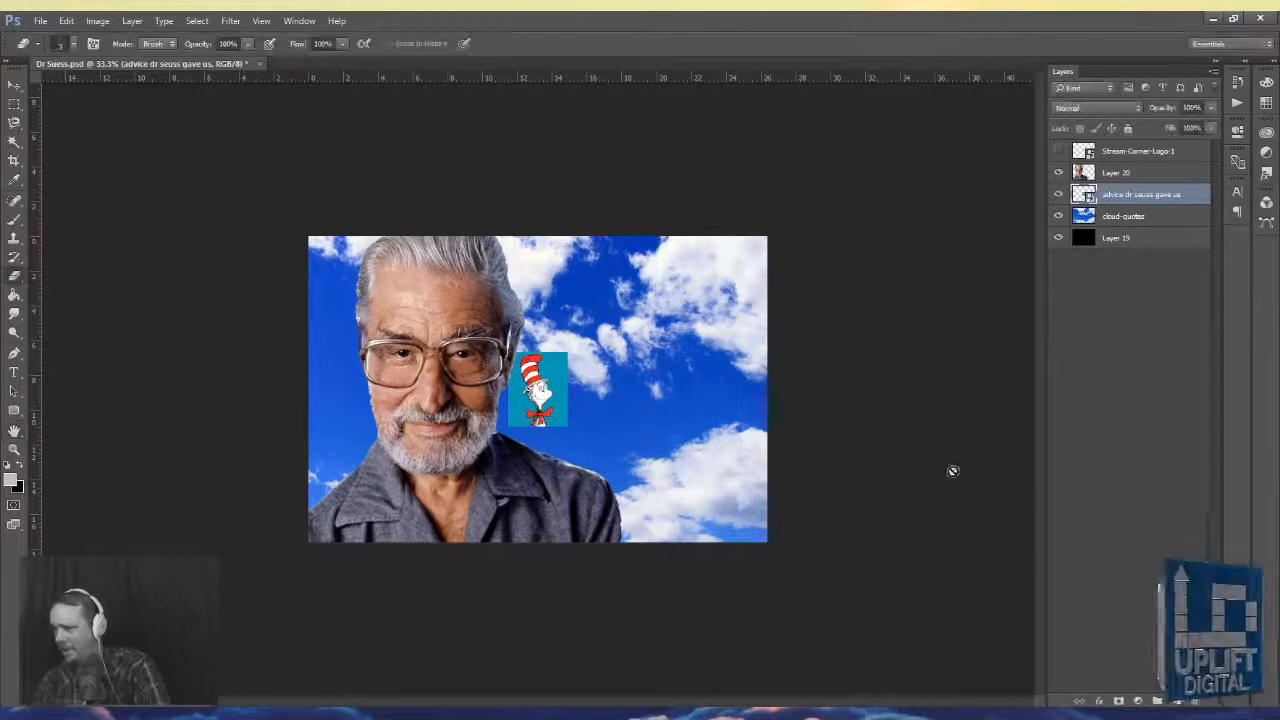
# - Scale the "advice dr seuss gave us" image to about 188% and move it into the open sky beside the portrait
pyautogui.click(1123, 151)
pyautogui.click(1135, 195)
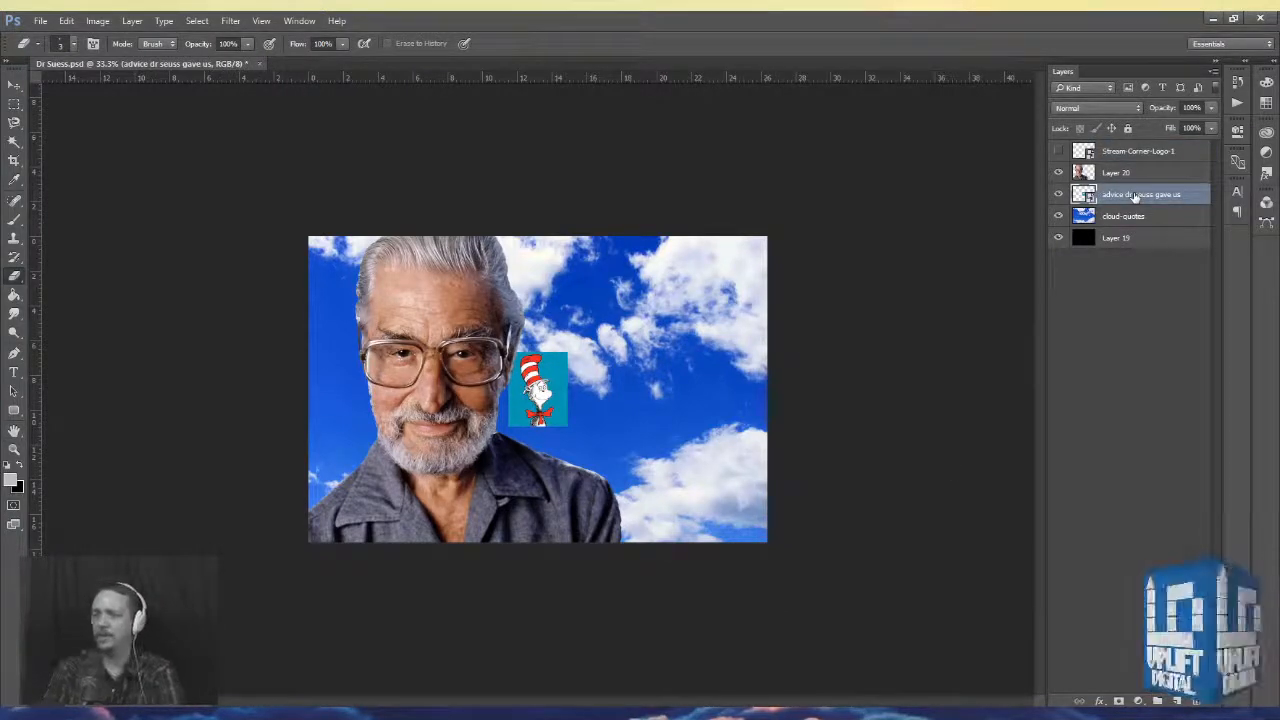
pyautogui.hotkey('ctrl', 't')
pyautogui.moveTo(509, 353); pyautogui.dragTo(483, 320)
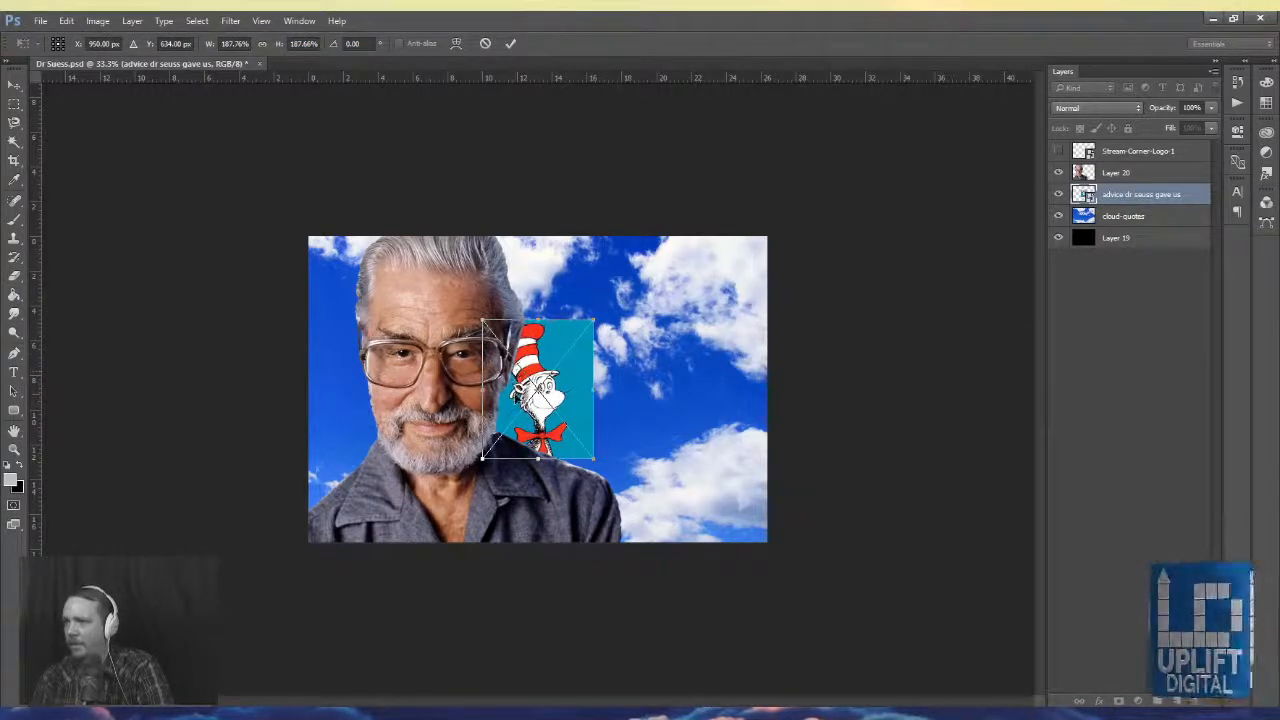
pyautogui.moveTo(514, 371); pyautogui.dragTo(613, 334)
pyautogui.press('Return')
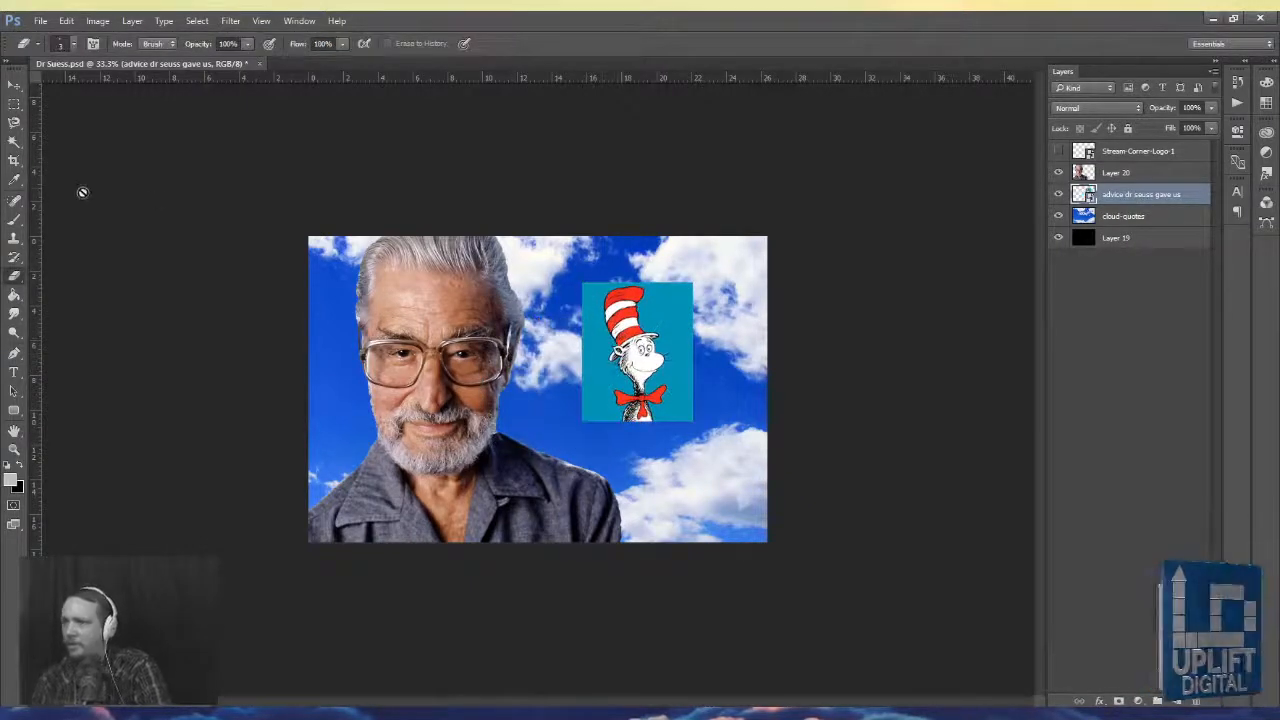
# - Hide the cloud-quotes layer and delete the teal background around the Cat in the Hat using a Magic Wand selection
pyautogui.click(14, 142)
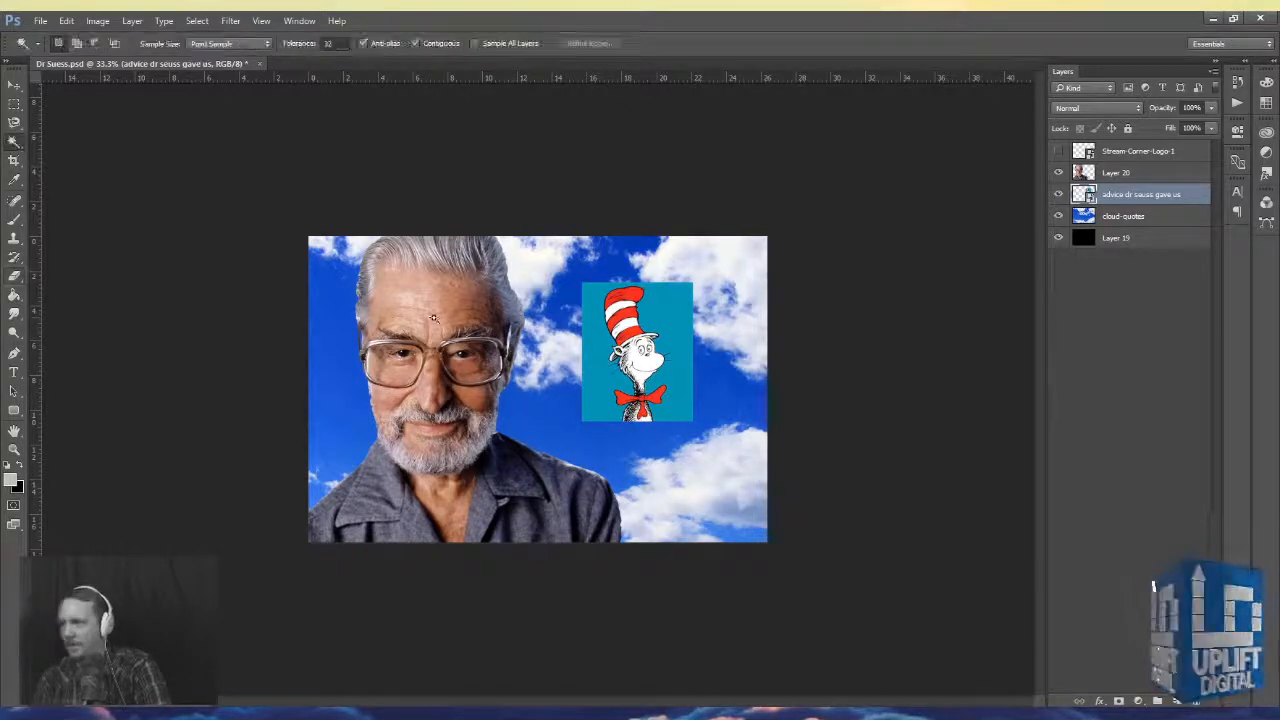
pyautogui.hotkey('ctrl', '+')
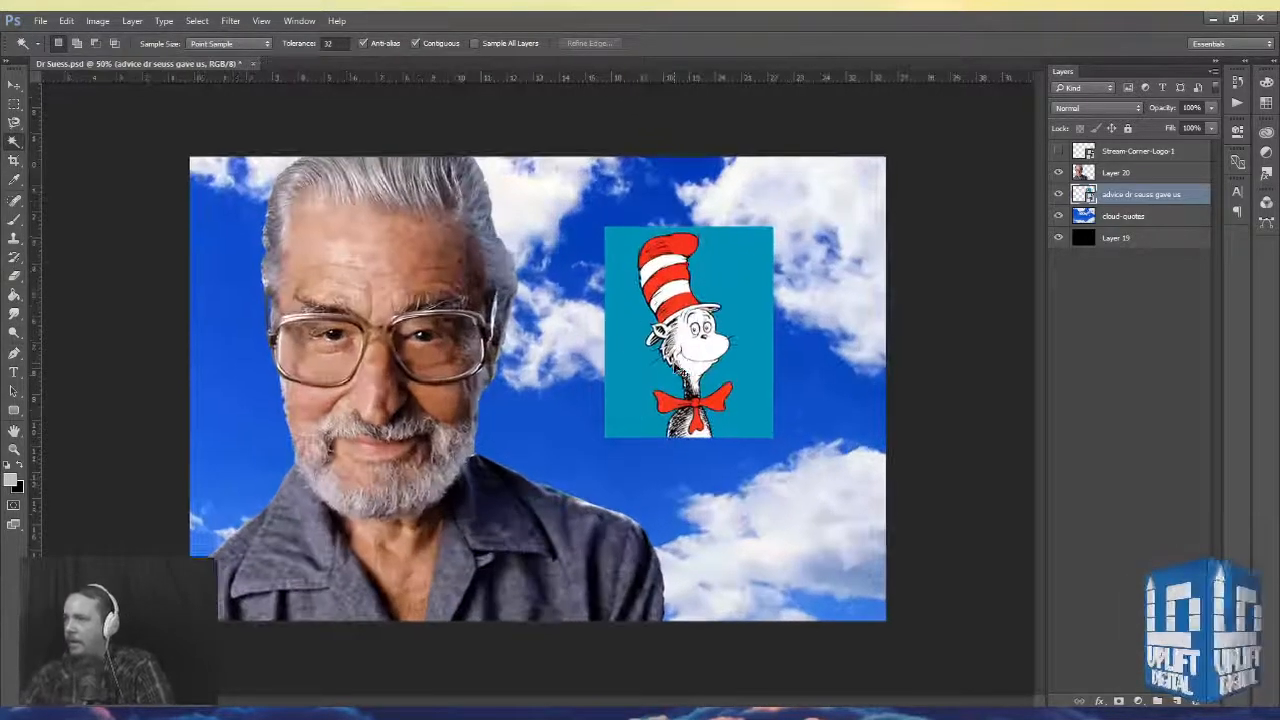
pyautogui.hotkey('ctrl', '+')
pyautogui.moveTo(680, 344); pyautogui.dragTo(534, 405)
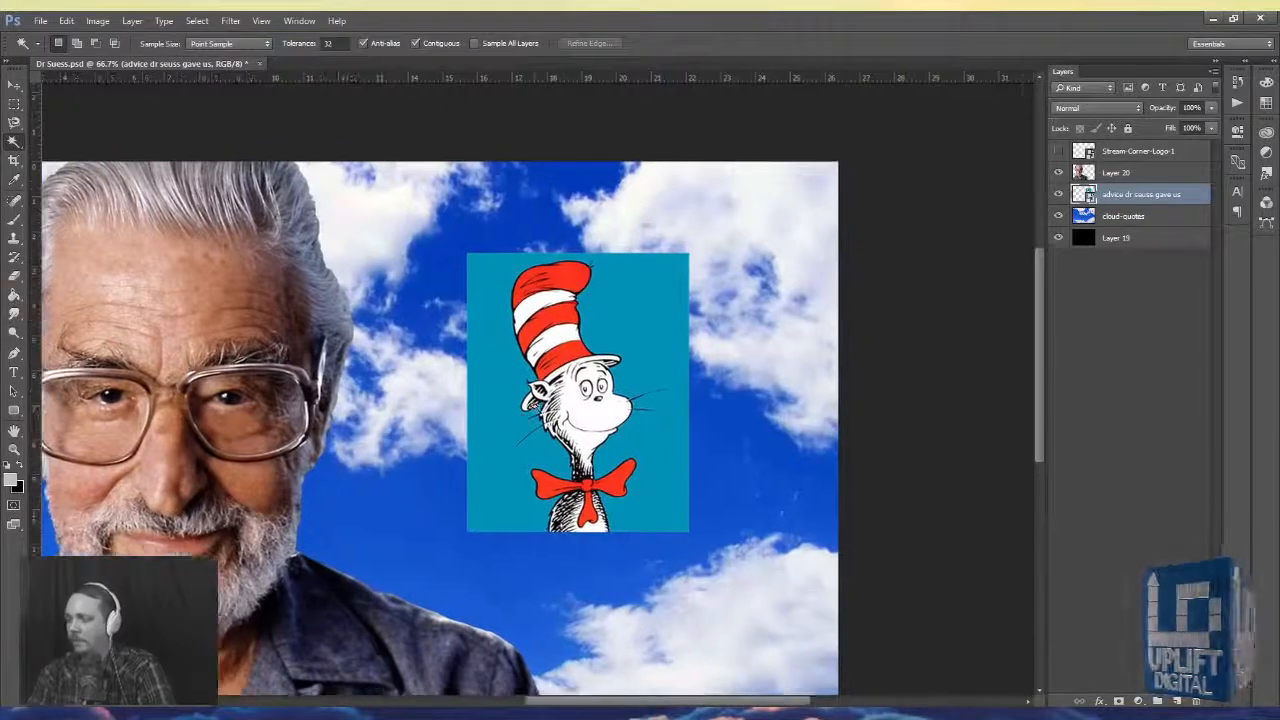
pyautogui.hotkey('ctrl', '+')
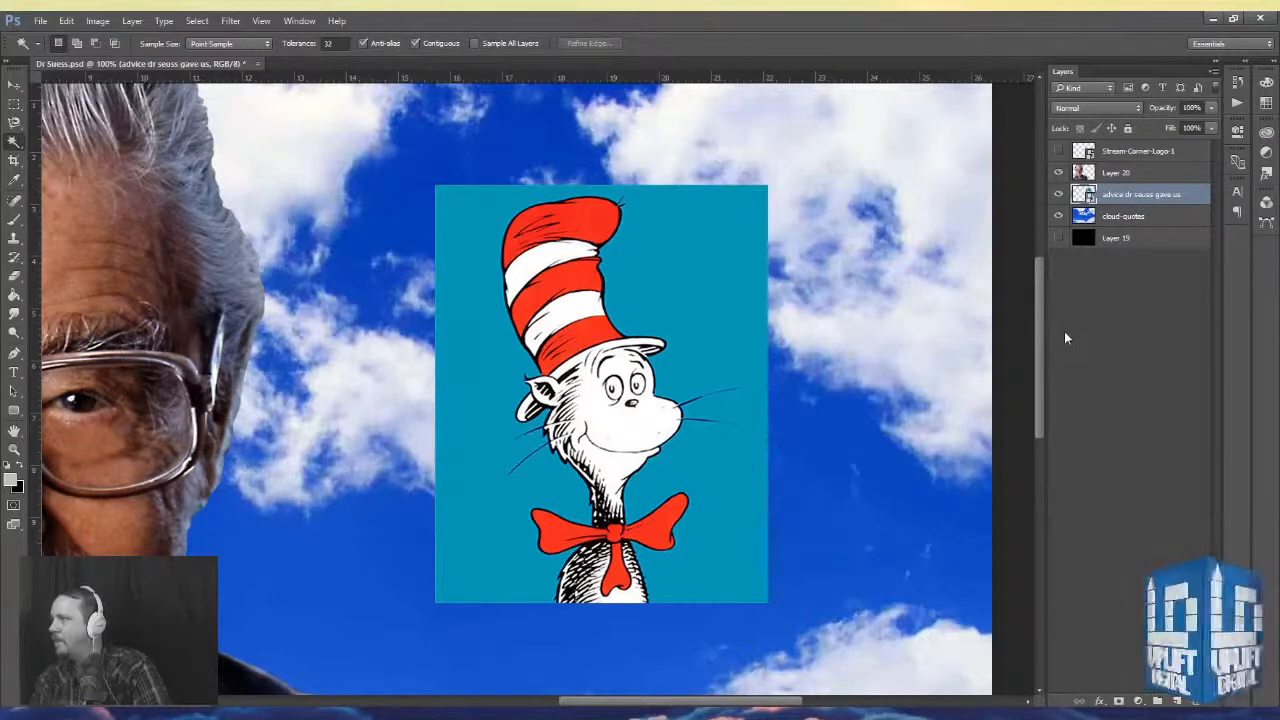
pyautogui.click(1058, 216)
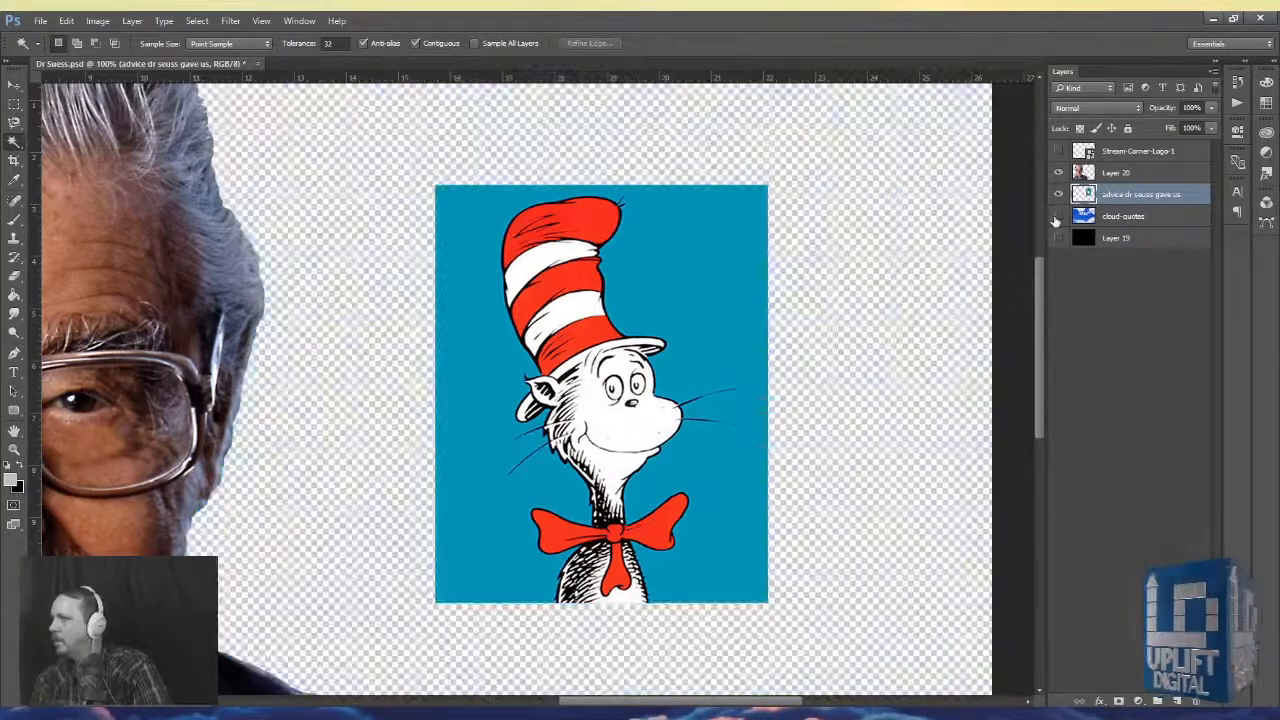
pyautogui.click(482, 312)
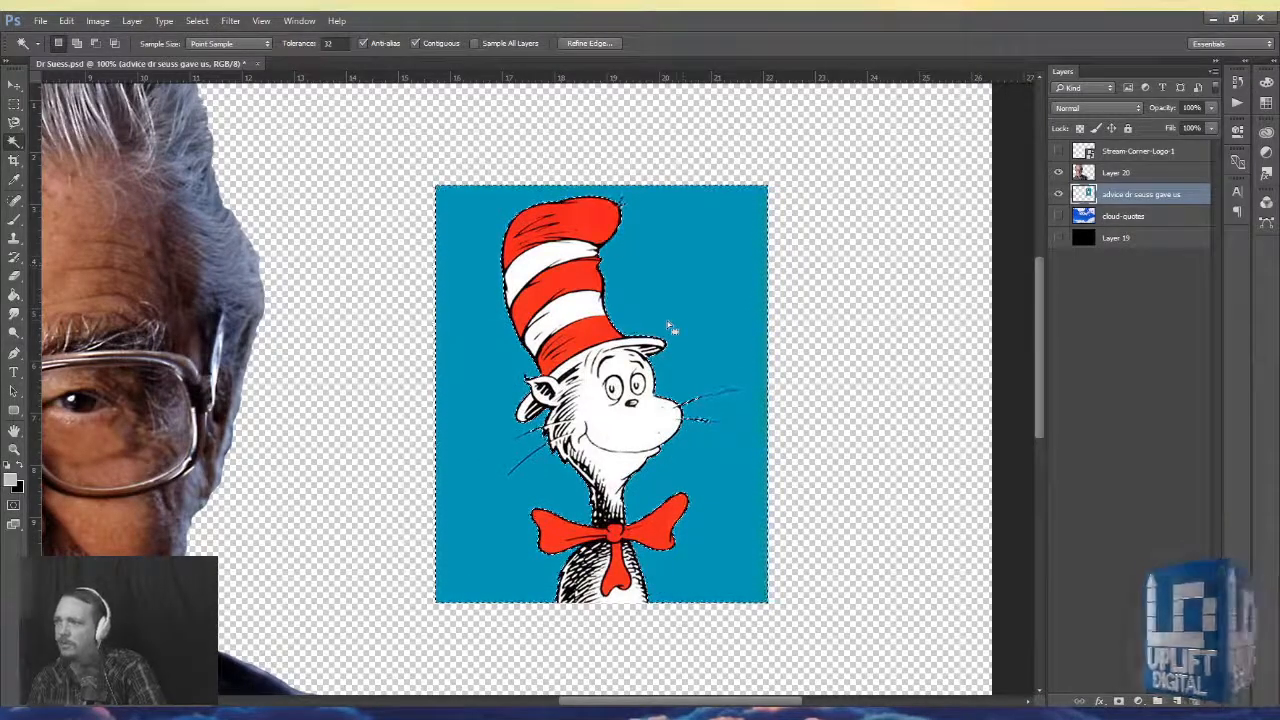
pyautogui.press('Delete')
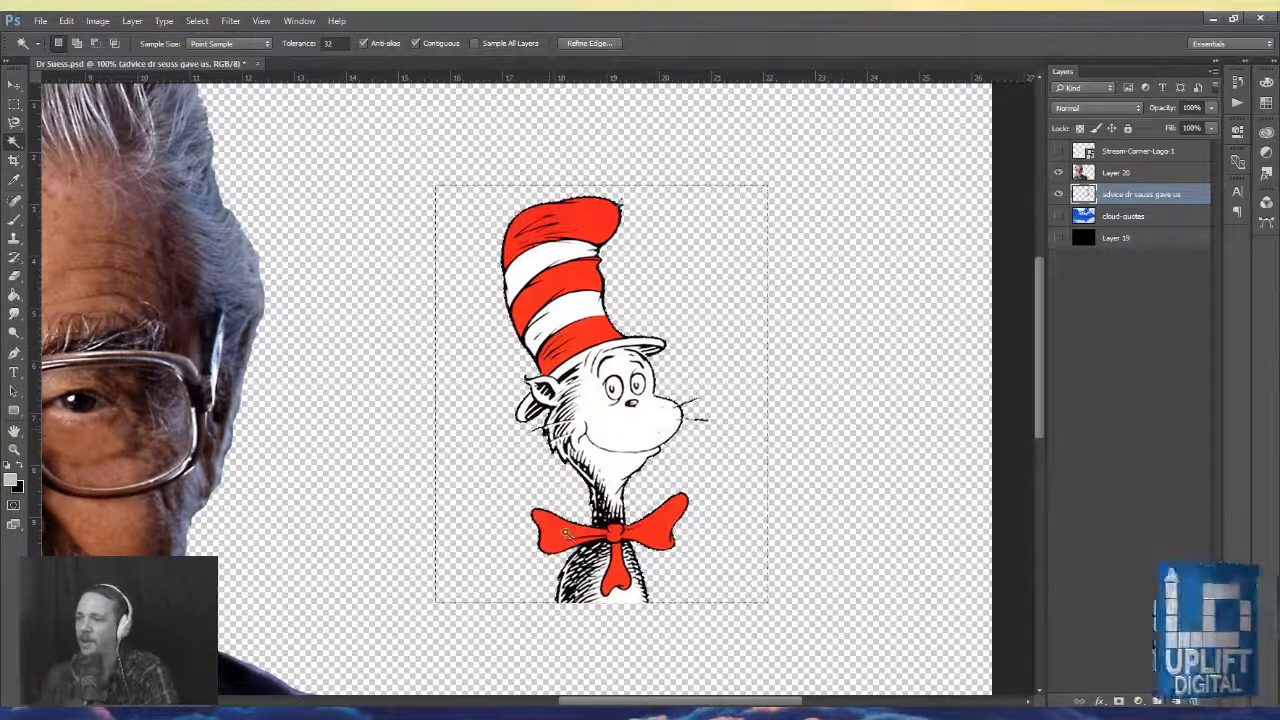
# - Erase the stray blue pixels at the neck and above and below the left wing of the cat's bow tie
pyautogui.scroll(2, 574, 543)
pyautogui.scroll(8, 606, 553)
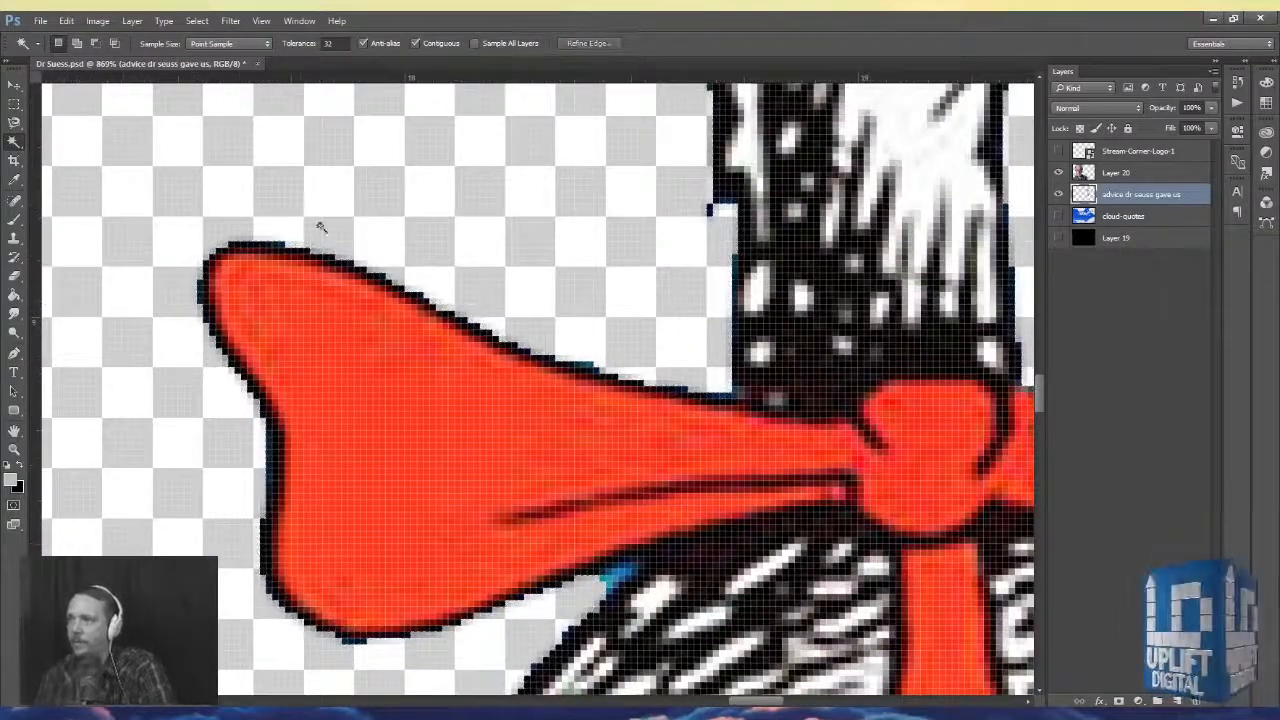
pyautogui.click(15, 279)
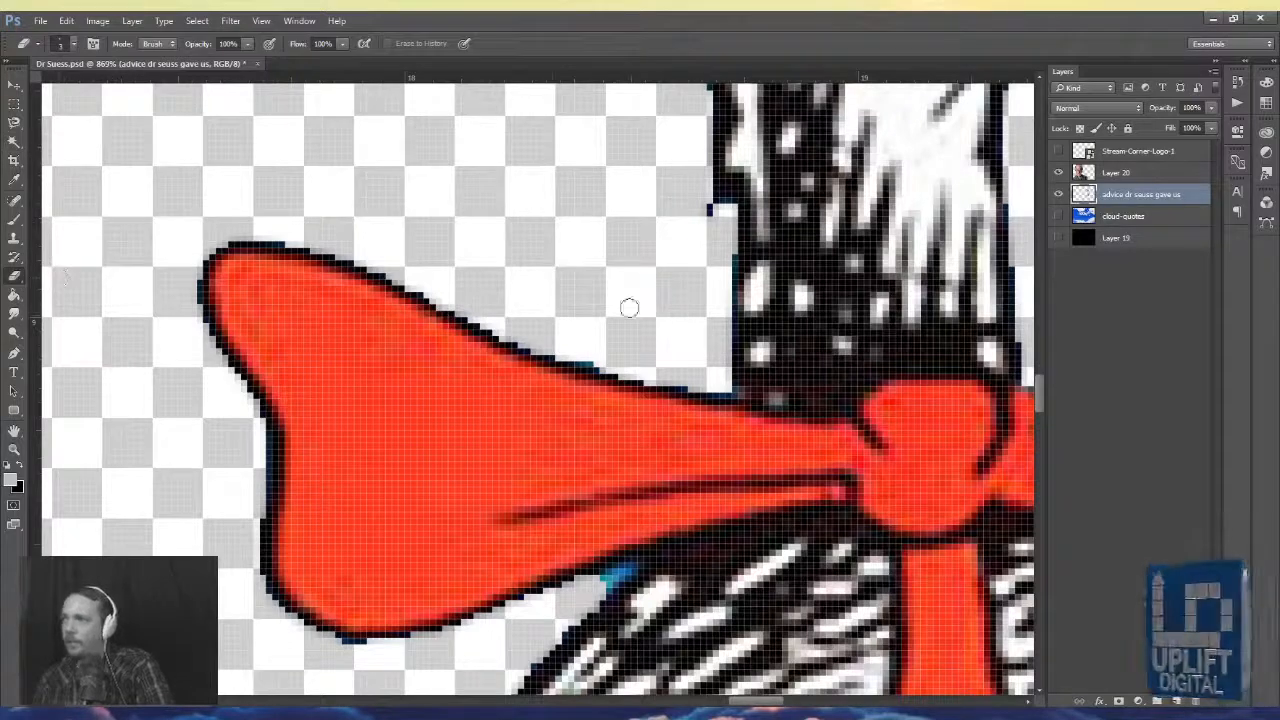
pyautogui.click(709, 209)
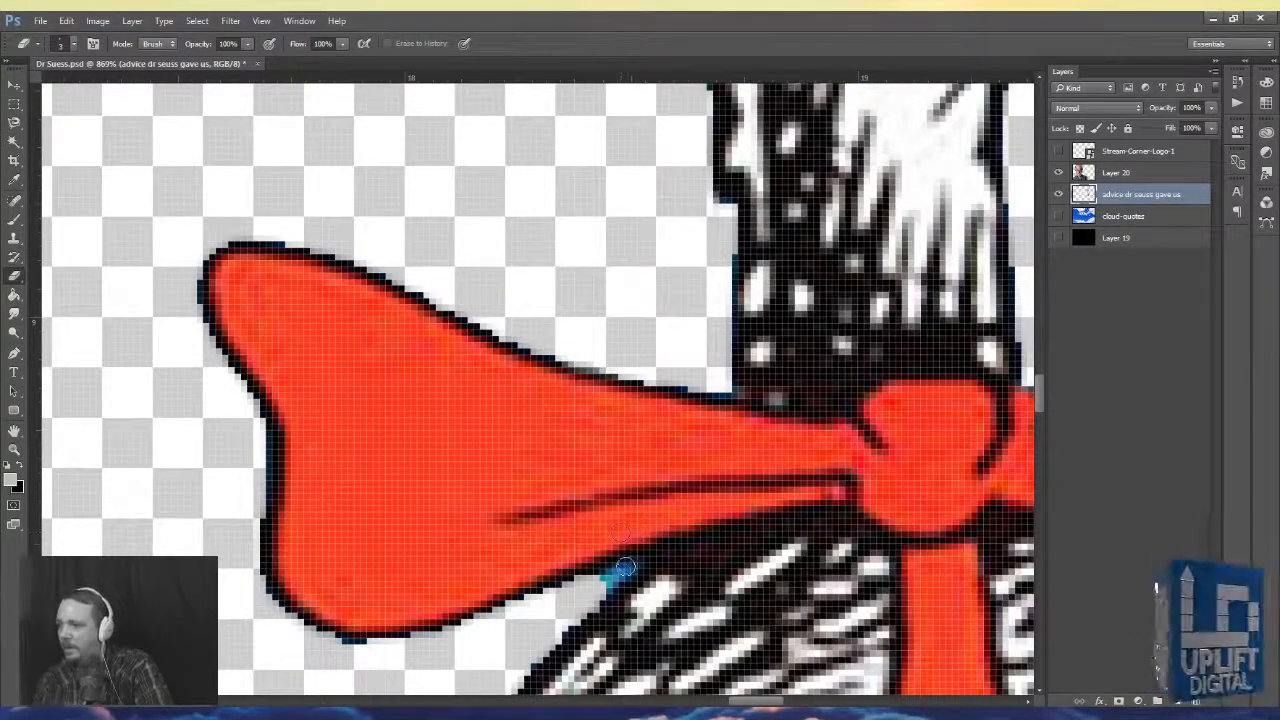
pyautogui.moveTo(631, 563); pyautogui.dragTo(606, 580)
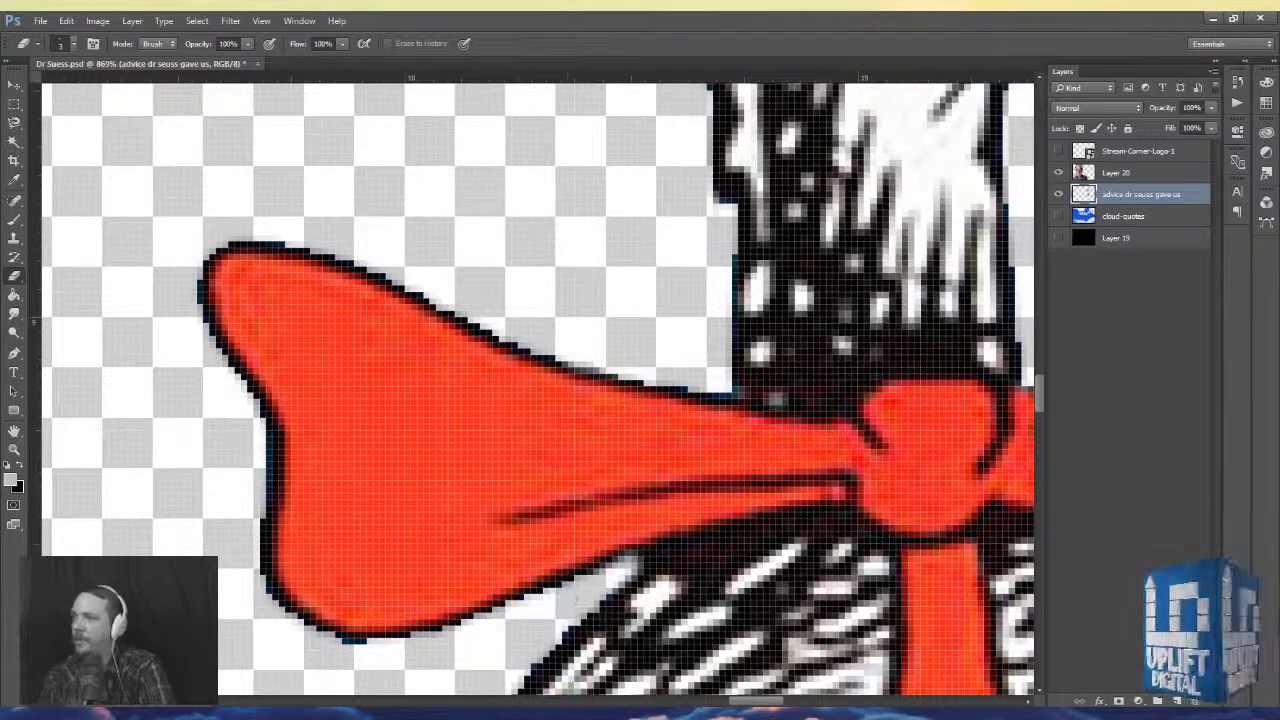
pyautogui.moveTo(709, 378); pyautogui.dragTo(728, 389)
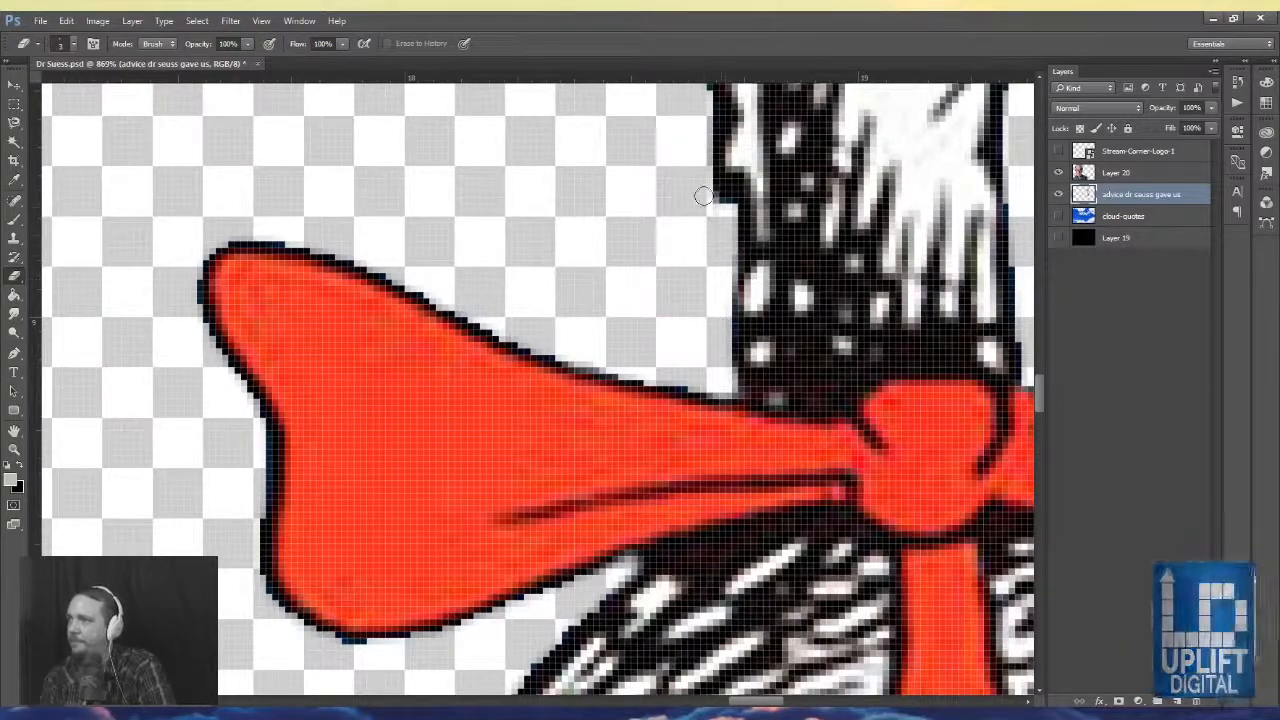
# - Erase the leftover blue fringe along the left outline of the cat's body below the bow tie
pyautogui.scroll(-10, 563, 288)
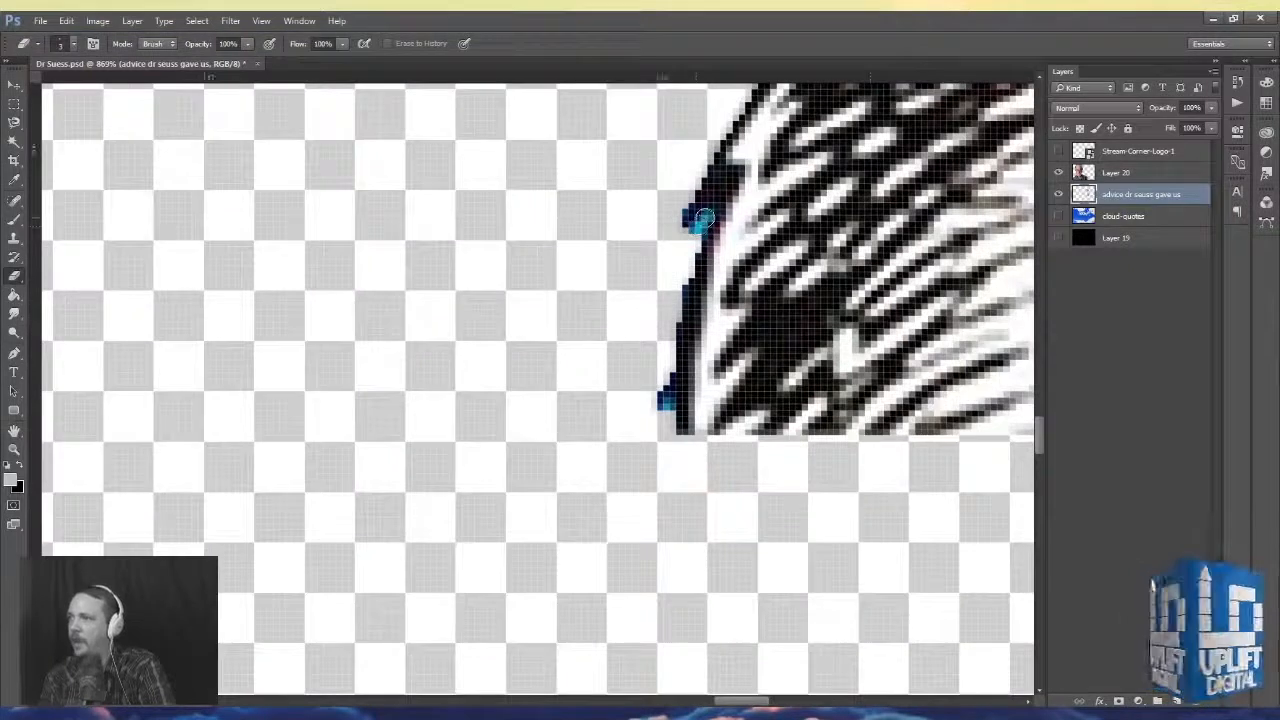
pyautogui.moveTo(697, 223)
pyautogui.mouseDown()
pyautogui.moveTo(687, 194)
pyautogui.moveTo(647, 314)
pyautogui.moveTo(690, 250)
pyautogui.moveTo(671, 316)
pyautogui.moveTo(666, 452)
pyautogui.mouseUp()
pyautogui.moveTo(656, 212); pyautogui.dragTo(610, 622)
# - Erase the dark blue fringe around the outer, lower and upper edges of the bow tie's left wing
pyautogui.moveTo(489, 209)
pyautogui.mouseDown()
pyautogui.moveTo(562, 482)
pyautogui.moveTo(467, 133)
pyautogui.mouseUp()
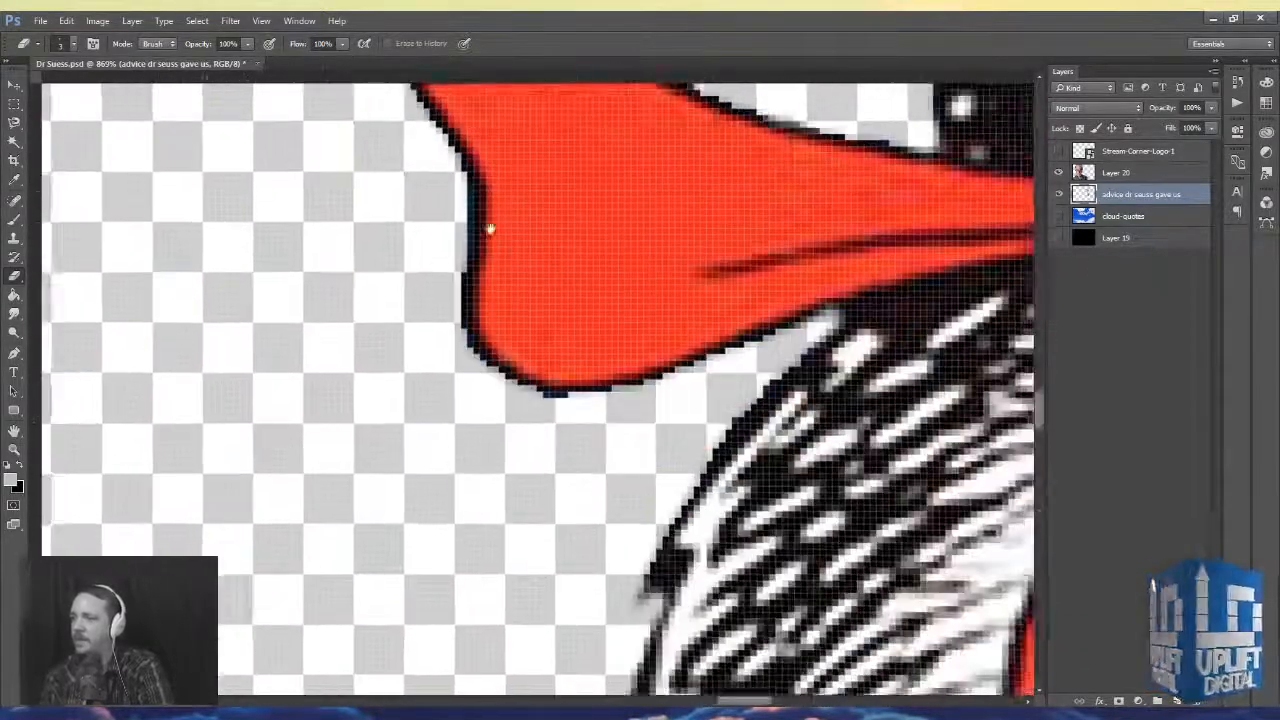
pyautogui.moveTo(574, 400)
pyautogui.mouseDown()
pyautogui.moveTo(561, 312)
pyautogui.moveTo(508, 306)
pyautogui.moveTo(534, 311)
pyautogui.mouseUp()
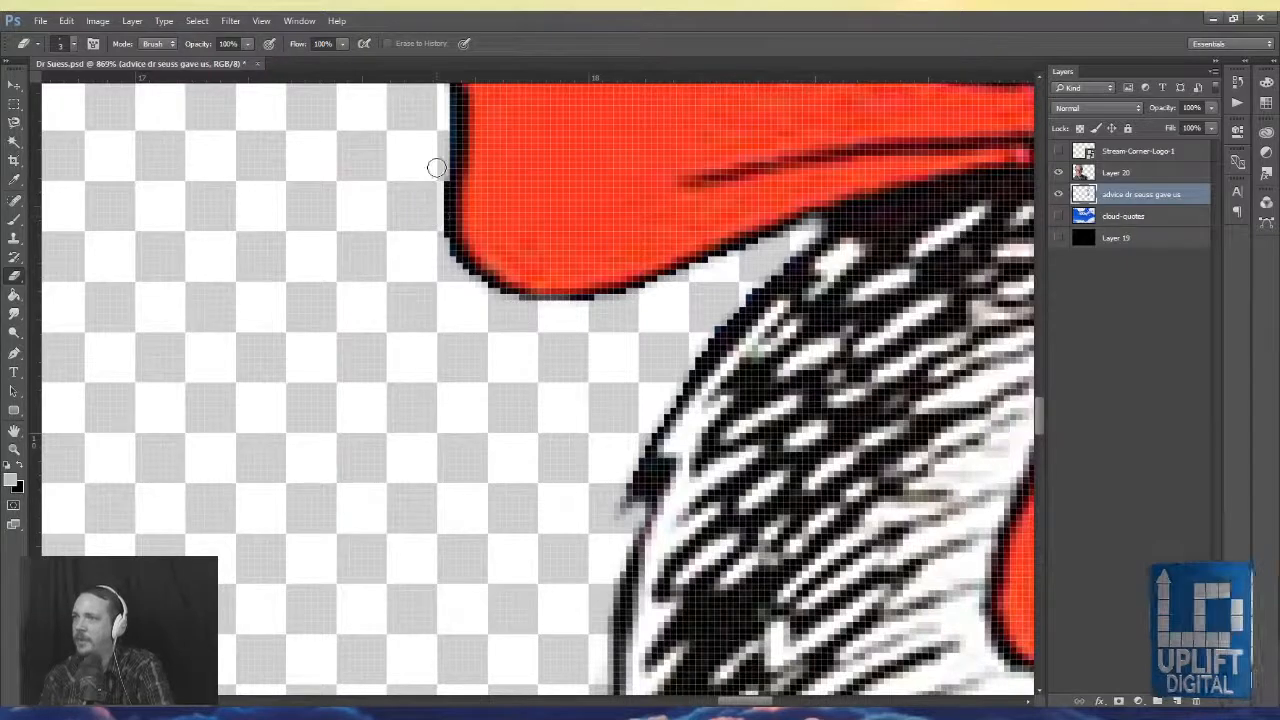
pyautogui.moveTo(436, 161); pyautogui.dragTo(456, 271)
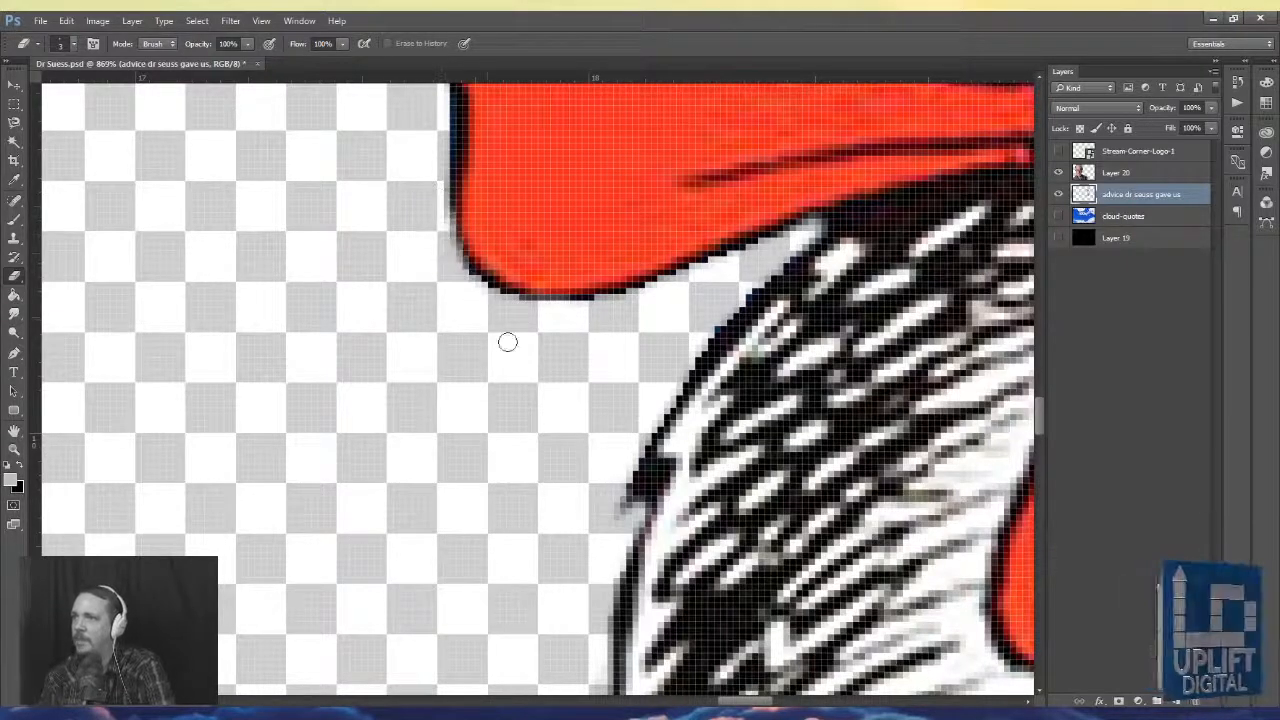
pyautogui.moveTo(429, 163); pyautogui.dragTo(517, 283)
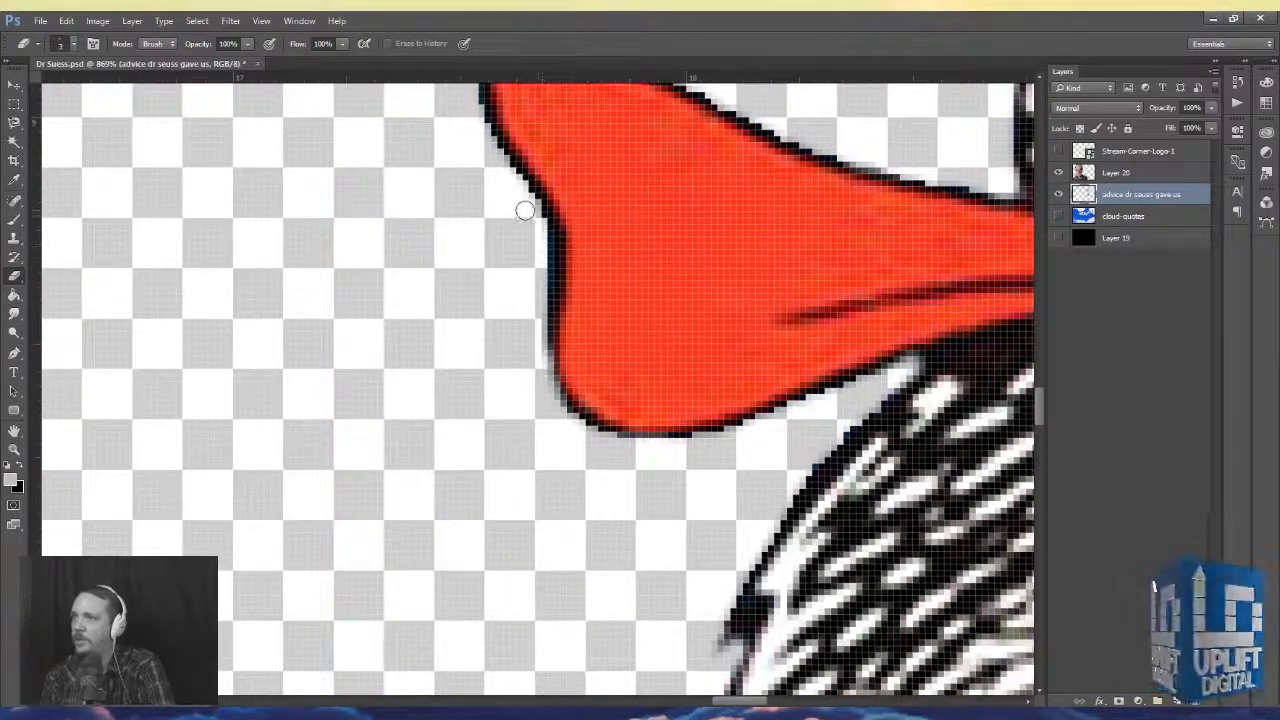
pyautogui.moveTo(523, 209)
pyautogui.mouseDown()
pyautogui.moveTo(543, 284)
pyautogui.moveTo(533, 401)
pyautogui.moveTo(538, 283)
pyautogui.moveTo(544, 347)
pyautogui.moveTo(538, 284)
pyautogui.moveTo(540, 345)
pyautogui.moveTo(508, 226)
pyautogui.moveTo(514, 277)
pyautogui.moveTo(531, 223)
pyautogui.moveTo(541, 343)
pyautogui.mouseUp()
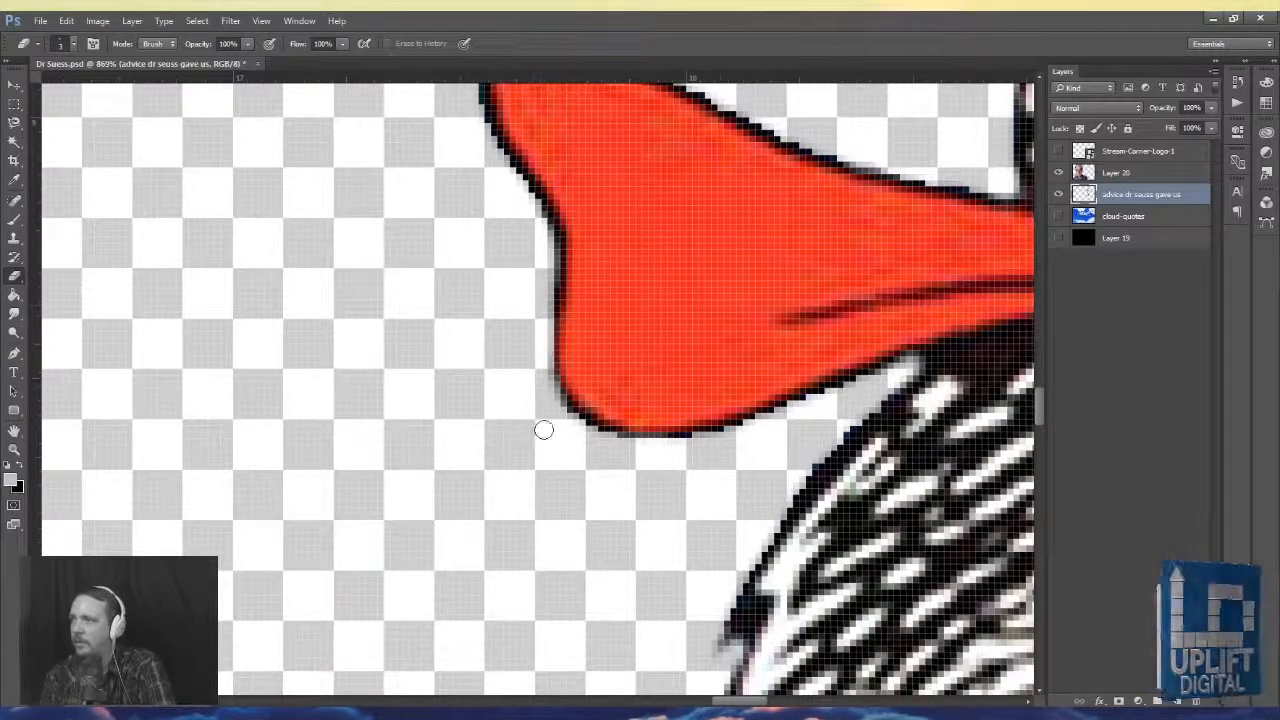
pyautogui.moveTo(726, 257); pyautogui.dragTo(646, 320)
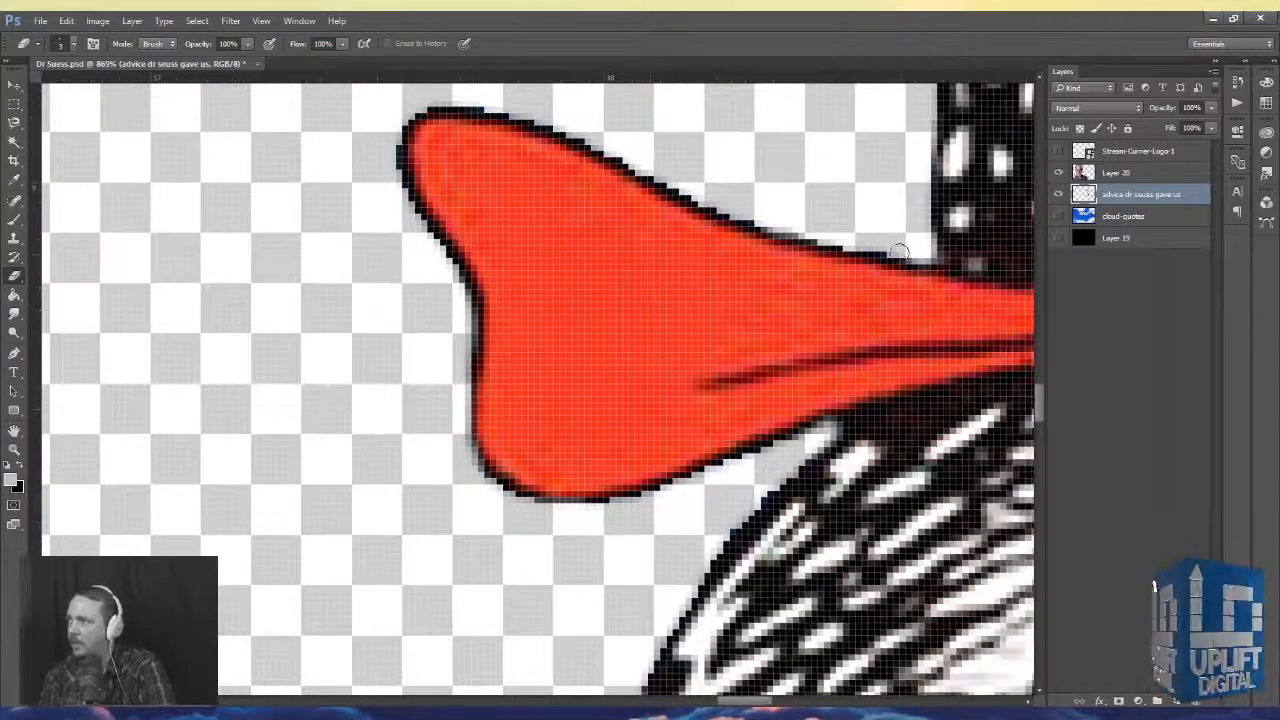
pyautogui.moveTo(906, 247)
pyautogui.mouseDown()
pyautogui.moveTo(860, 238)
pyautogui.moveTo(898, 241)
pyautogui.mouseUp()
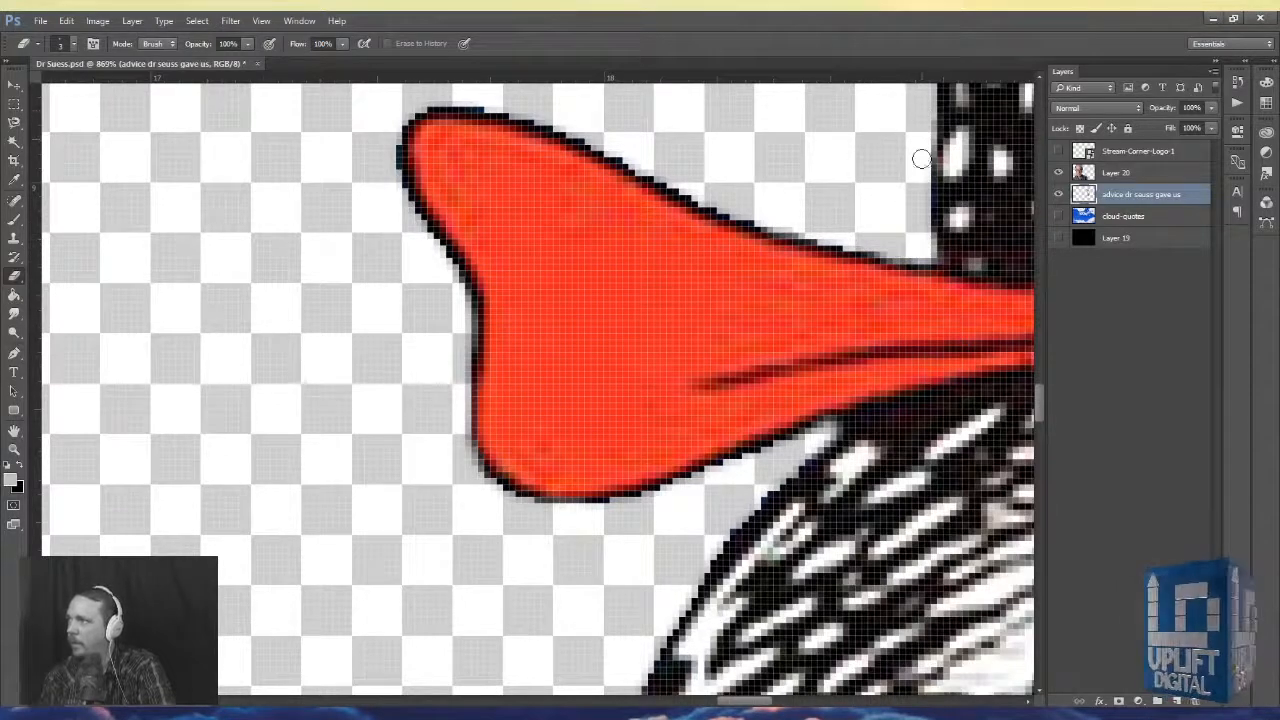
# - Erase the blue remnants along the left side of the cat's neck and the jagged cheek fur near the whiskers
pyautogui.moveTo(827, 227); pyautogui.dragTo(562, 448)
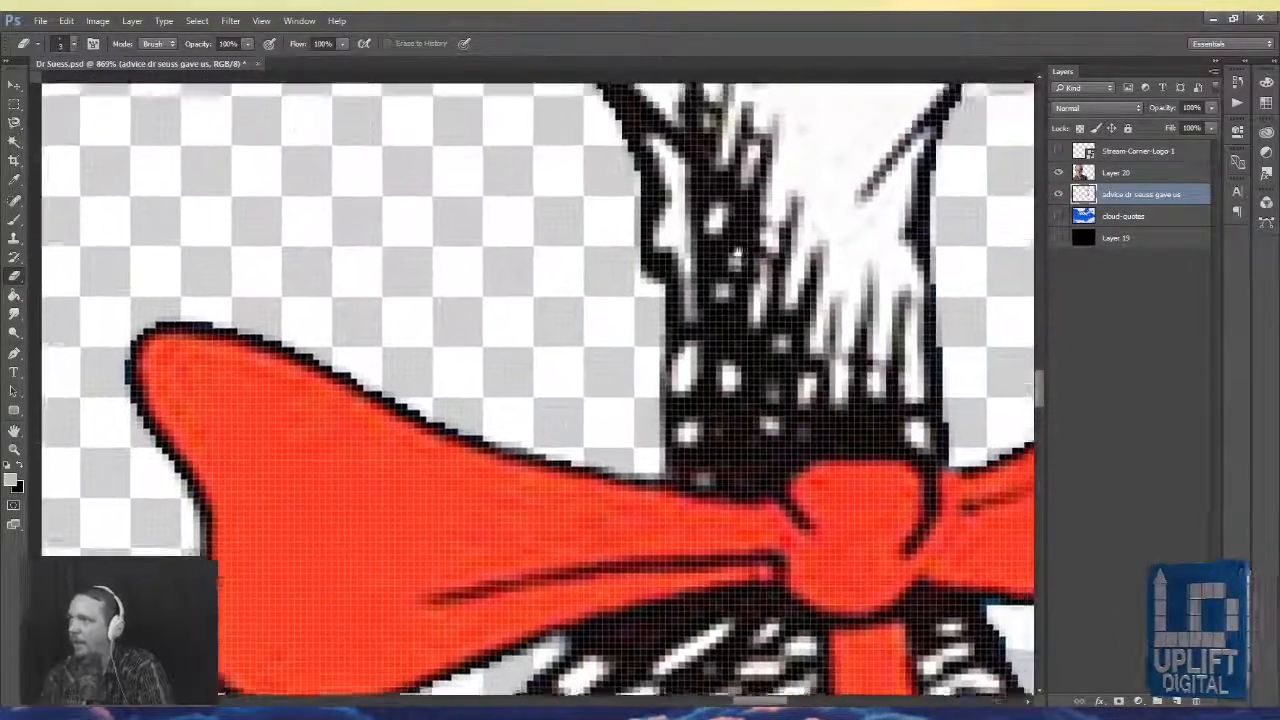
pyautogui.moveTo(512, 130); pyautogui.dragTo(571, 423)
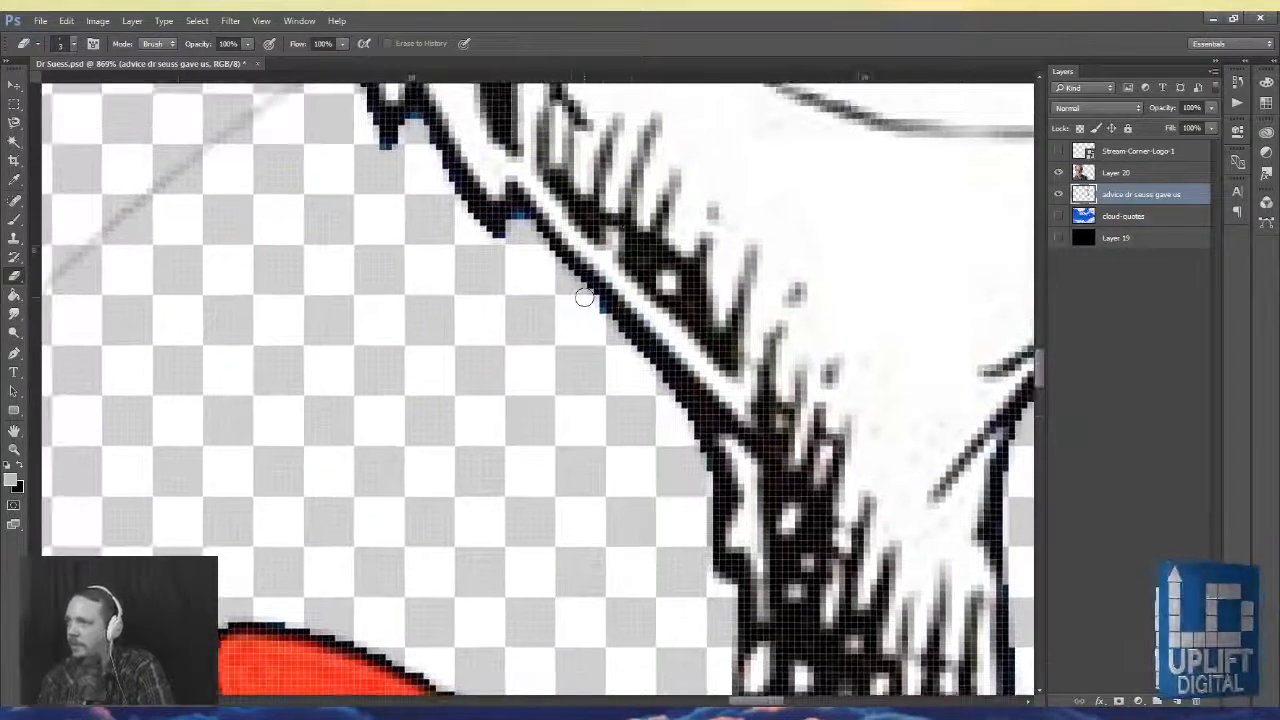
pyautogui.moveTo(583, 294); pyautogui.dragTo(613, 329)
pyautogui.moveTo(514, 210); pyautogui.dragTo(521, 215)
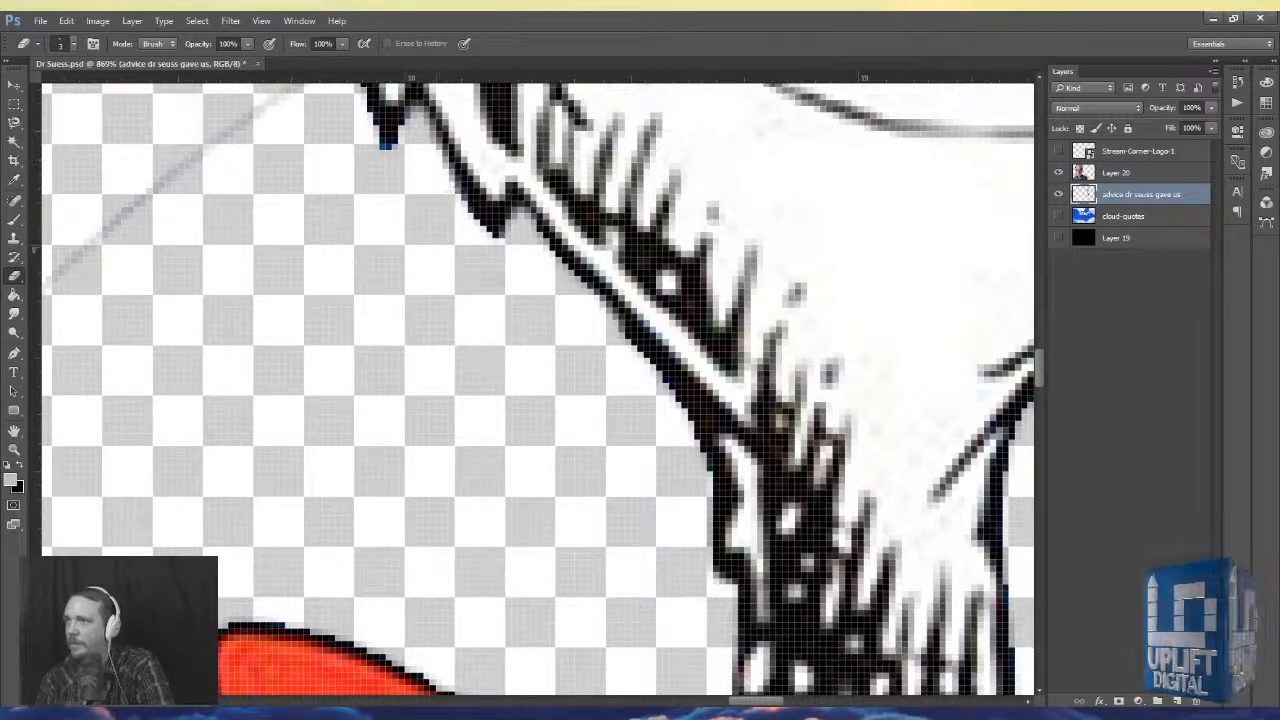
pyautogui.moveTo(395, 183); pyautogui.dragTo(600, 253)
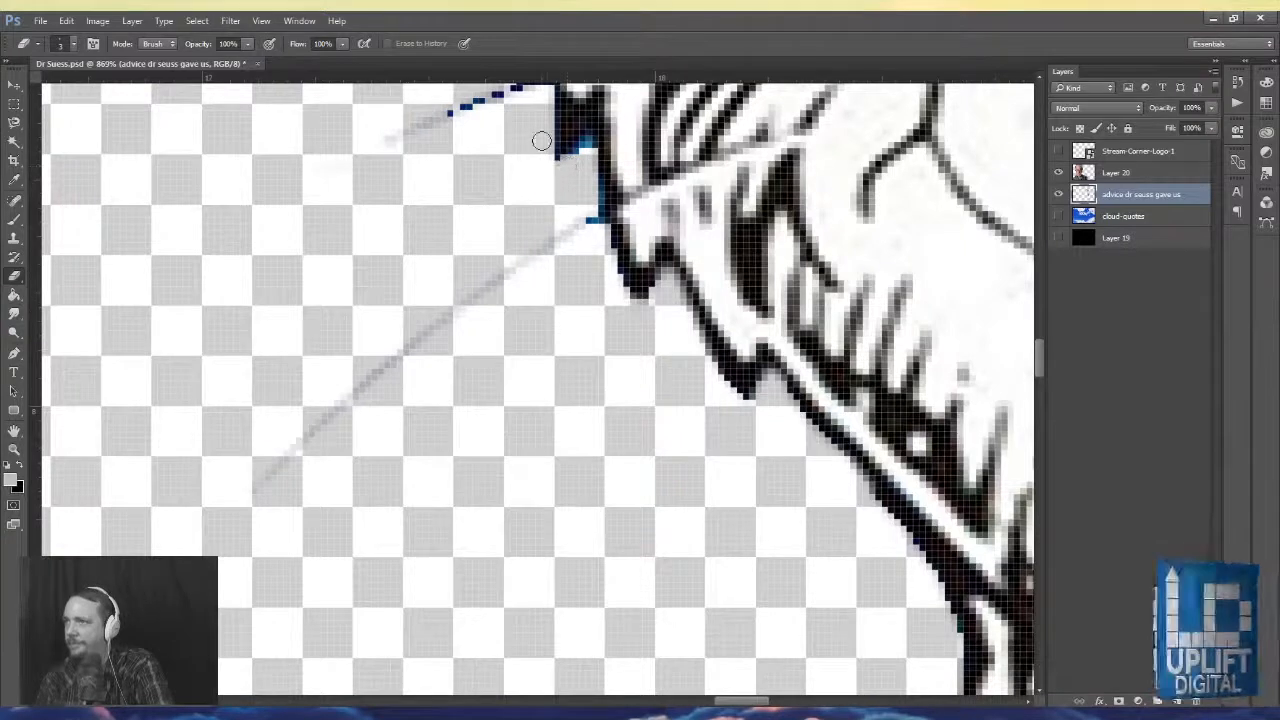
pyautogui.click(587, 138)
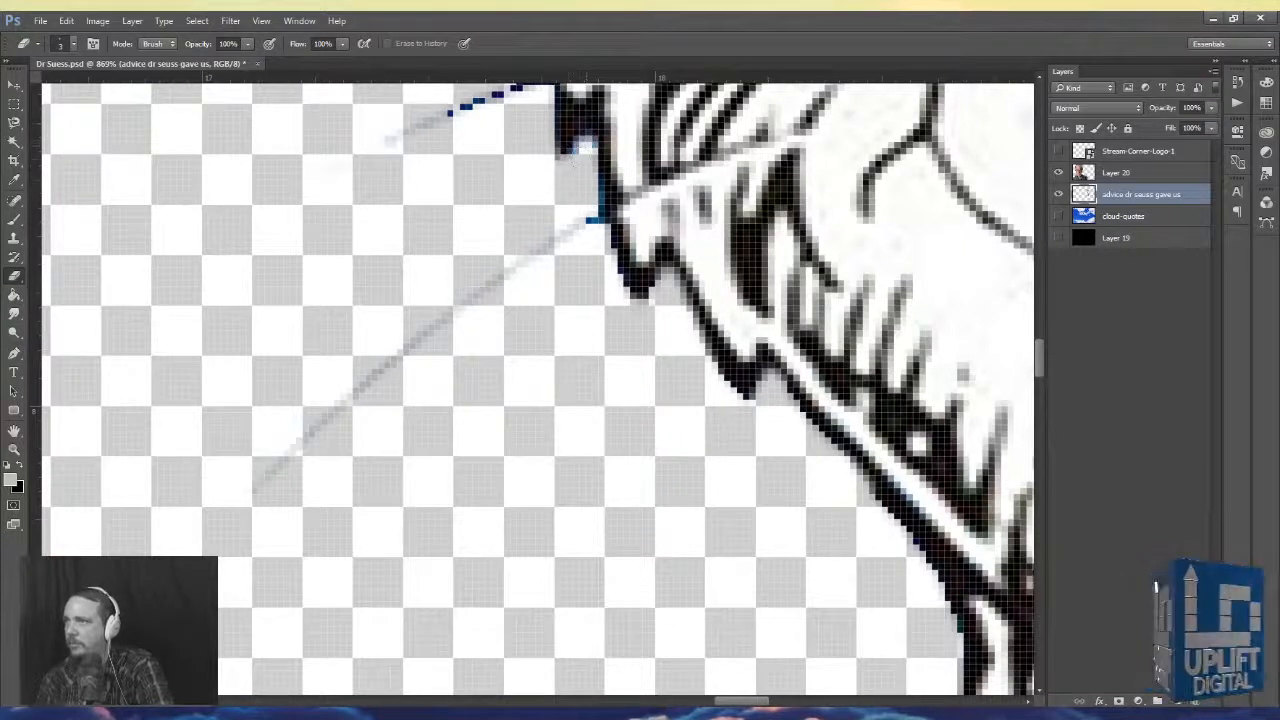
pyautogui.moveTo(585, 147); pyautogui.dragTo(593, 191)
# - Erase the leftover blue pixels around the cat's left ear and along the lower left edge of the hat
pyautogui.scroll(5, 537, 286)
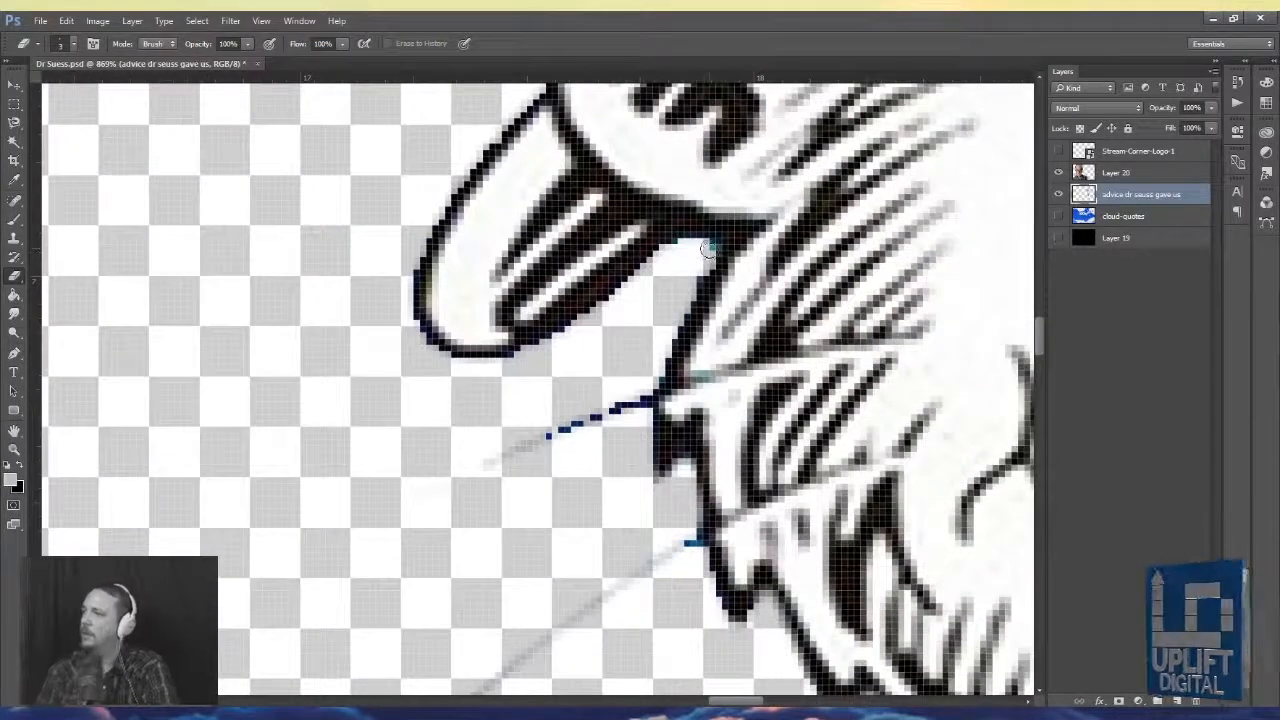
pyautogui.scroll(10, 665, 133)
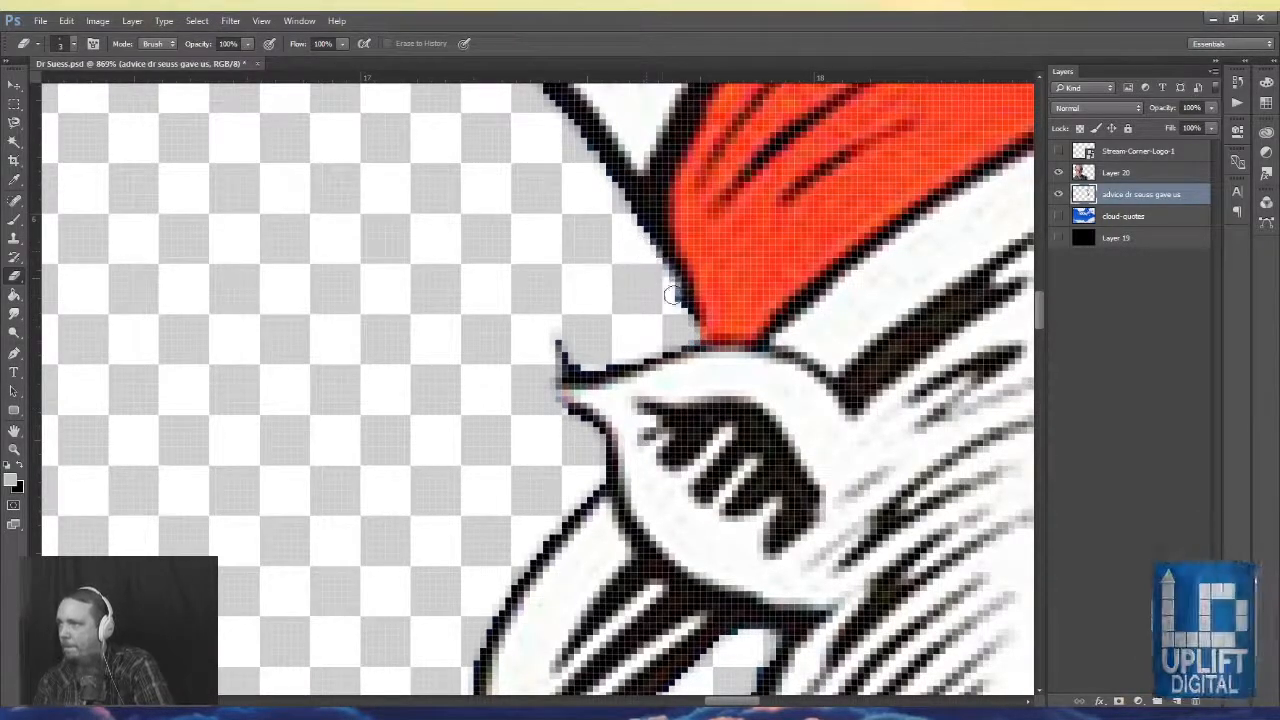
pyautogui.moveTo(580, 189); pyautogui.dragTo(673, 334)
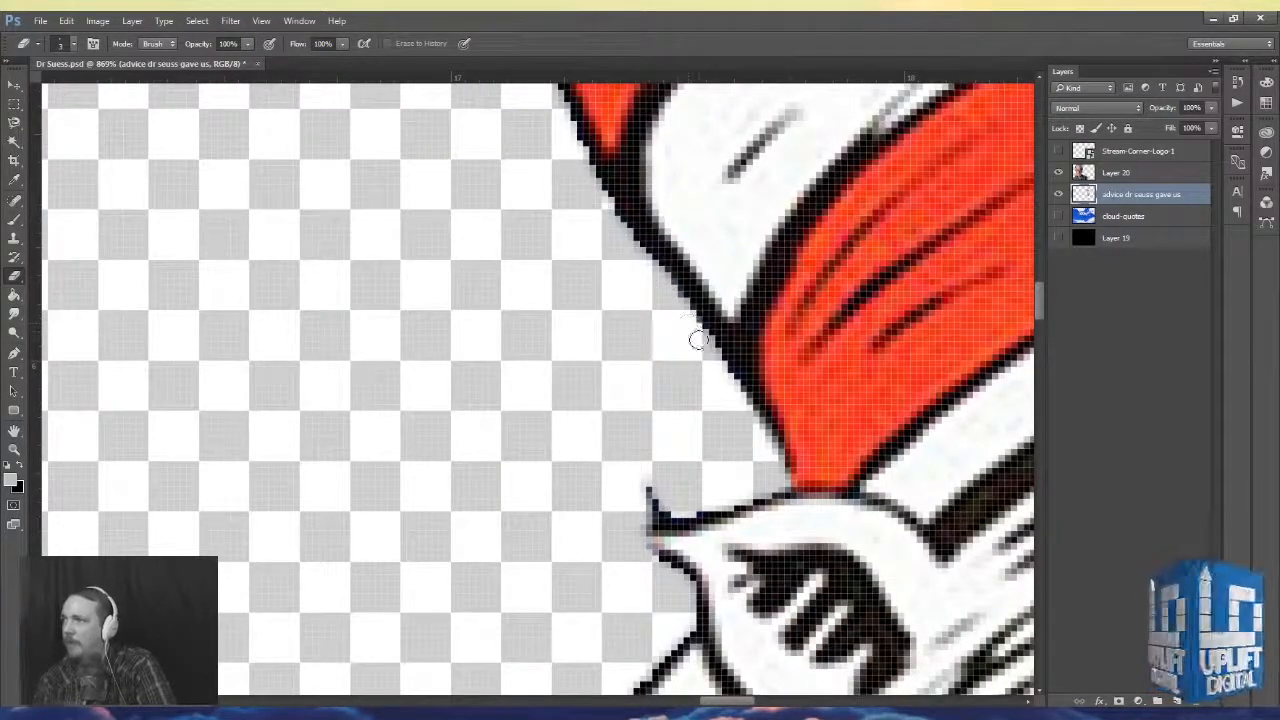
pyautogui.moveTo(560, 186); pyautogui.dragTo(654, 337)
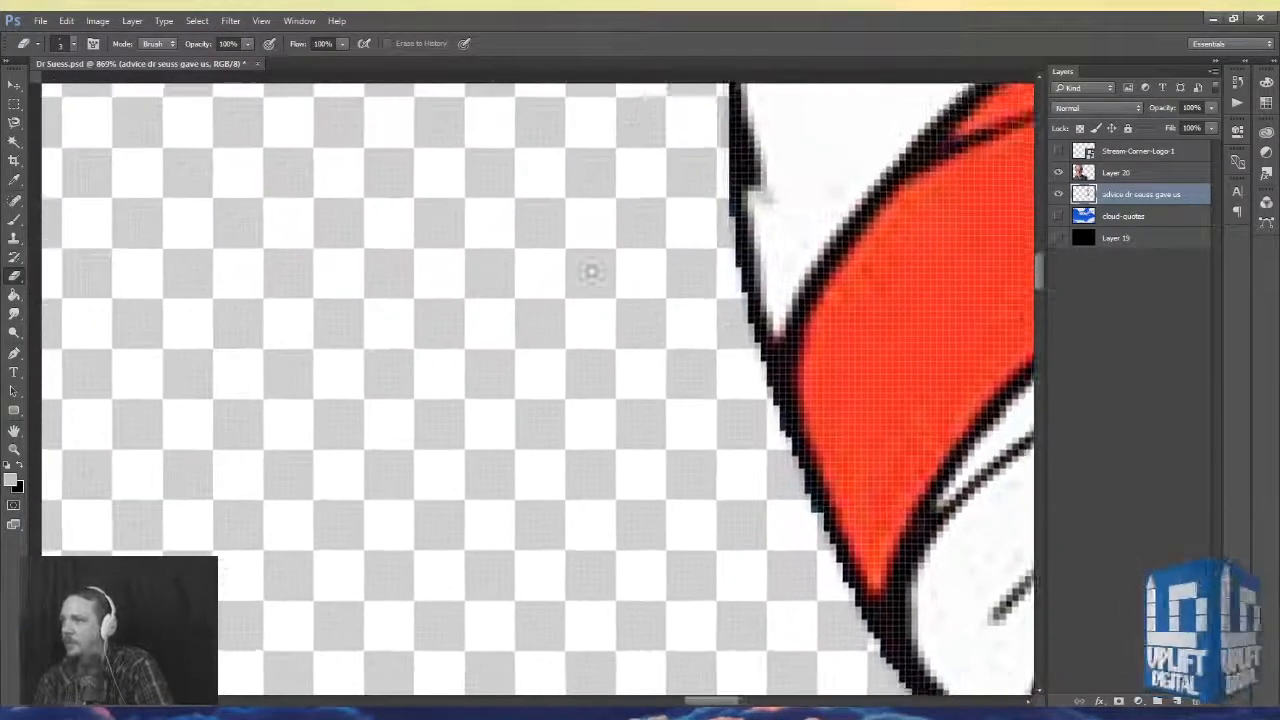
pyautogui.moveTo(591, 271); pyautogui.dragTo(550, 237)
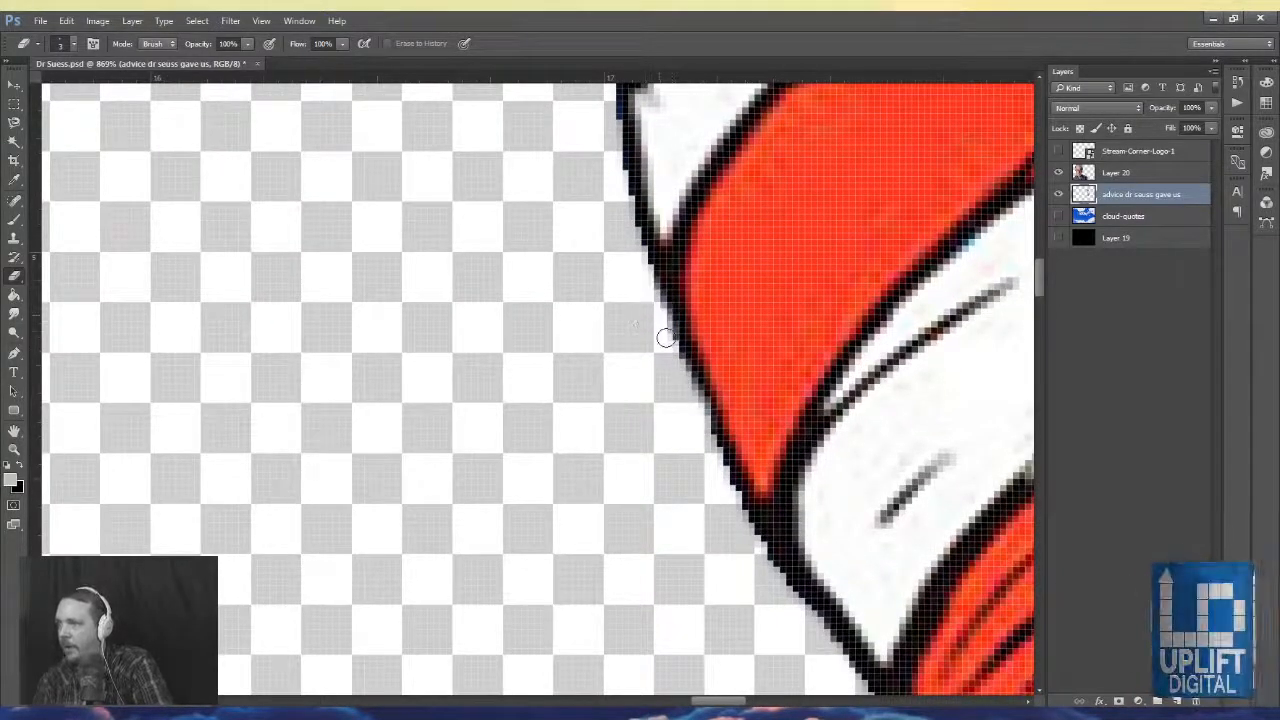
# - Erase the dark blue fringe along the upper left outline of the striped hat
pyautogui.moveTo(568, 132)
pyautogui.mouseDown()
pyautogui.moveTo(565, 273)
pyautogui.moveTo(581, 315)
pyautogui.mouseUp()
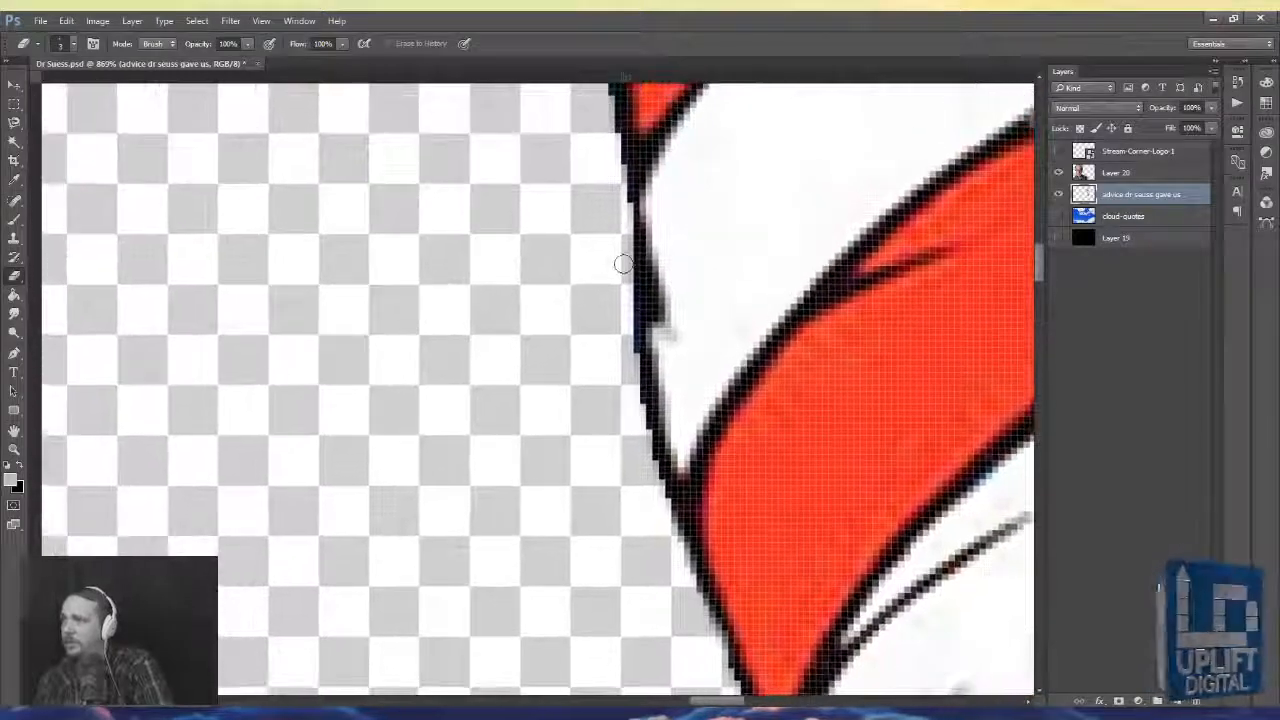
pyautogui.moveTo(579, 181); pyautogui.dragTo(580, 458)
pyautogui.moveTo(628, 124)
pyautogui.mouseDown()
pyautogui.moveTo(603, 292)
pyautogui.moveTo(601, 433)
pyautogui.mouseUp()
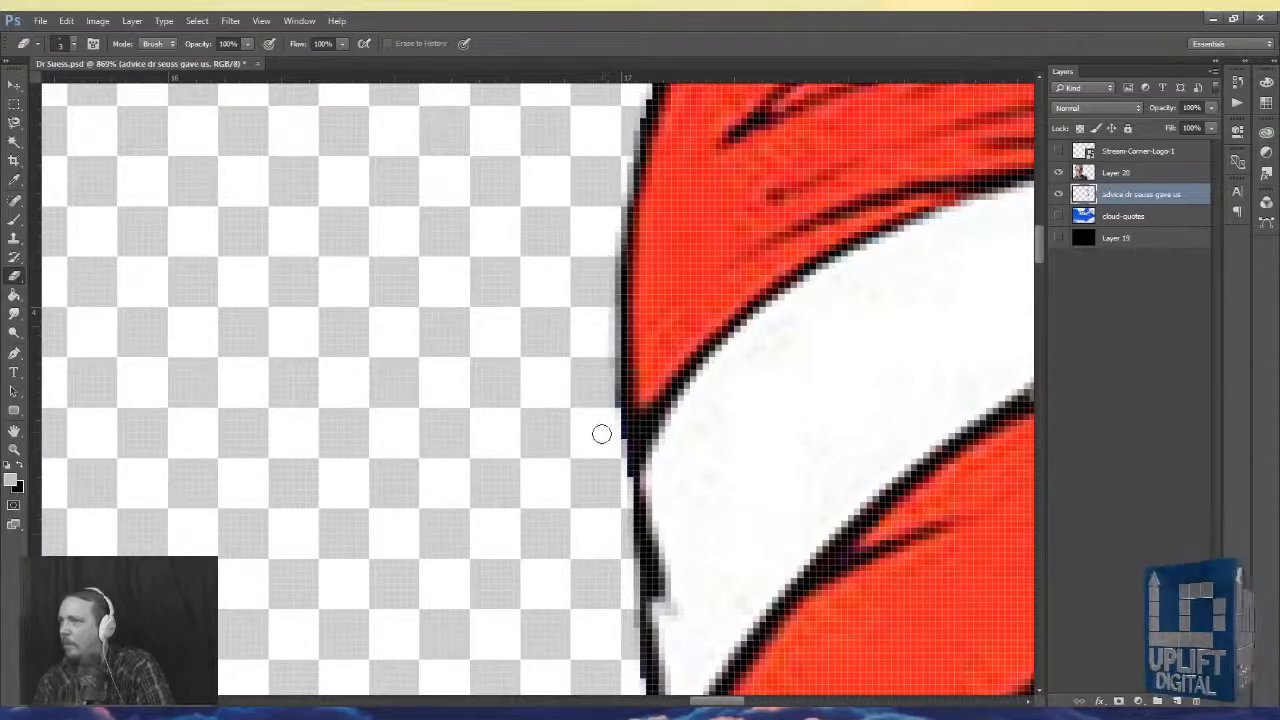
pyautogui.moveTo(576, 232); pyautogui.dragTo(448, 600)
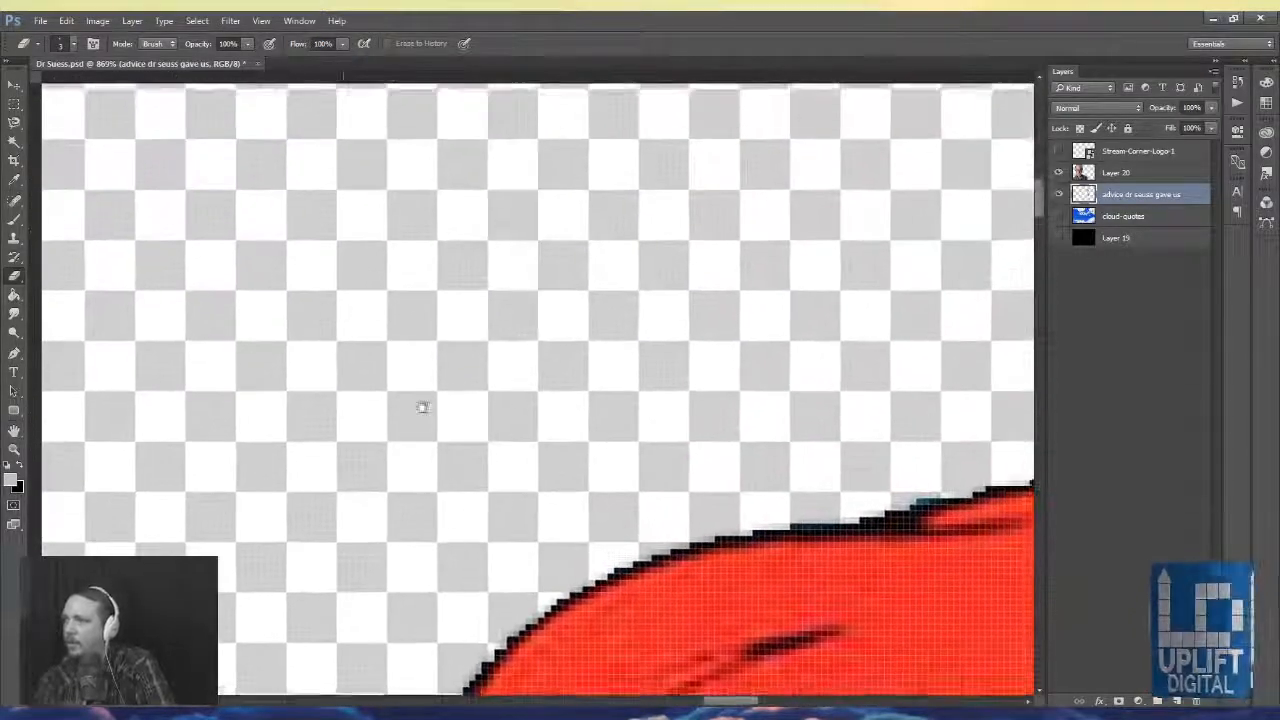
# - Erase the teal pixels on the hat's top edge and the stray blue marks at its upper right tip
pyautogui.moveTo(423, 406); pyautogui.dragTo(257, 229)
pyautogui.moveTo(315, 350); pyautogui.dragTo(286, 510)
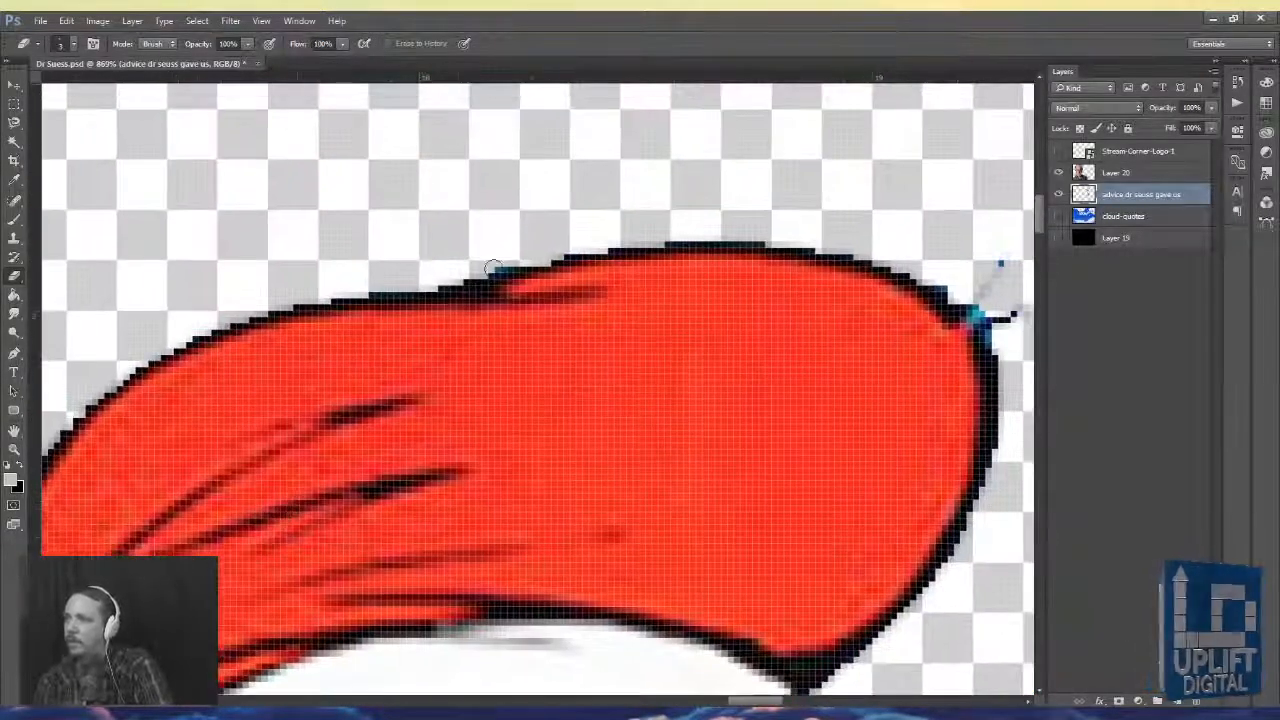
pyautogui.moveTo(535, 258); pyautogui.dragTo(478, 276)
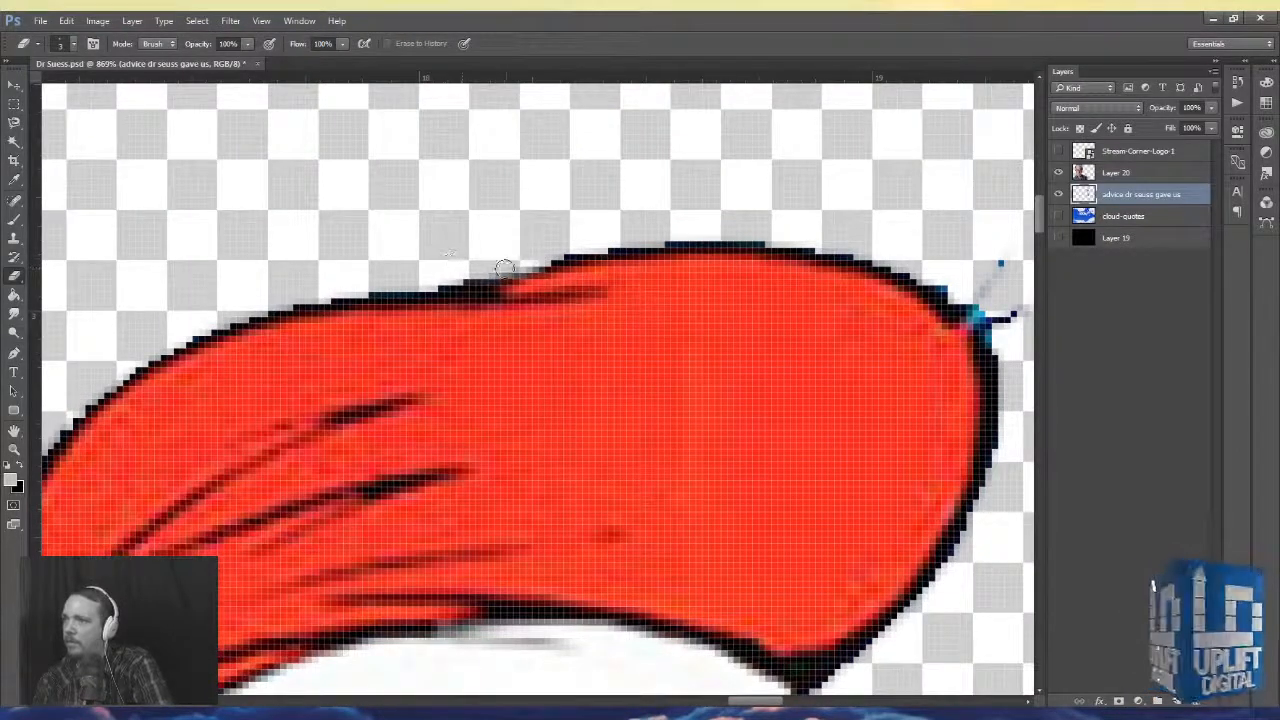
pyautogui.moveTo(838, 257); pyautogui.dragTo(510, 246)
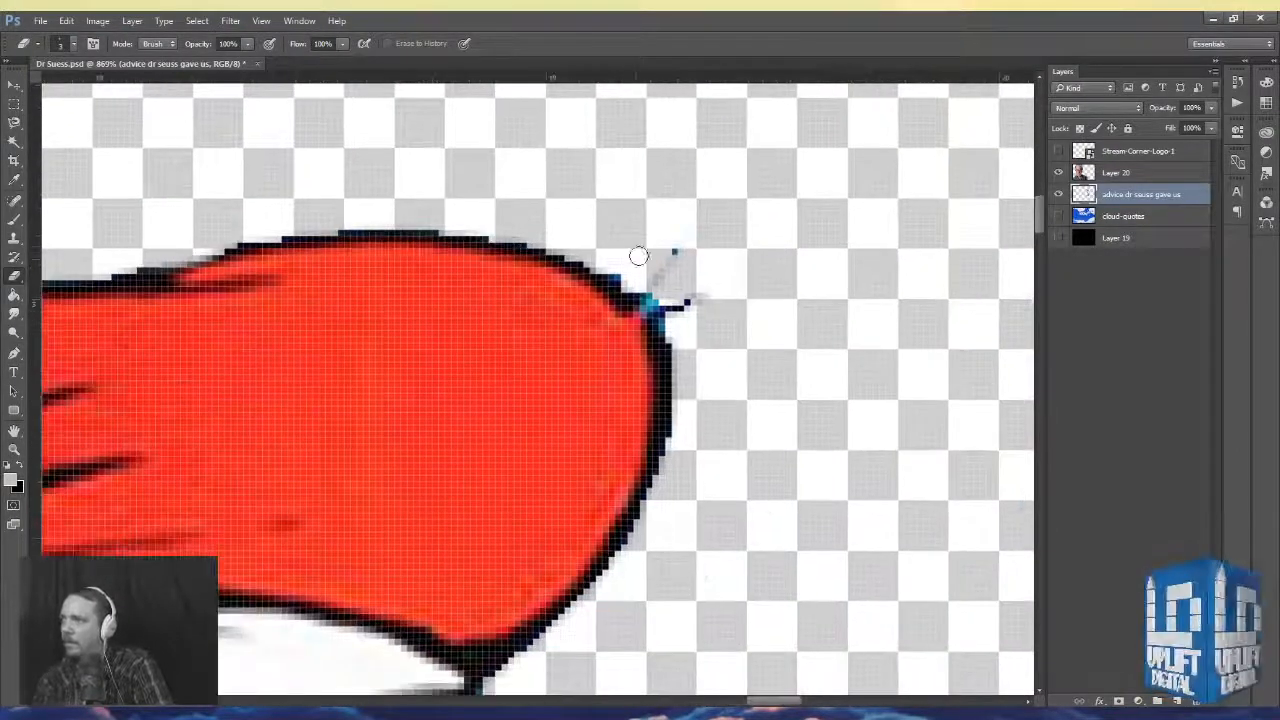
pyautogui.moveTo(598, 256)
pyautogui.mouseDown()
pyautogui.moveTo(677, 334)
pyautogui.moveTo(661, 269)
pyautogui.mouseUp()
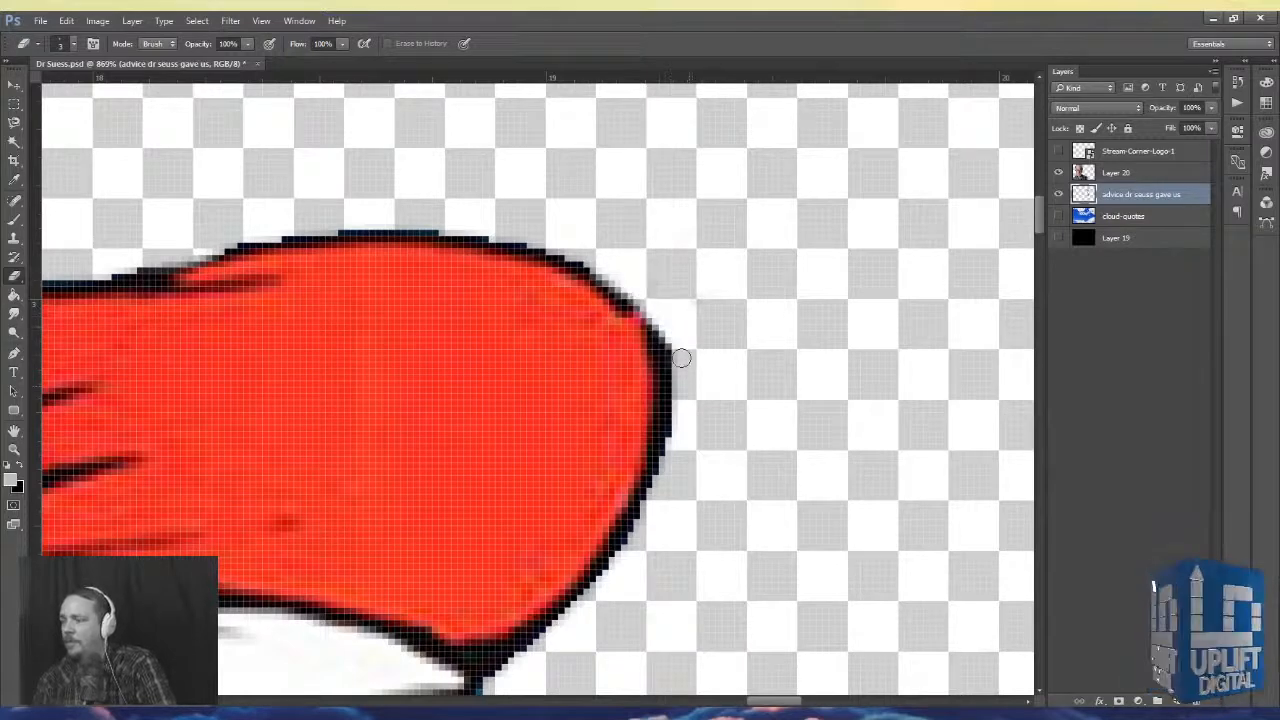
# - Erase the blue fringe on the hat's right edge beside the upper white stripe and the notch in the red stripe below it
pyautogui.press('space')
pyautogui.moveTo(669, 486); pyautogui.dragTo(712, 270)
pyautogui.moveTo(610, 261); pyautogui.dragTo(705, 281)
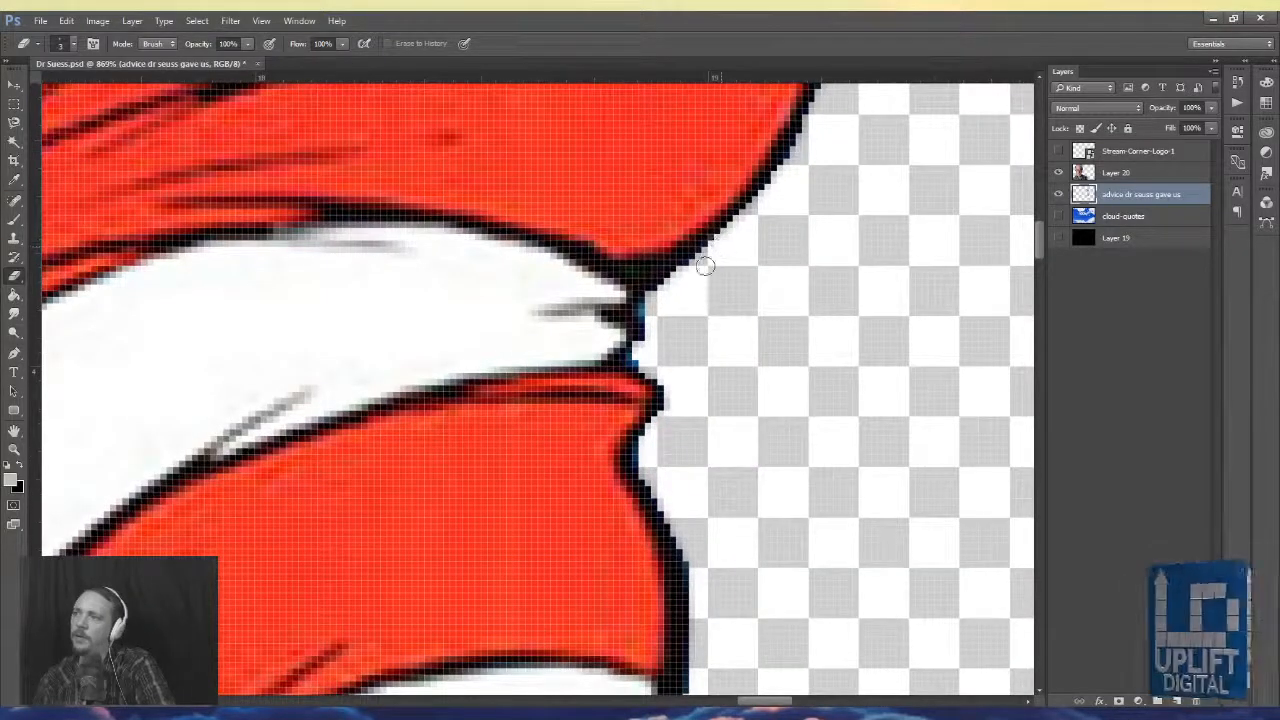
pyautogui.moveTo(652, 310)
pyautogui.mouseDown()
pyautogui.moveTo(650, 363)
pyautogui.moveTo(637, 355)
pyautogui.moveTo(697, 360)
pyautogui.mouseUp()
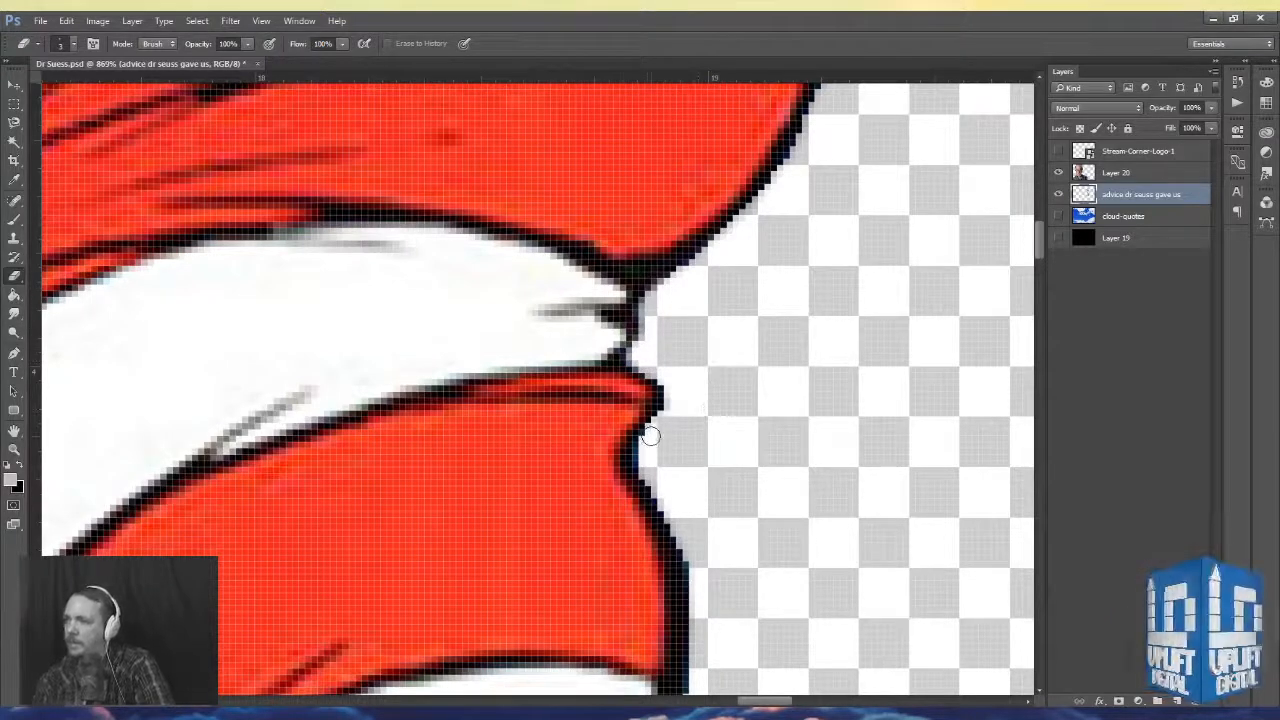
pyautogui.moveTo(650, 436)
pyautogui.mouseDown()
pyautogui.moveTo(640, 466)
pyautogui.moveTo(675, 493)
pyautogui.mouseUp()
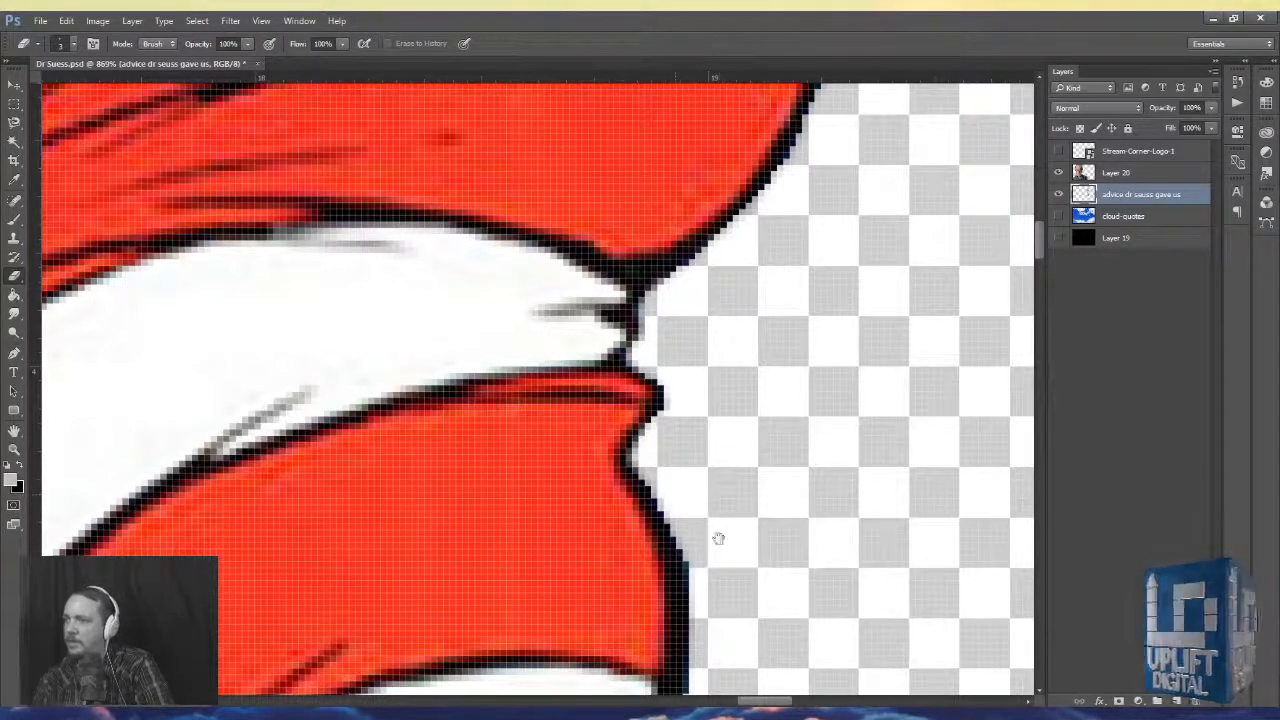
pyautogui.moveTo(718, 539); pyautogui.dragTo(695, 366)
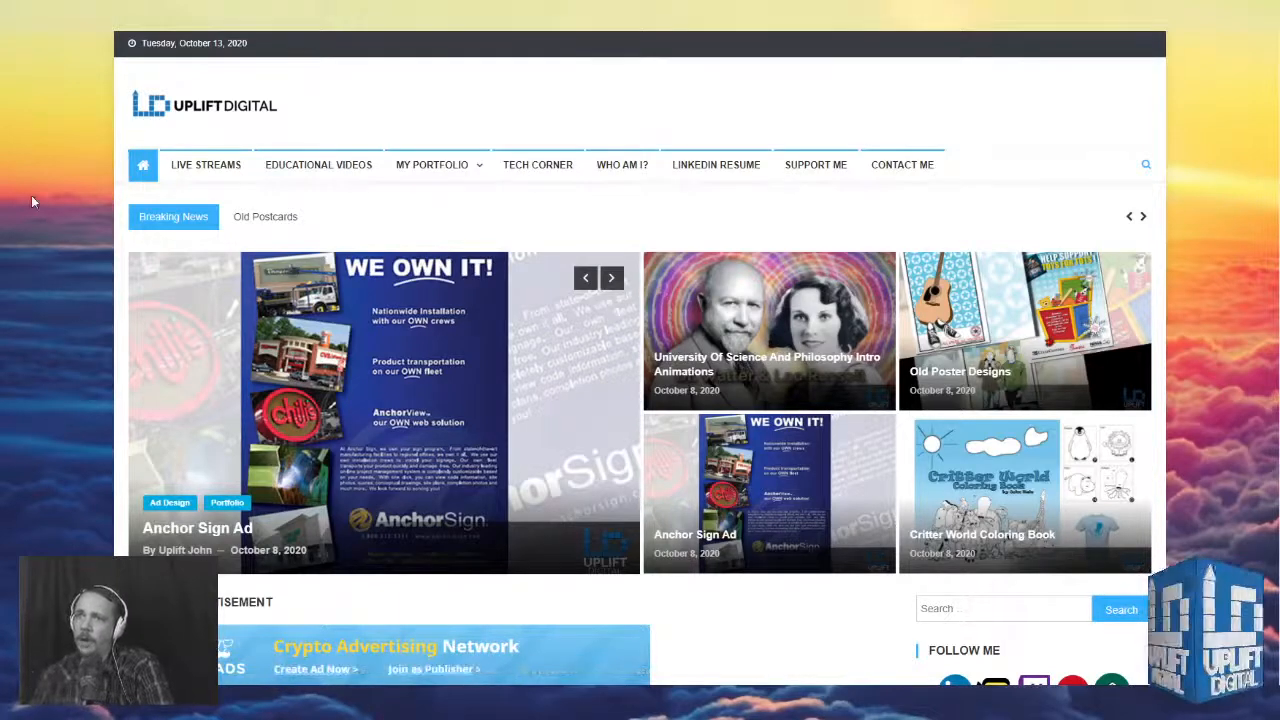
pyautogui.scroll(-3, 127, 228)
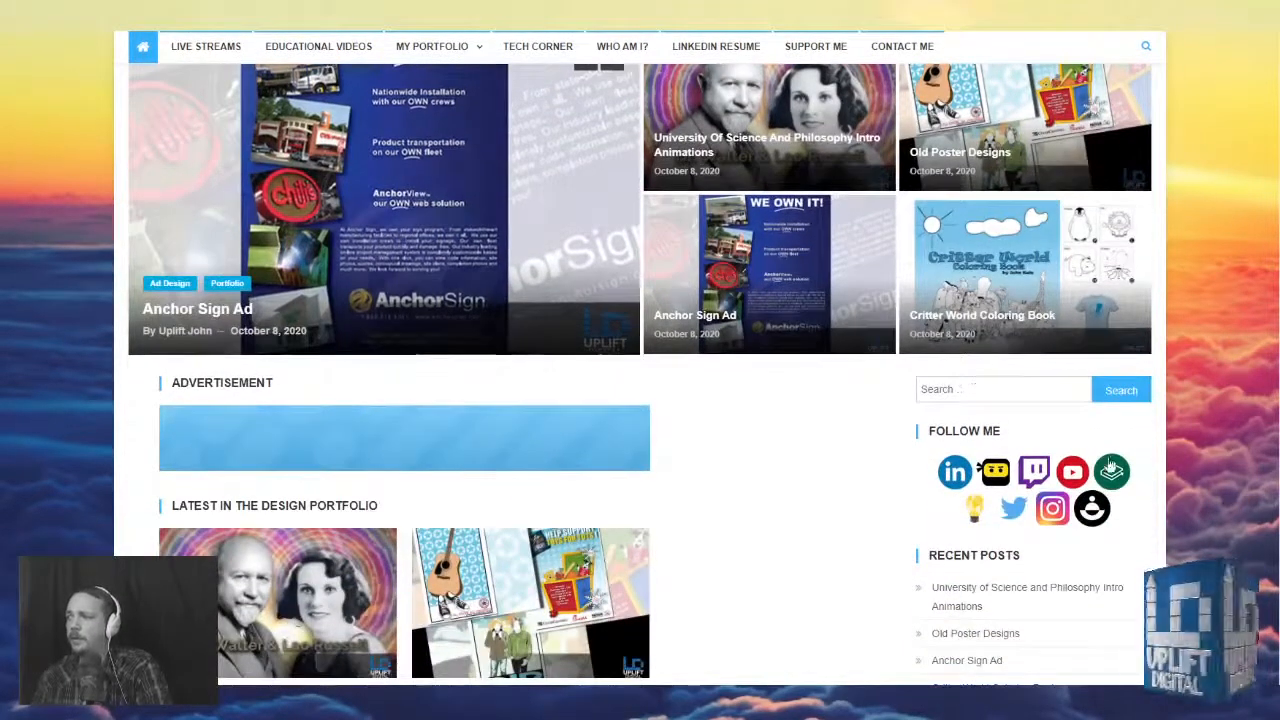
pyautogui.scroll(-1, 1155, 295)
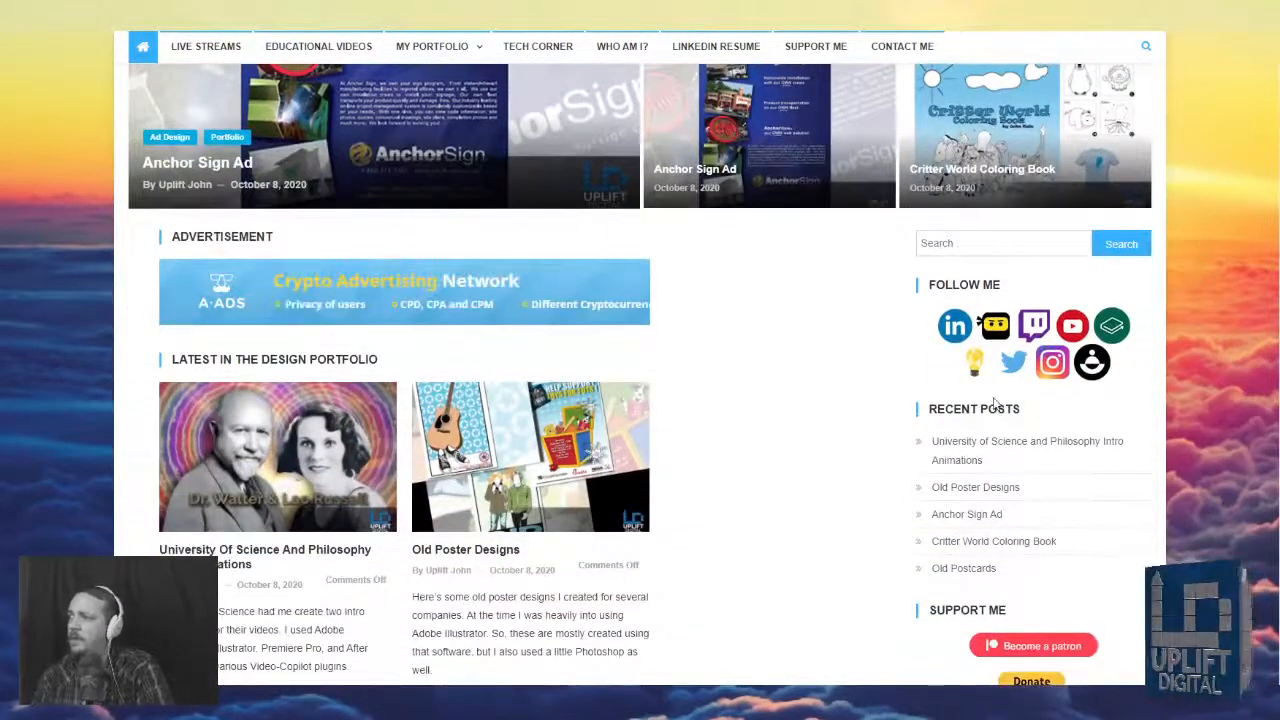
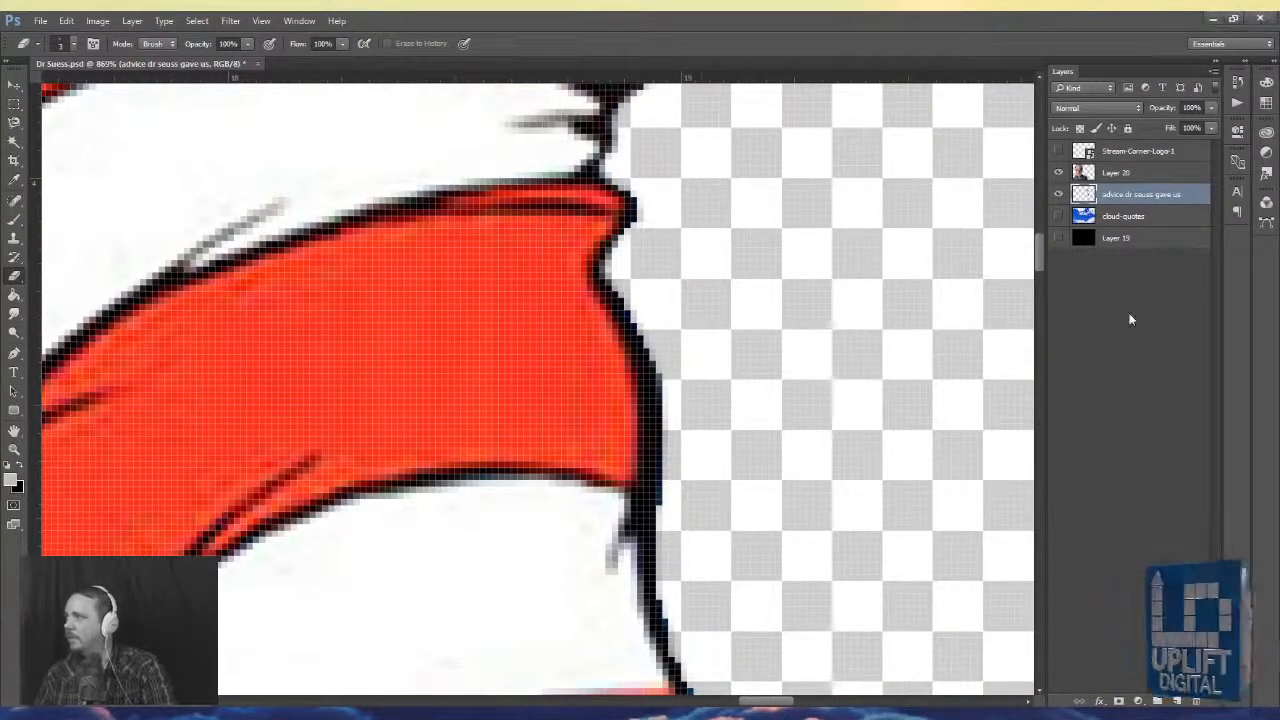
# - Erase the dark blue fringe along the hat's lower right edge and the blue pixels beneath the right end of the brim
pyautogui.moveTo(664, 378); pyautogui.dragTo(668, 511)
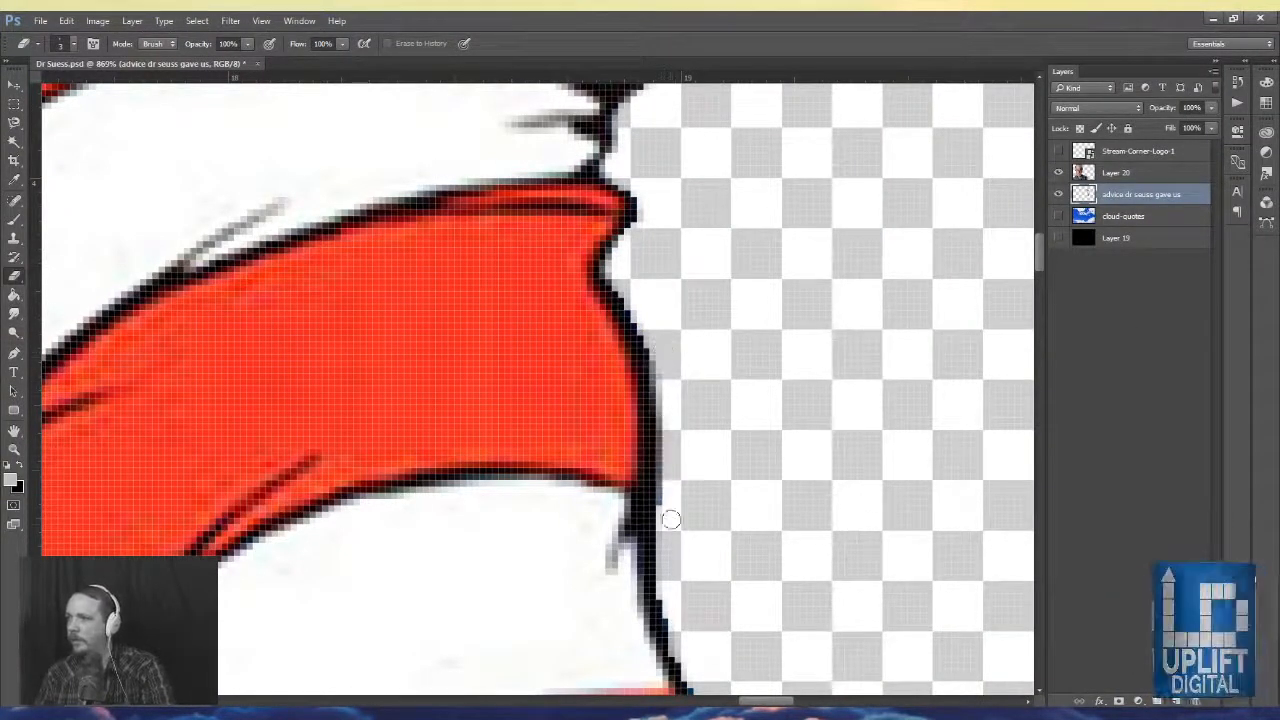
pyautogui.moveTo(655, 330)
pyautogui.mouseDown()
pyautogui.moveTo(541, 303)
pyautogui.moveTo(530, 330)
pyautogui.moveTo(515, 317)
pyautogui.moveTo(528, 389)
pyautogui.moveTo(583, 518)
pyautogui.moveTo(664, 584)
pyautogui.moveTo(700, 590)
pyautogui.mouseUp()
pyautogui.moveTo(700, 590)
pyautogui.mouseDown()
pyautogui.moveTo(483, 454)
pyautogui.moveTo(533, 488)
pyautogui.moveTo(651, 490)
pyautogui.moveTo(520, 492)
pyautogui.mouseUp()
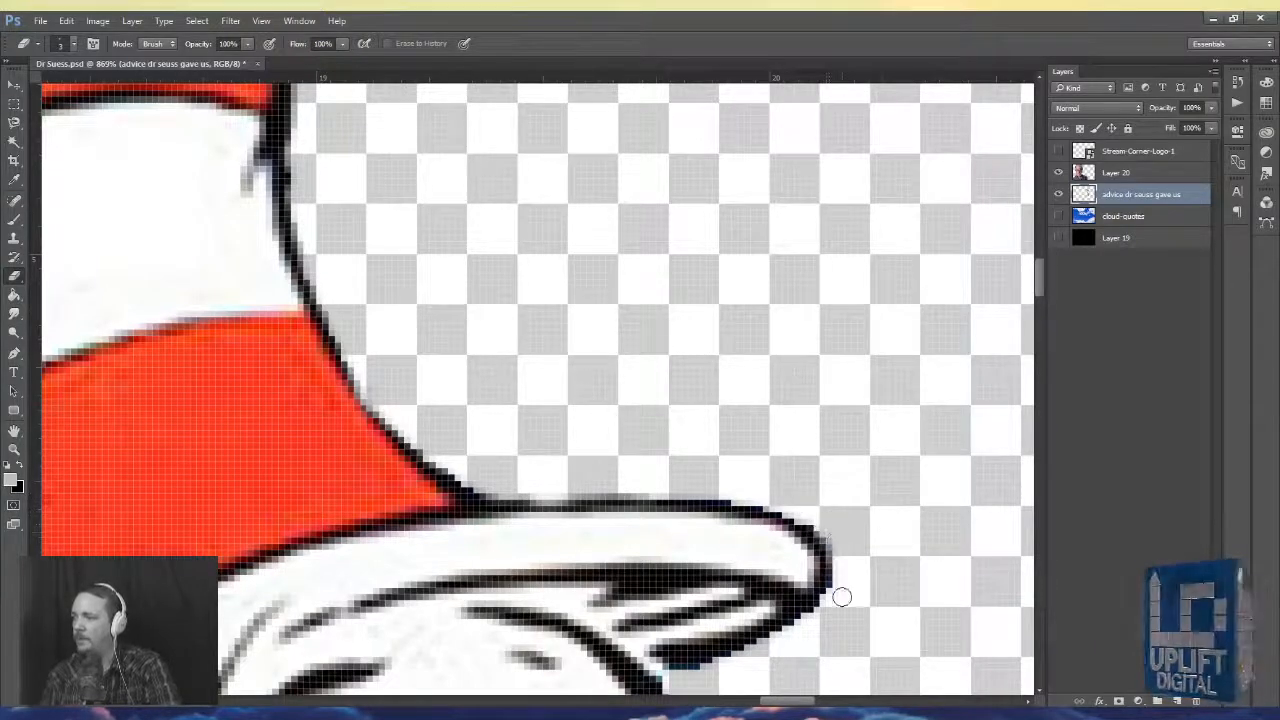
pyautogui.moveTo(823, 558)
pyautogui.mouseDown()
pyautogui.moveTo(824, 508)
pyautogui.moveTo(786, 400)
pyautogui.mouseUp()
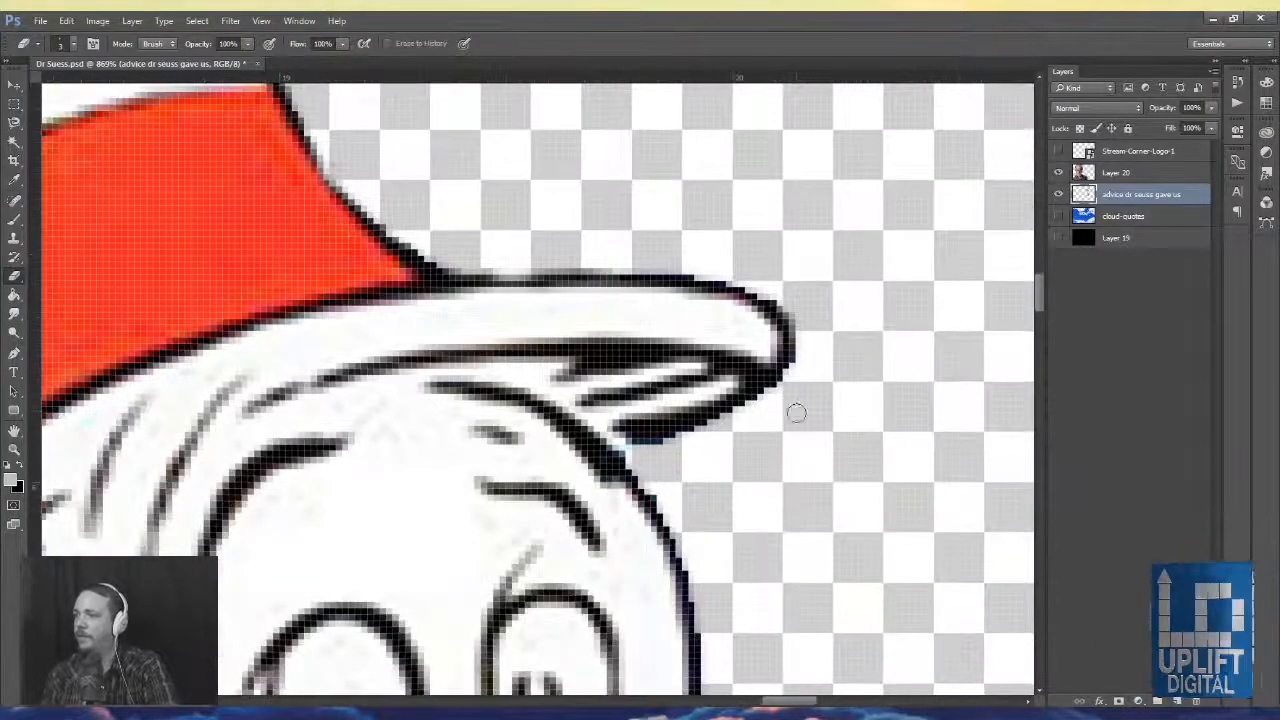
pyautogui.moveTo(667, 450); pyautogui.dragTo(630, 456)
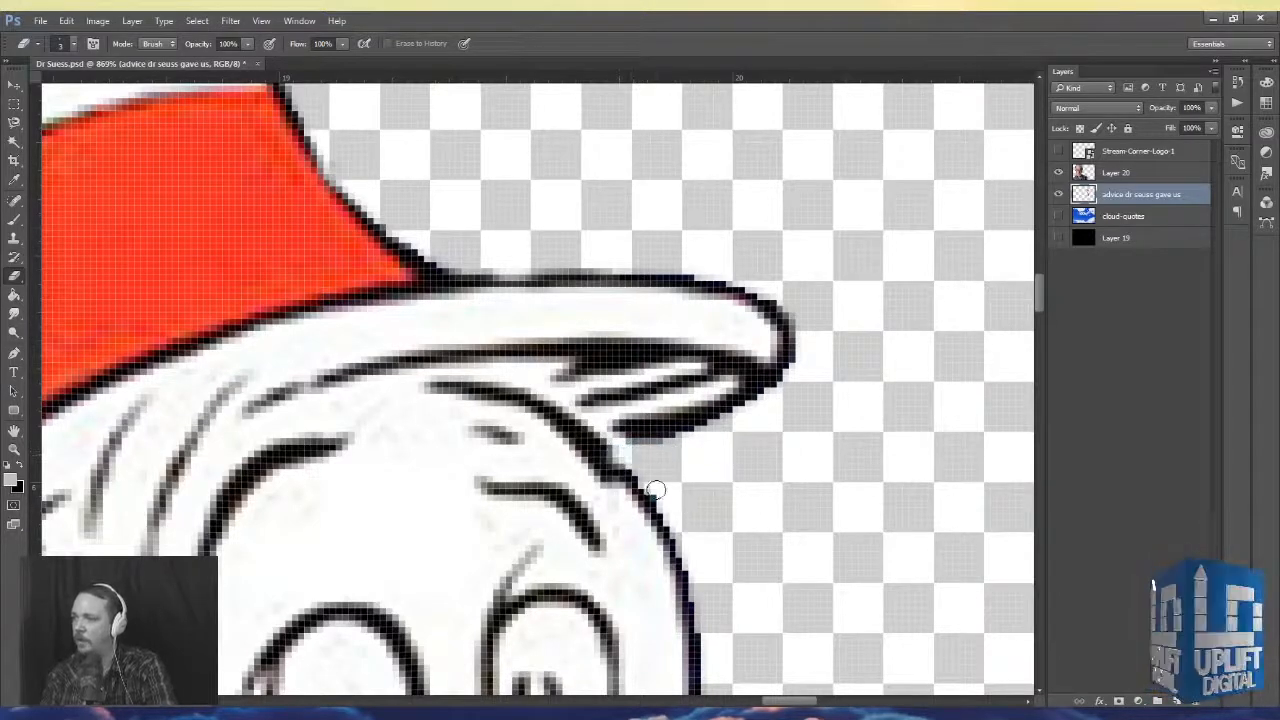
# - Erase the blue fringe beneath the cat's muzzle and along the right side of the jaw
pyautogui.moveTo(778, 690); pyautogui.dragTo(603, 322)
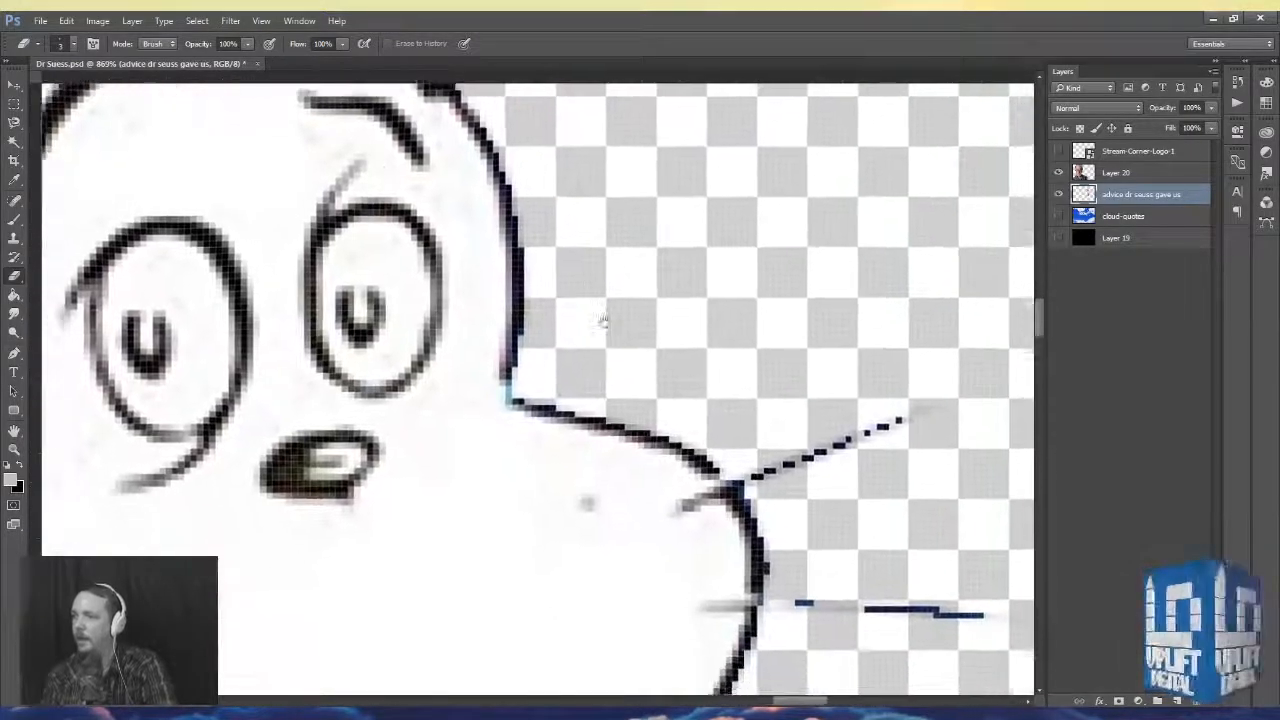
pyautogui.moveTo(816, 503); pyautogui.dragTo(600, 232)
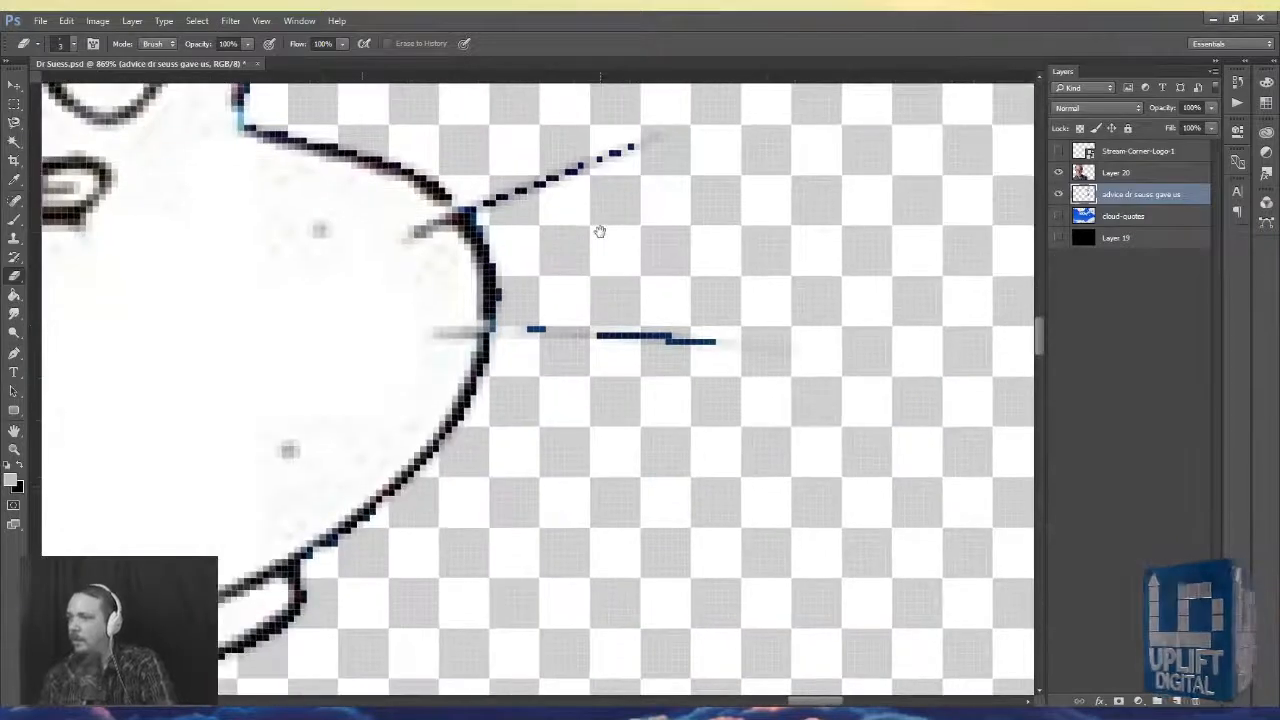
pyautogui.moveTo(409, 543)
pyautogui.mouseDown()
pyautogui.moveTo(683, 386)
pyautogui.moveTo(763, 369)
pyautogui.moveTo(711, 357)
pyautogui.moveTo(675, 383)
pyautogui.moveTo(656, 488)
pyautogui.mouseUp()
pyautogui.moveTo(527, 560)
pyautogui.mouseDown()
pyautogui.moveTo(680, 398)
pyautogui.moveTo(631, 415)
pyautogui.mouseUp()
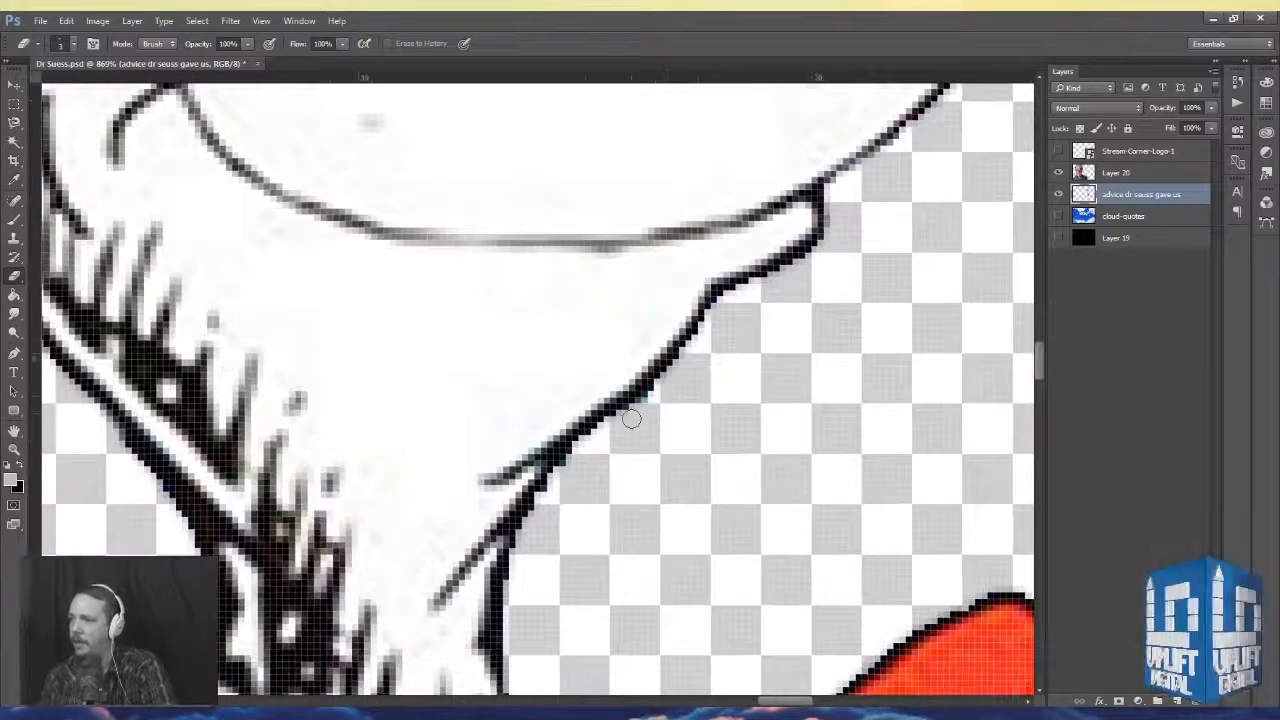
pyautogui.moveTo(608, 520); pyautogui.dragTo(634, 336)
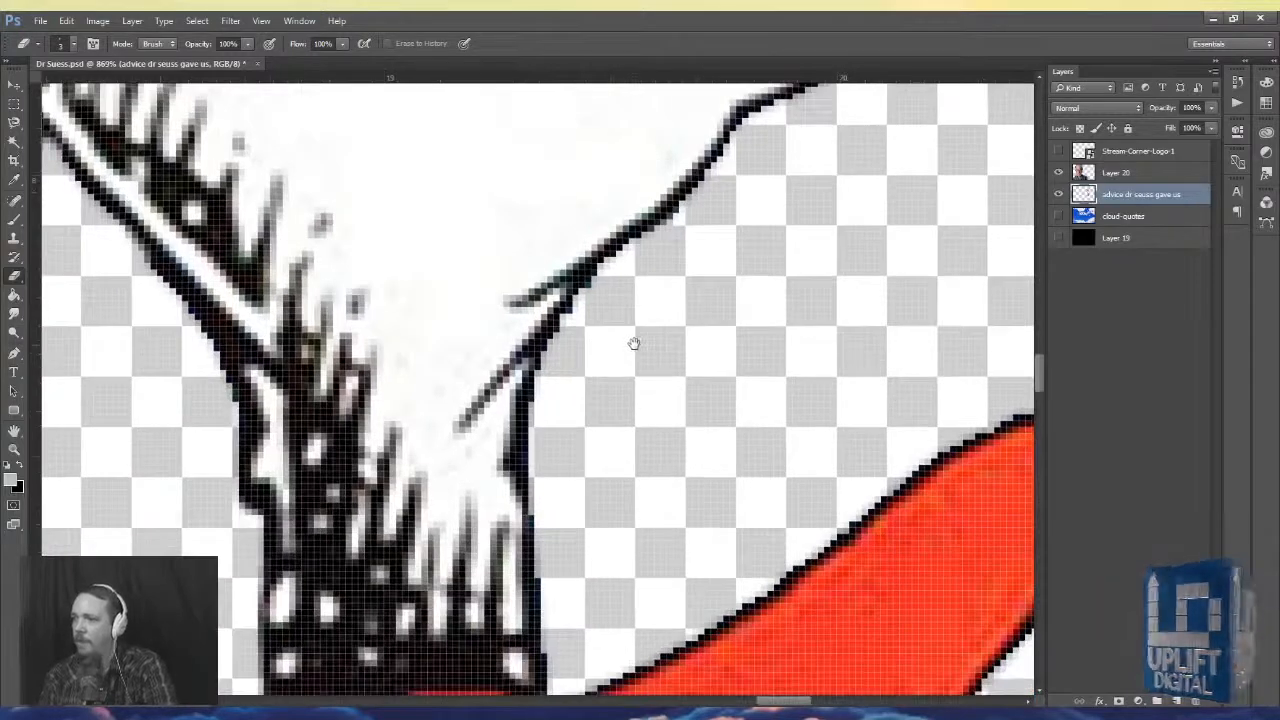
# - Erase the blue fringe along the right side of the neck and the right body outline below the bow tie
pyautogui.moveTo(606, 400); pyautogui.dragTo(590, 286)
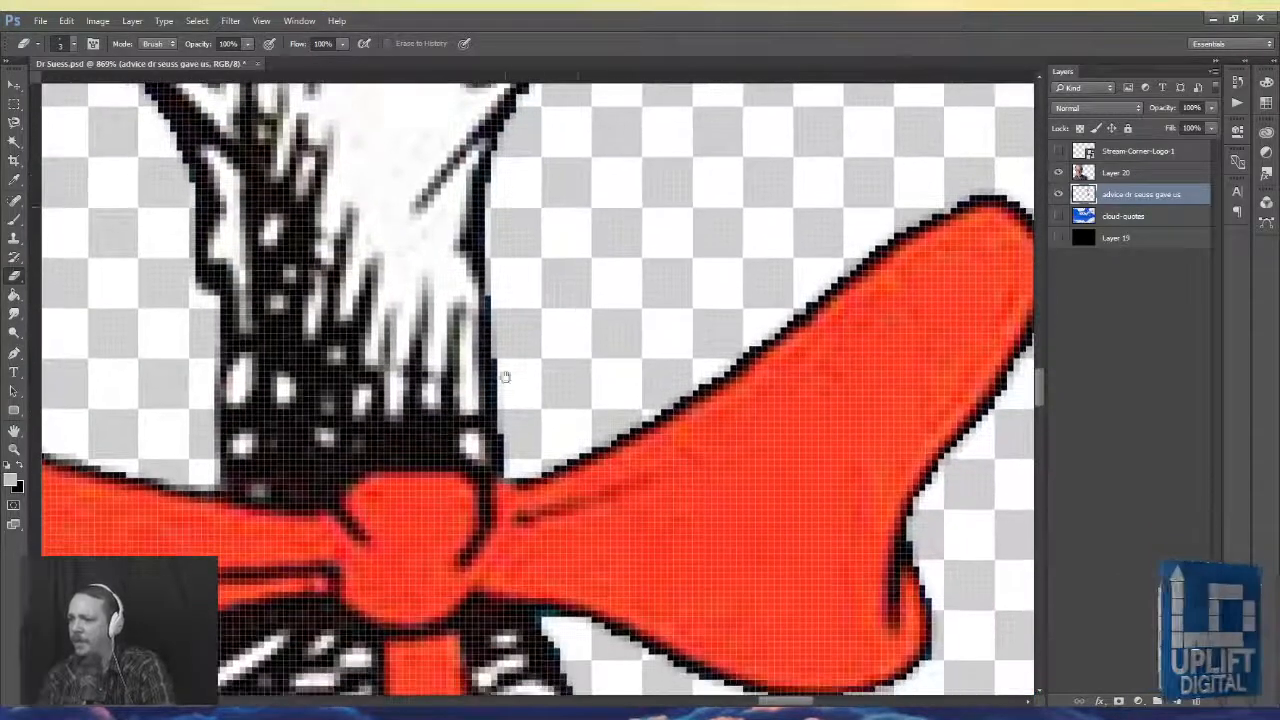
pyautogui.moveTo(548, 620)
pyautogui.mouseDown()
pyautogui.moveTo(570, 641)
pyautogui.moveTo(500, 420)
pyautogui.mouseUp()
pyautogui.click(566, 651)
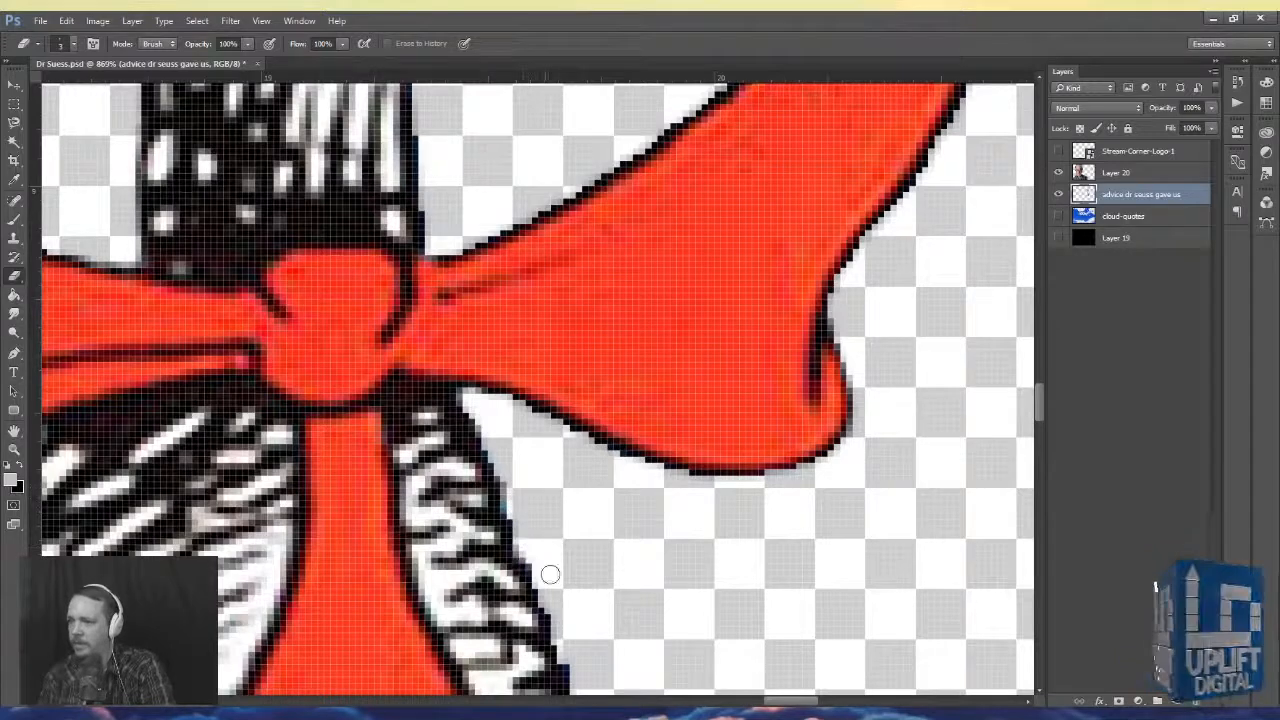
pyautogui.moveTo(566, 603); pyautogui.dragTo(468, 378)
pyautogui.moveTo(466, 423)
pyautogui.mouseDown()
pyautogui.moveTo(510, 582)
pyautogui.moveTo(472, 314)
pyautogui.moveTo(483, 491)
pyautogui.mouseUp()
pyautogui.moveTo(479, 342); pyautogui.dragTo(486, 472)
# - Erase the remaining fringe along the left body outline just below the bow tie's left wing
pyautogui.moveTo(463, 203); pyautogui.dragTo(705, 425)
pyautogui.moveTo(219, 330)
pyautogui.mouseDown()
pyautogui.moveTo(380, 340)
pyautogui.moveTo(510, 320)
pyautogui.mouseUp()
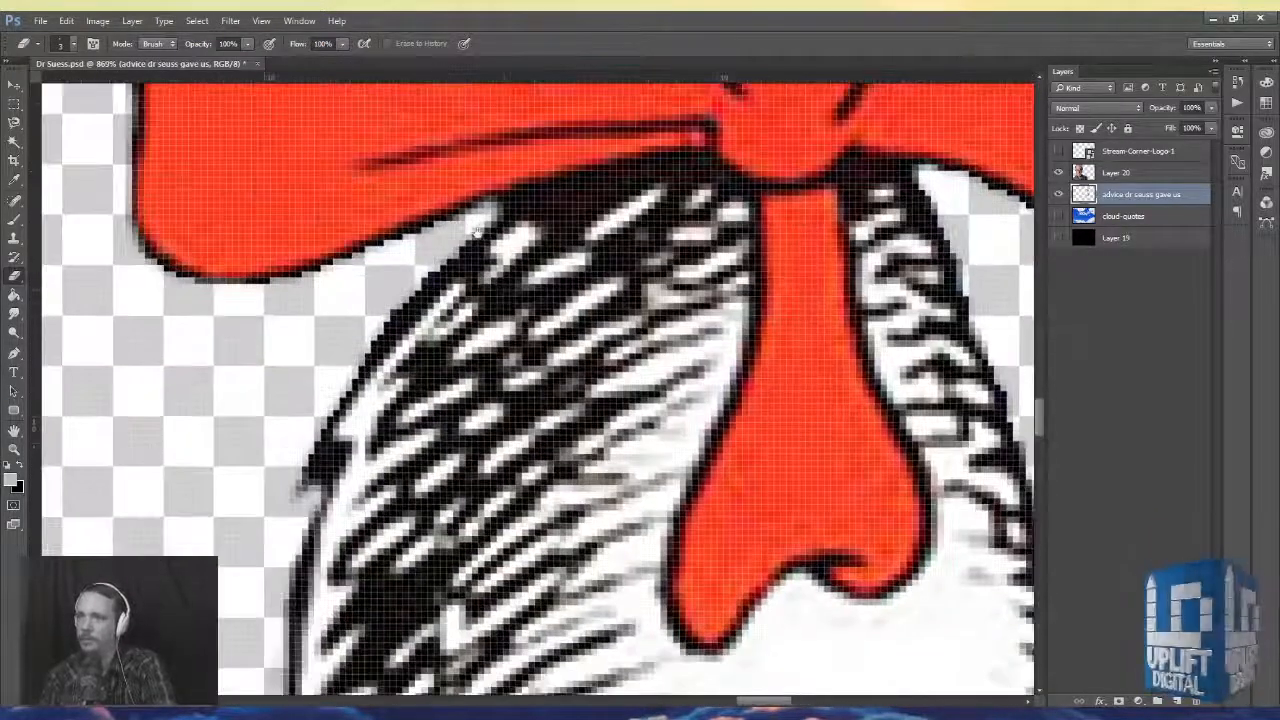
pyautogui.moveTo(465, 231); pyautogui.dragTo(337, 359)
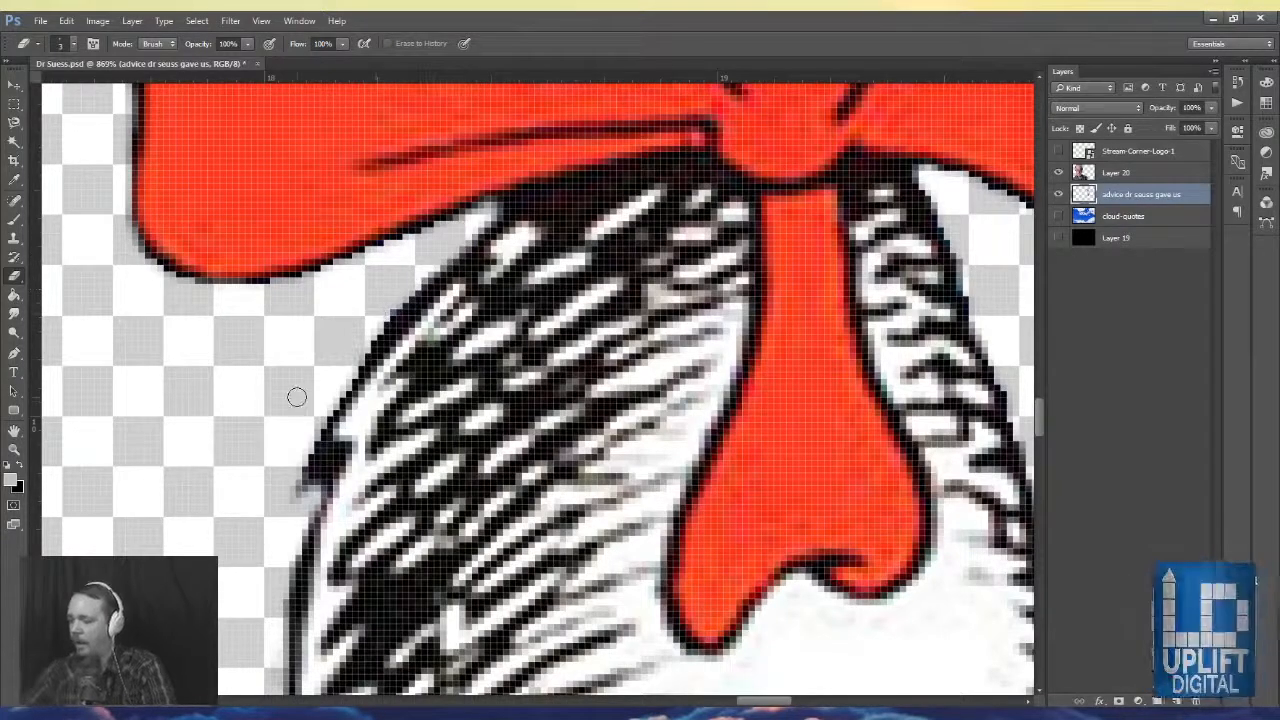
# - Fit the whole composition in view, switch to the Move tool and show the cloud-quotes background layer
pyautogui.scroll(-2, 296, 395)
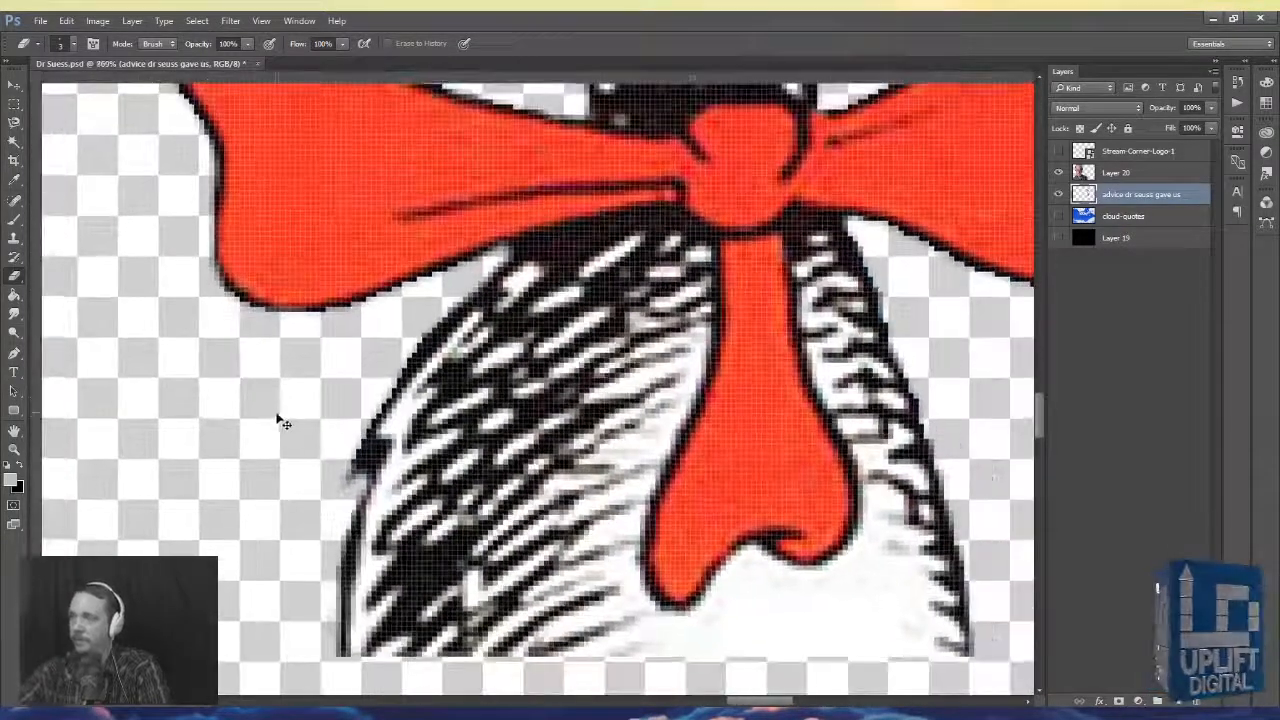
pyautogui.hotkey('ctrl', '0')
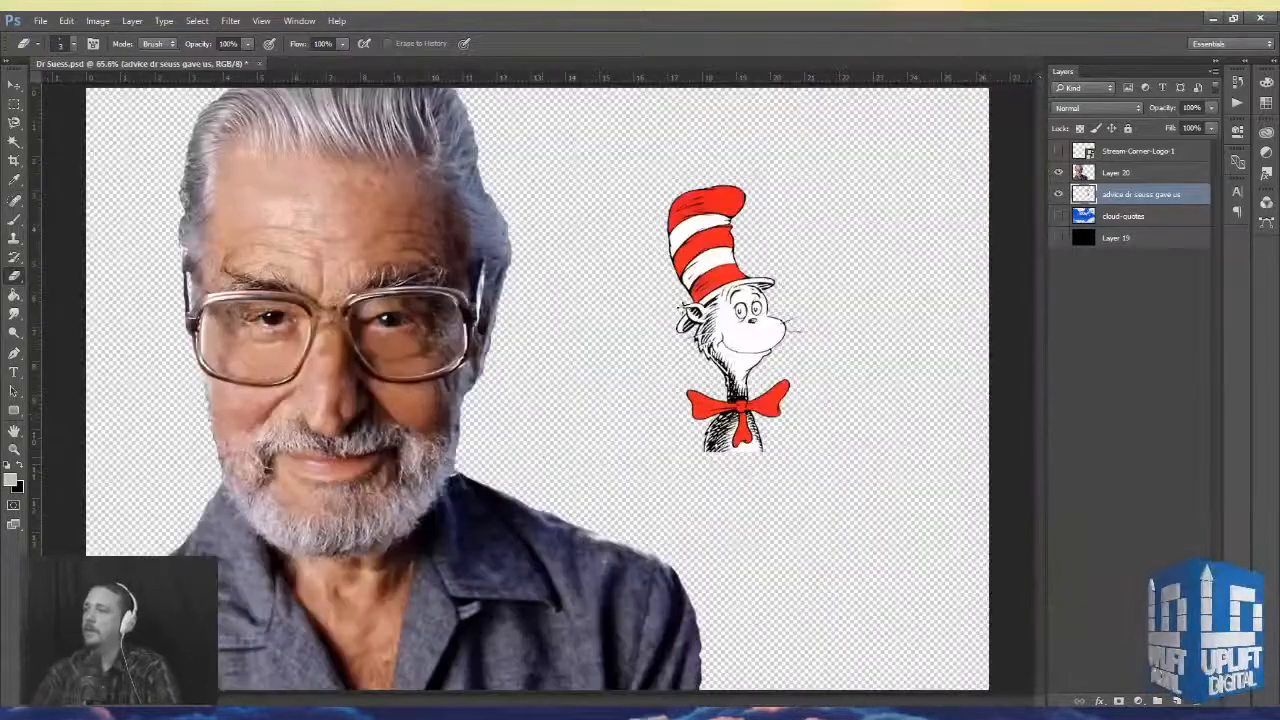
pyautogui.click(14, 82)
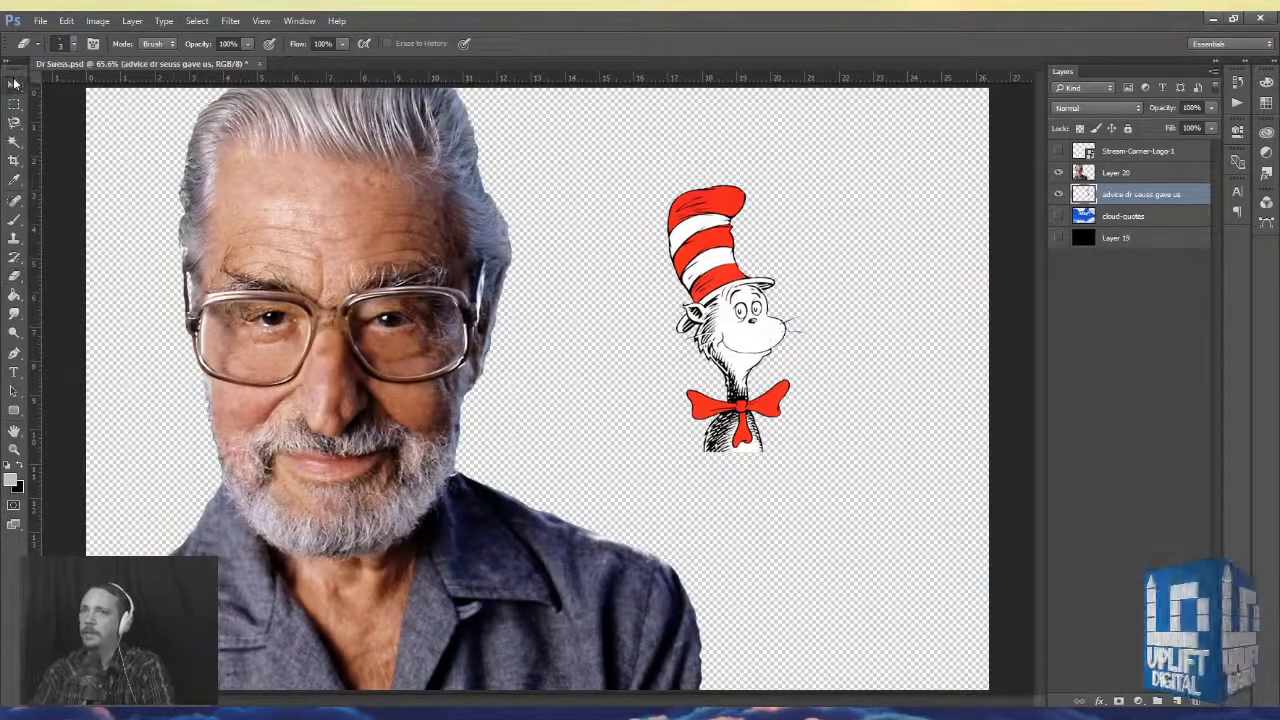
pyautogui.click(1059, 216)
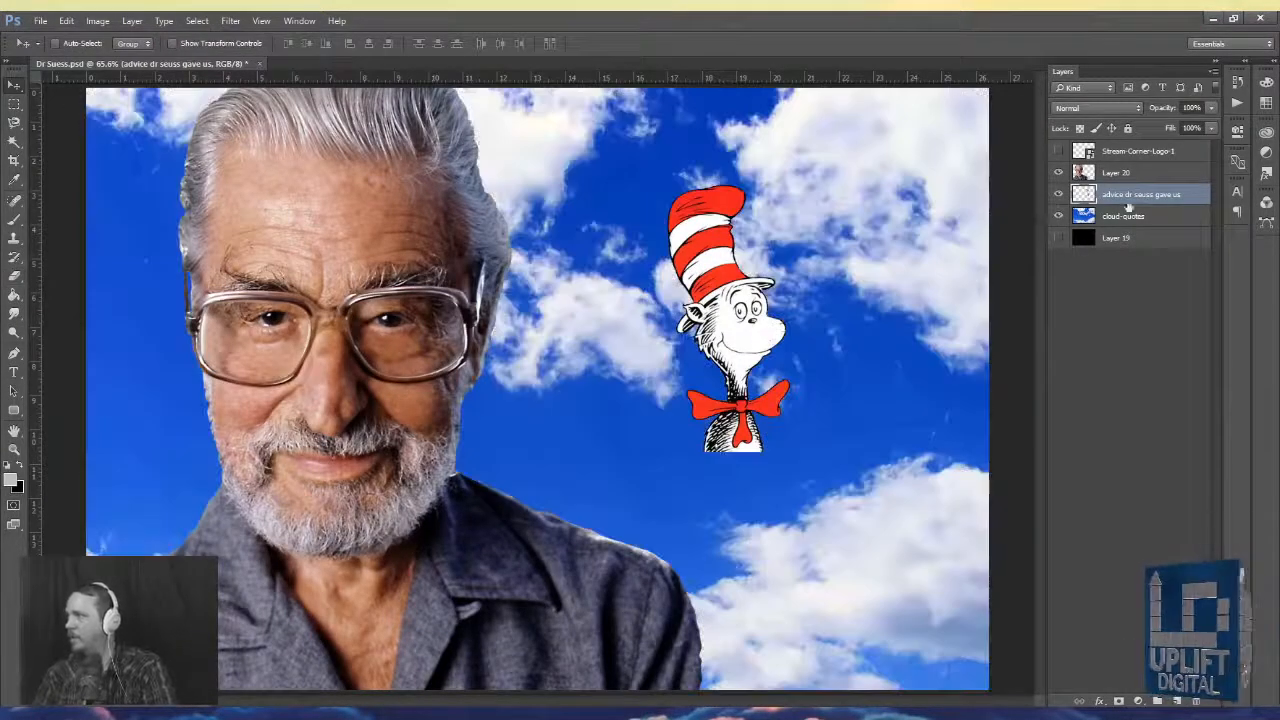
# - Move the Cat in the Hat behind the portrait so it peeks out above the man's shoulder, nudging it slightly up and left
pyautogui.hotkey('ctrl', '-')
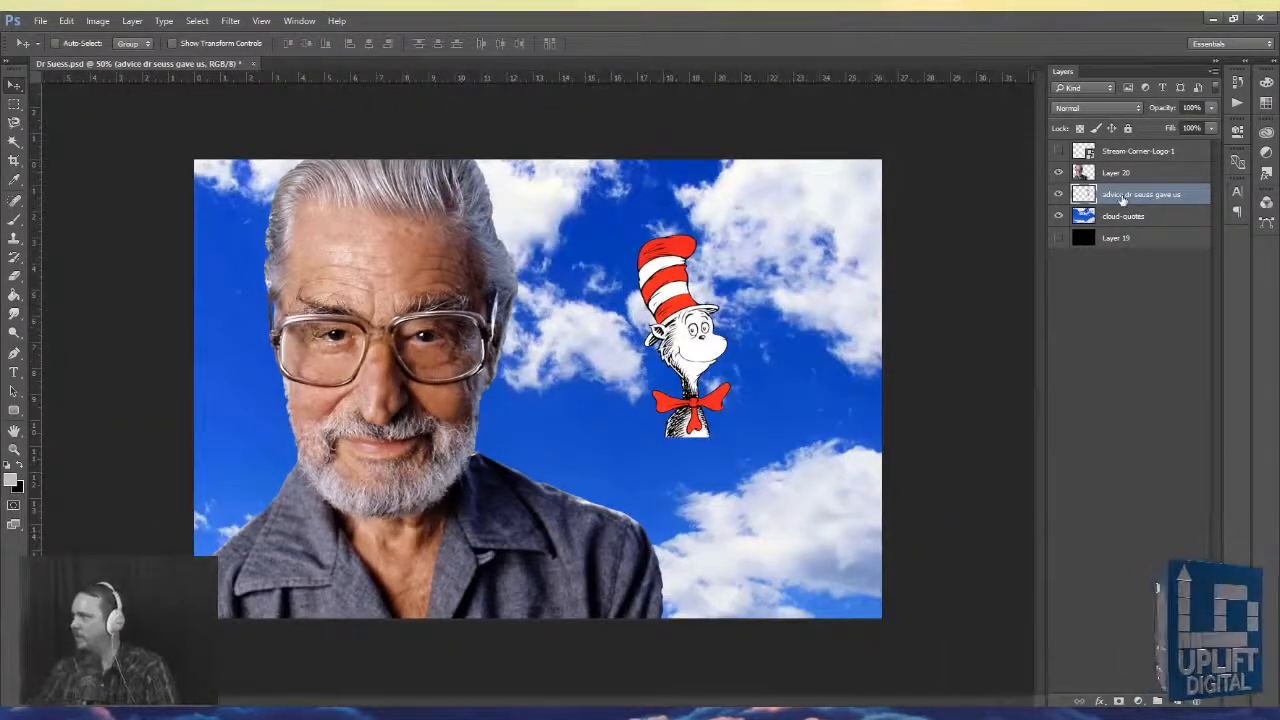
pyautogui.moveTo(693, 352); pyautogui.dragTo(541, 419)
pyautogui.press('Up')
pyautogui.press('Up')
pyautogui.press('Up')
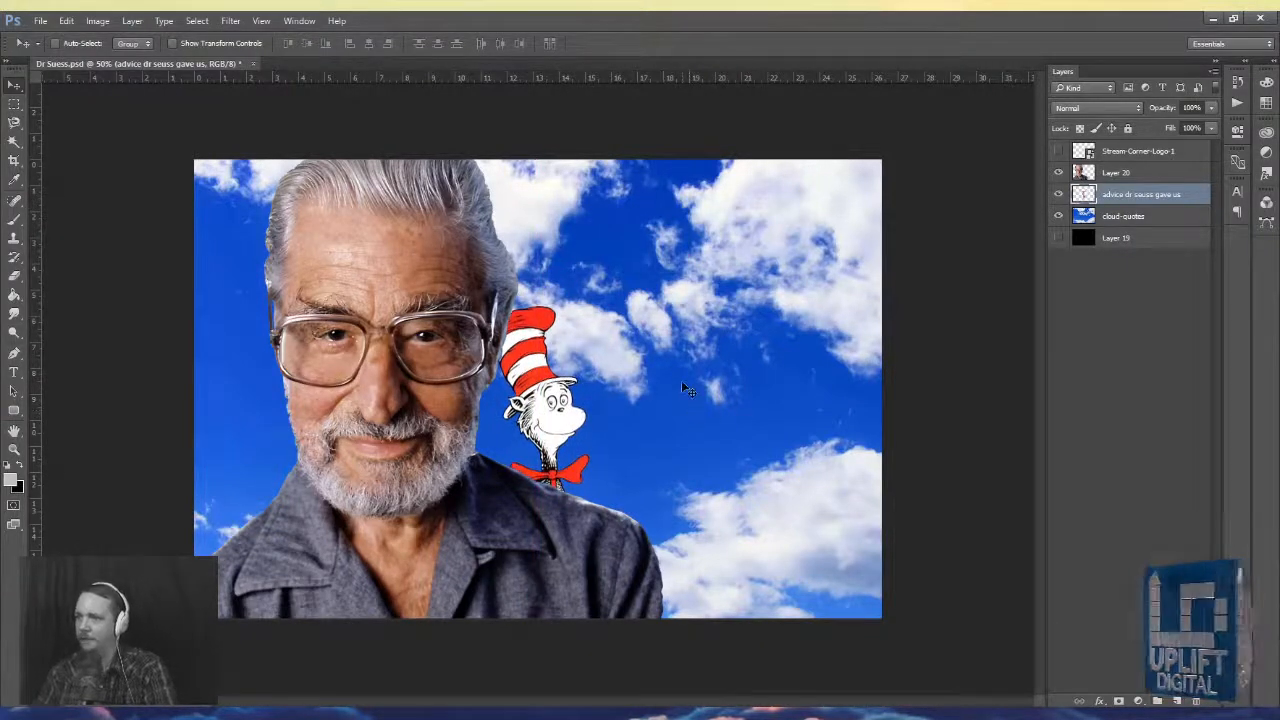
pyautogui.press('Left')
pyautogui.press('Left')
pyautogui.press('Left')
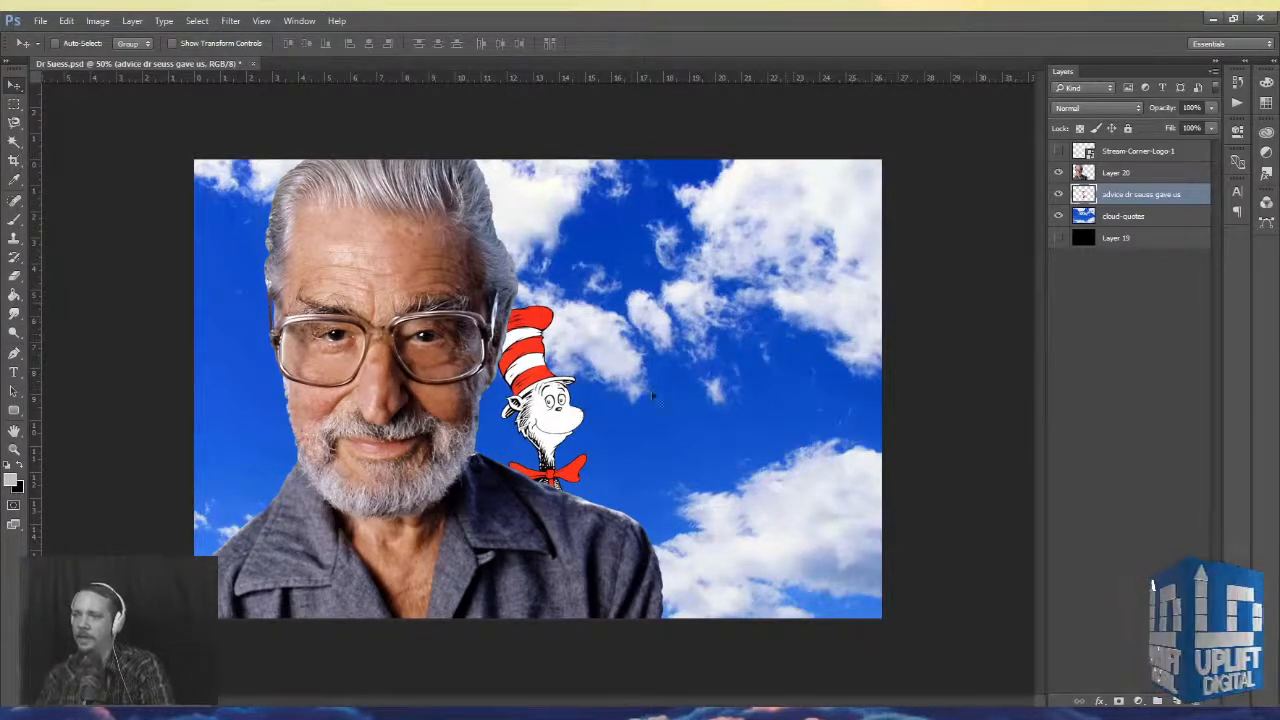
# - Shift the portrait and cat layers together toward the canvas's left side and check the layout with the corner logo temporarily shown
pyautogui.keyDown('shift'); pyautogui.click(1127, 173); pyautogui.keyUp('shift')
pyautogui.moveTo(341, 285); pyautogui.dragTo(298, 295)
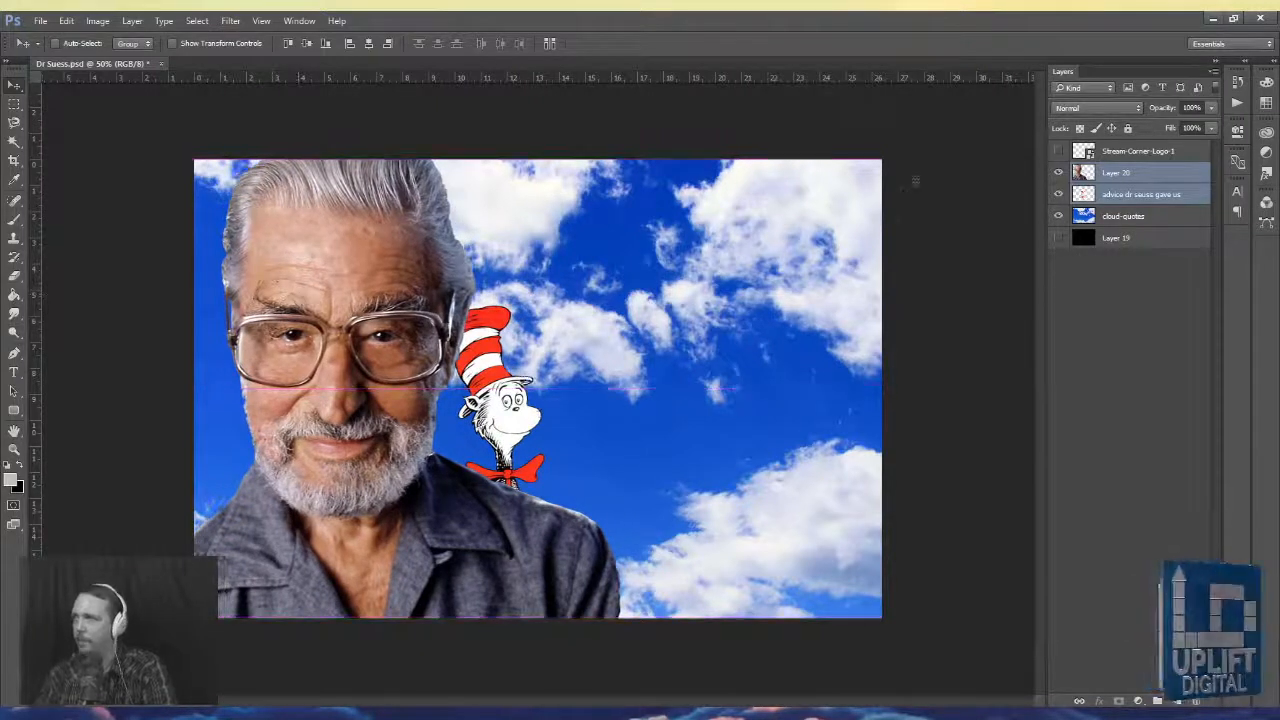
pyautogui.click(1058, 153)
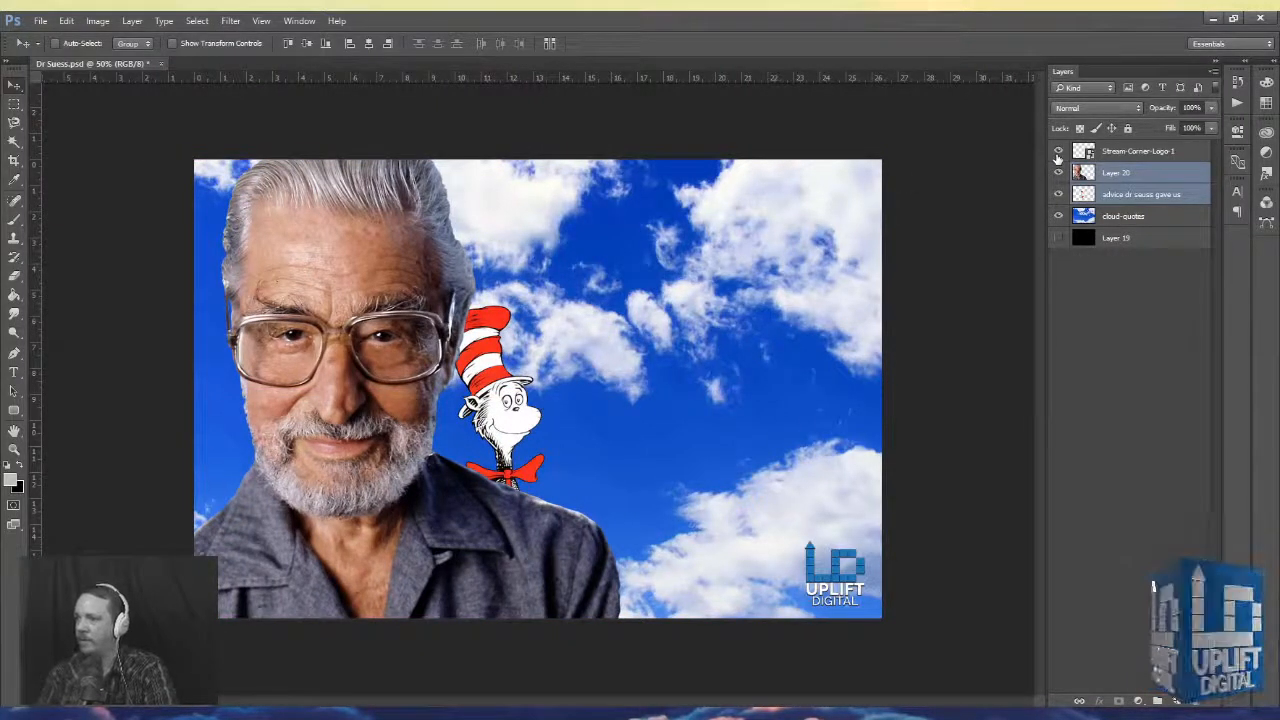
pyautogui.click(1058, 153)
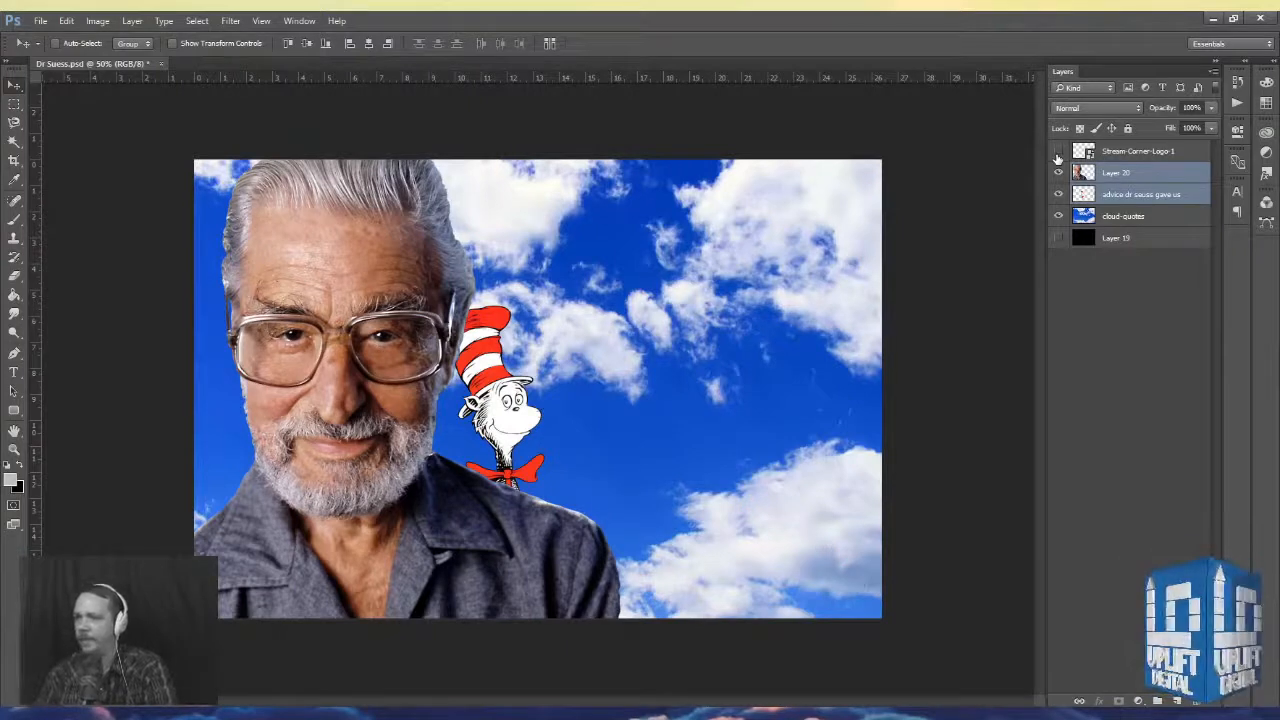
# - Erase the leftover fringe on Layer 20 along the man's ear and hair where it meets the striped hat
pyautogui.click(1145, 172)
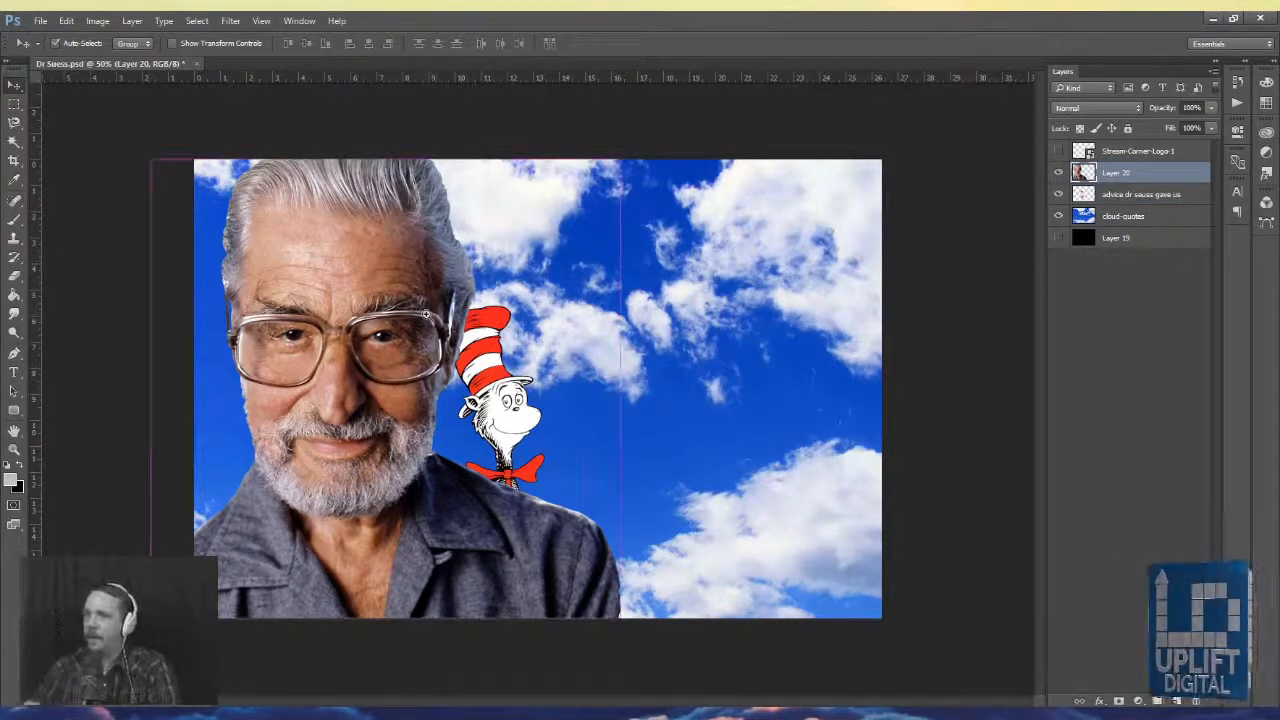
pyautogui.scroll(6, 426, 314)
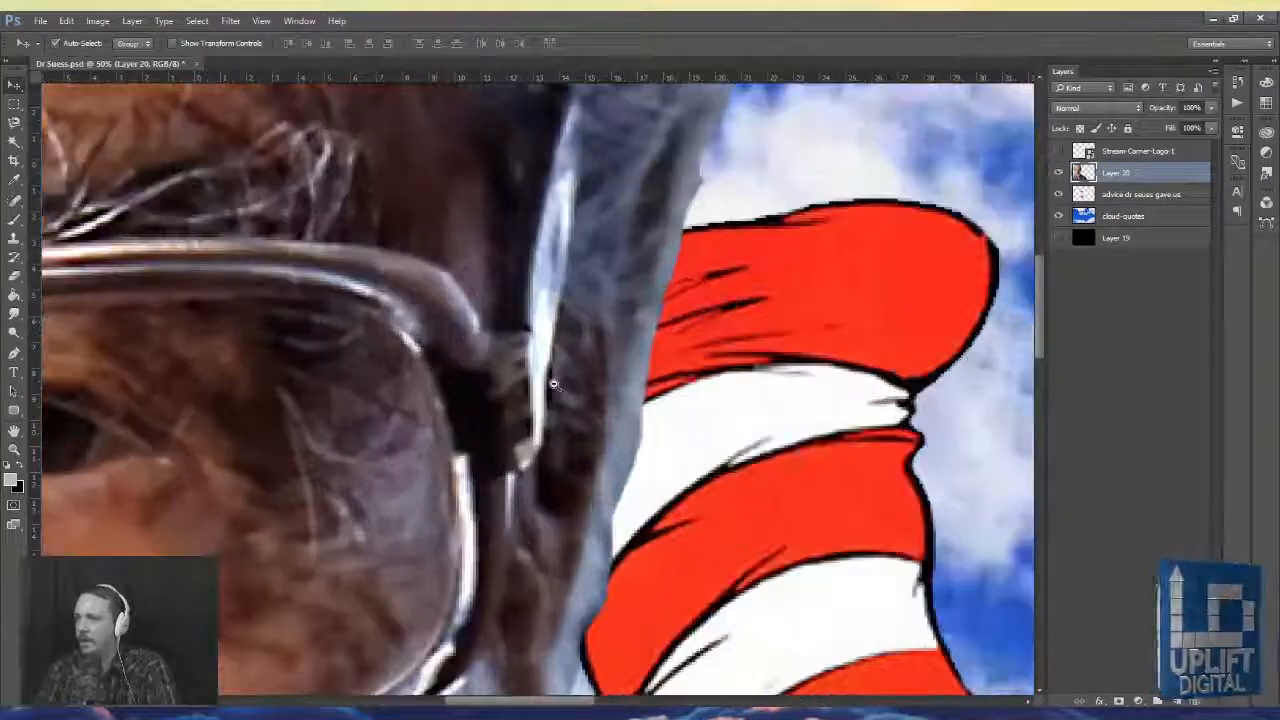
pyautogui.scroll(-4, 553, 384)
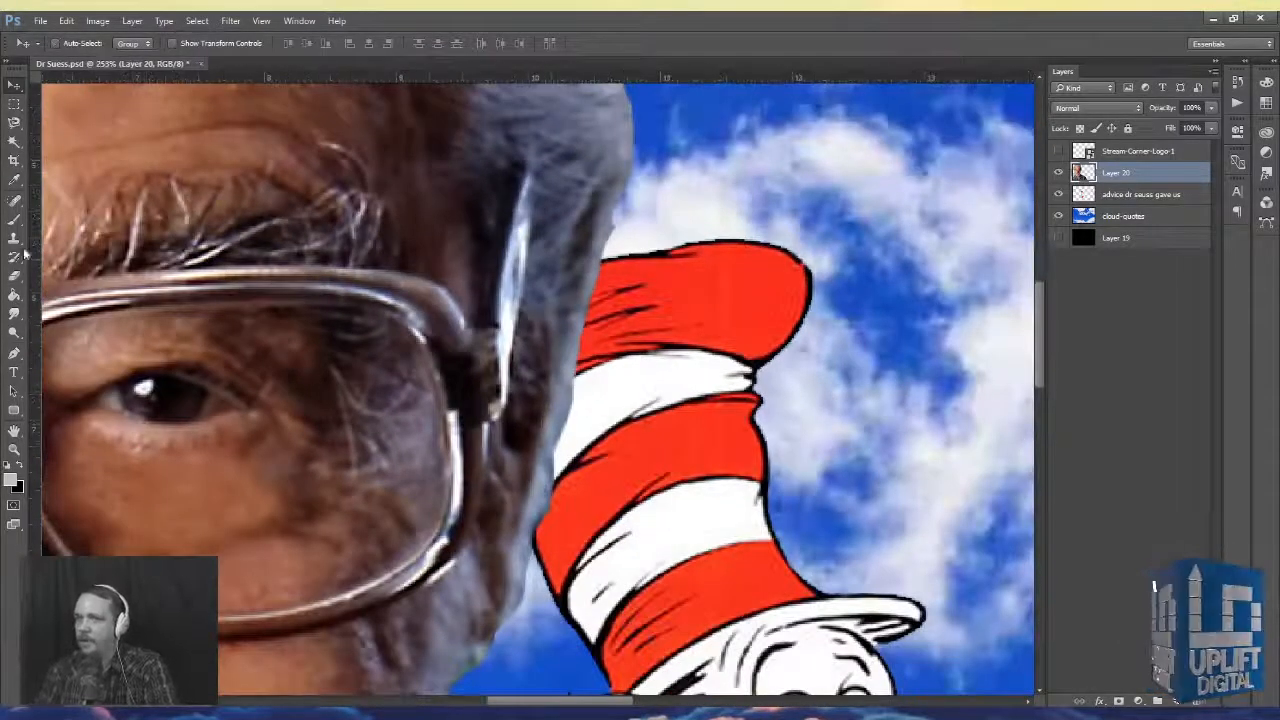
pyautogui.click(13, 276)
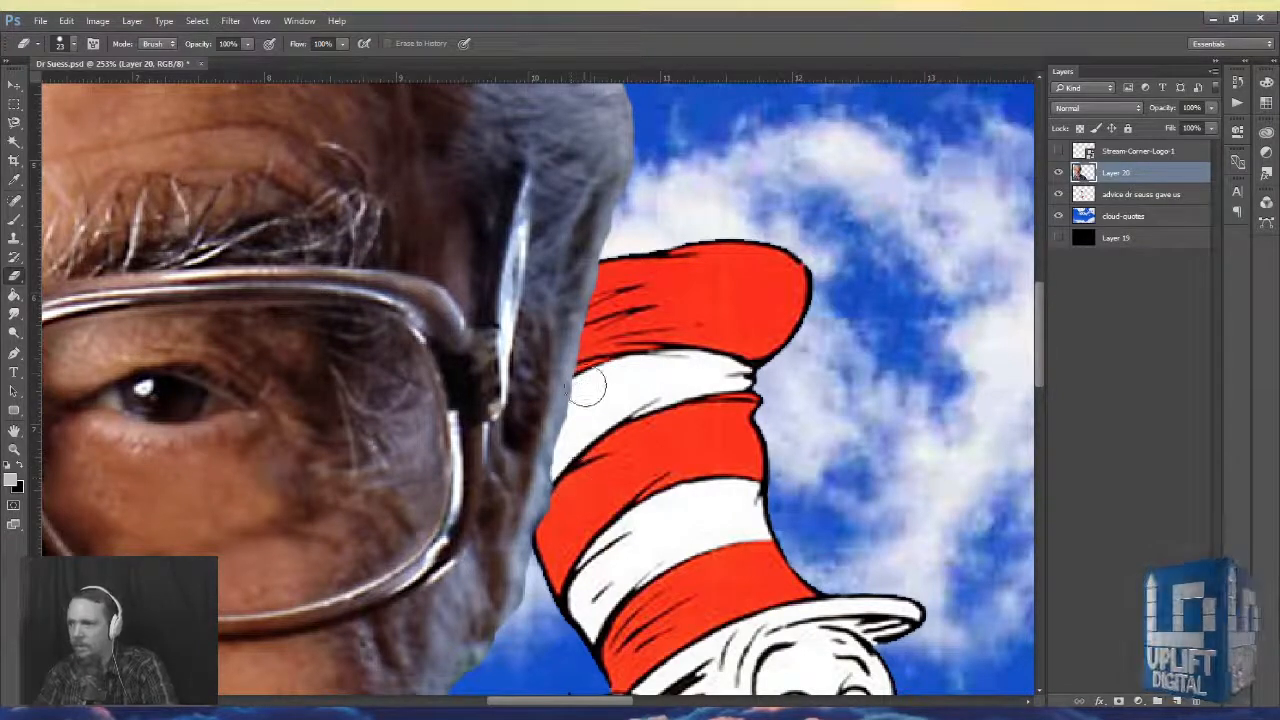
pyautogui.moveTo(581, 411); pyautogui.dragTo(566, 485)
pyautogui.moveTo(548, 558); pyautogui.dragTo(555, 580)
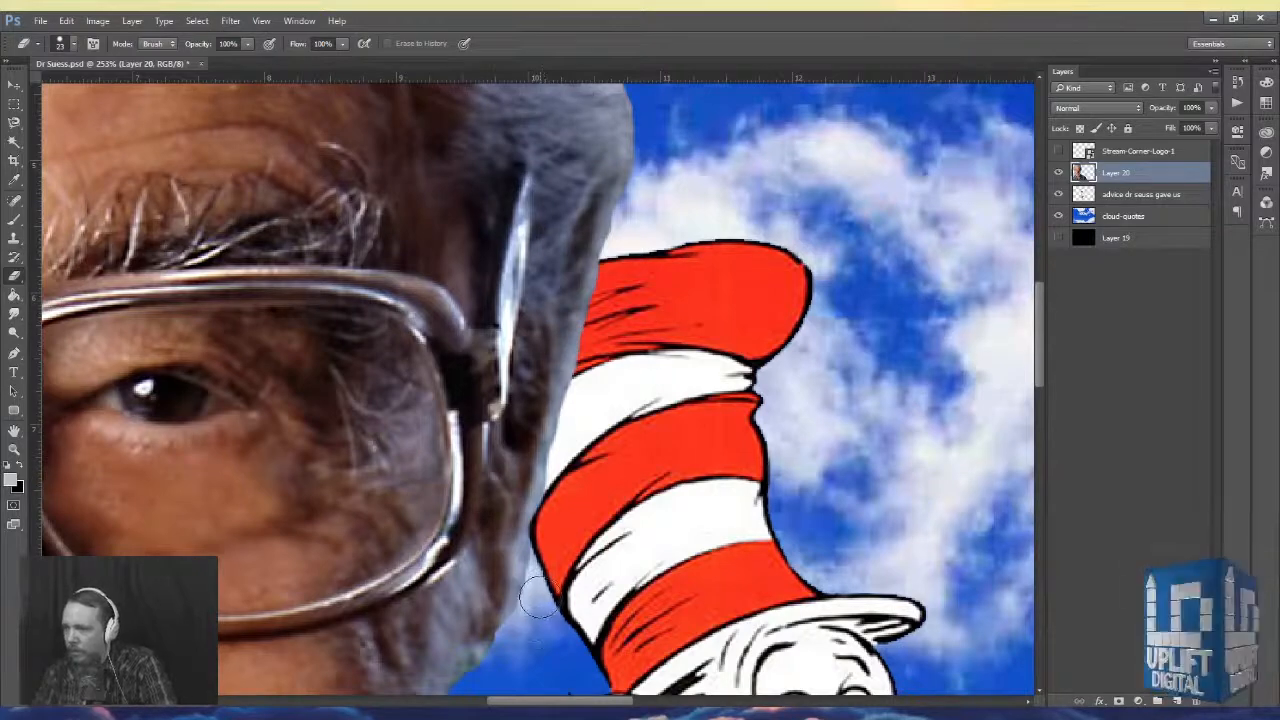
pyautogui.scroll(-8, 595, 465)
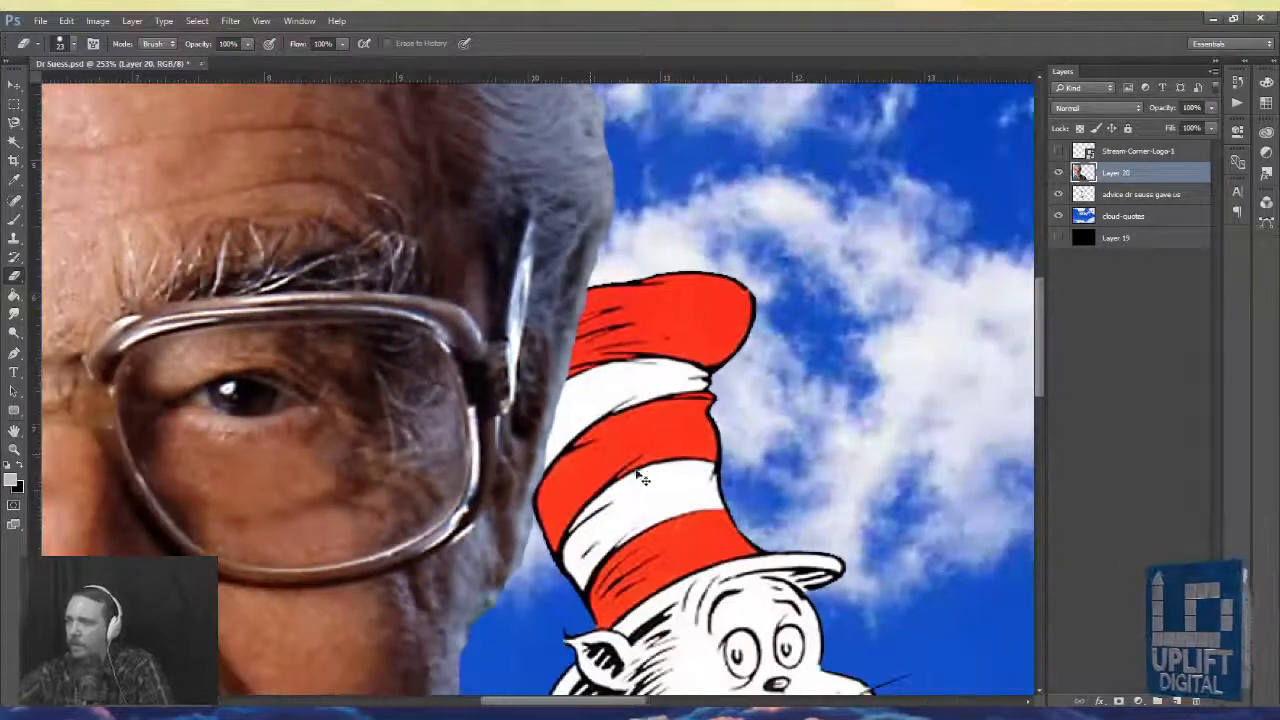
pyautogui.scroll(-1, 652, 457)
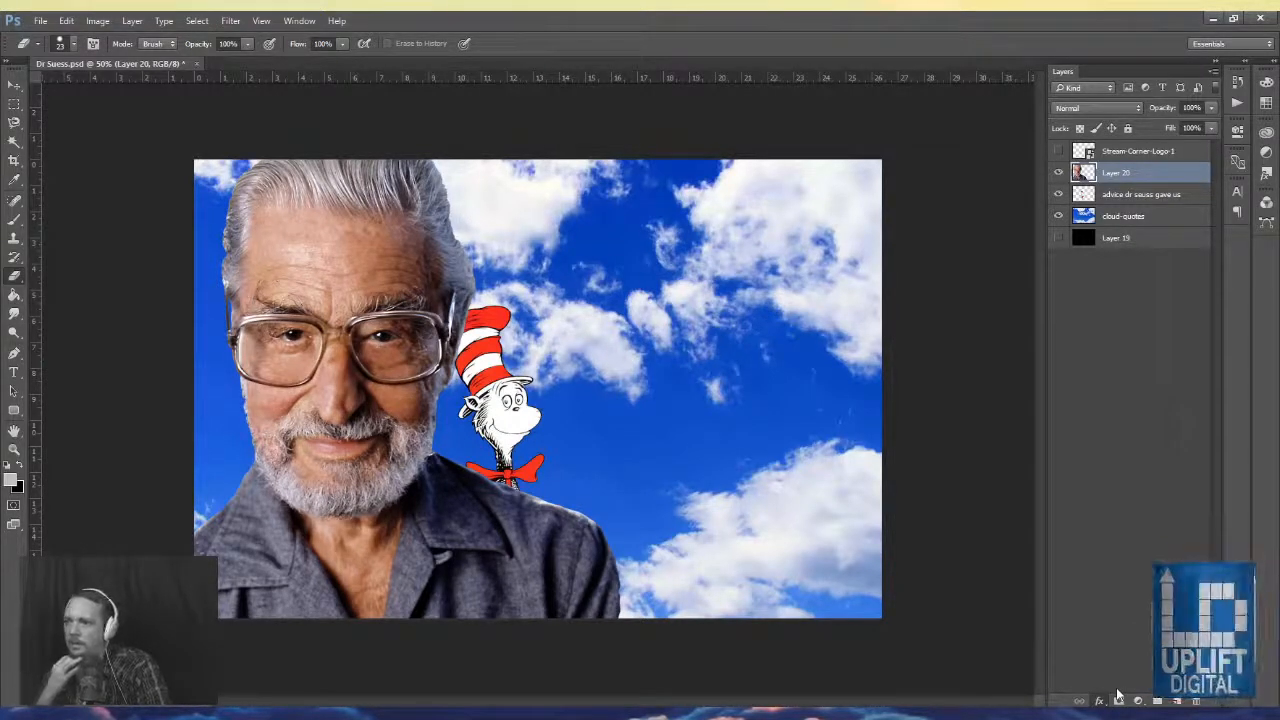
# - Add a Drop Shadow effect to the portrait on Layer 20, comparing the image with and without it
pyautogui.click(1112, 536)
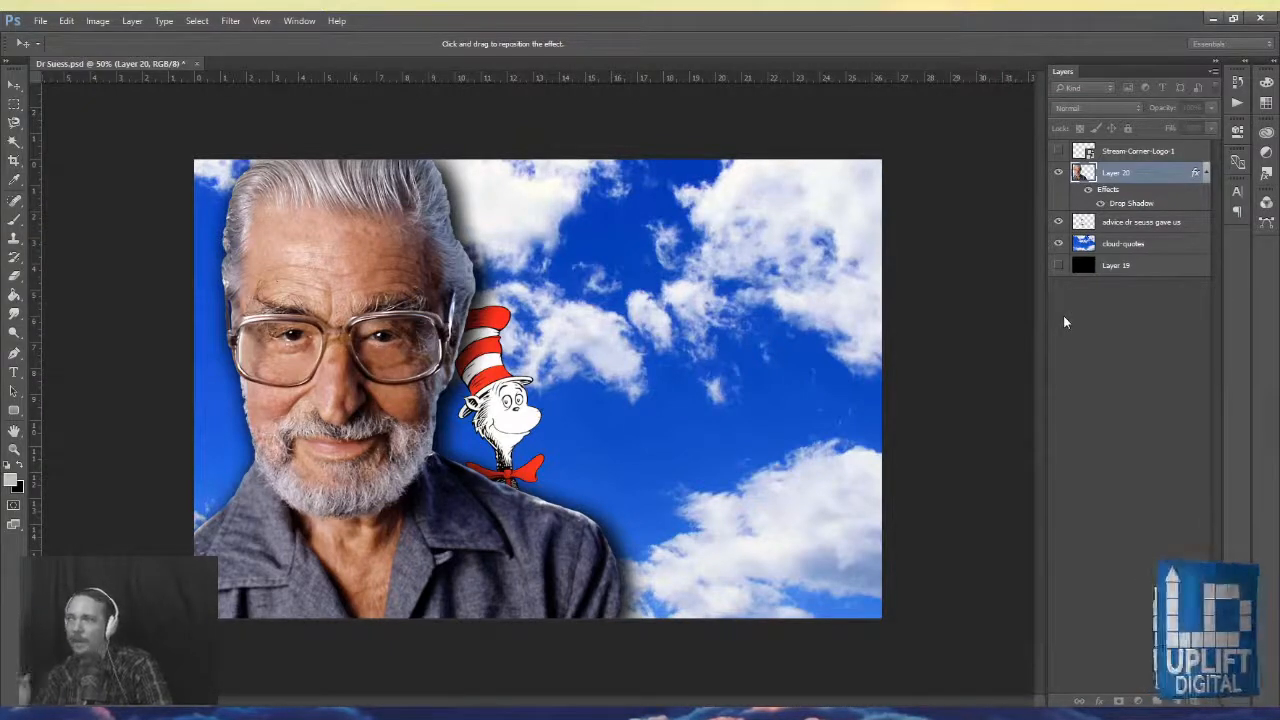
pyautogui.click(748, 405)
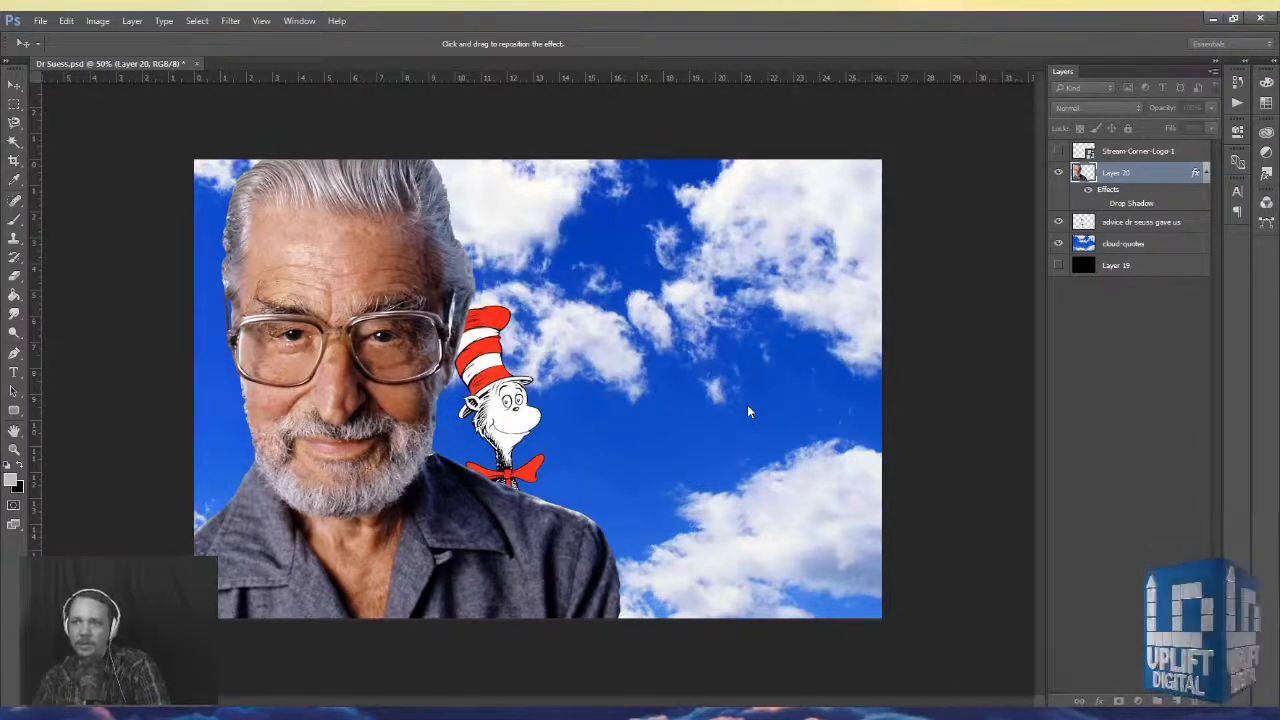
pyautogui.hotkey('ctrl', 'z')
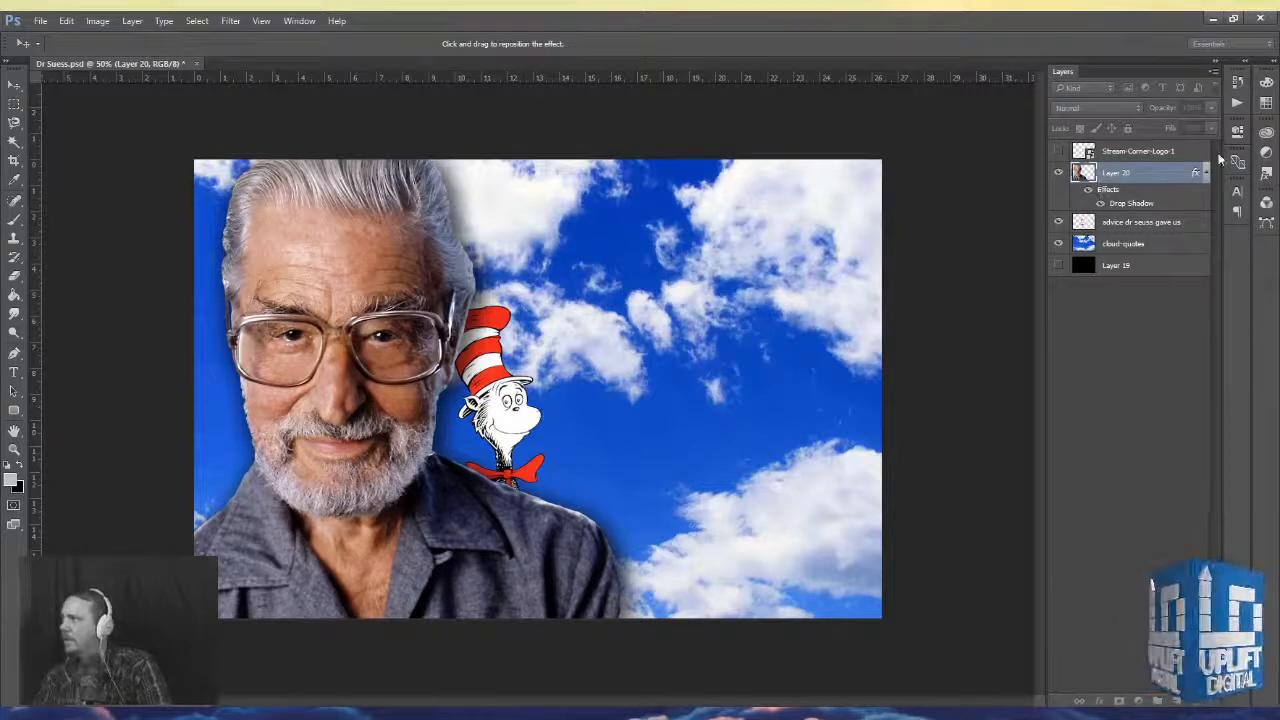
pyautogui.press('e')
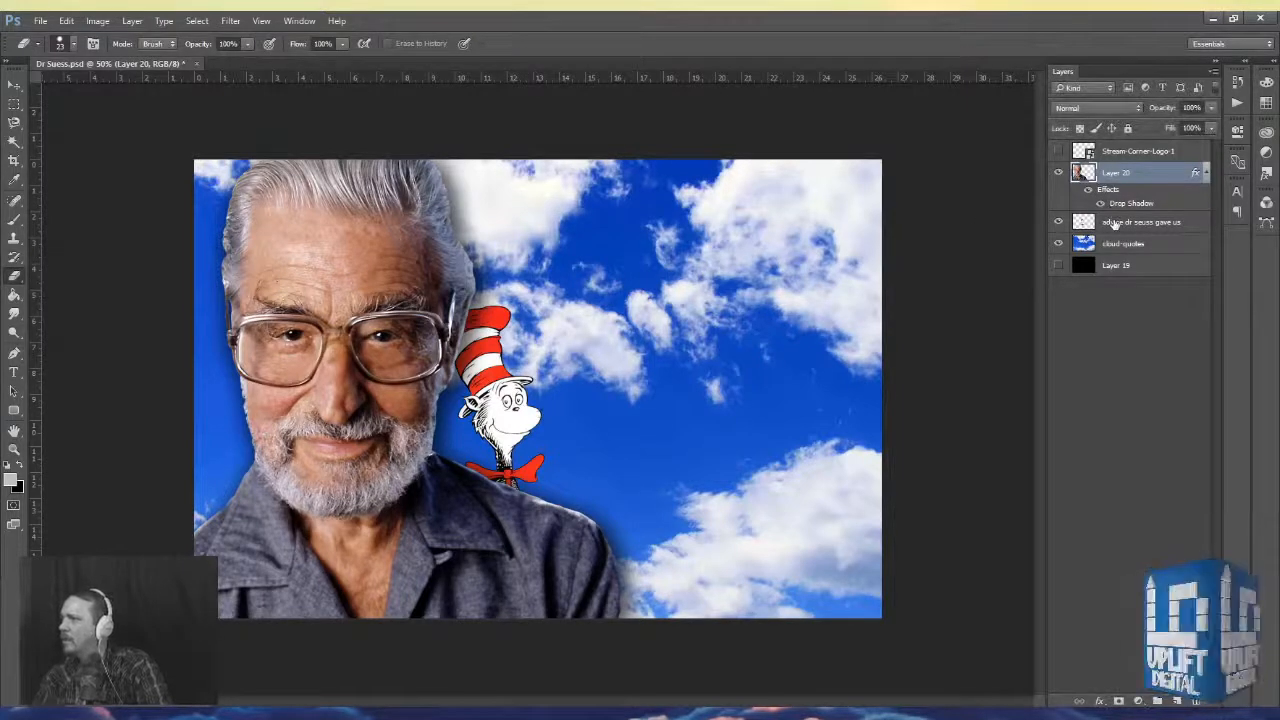
# - Add a Drop Shadow effect to the Cat in the Hat layer and save the document
pyautogui.click(1113, 222)
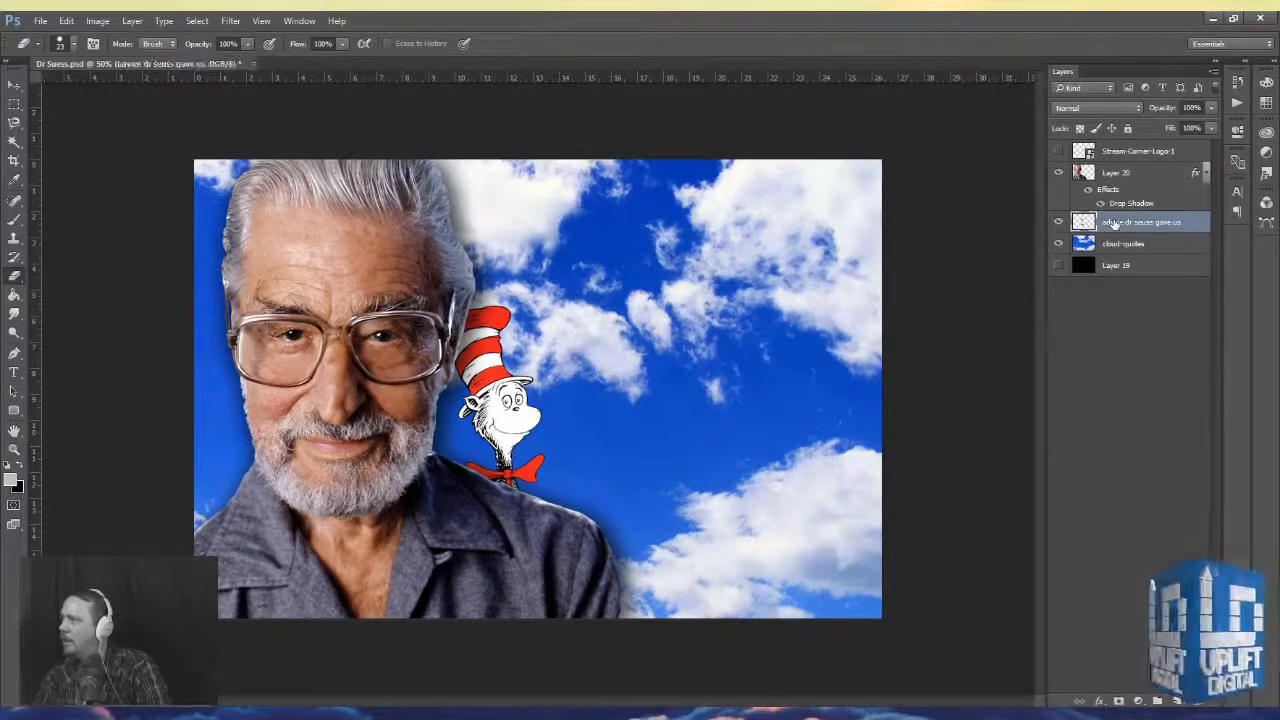
pyautogui.click(1100, 700)
pyautogui.click(1117, 682)
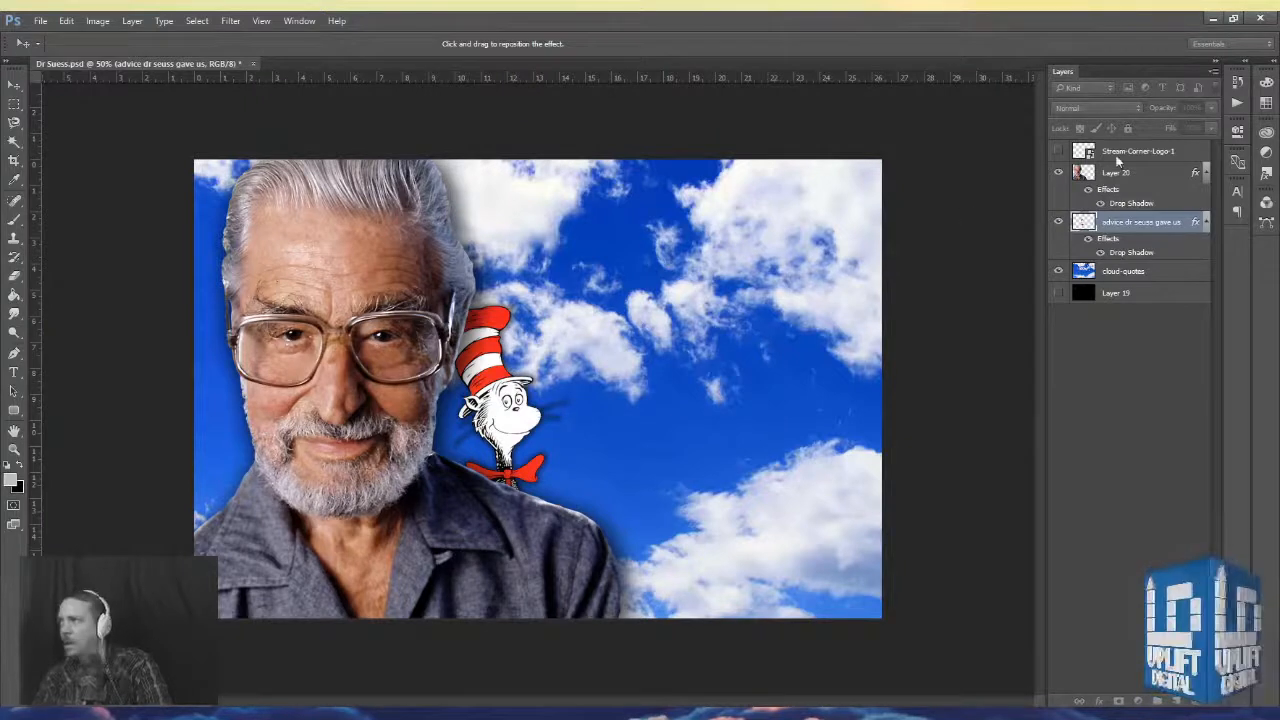
pyautogui.press('e')
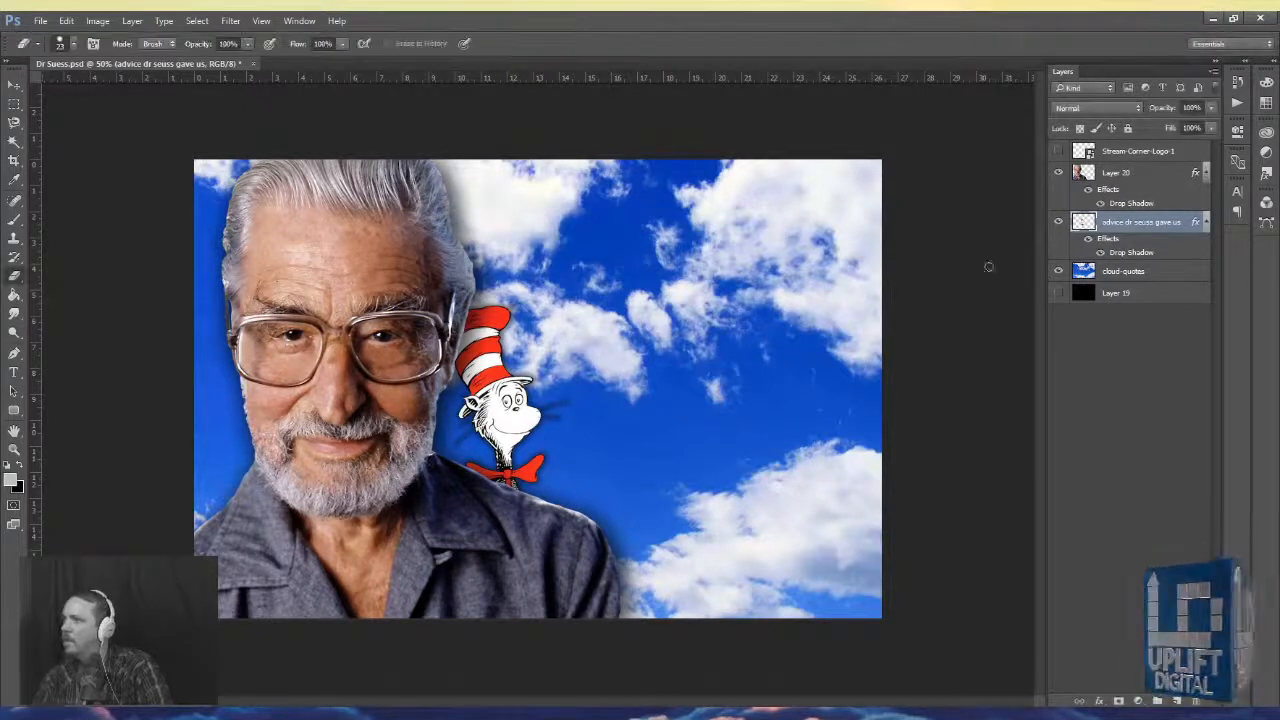
pyautogui.hotkey('ctrl', 's')
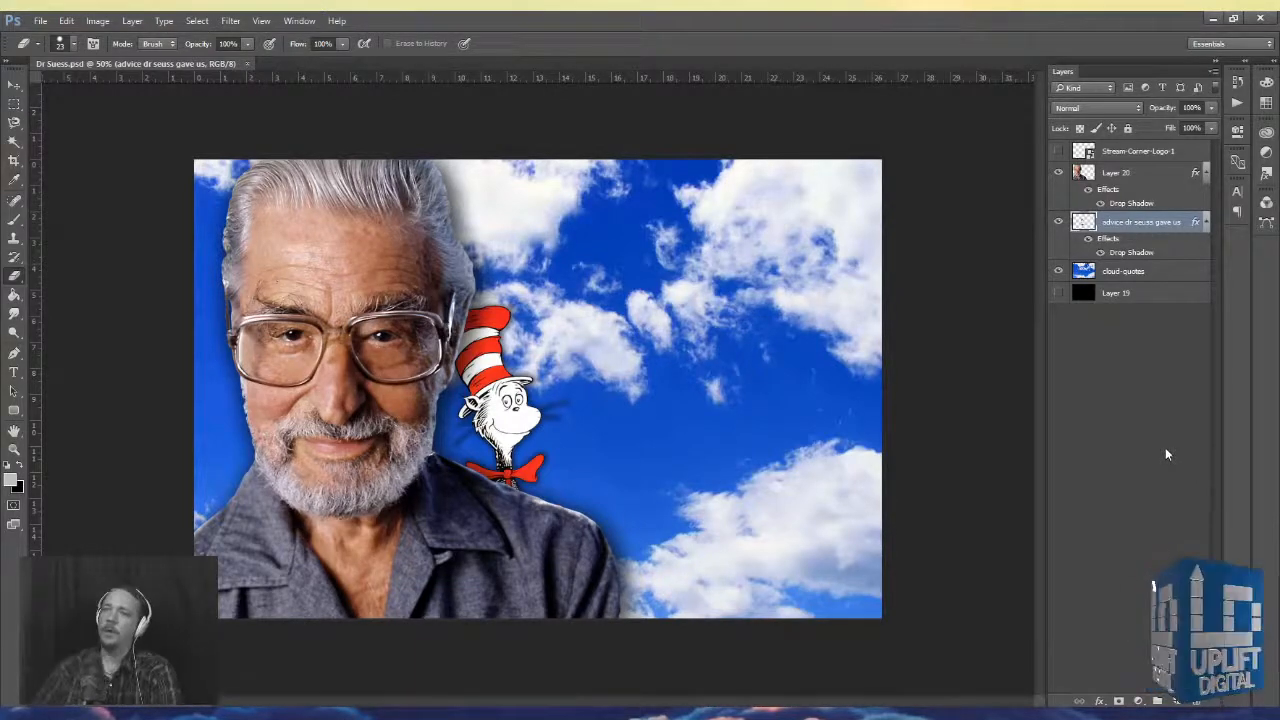
pyautogui.hotkey('ctrl', '-')
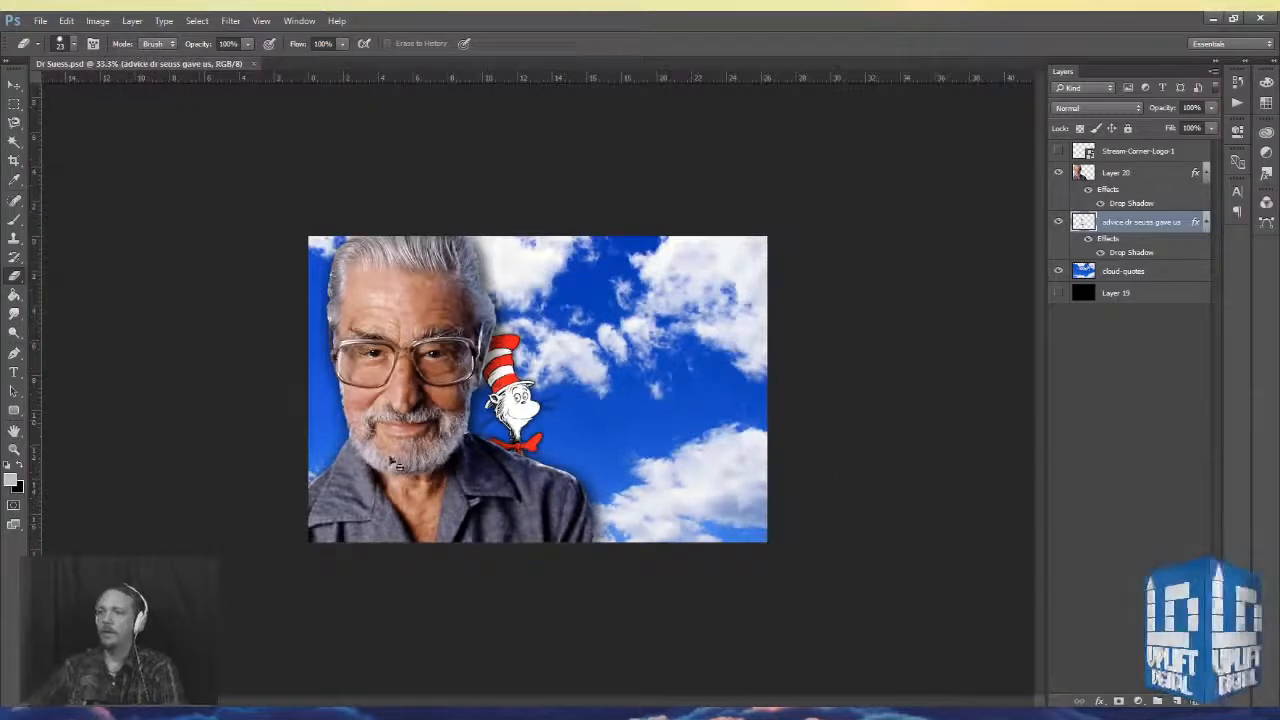
pyautogui.hotkey('ctrl', '+')
pyautogui.hotkey('ctrl', '-')
pyautogui.hotkey('ctrl', '+')
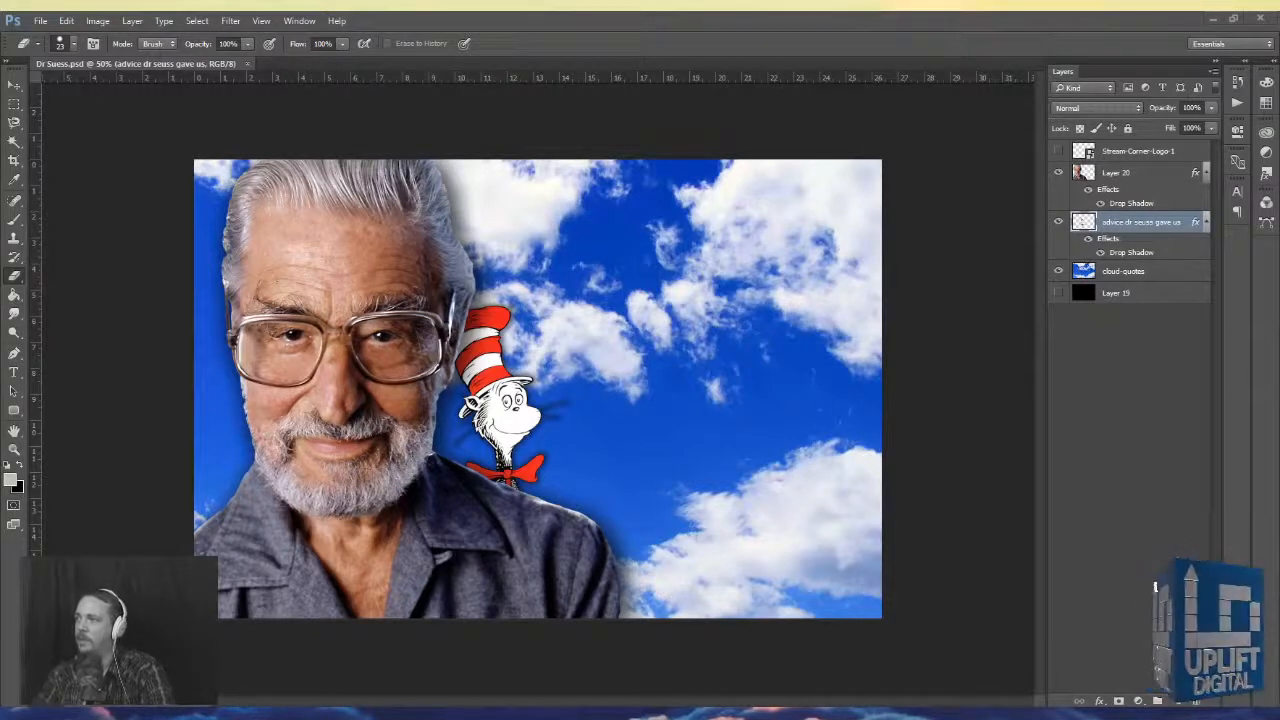
# - Create a text layer over the sky in Raleway Regular at 48 pt and paste the "Always remember you are braver" quote
pyautogui.click(14, 372)
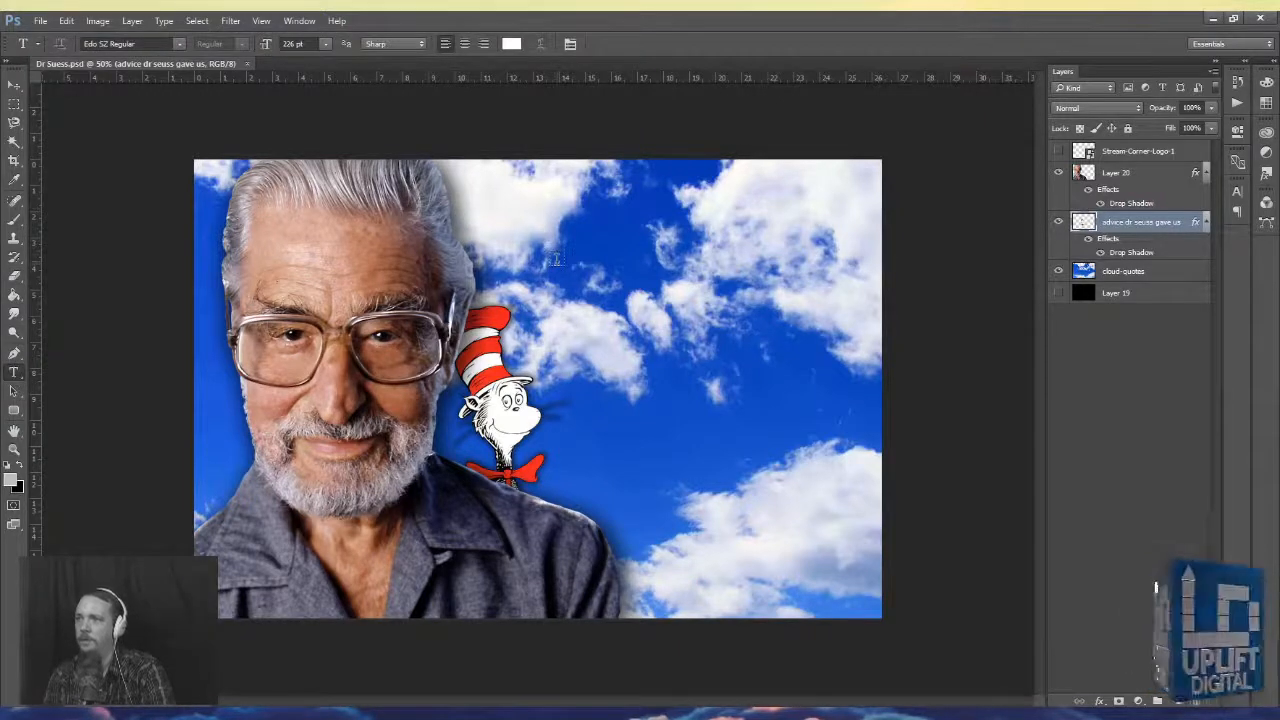
pyautogui.click(556, 240)
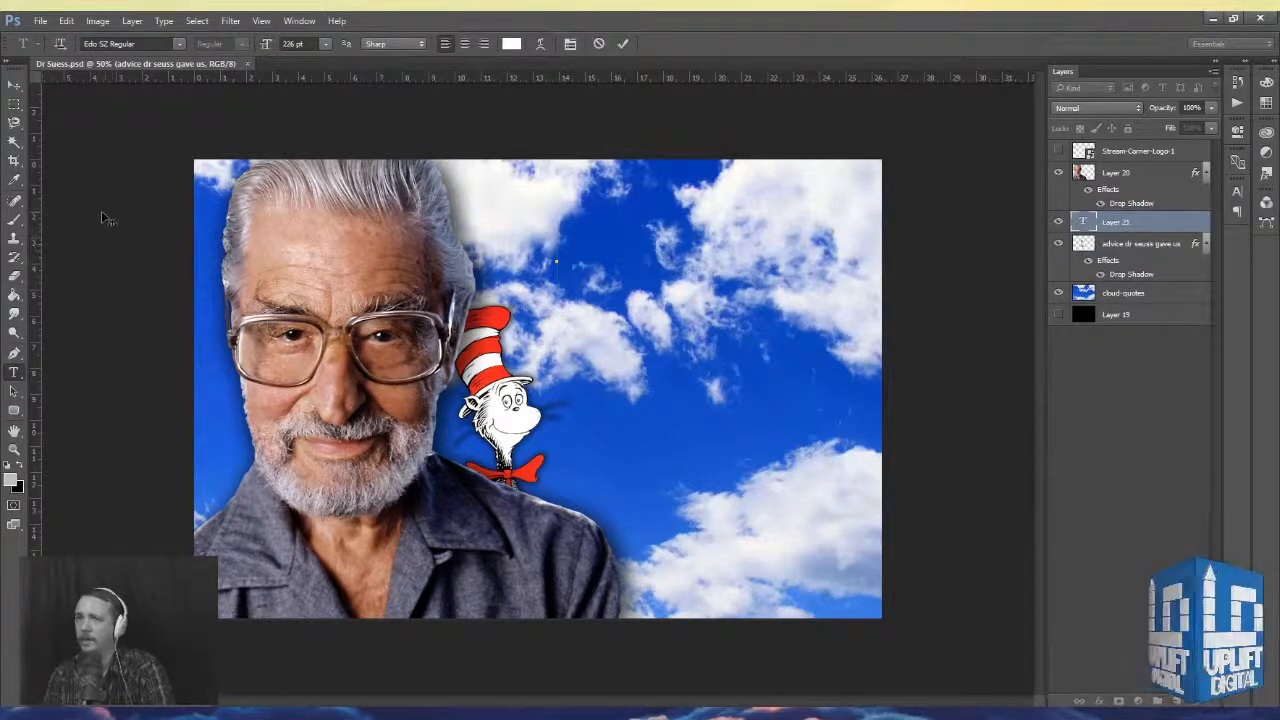
pyautogui.click(179, 48)
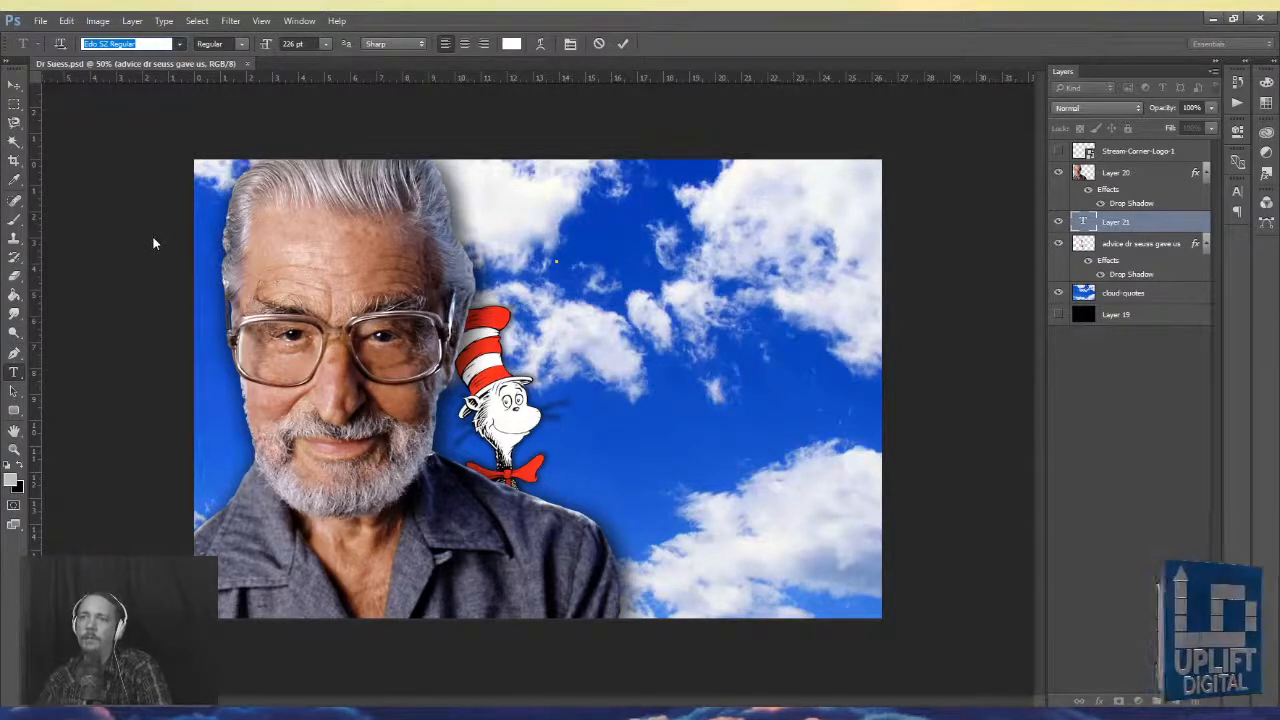
pyautogui.press('Escape')
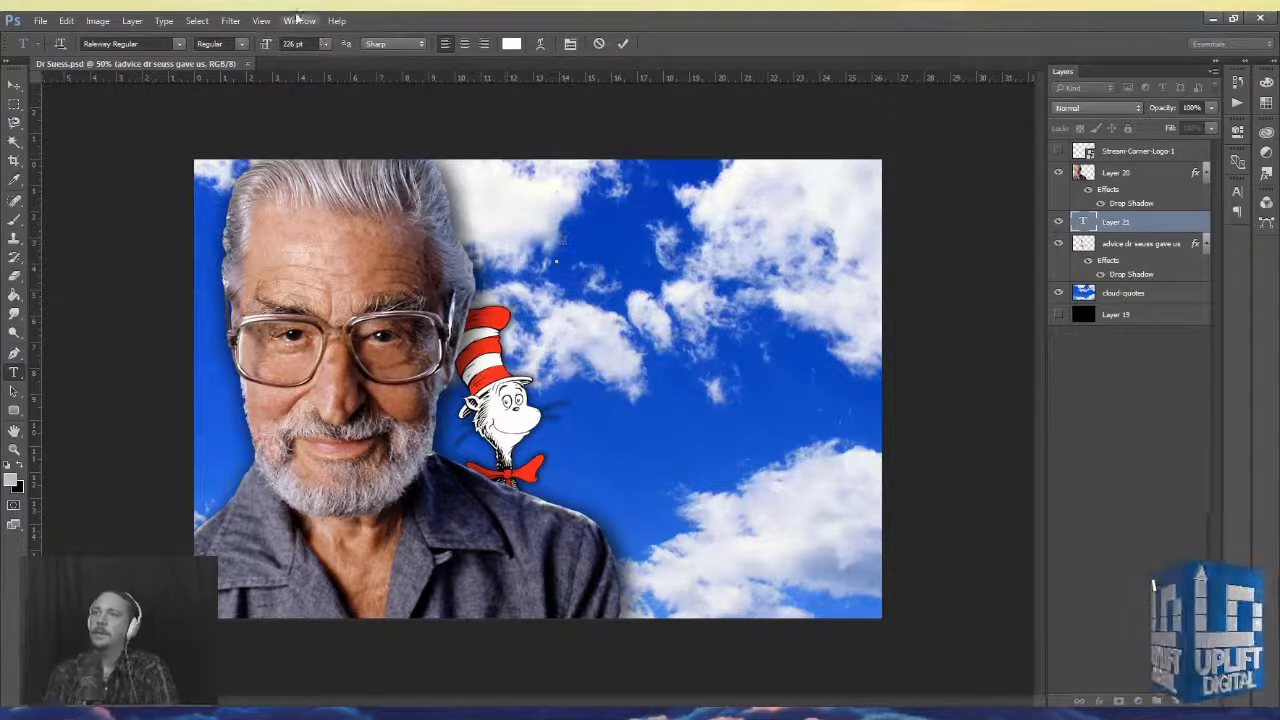
pyautogui.click(328, 42)
pyautogui.click(313, 253)
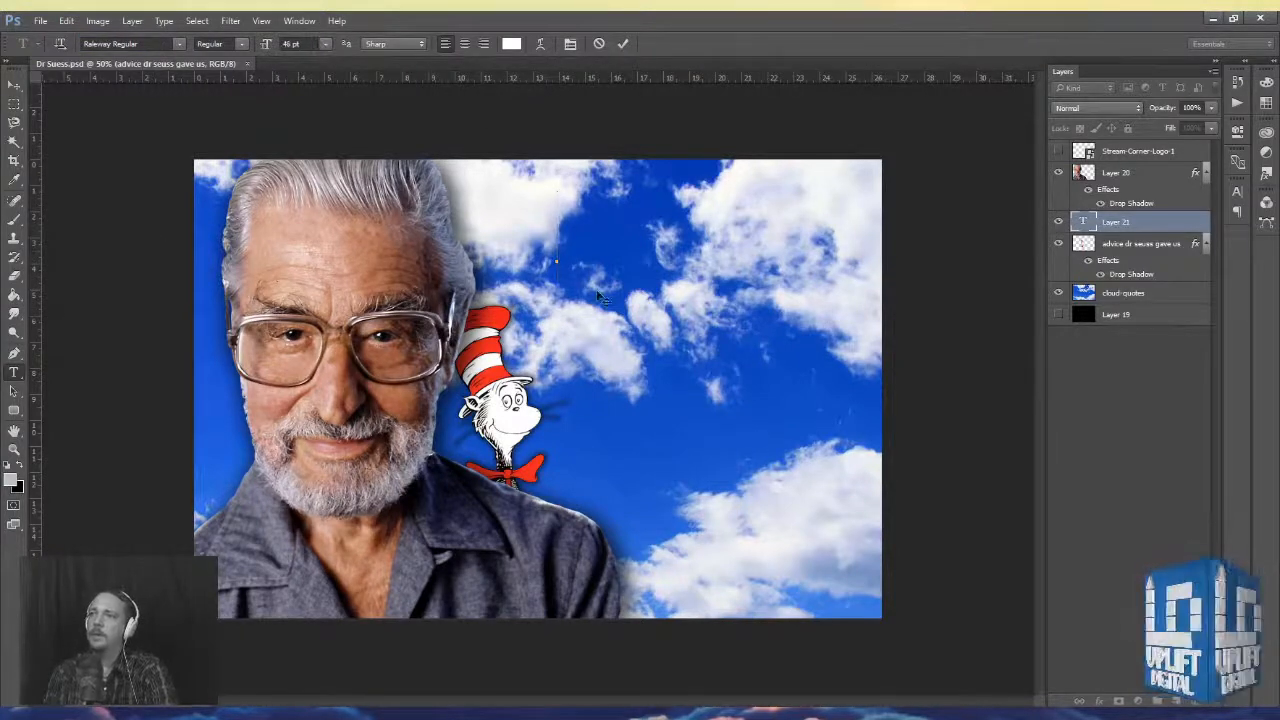
pyautogui.hotkey('ctrl', 'v')
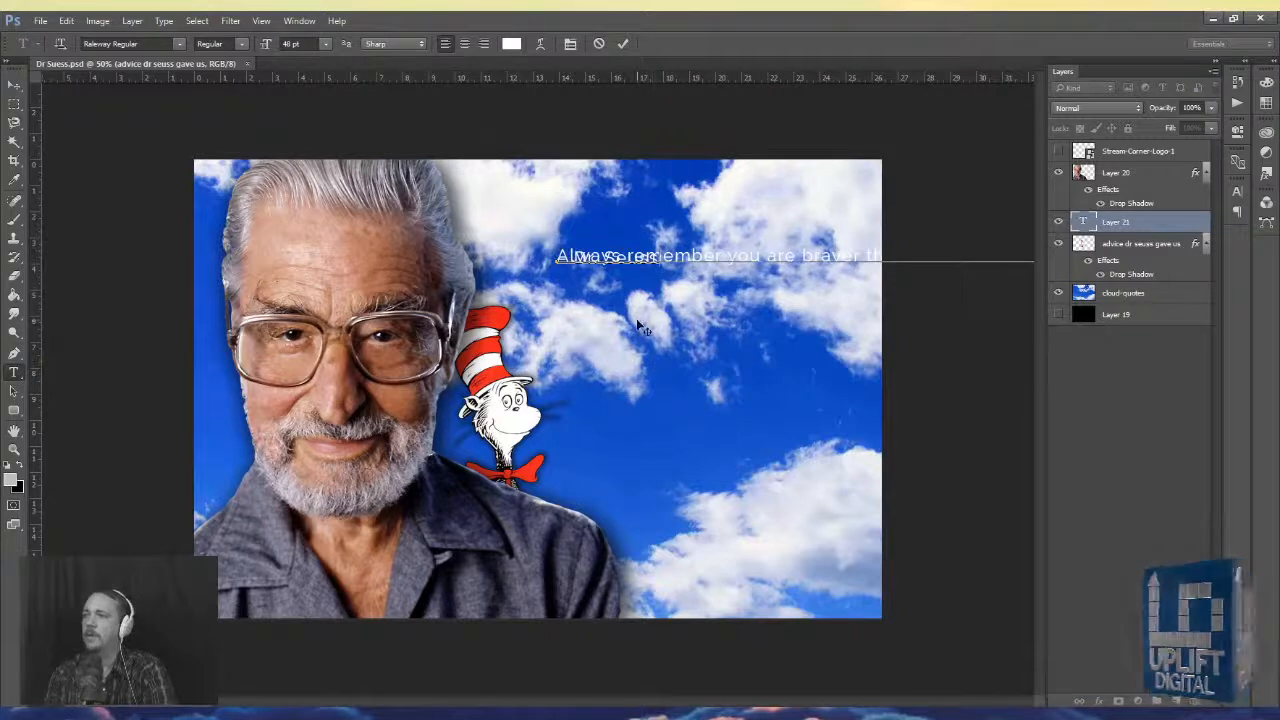
# - Move the quote text slightly down and set all of it to Raleway Bold
pyautogui.hotkey('ctrl', 'a')
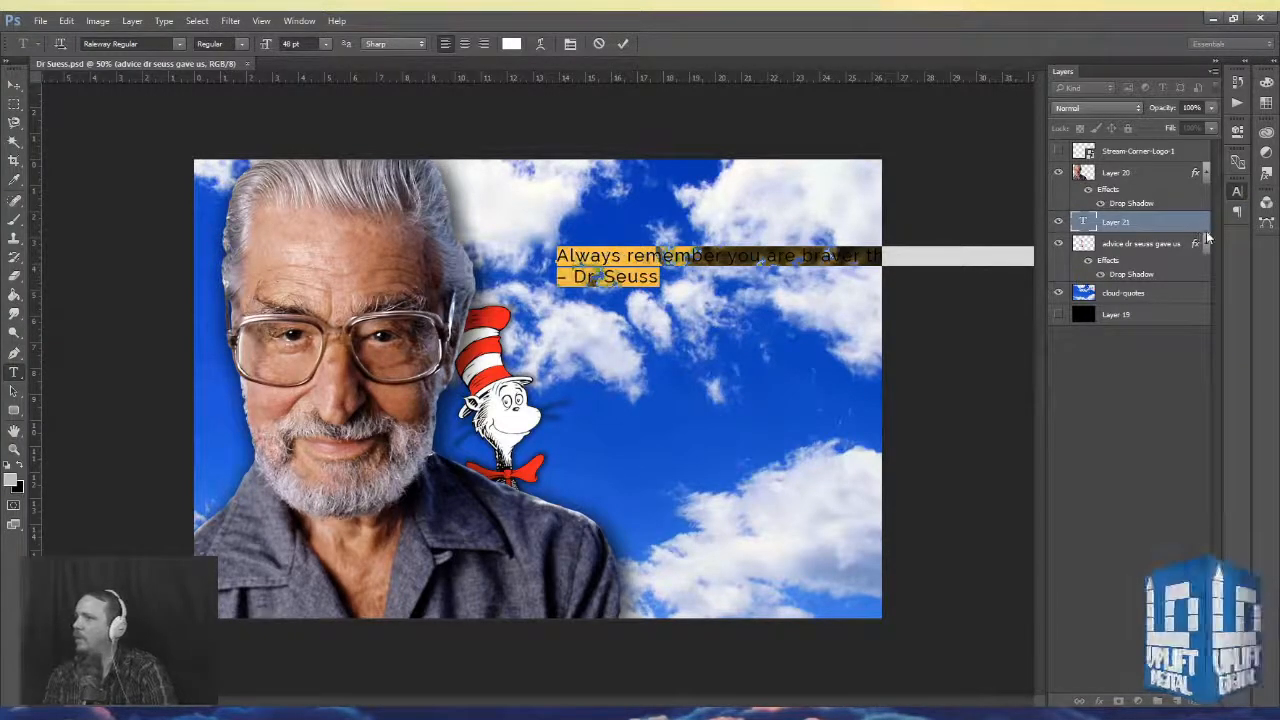
pyautogui.moveTo(784, 336)
pyautogui.mouseDown()
pyautogui.moveTo(609, 368)
pyautogui.moveTo(650, 336)
pyautogui.moveTo(748, 359)
pyautogui.moveTo(773, 341)
pyautogui.mouseUp()
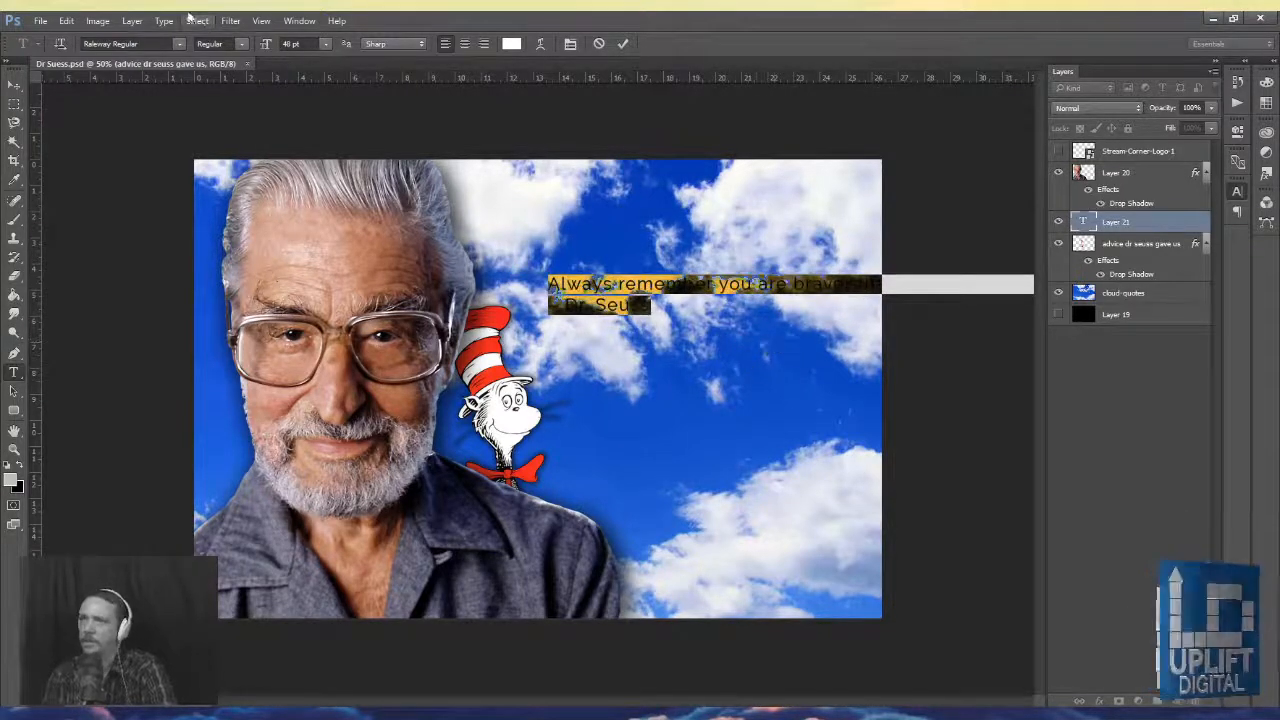
pyautogui.click(251, 189)
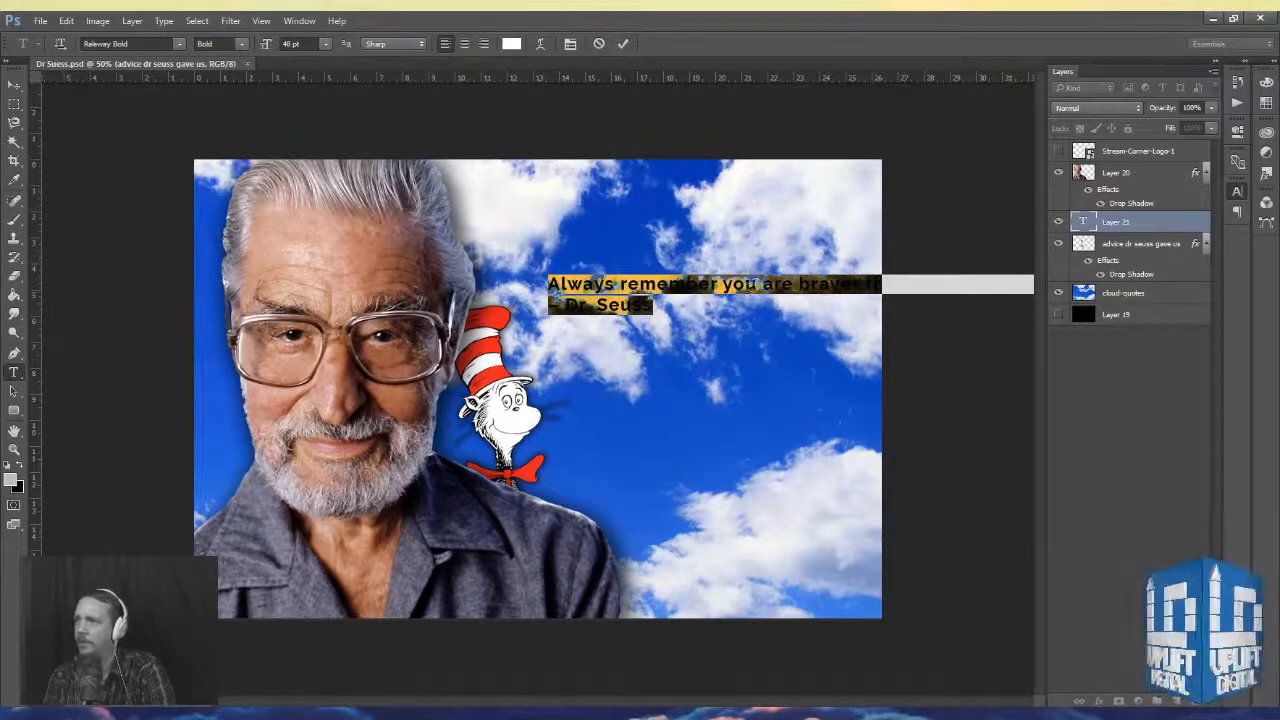
pyautogui.click(750, 289)
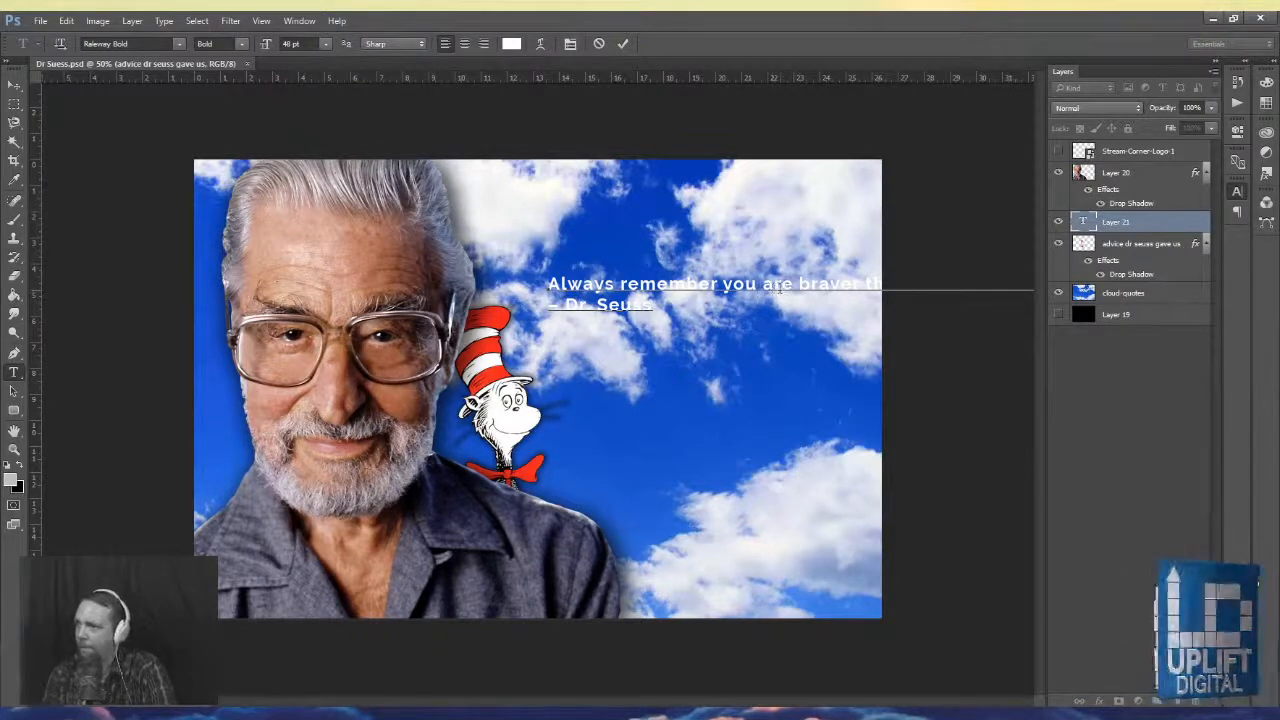
# - Set the whole quote to 36 pt and reposition it left and upward, above the cat's hat
pyautogui.moveTo(786, 345); pyautogui.dragTo(716, 339)
pyautogui.hotkey('ctrl', 'a')
pyautogui.click(325, 43)
pyautogui.click(323, 236)
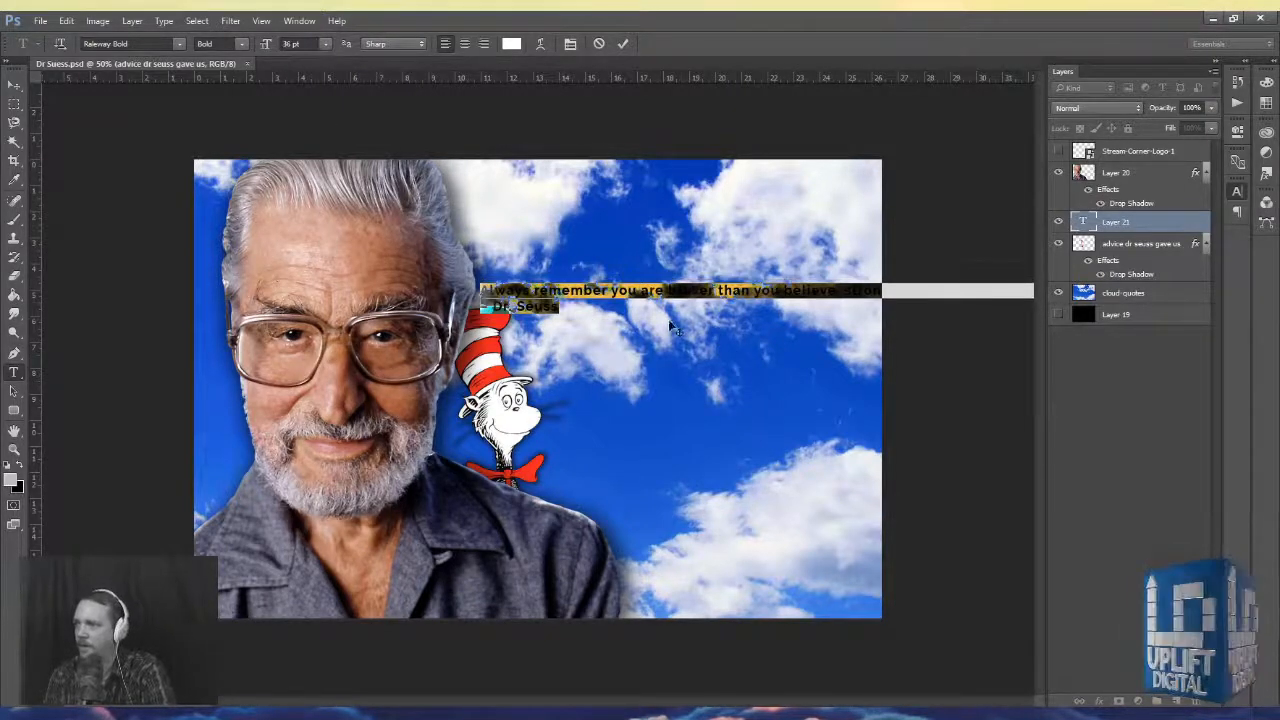
pyautogui.moveTo(663, 323); pyautogui.dragTo(661, 272)
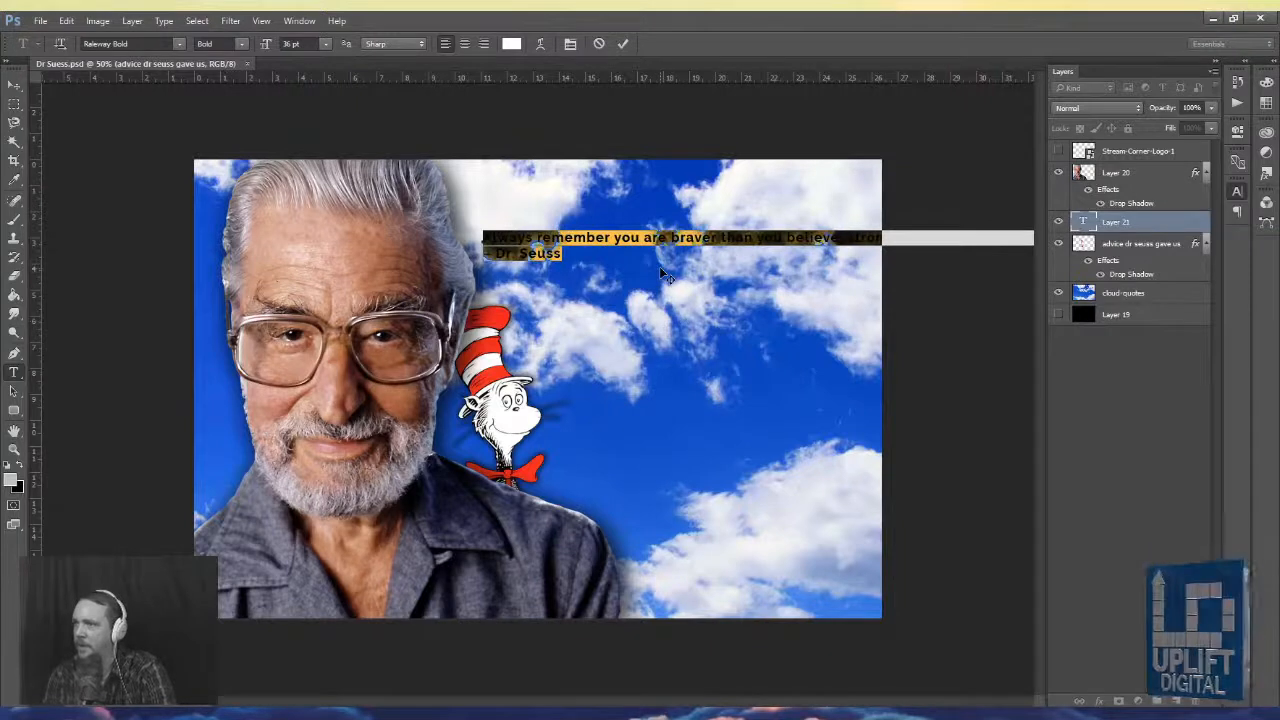
# - Break the quote into separate lines after "believe," and "seem," and reposition it over the sky, clear of the portrait
pyautogui.click(660, 238)
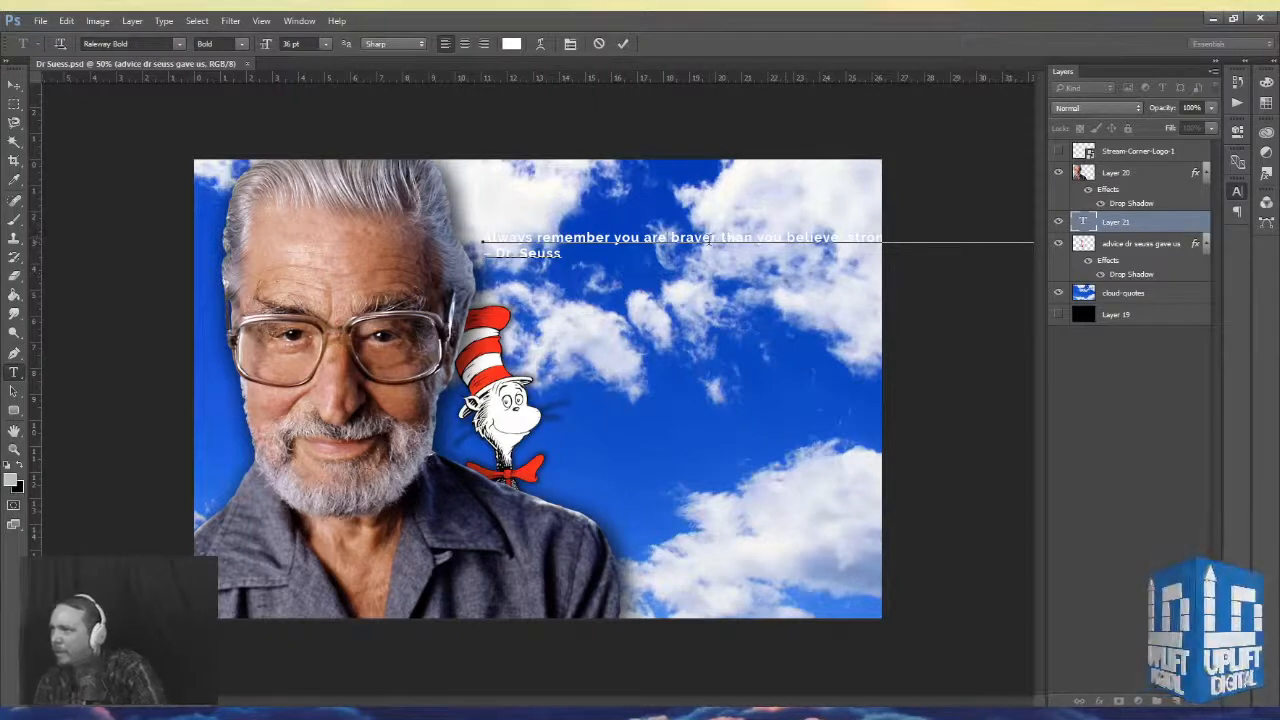
pyautogui.moveTo(720, 266); pyautogui.dragTo(714, 294)
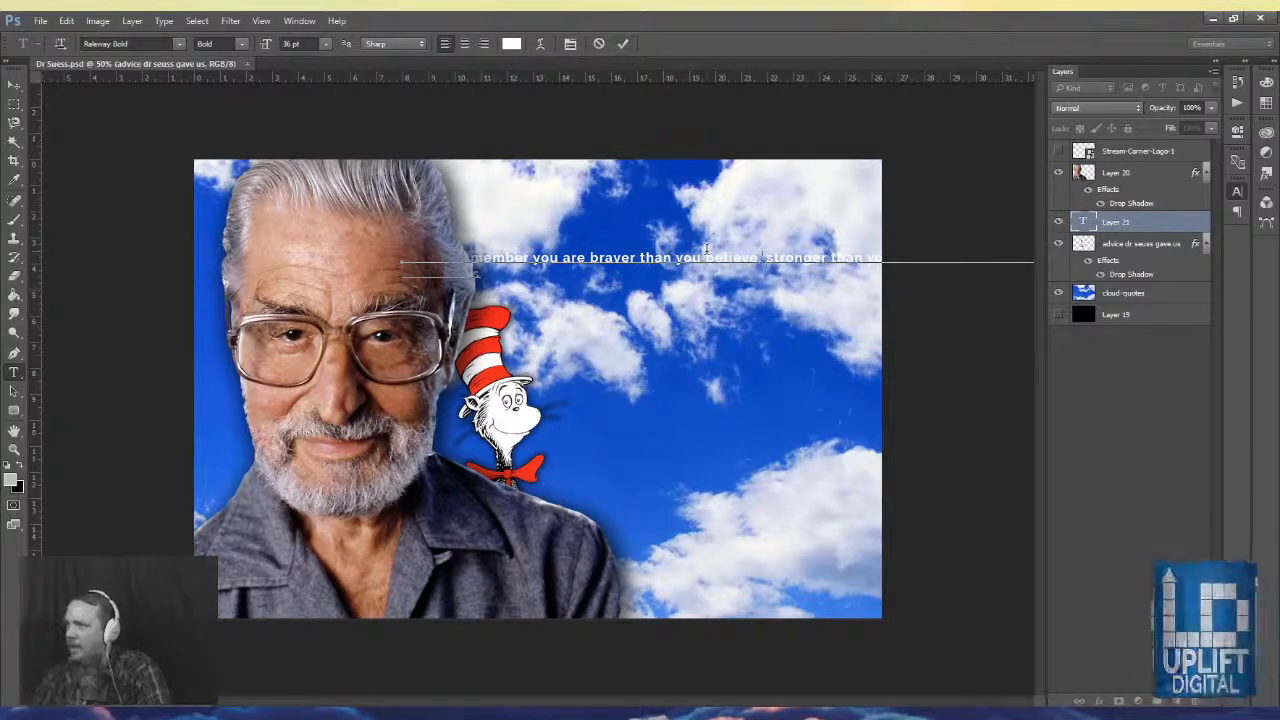
pyautogui.press('Return')
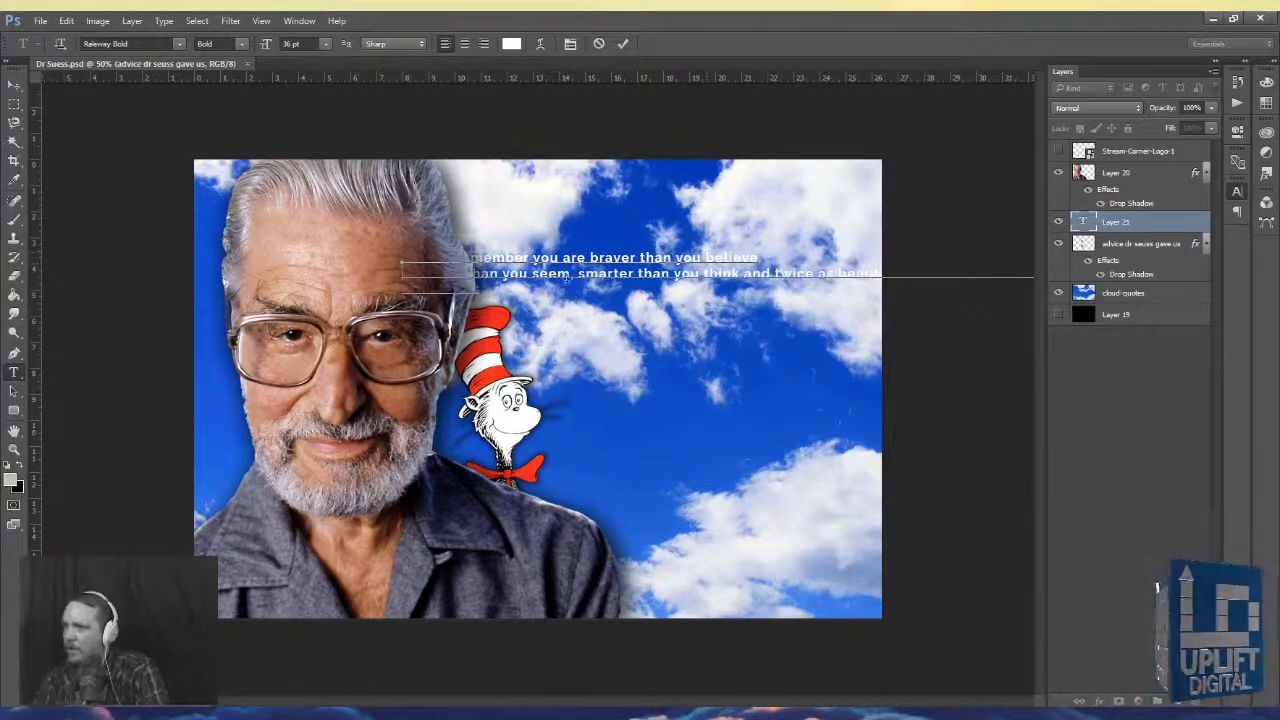
pyautogui.click(578, 272)
pyautogui.press('Return')
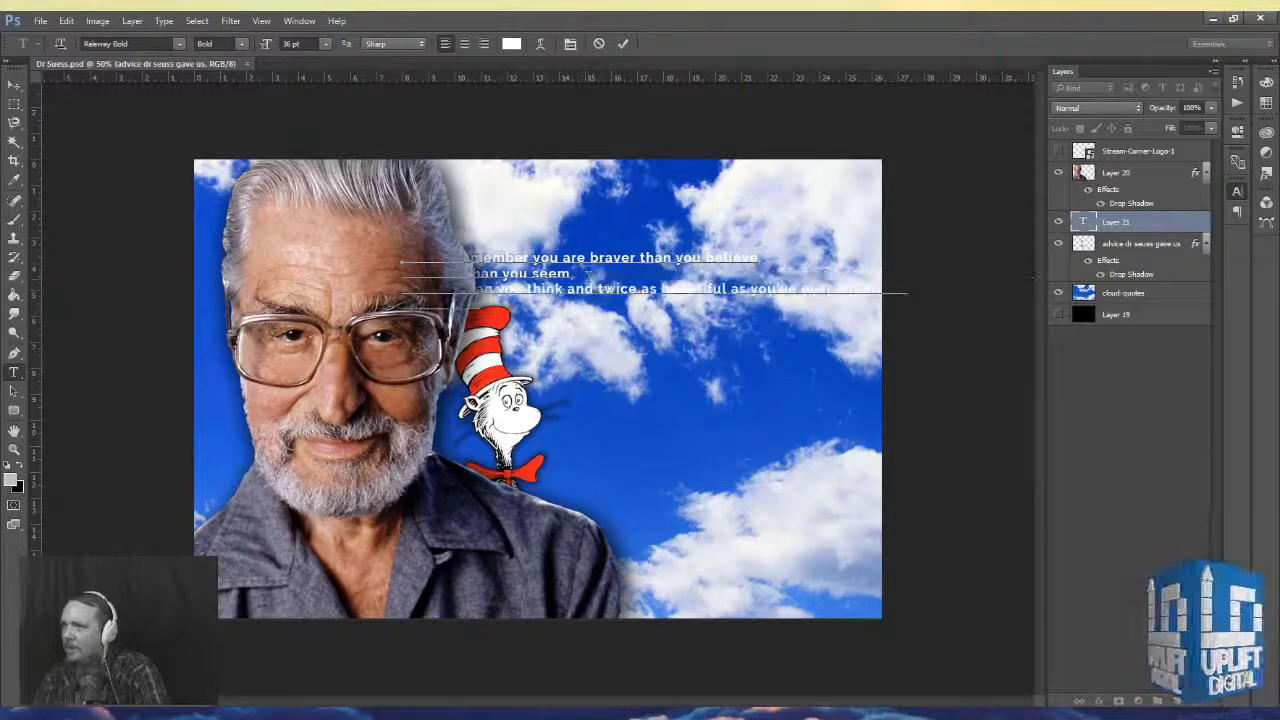
pyautogui.moveTo(621, 336); pyautogui.dragTo(712, 338)
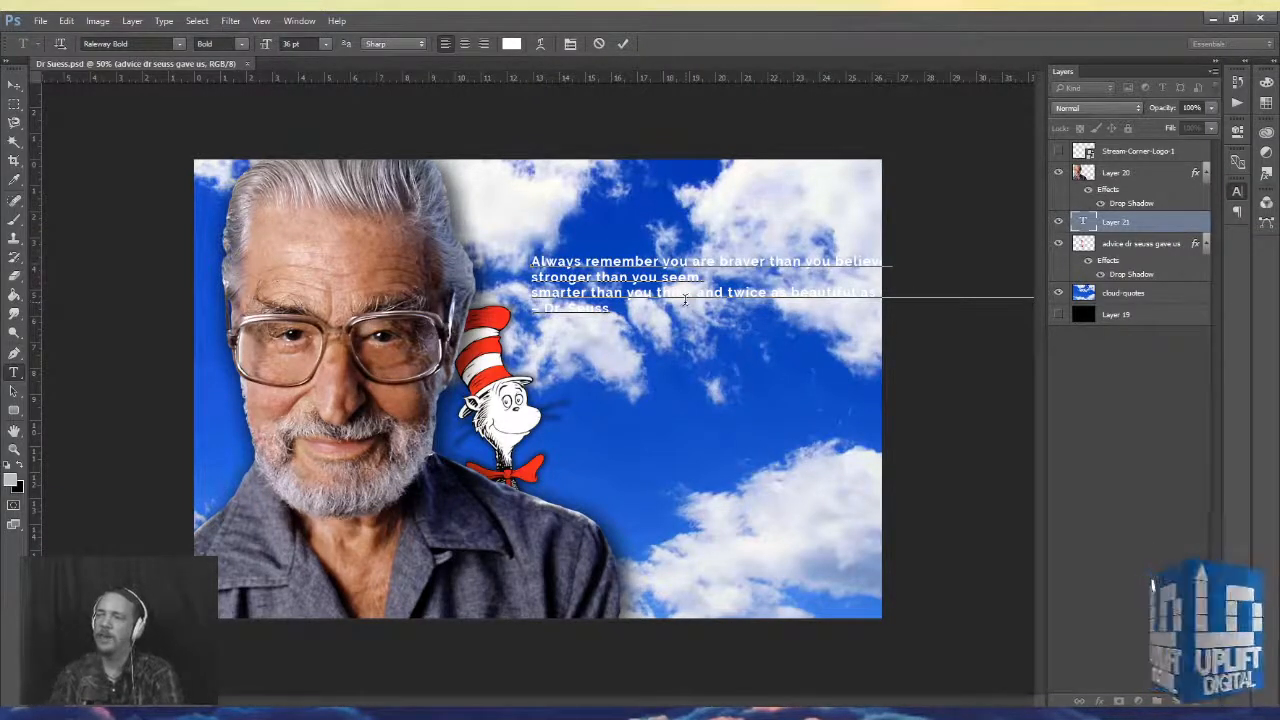
# - Set the whole quote to all caps in Raleway ExtraBold and shift it up and left, above the cat's hat
pyautogui.hotkey('ctrl', 'a')
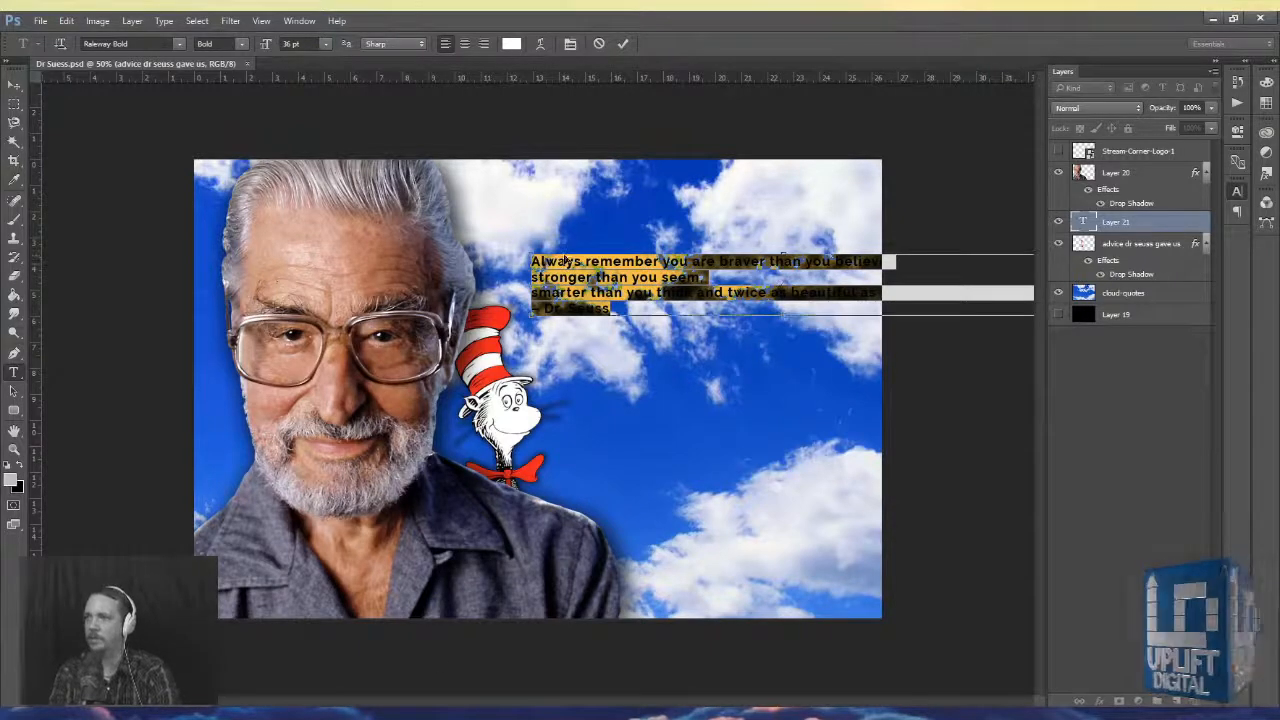
pyautogui.hotkey('ctrl', 'shift', 'k')
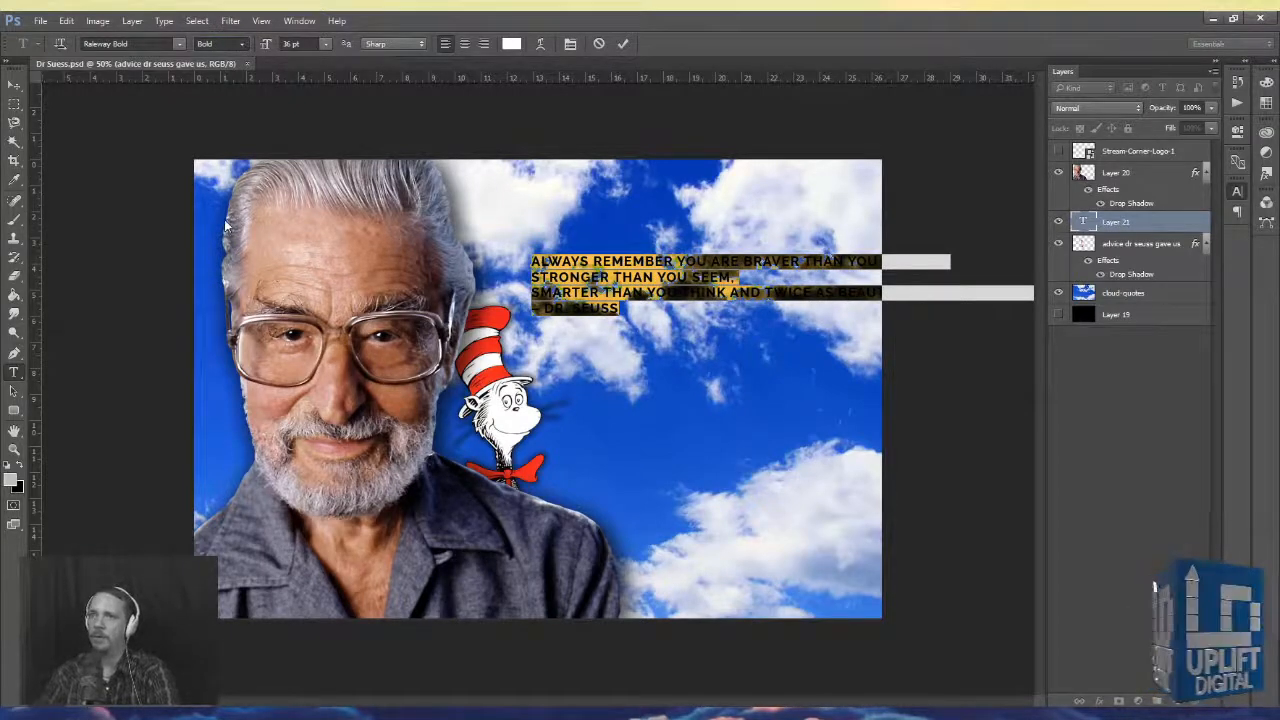
pyautogui.press('Down')
pyautogui.moveTo(589, 359); pyautogui.dragTo(563, 344)
pyautogui.click(602, 265)
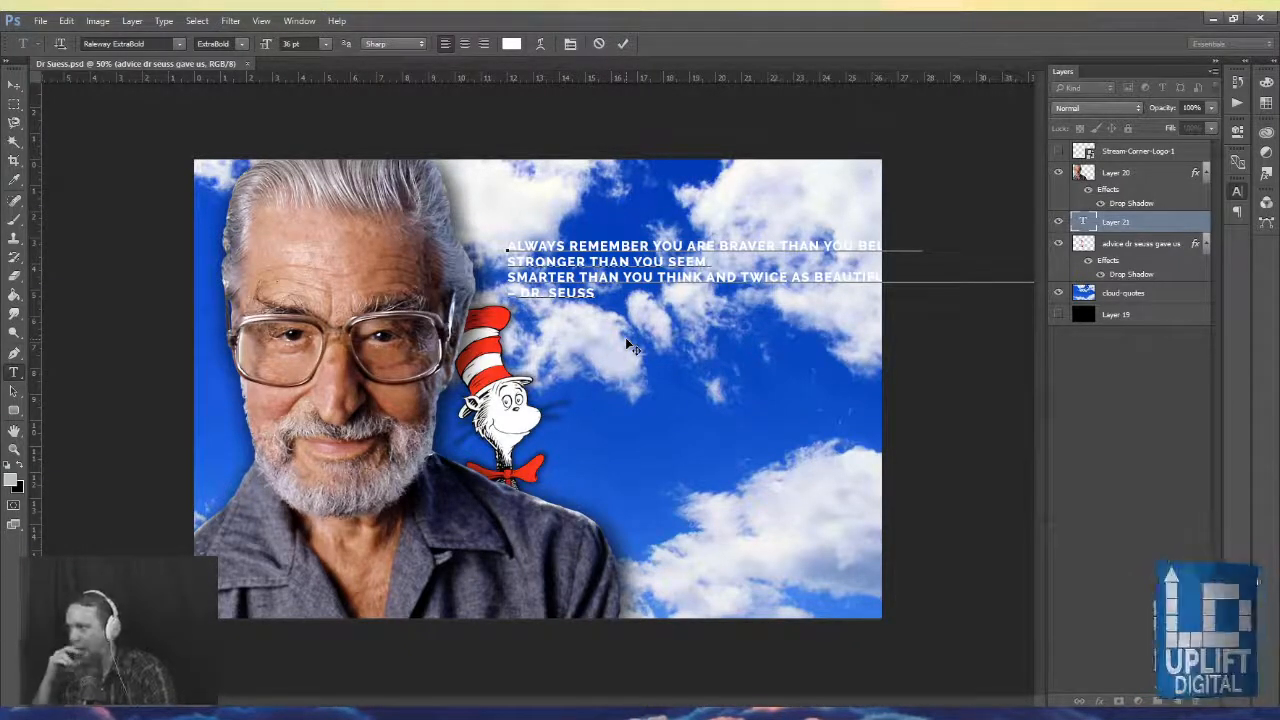
pyautogui.moveTo(745, 352)
pyautogui.mouseDown()
pyautogui.moveTo(723, 324)
pyautogui.moveTo(705, 330)
pyautogui.moveTo(762, 340)
pyautogui.moveTo(625, 318)
pyautogui.moveTo(771, 362)
pyautogui.moveTo(760, 357)
pyautogui.moveTo(776, 405)
pyautogui.moveTo(749, 300)
pyautogui.moveTo(749, 332)
pyautogui.mouseUp()
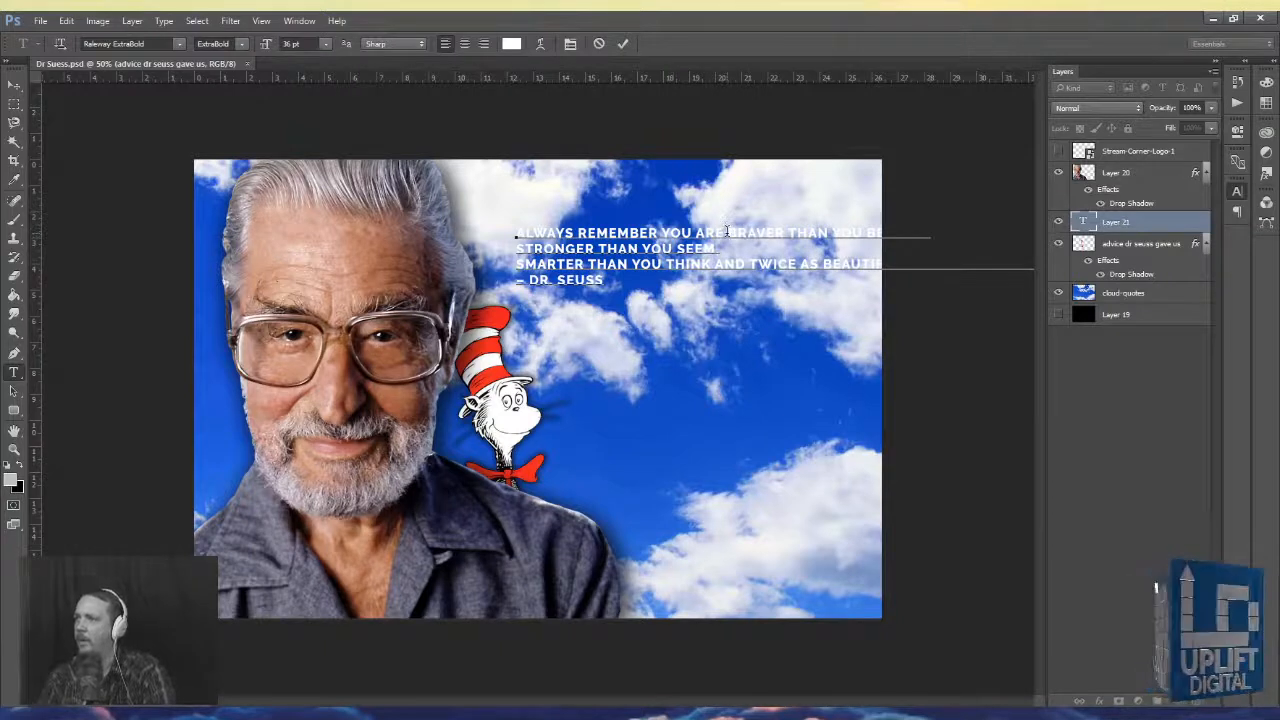
# - Add line breaks after "ARE", "THINK" and "BEAUTIFUL" in the quote and move the text block right and down into the sky
pyautogui.press('Return')
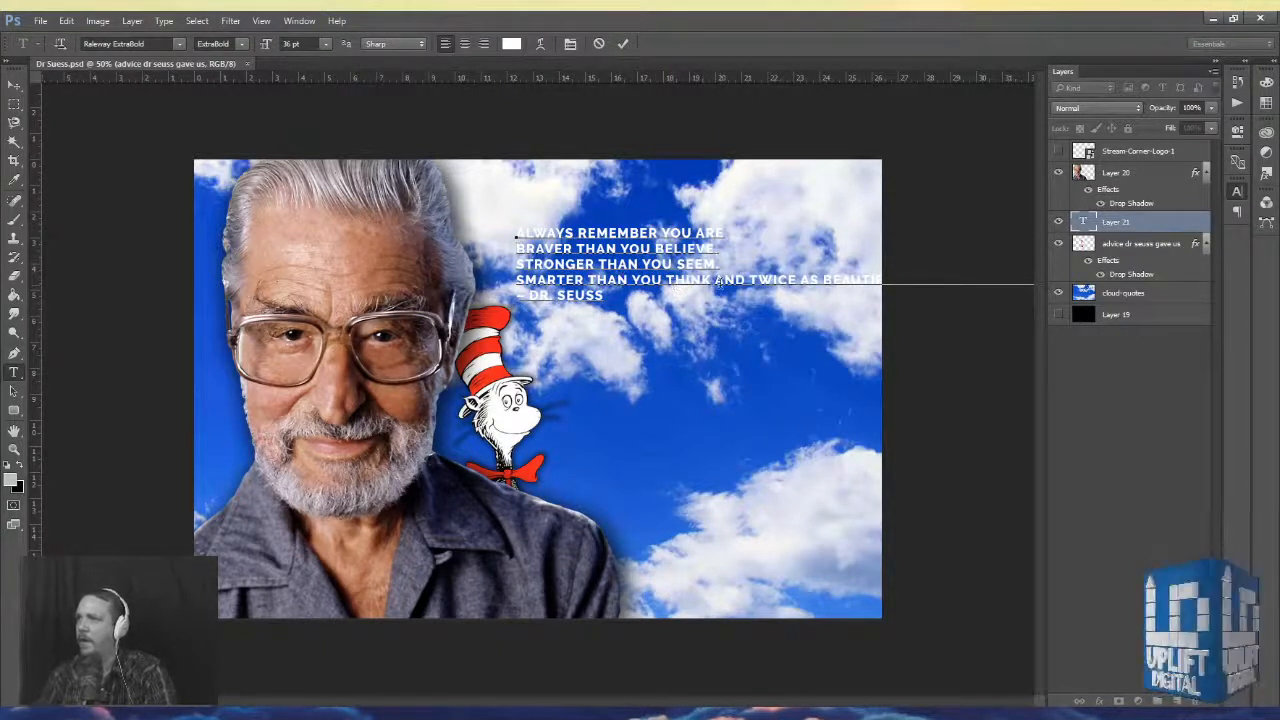
pyautogui.click(706, 279)
pyautogui.press('Return')
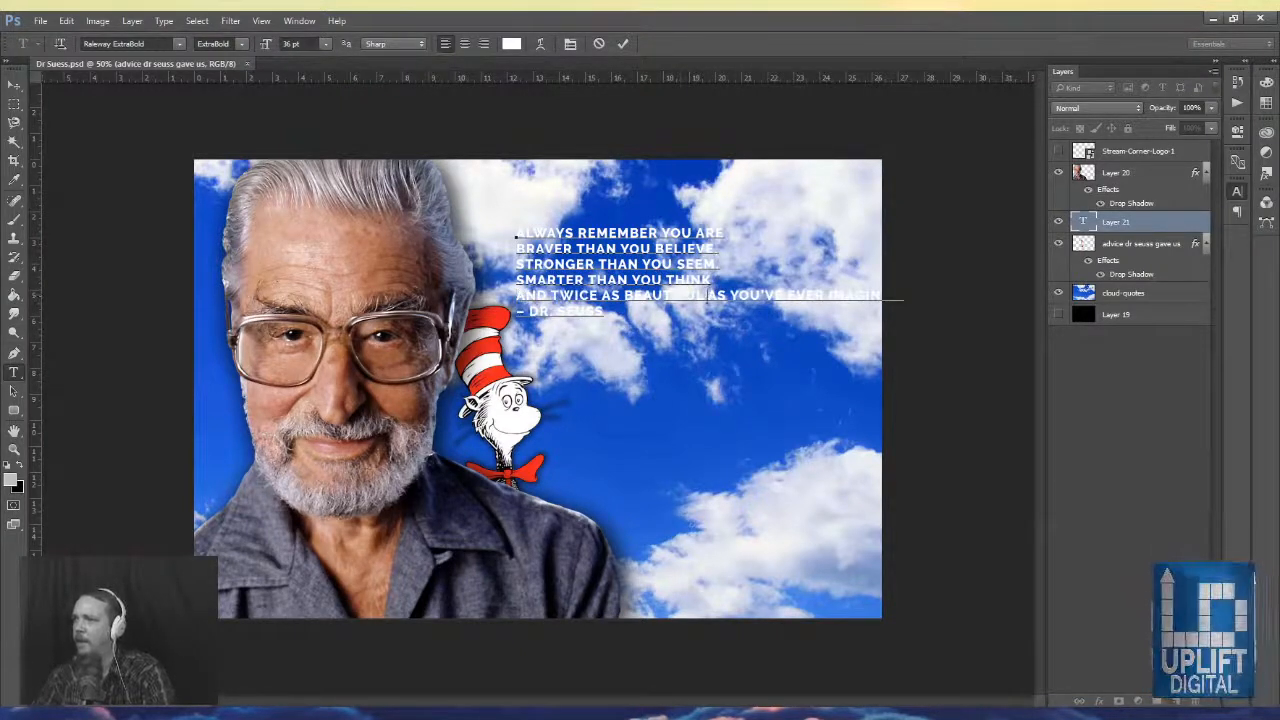
pyautogui.click(708, 295)
pyautogui.press('Return')
pyautogui.moveTo(650, 363); pyautogui.dragTo(730, 385)
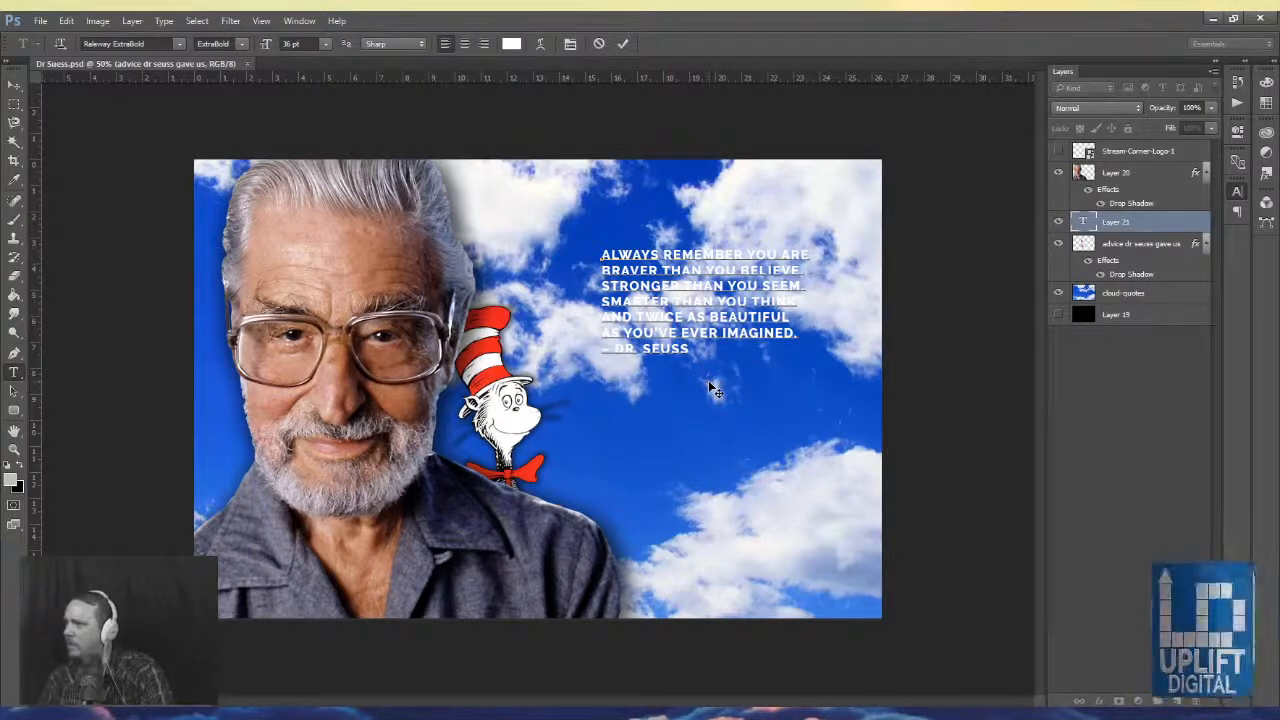
# - Center-align the whole quote and move it back over the open sky beside the cat
pyautogui.hotkey('ctrl', 'a')
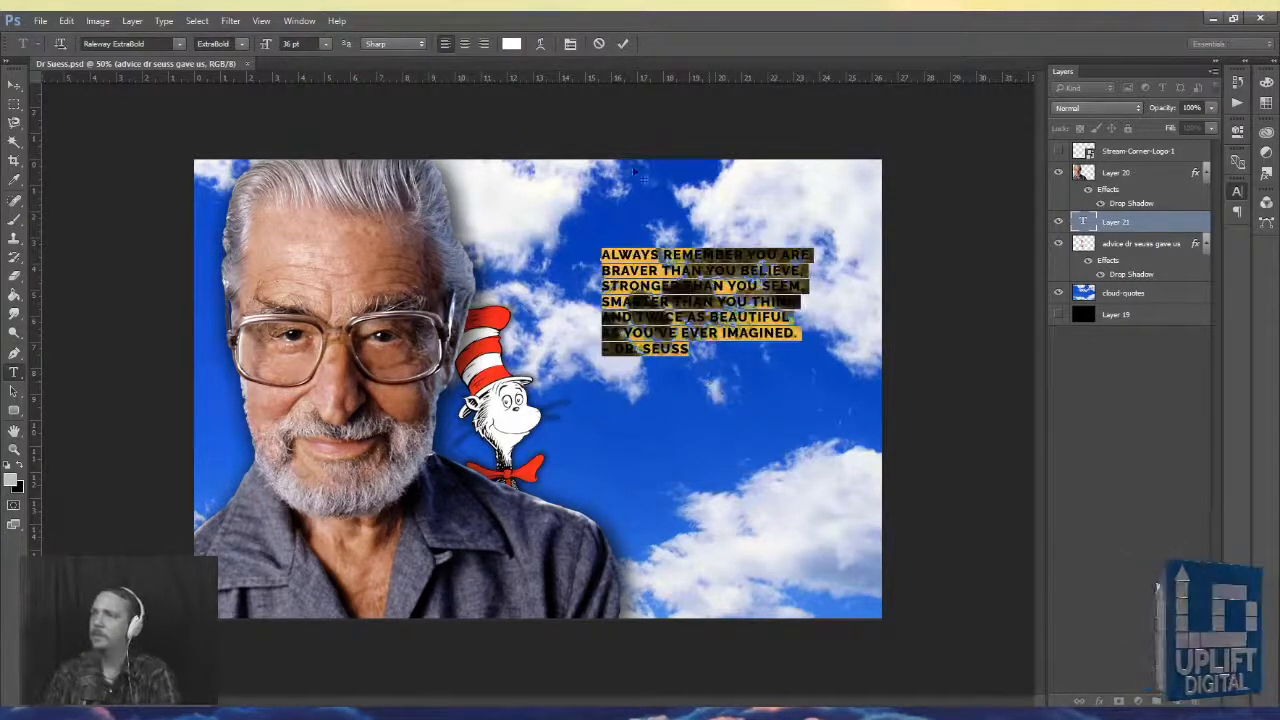
pyautogui.click(464, 44)
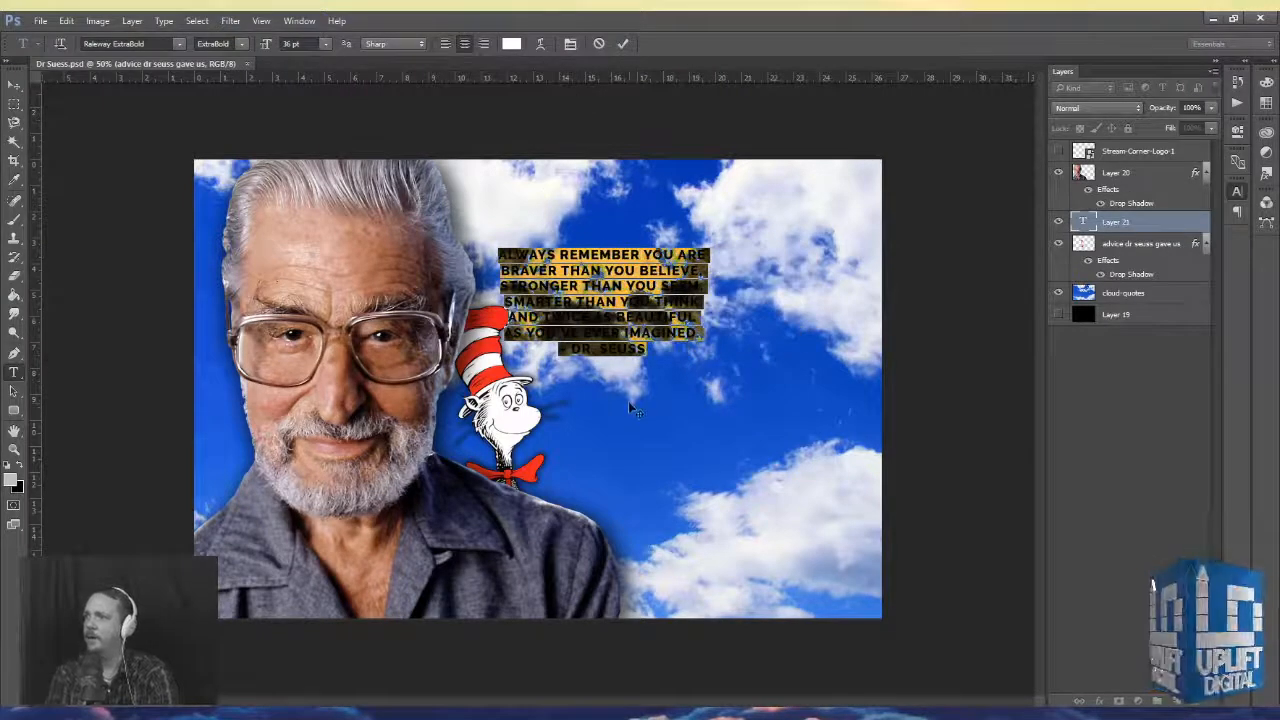
pyautogui.moveTo(665, 415); pyautogui.dragTo(714, 410)
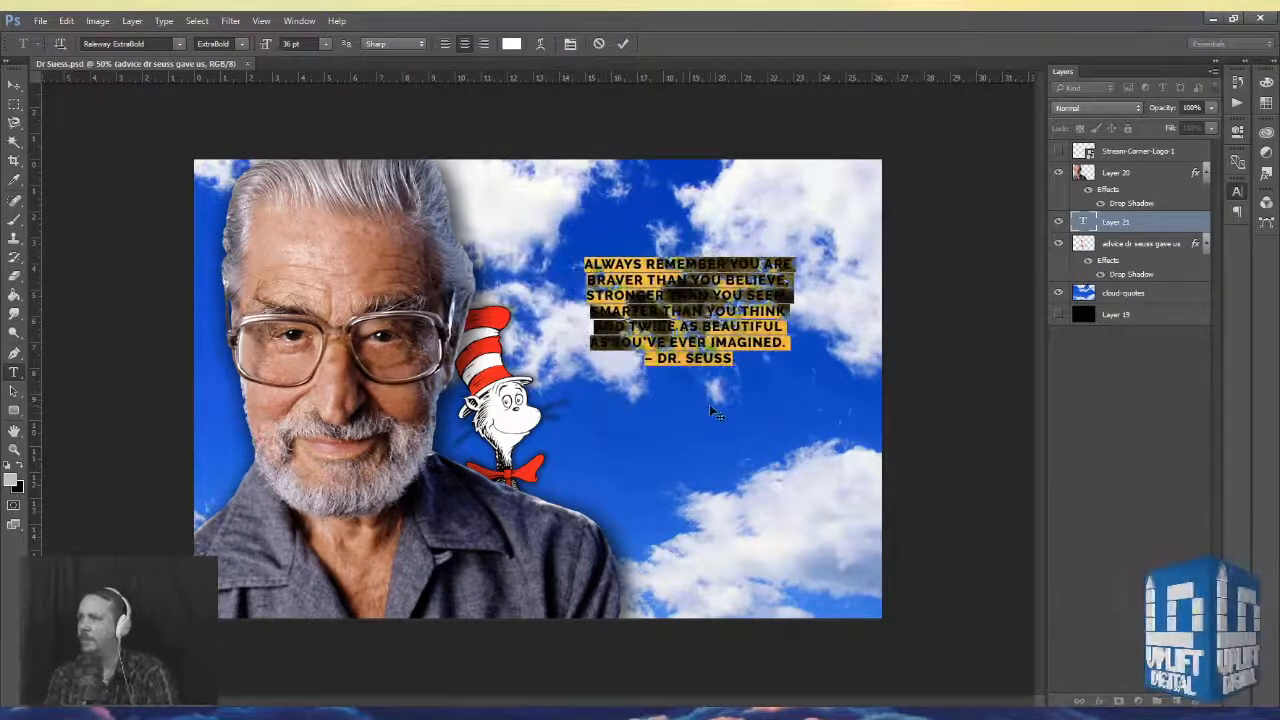
# - Scale the quote text layer up to about 140% so it spans the sky between the cat and the canvas edge
pyautogui.click(14, 85)
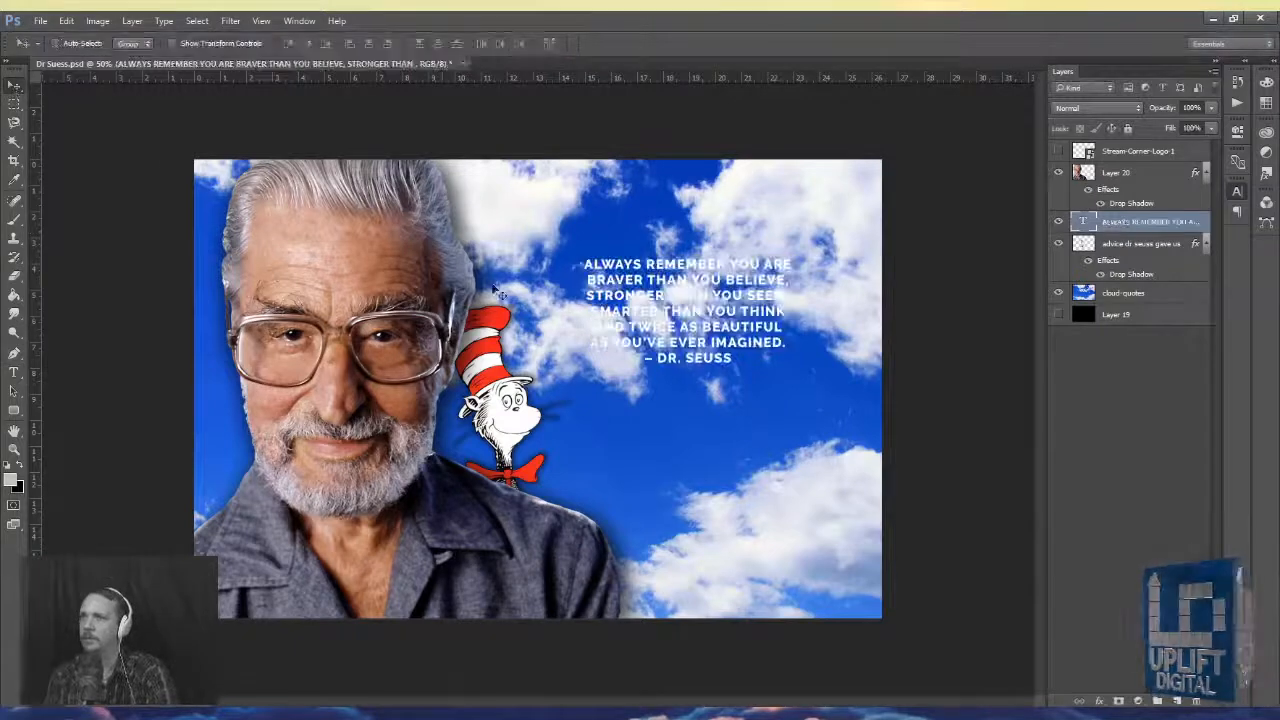
pyautogui.hotkey('ctrl', 't')
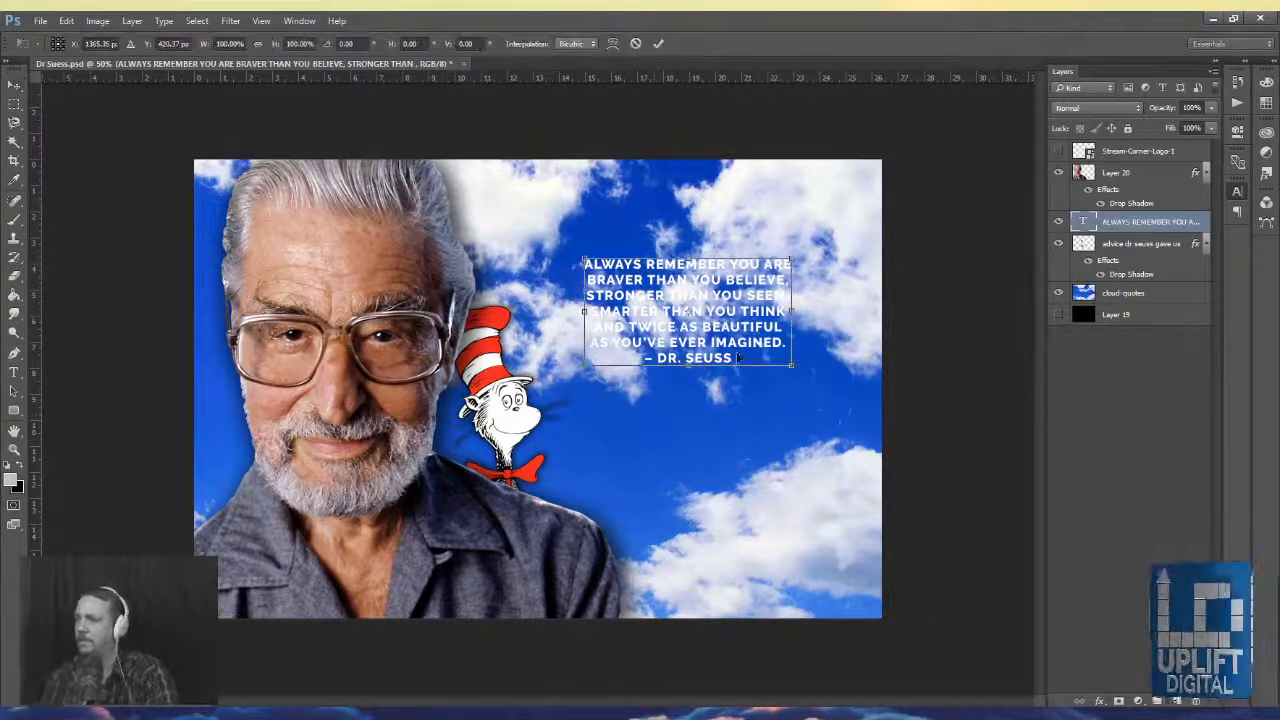
pyautogui.moveTo(791, 364); pyautogui.dragTo(849, 394)
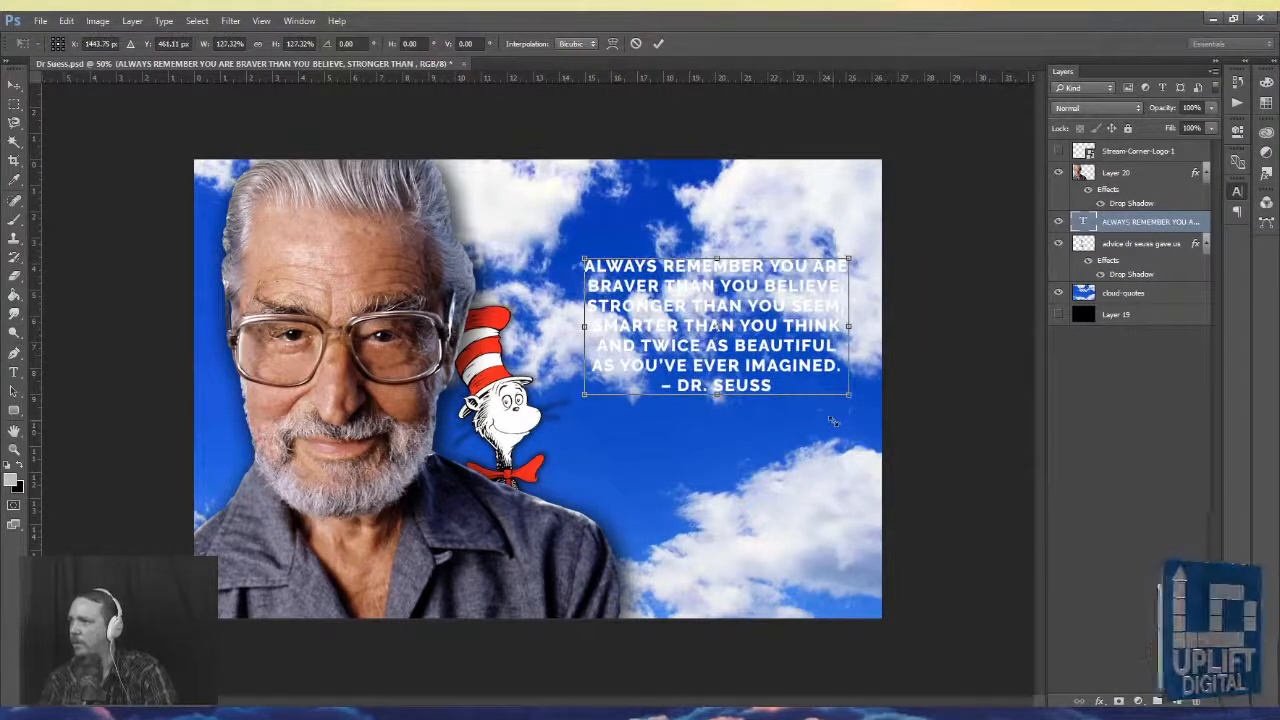
pyautogui.moveTo(584, 394); pyautogui.dragTo(567, 435)
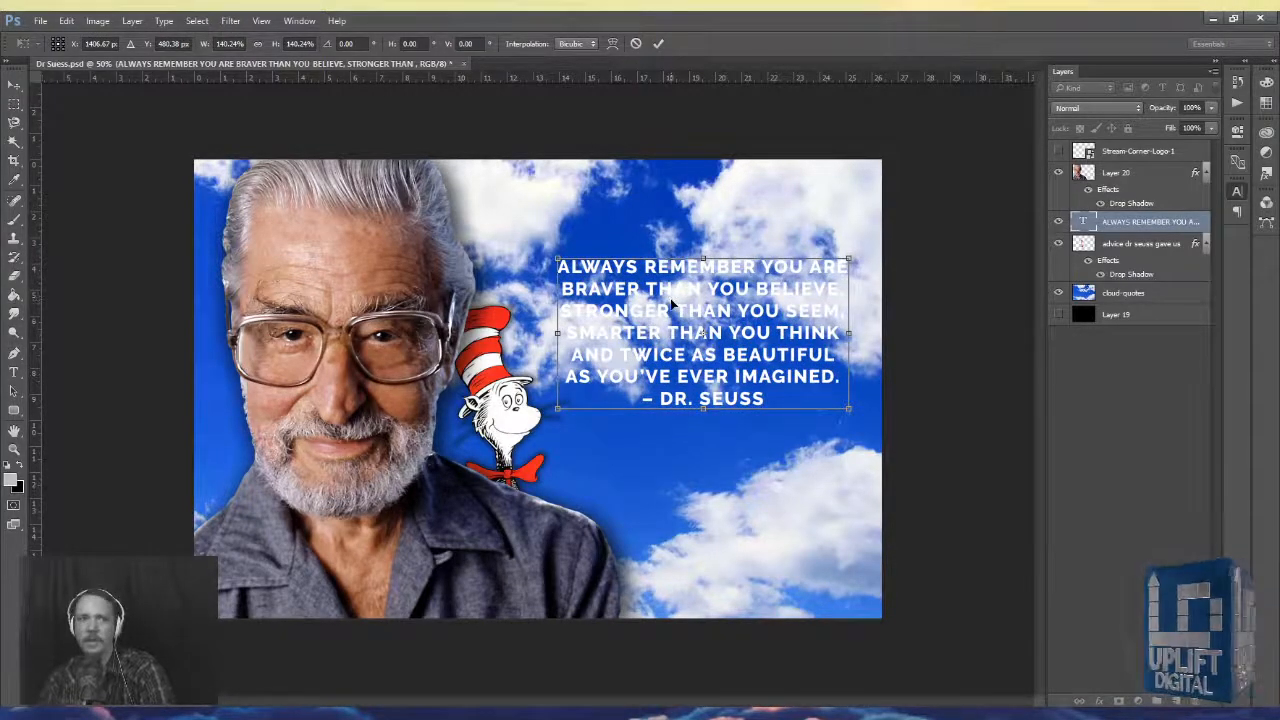
pyautogui.press('Return')
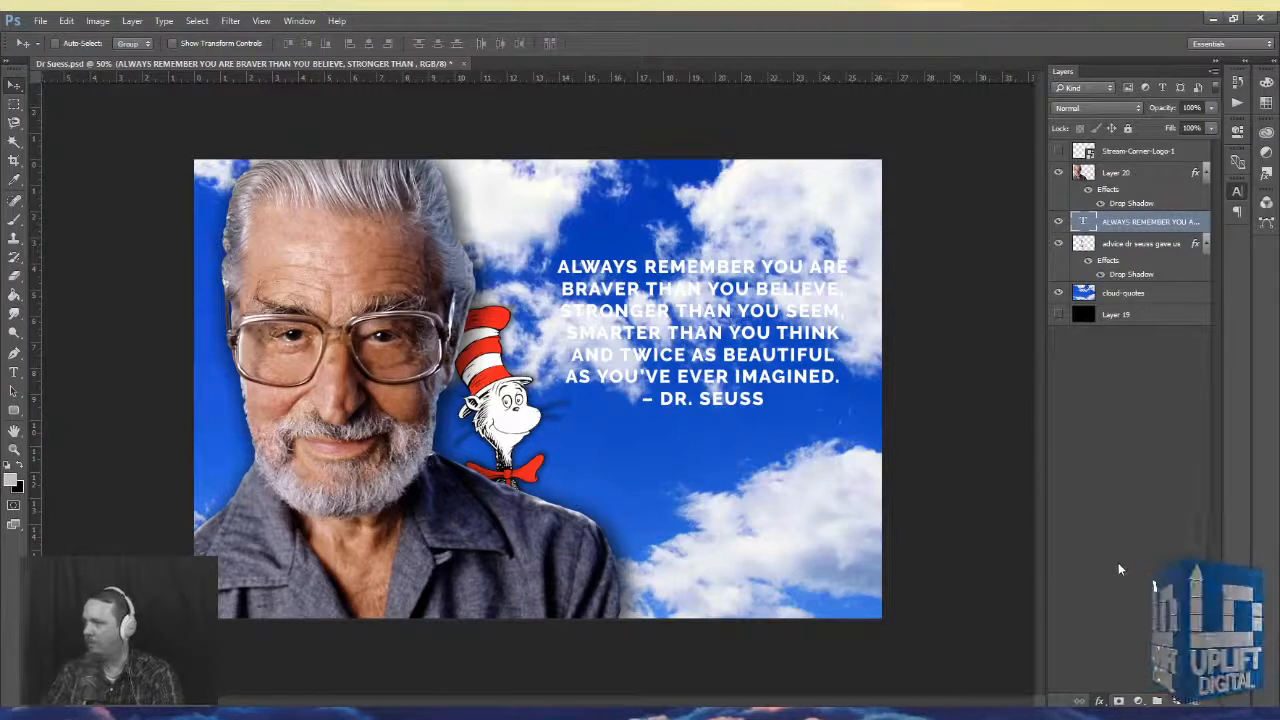
# - Try a black Stroke effect on the quote text layer
pyautogui.click(831, 170)
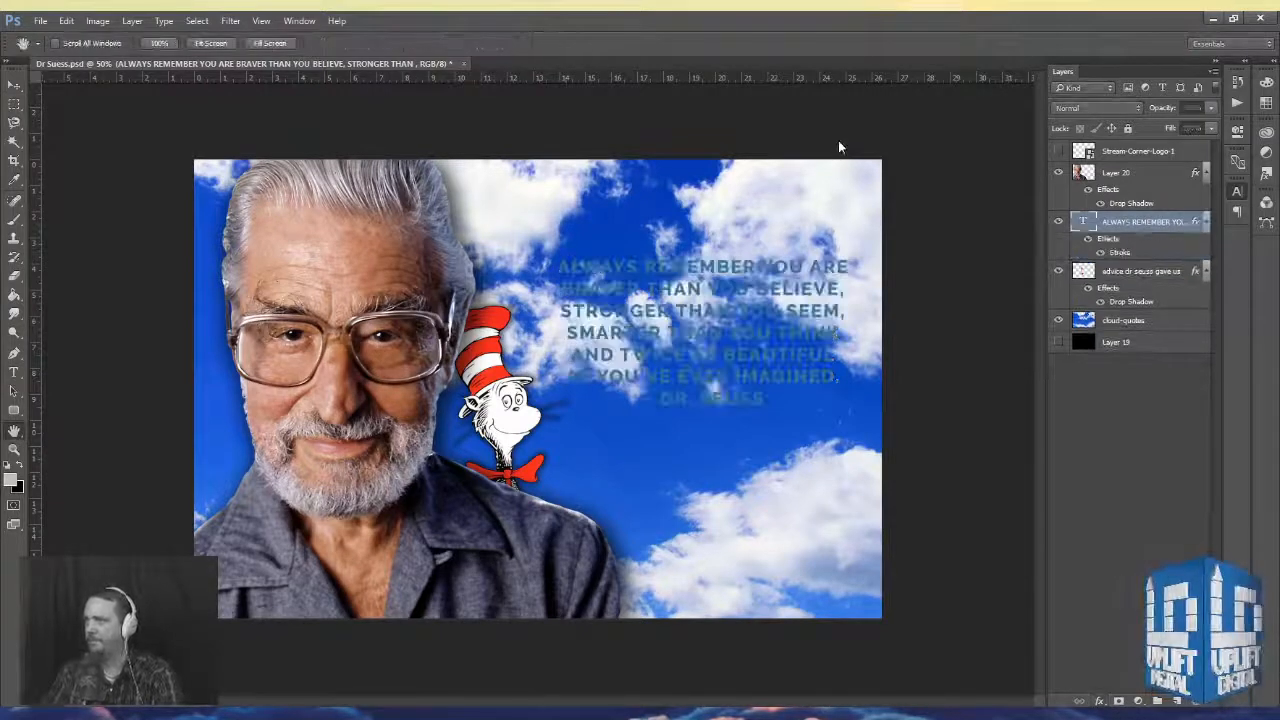
pyautogui.click(1091, 296)
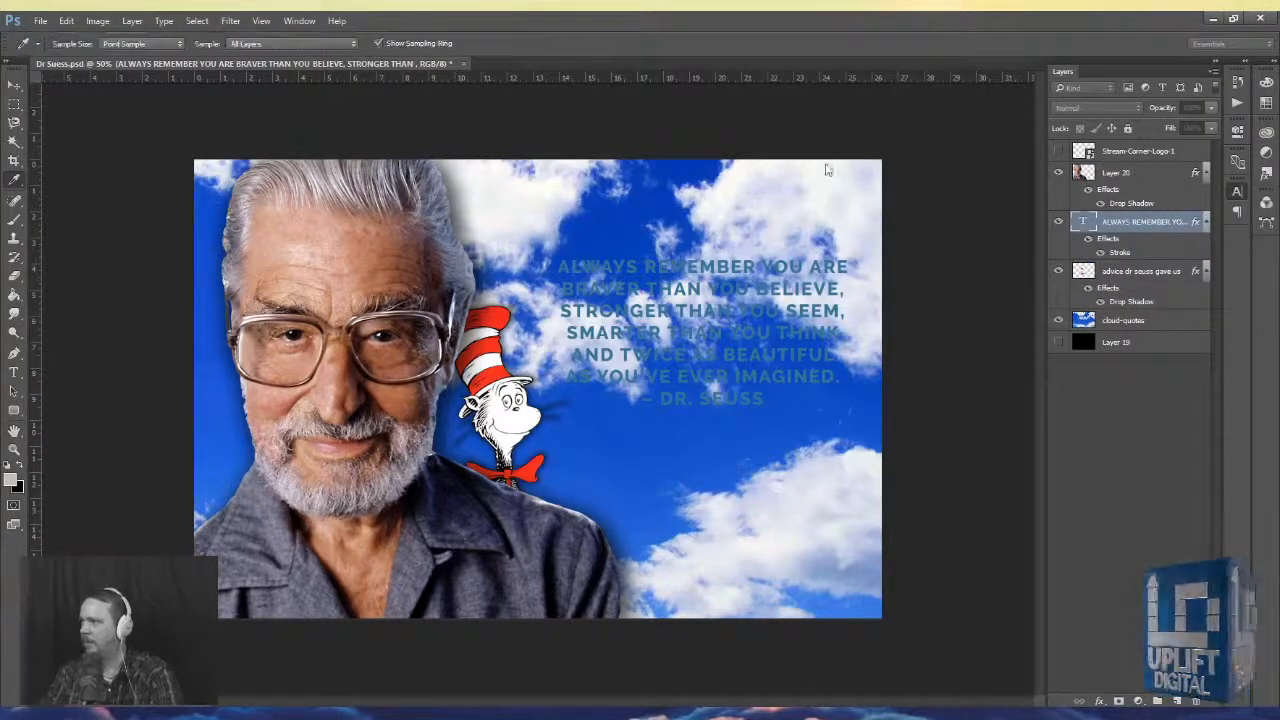
pyautogui.click(885, 429)
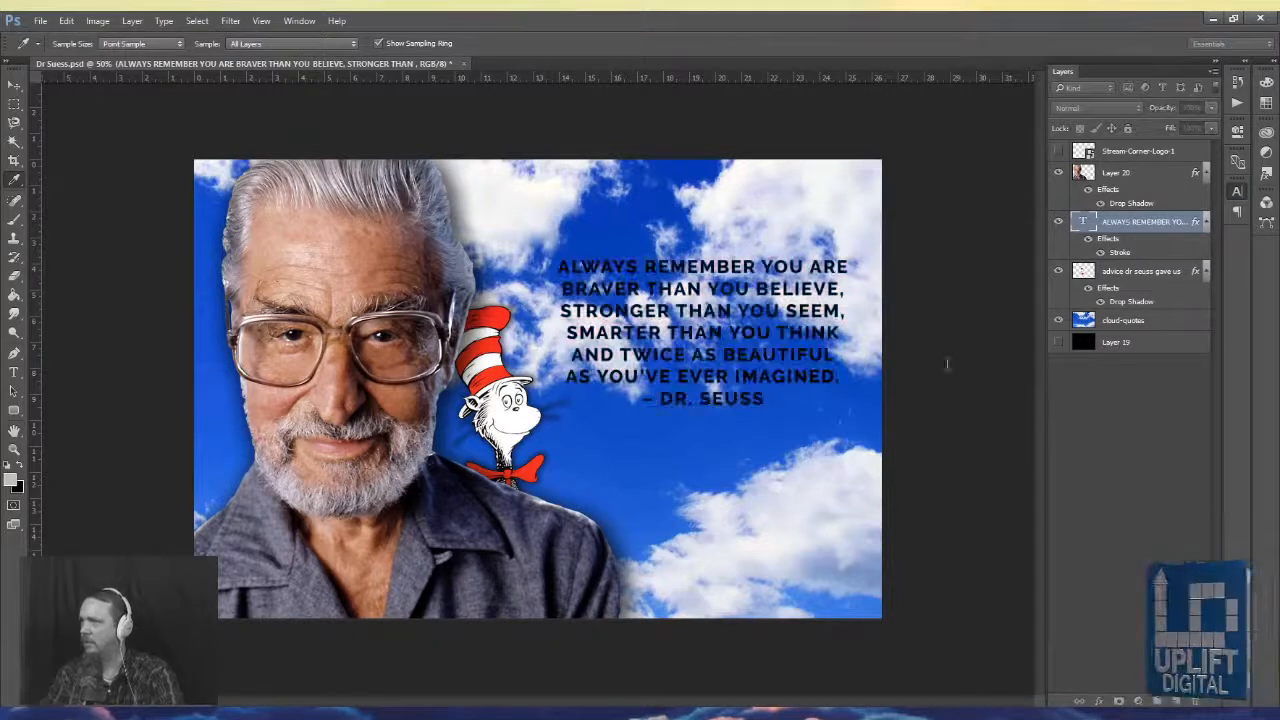
# - Add a Drop Shadow effect to the quote text and compare it with and without the Stroke
pyautogui.click(922, 142)
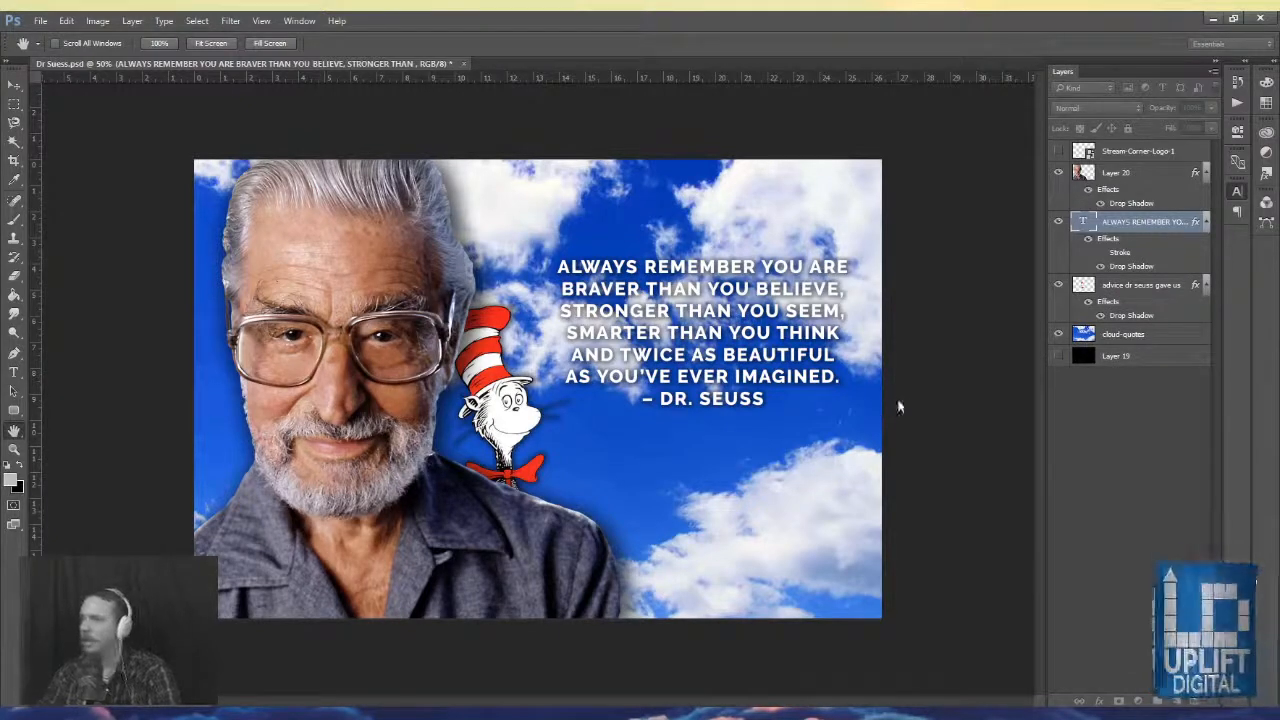
pyautogui.click(941, 401)
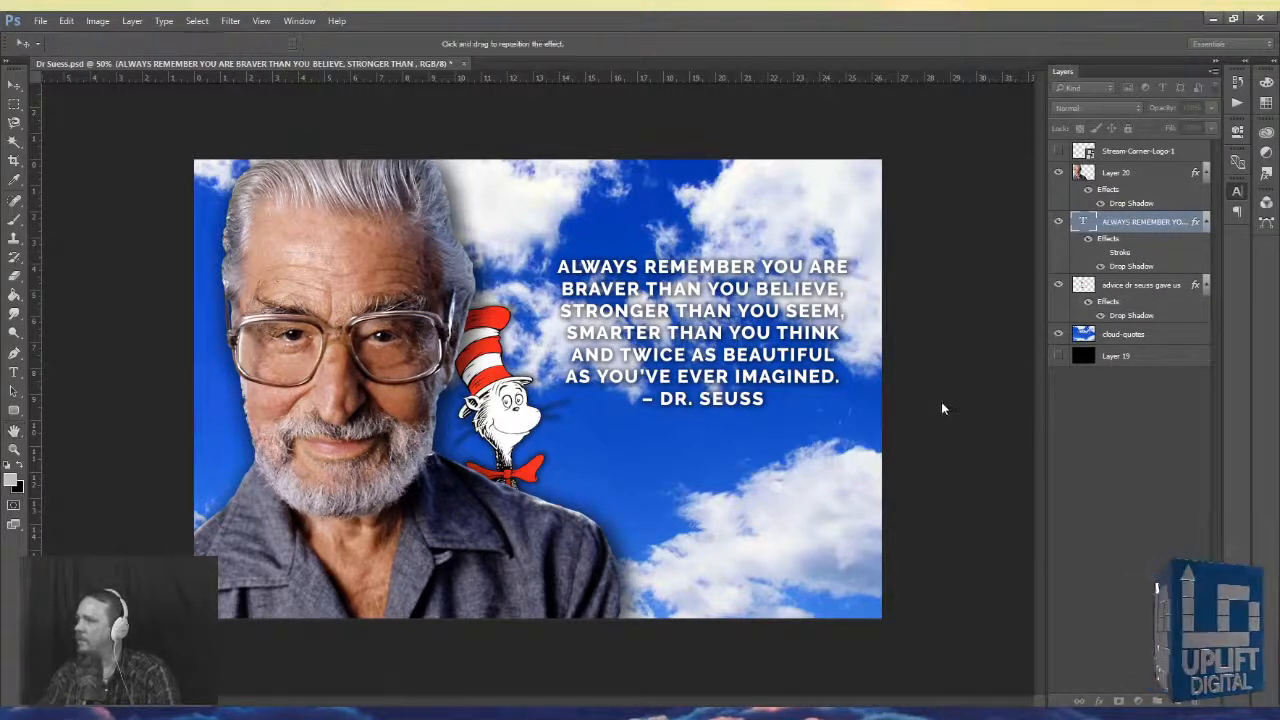
pyautogui.moveTo(1153, 194); pyautogui.dragTo(1211, 196)
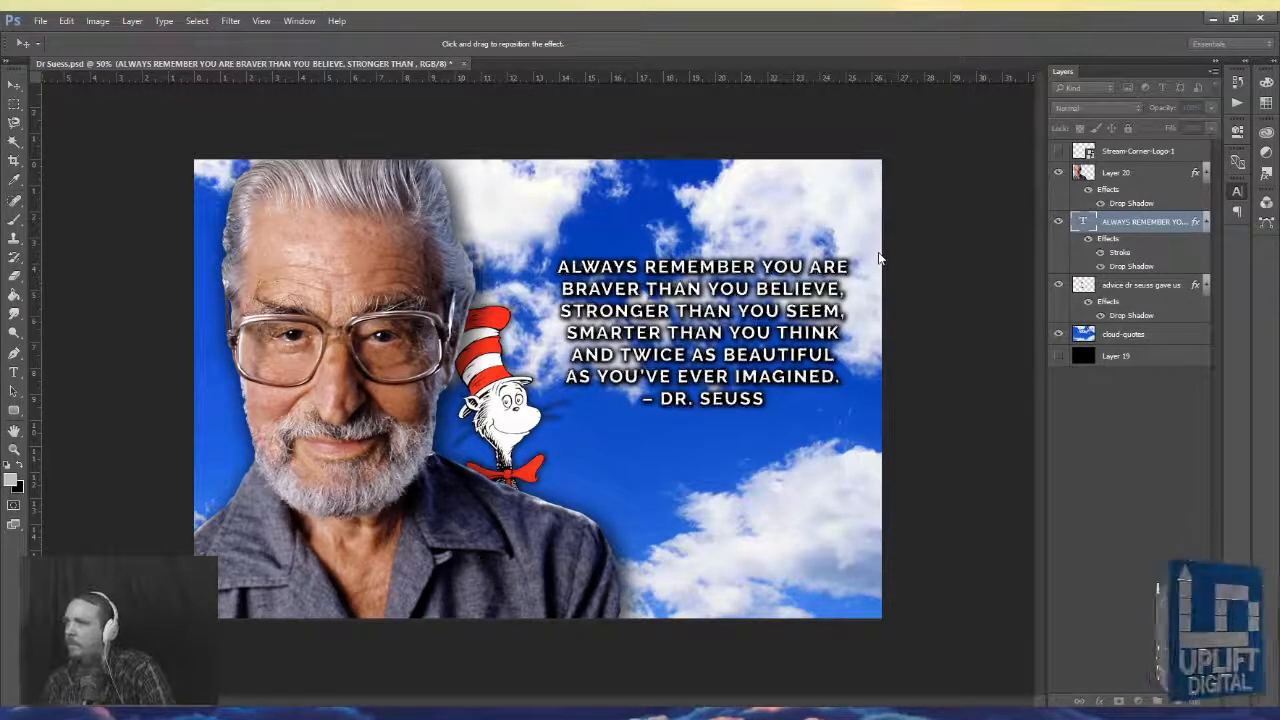
# - Add an Outer Glow effect to the quote text alongside its Drop Shadow and leave the Stroke off
pyautogui.press('h')
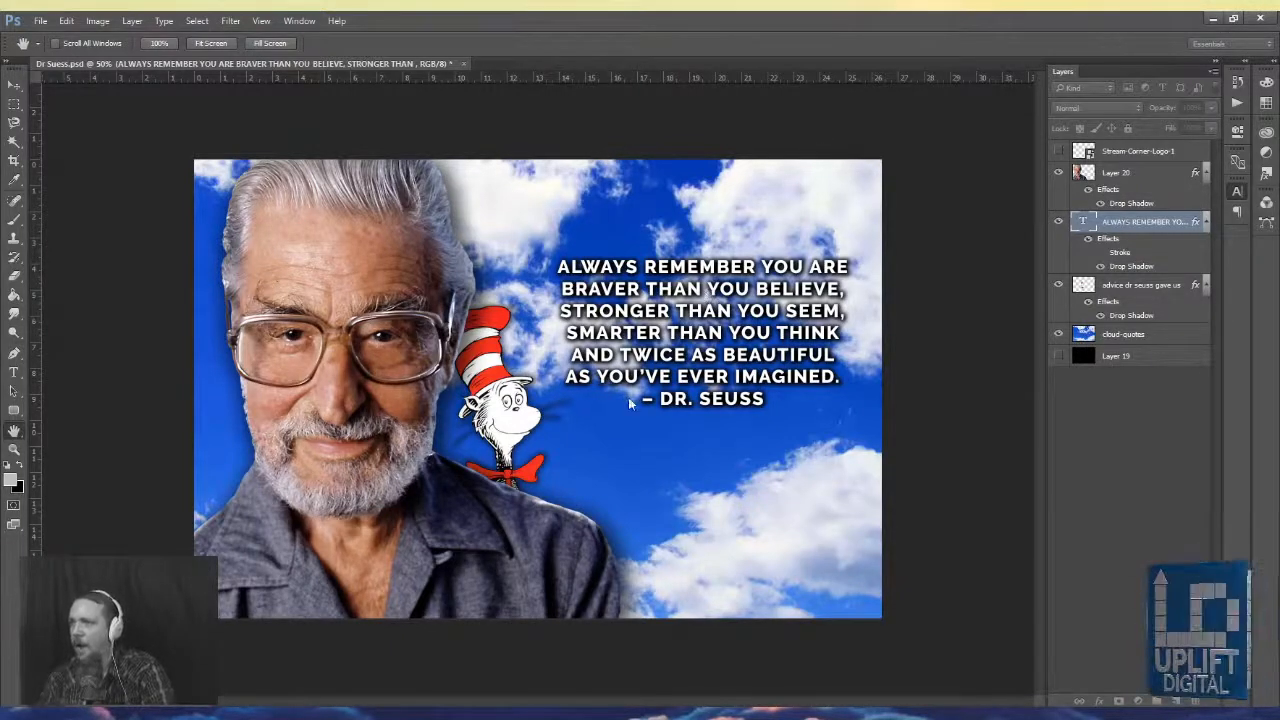
pyautogui.hotkey('ctrl', 'z')
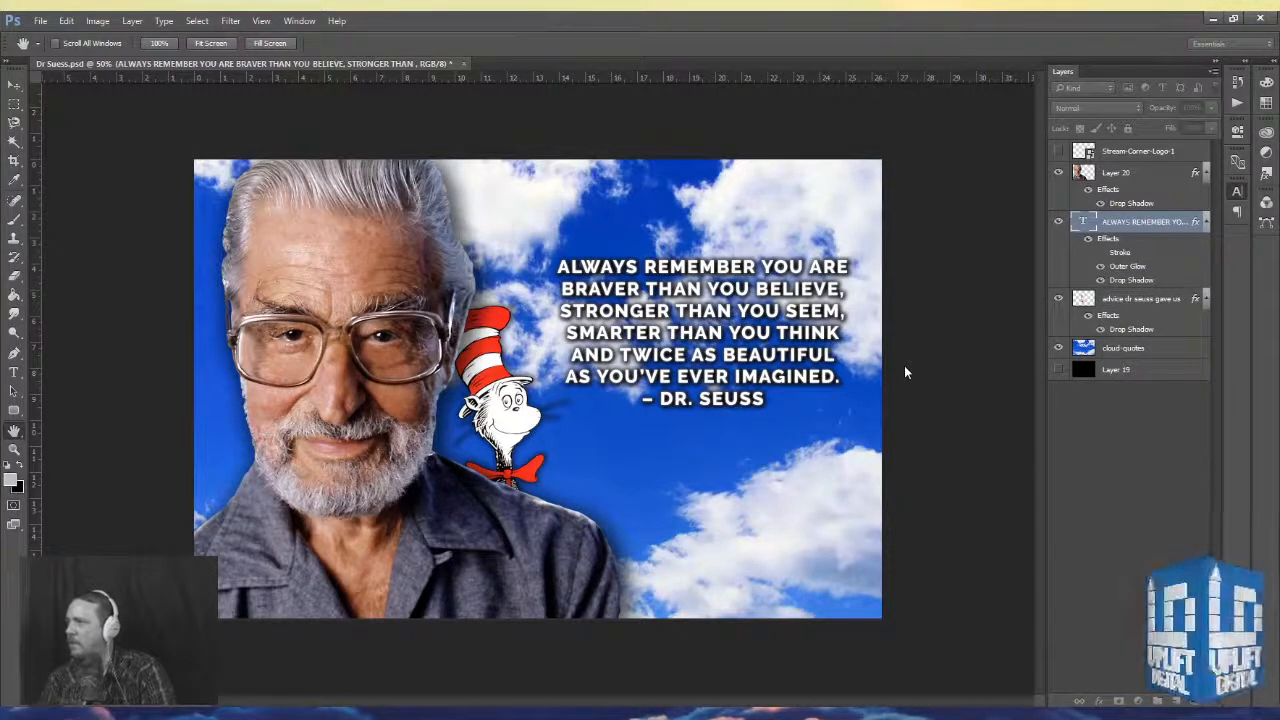
pyautogui.click(1100, 267)
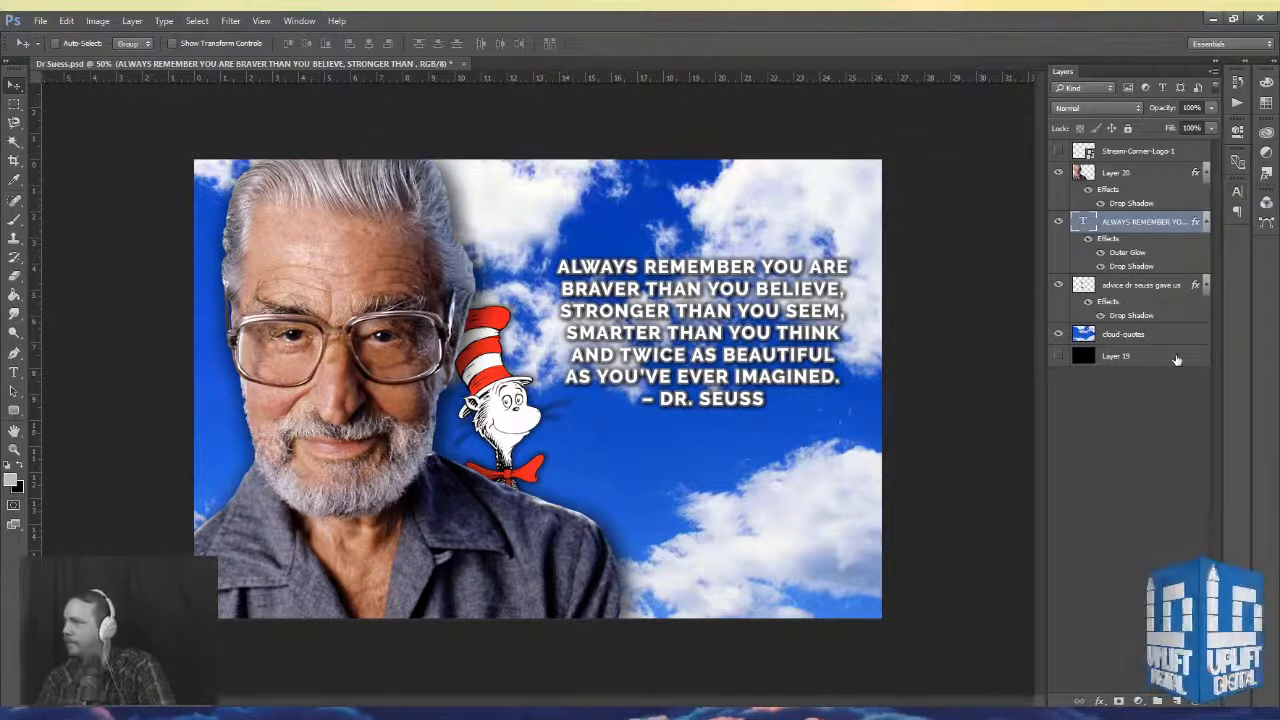
# - Show the black Layer 19 and lower the cloud-quotes layer's opacity to 64% to darken the sky
pyautogui.click(1127, 338)
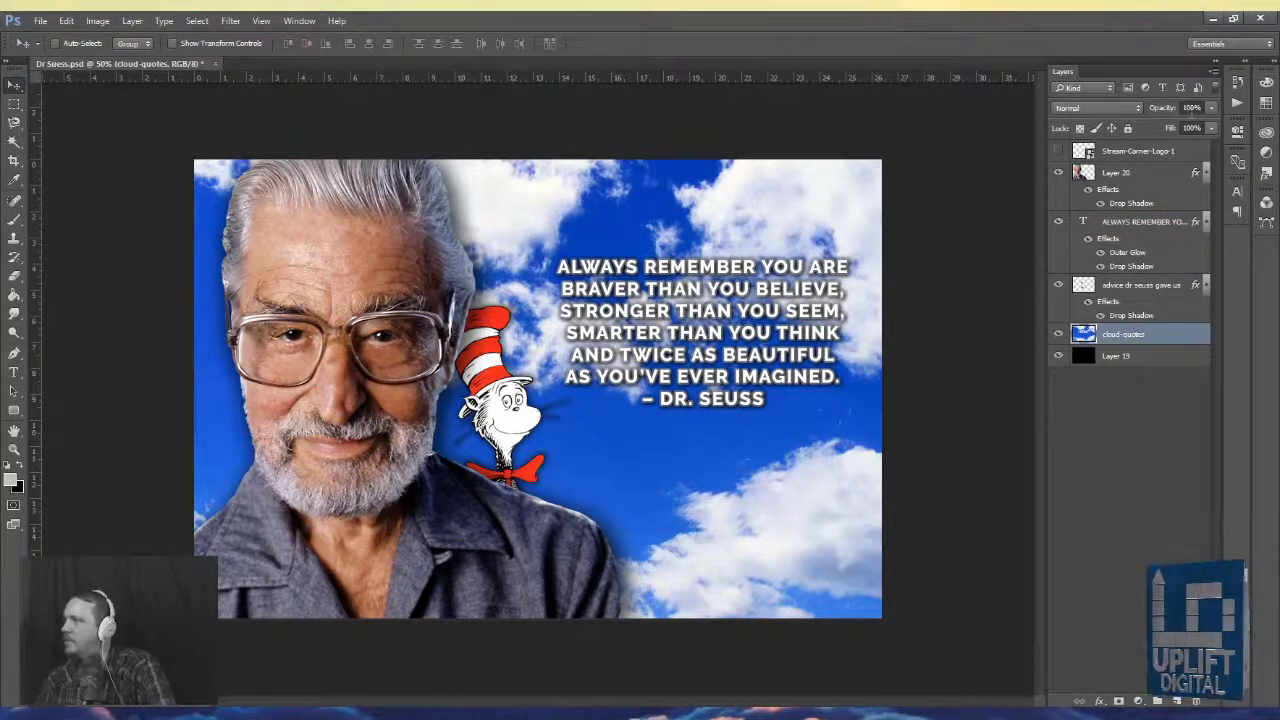
pyautogui.moveTo(1214, 107); pyautogui.dragTo(1190, 132)
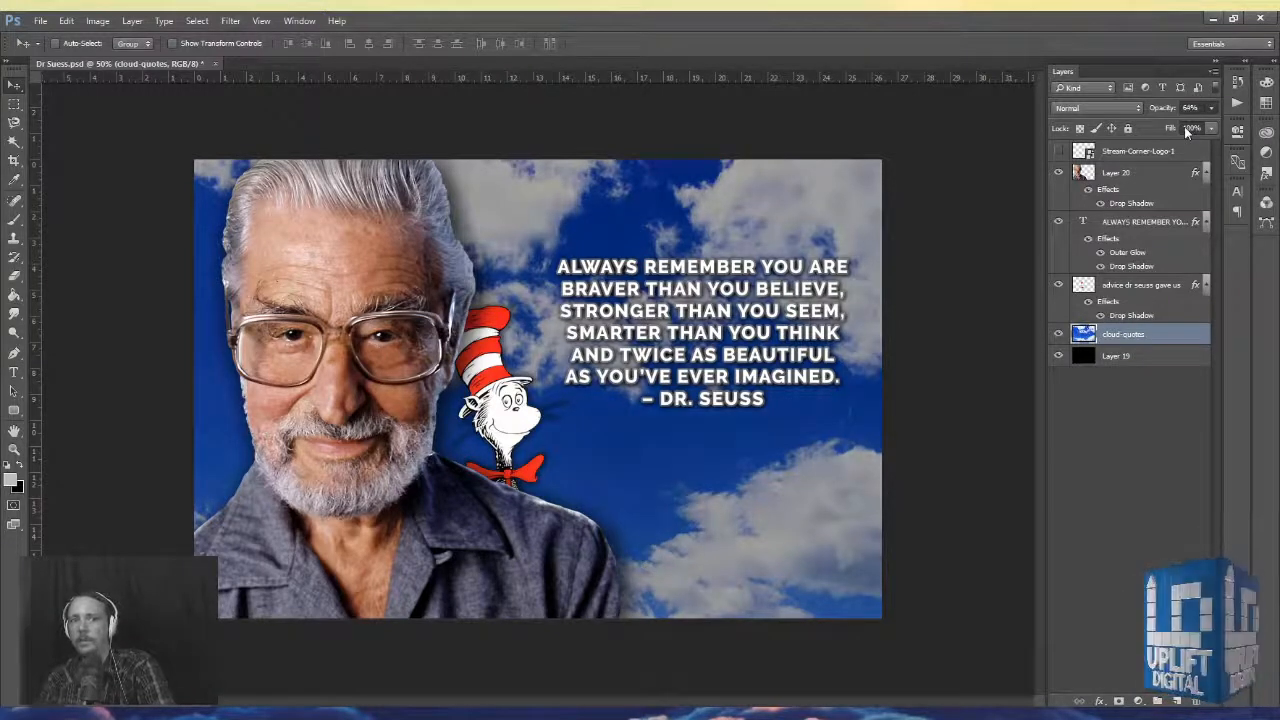
# - Nudge the quote text layer slightly left and down to fine-tune its position over the sky
pyautogui.click(1108, 228)
pyautogui.hotkey('shift', 'Left')
pyautogui.press('Down')
pyautogui.press('Down')
pyautogui.press('Left')
pyautogui.press('Left')
pyautogui.press('Left')
pyautogui.press('Left')
pyautogui.press('Left')
pyautogui.press('Left')
pyautogui.press('Left')
pyautogui.press('Left')
pyautogui.press('Right')
pyautogui.press('Right')
pyautogui.press('Right')
pyautogui.press('Right')
pyautogui.press('Right')
pyautogui.press('Right')
pyautogui.press('Right')
pyautogui.press('Right')
pyautogui.press('Right')
pyautogui.press('Right')
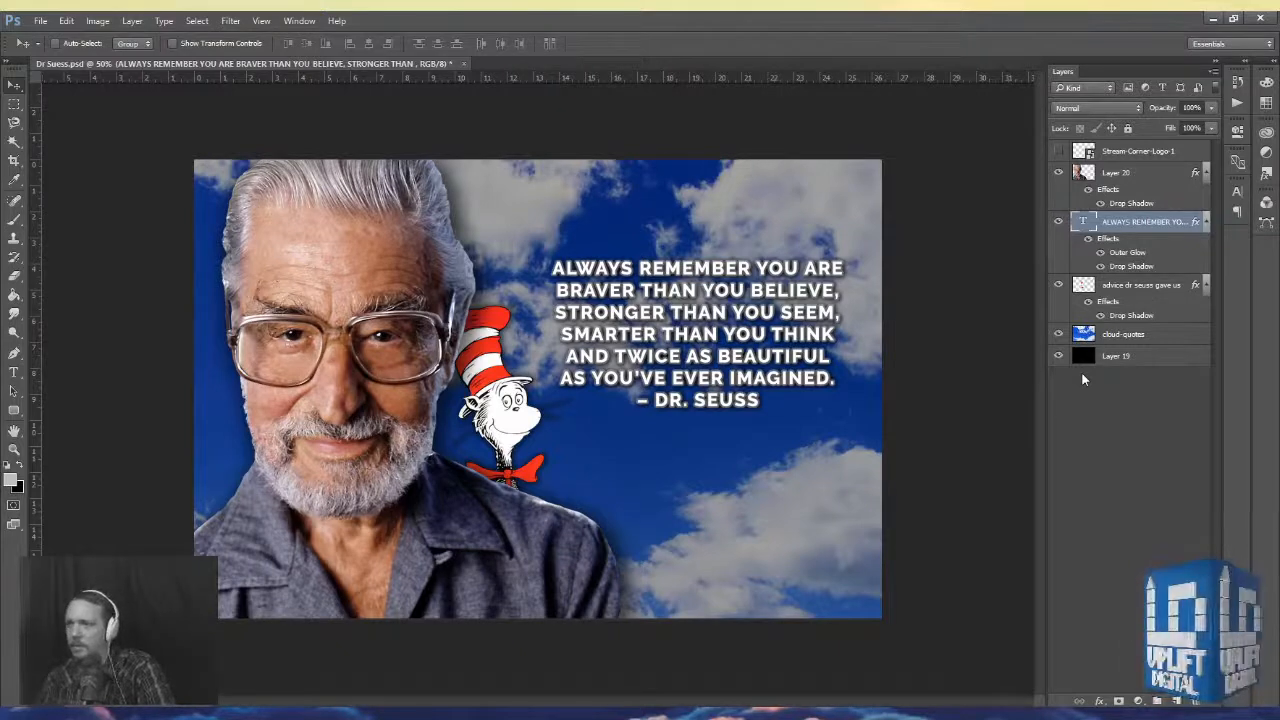
# - Show the Stream-Corner-Logo-1 layer, then duplicate black Layer 19 and place the copy directly beneath the logo layer
pyautogui.click(1058, 151)
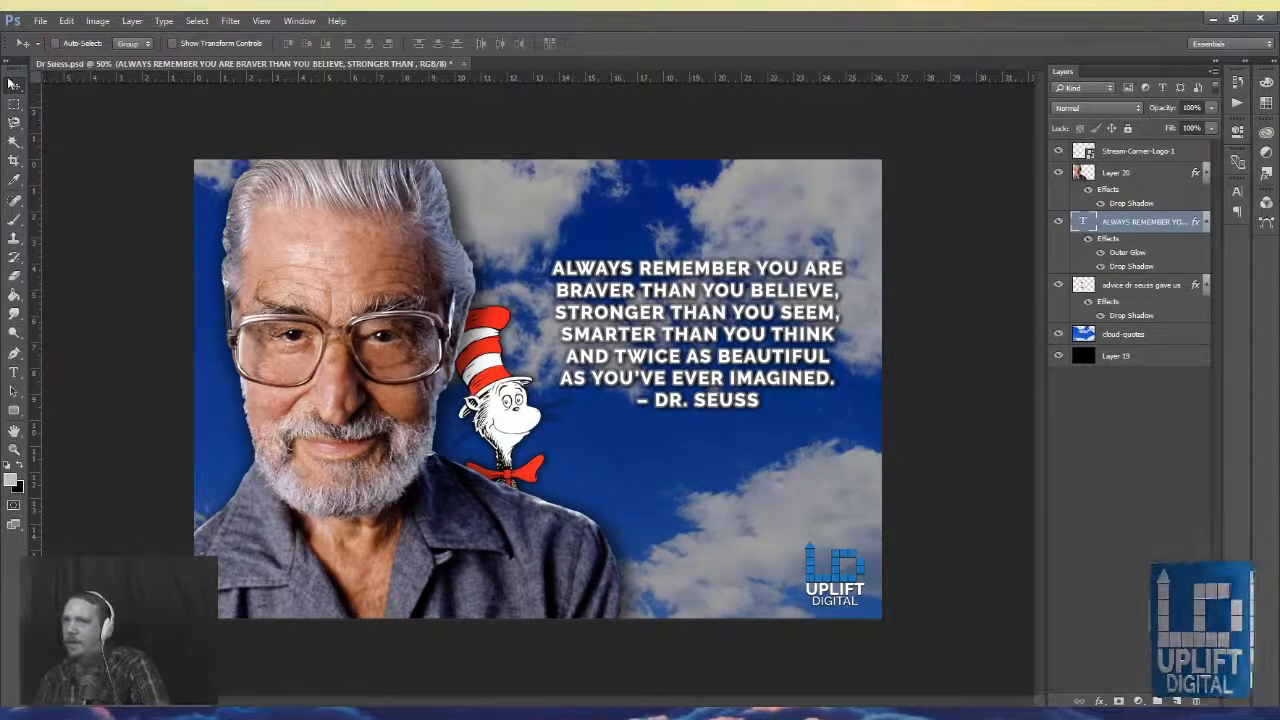
pyautogui.click(1121, 355)
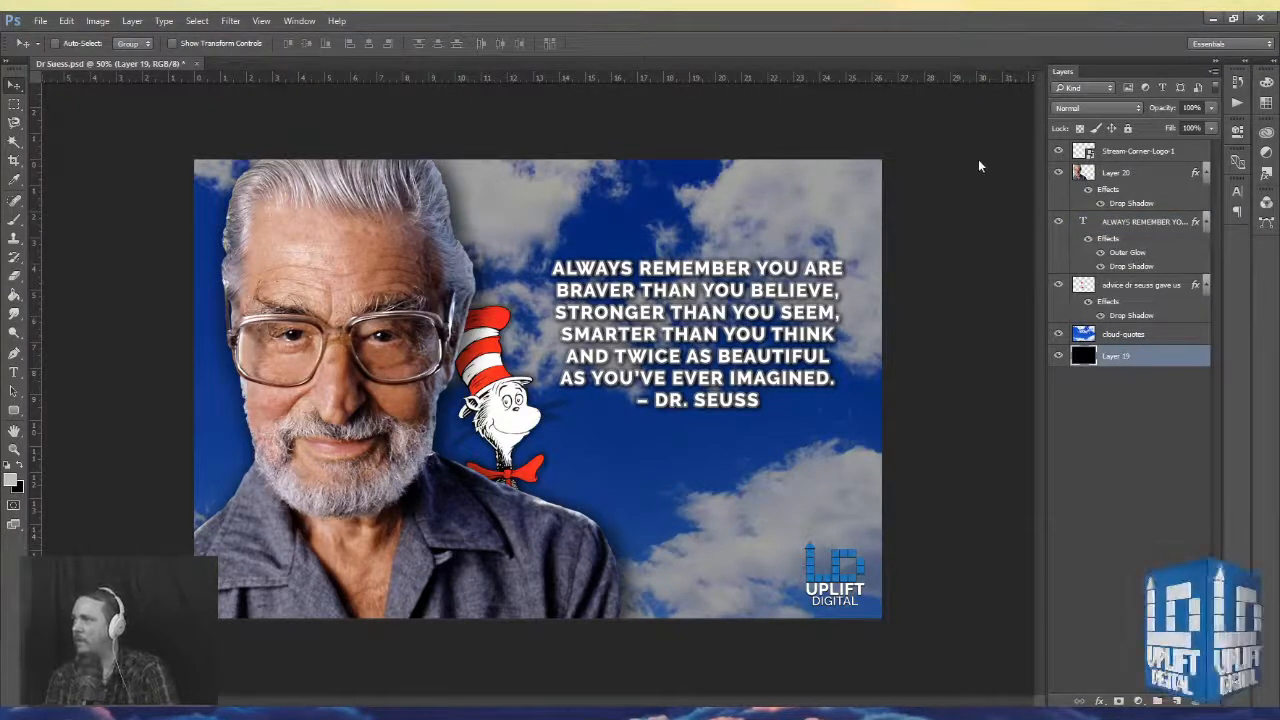
pyautogui.hotkey('ctrl', 'j')
pyautogui.moveTo(1108, 360); pyautogui.dragTo(1094, 175)
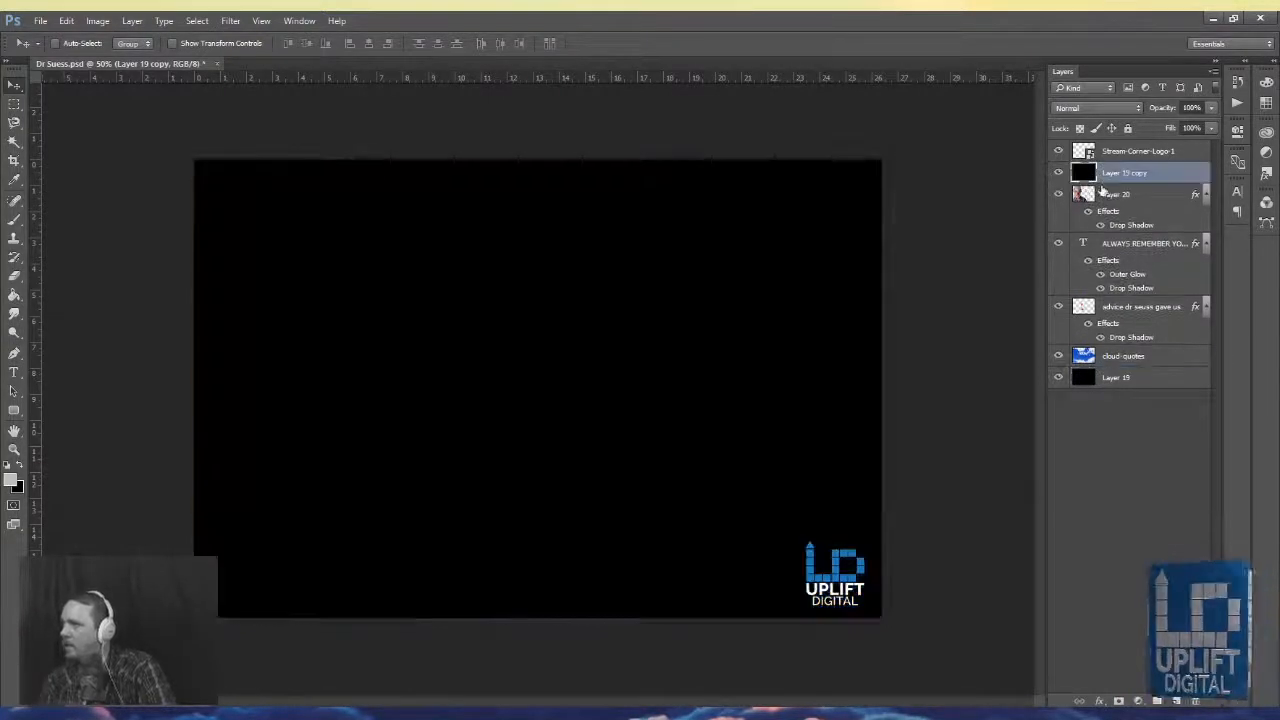
# - Squash the Layer 19 copy vertically to about 18.61% height so it forms a full-width black strip along the image's bottom edge
pyautogui.hotkey('ctrl', 't')
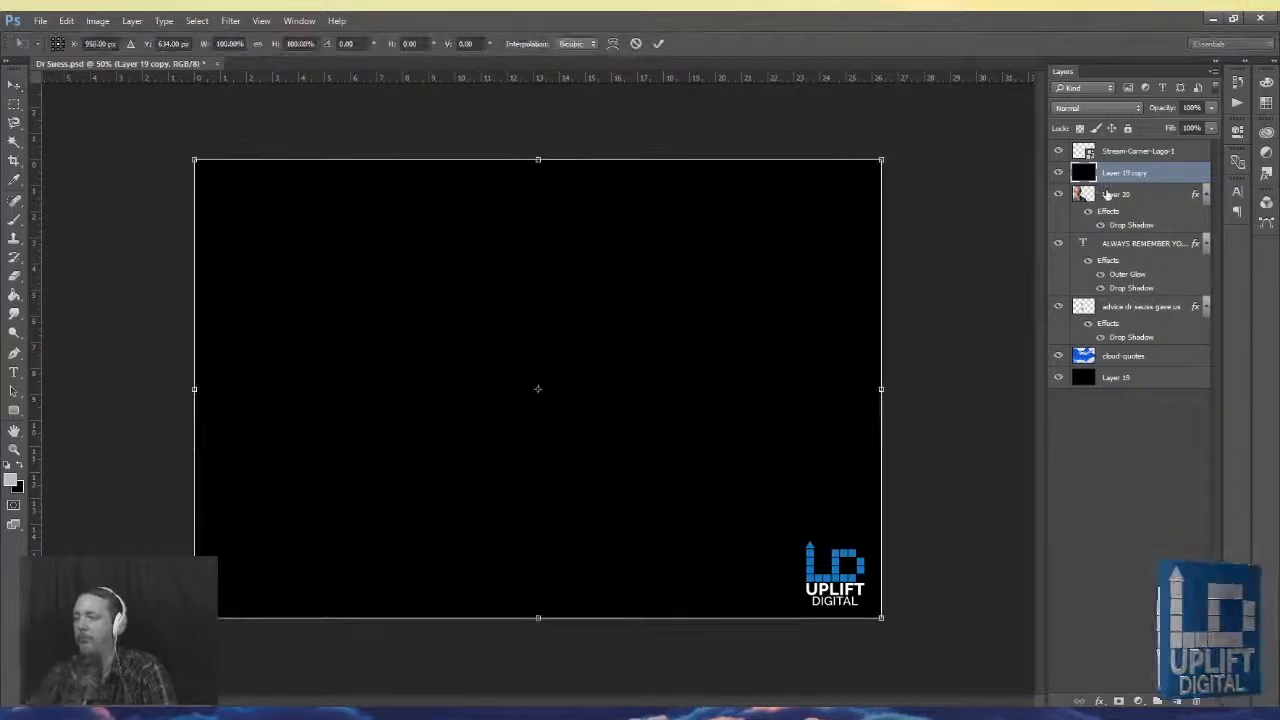
pyautogui.moveTo(539, 161); pyautogui.dragTo(624, 534)
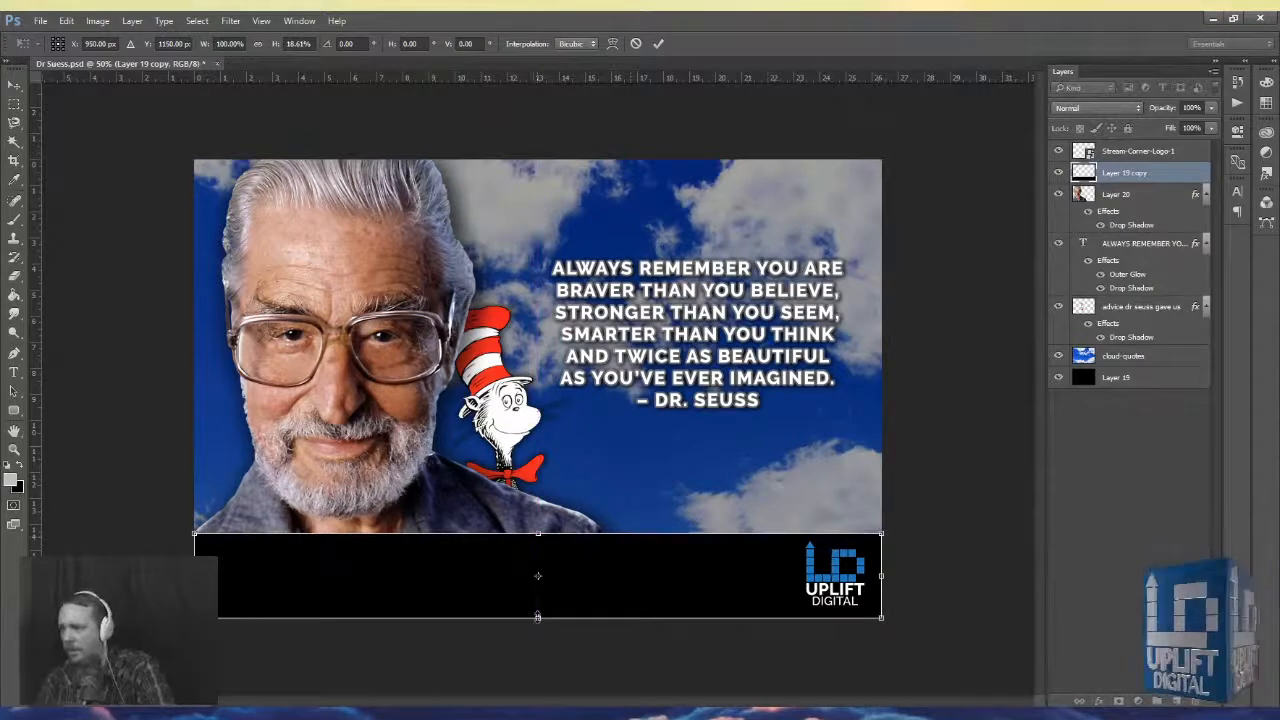
pyautogui.press('Return')
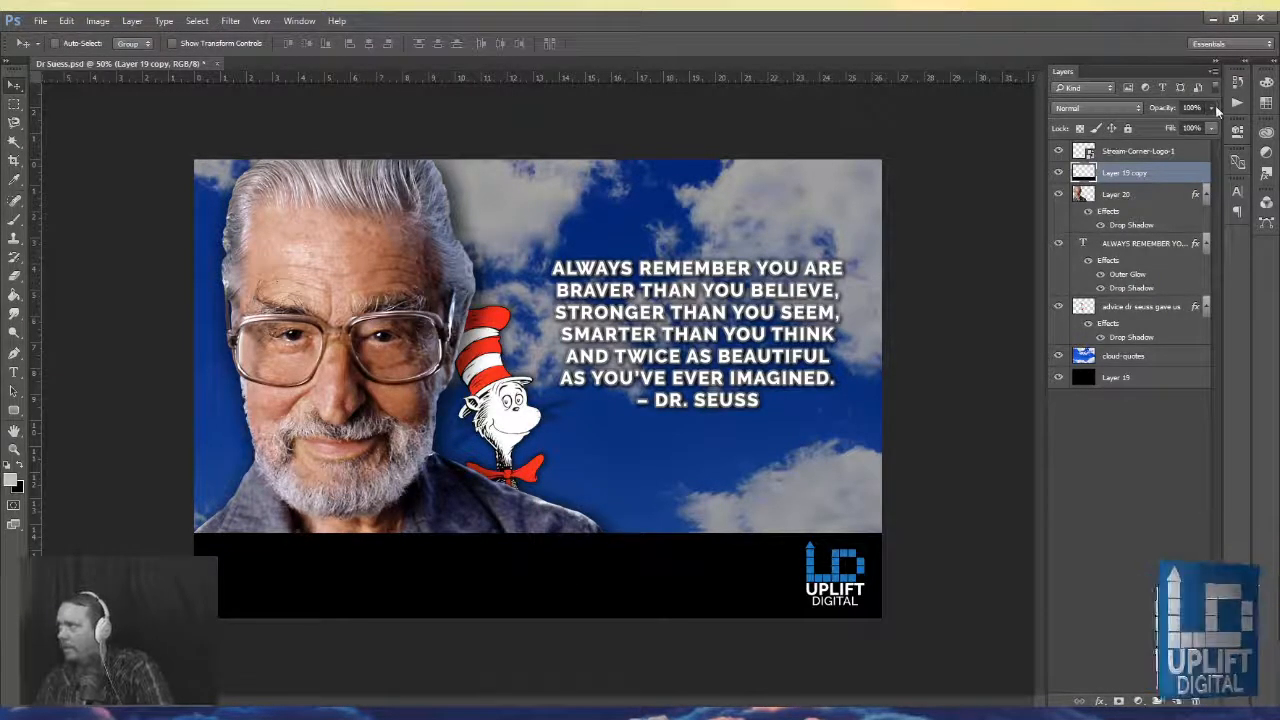
# - Set the black strip's opacity to 44% and move its layer beneath the portrait on Layer 20
pyautogui.press('4')
pyautogui.press('4')
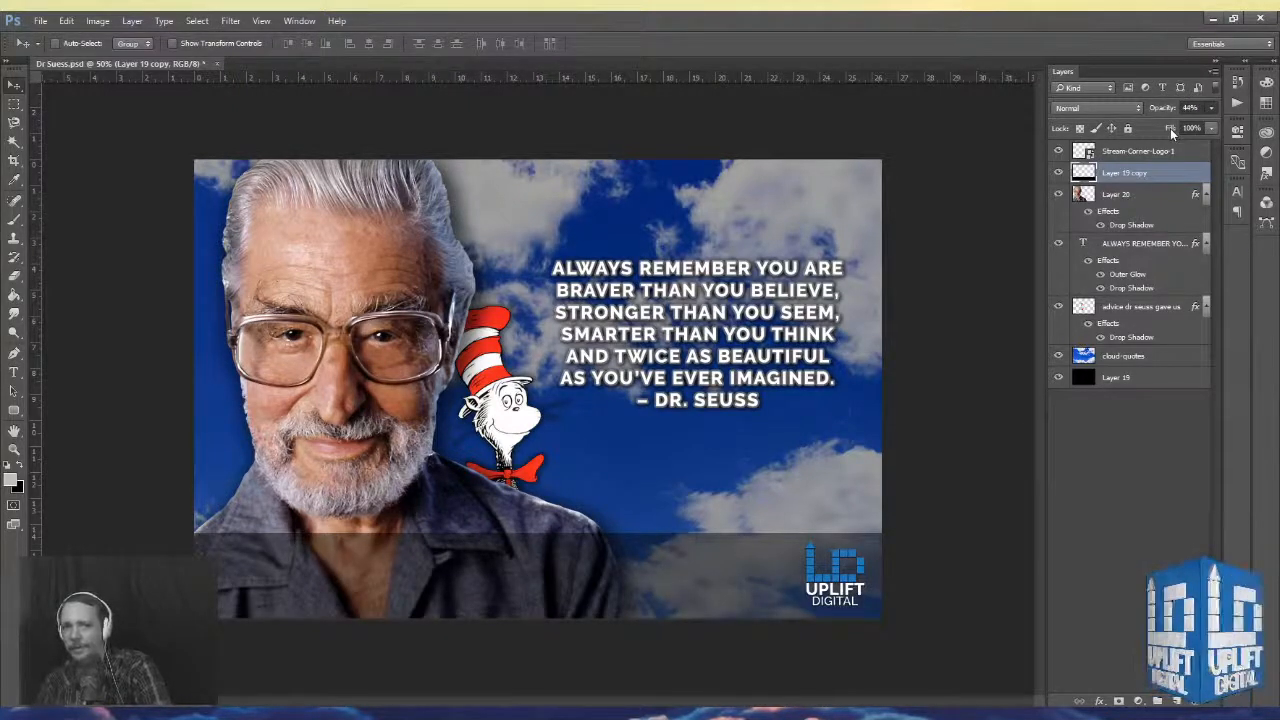
pyautogui.moveTo(1122, 178); pyautogui.dragTo(1120, 245)
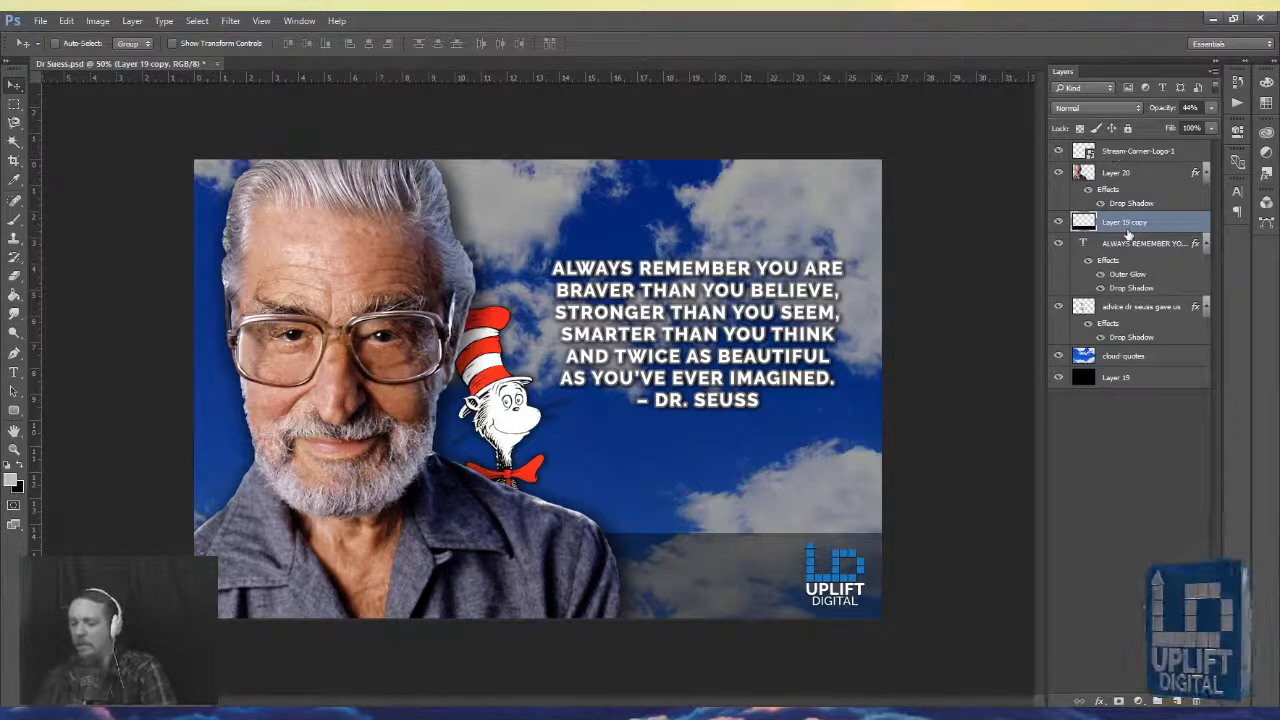
# - Shrink the translucent strip's height to about 86% and nudge it vertically, leaving a thin band of sky beneath it
pyautogui.hotkey('ctrl', 't')
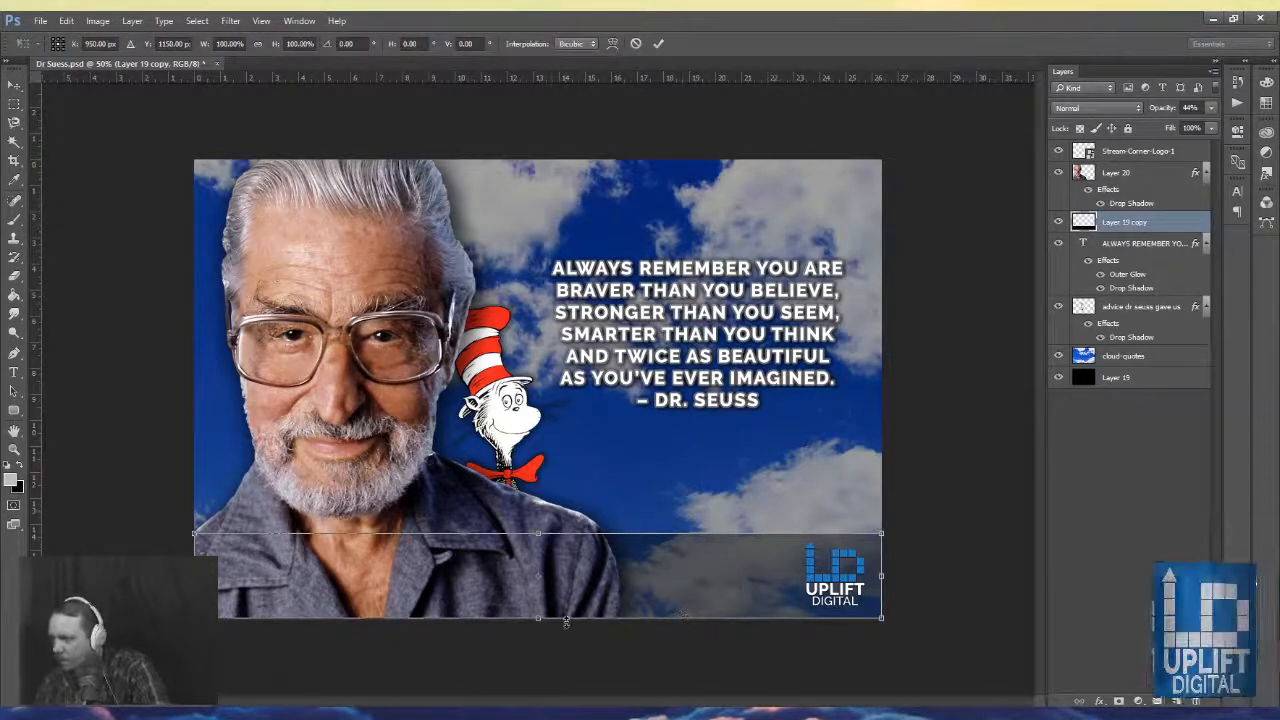
pyautogui.moveTo(541, 621); pyautogui.dragTo(544, 621)
pyautogui.hotkey('ctrl', 'z')
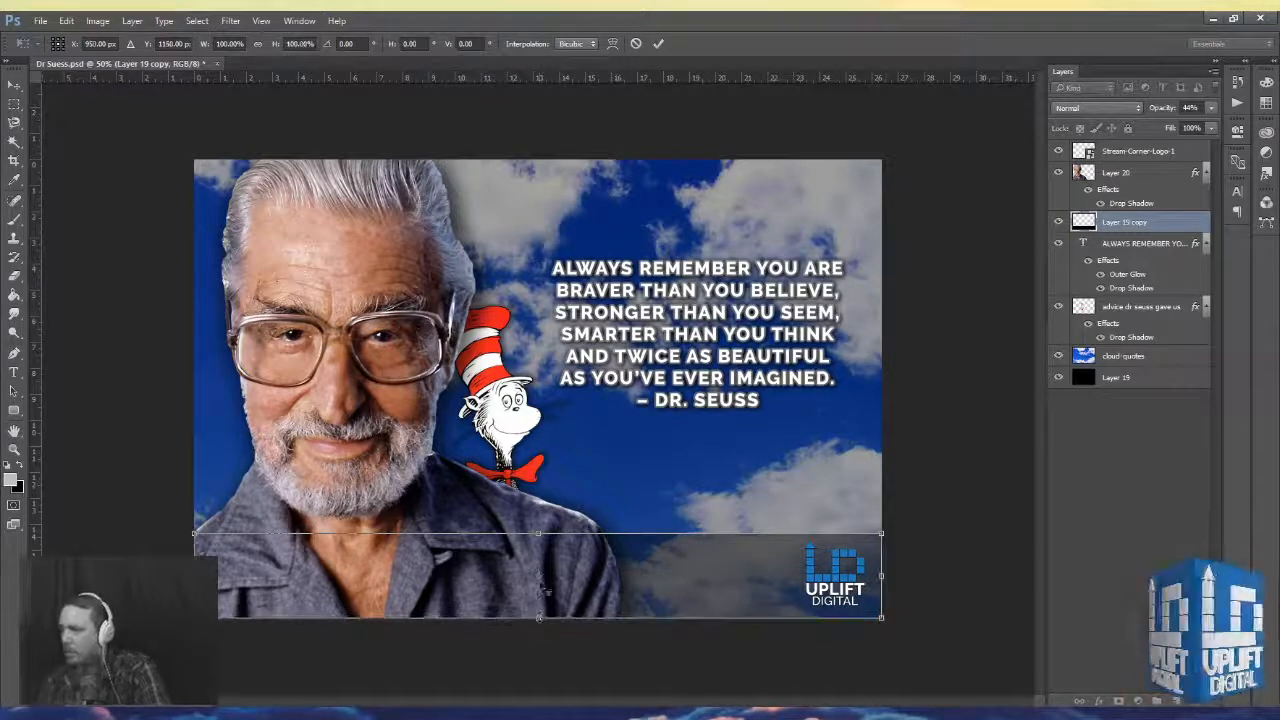
pyautogui.moveTo(540, 612); pyautogui.dragTo(539, 611)
pyautogui.press('Down')
pyautogui.press('Down')
pyautogui.press('Down')
pyautogui.press('Down')
pyautogui.press('Down')
pyautogui.press('Down')
pyautogui.press('Down')
pyautogui.press('Down')
pyautogui.press('Down')
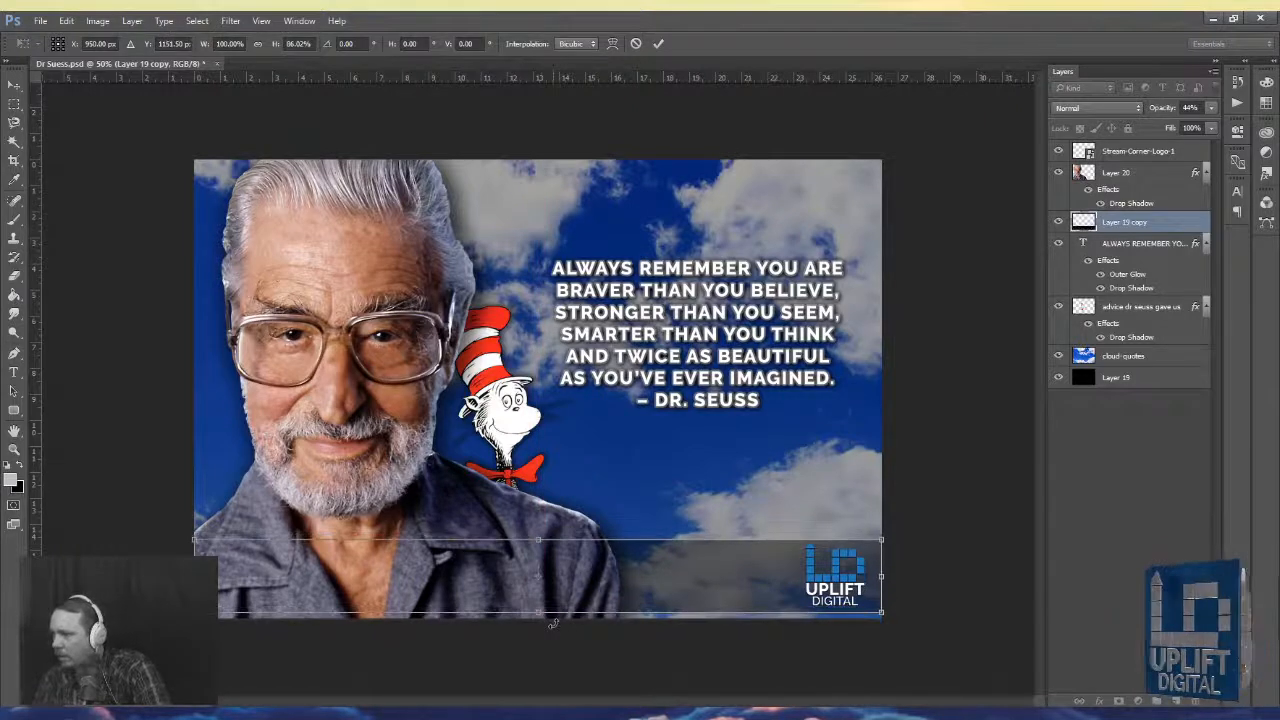
pyautogui.press('Up')
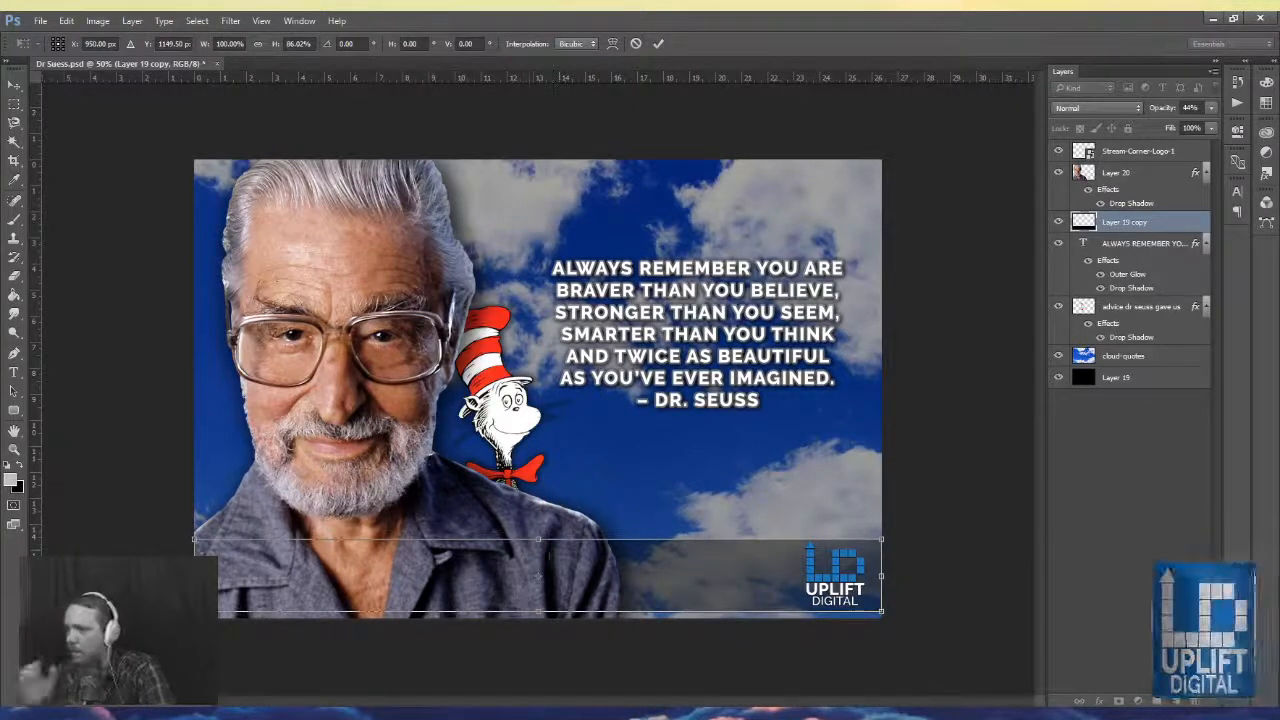
pyautogui.press('Return')
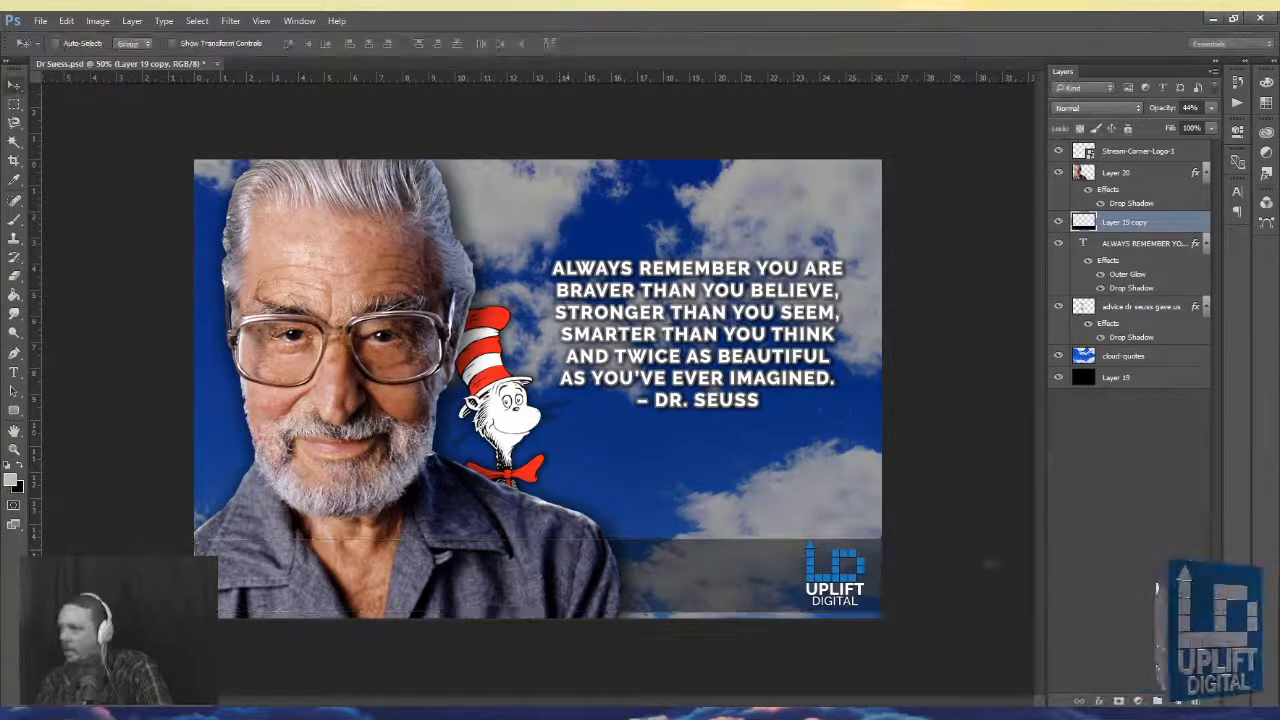
# - Scale the Stream-Corner-Logo-1 logo down to about 18.3% and nudge it upward to fit within the translucent strip
pyautogui.click(1113, 155)
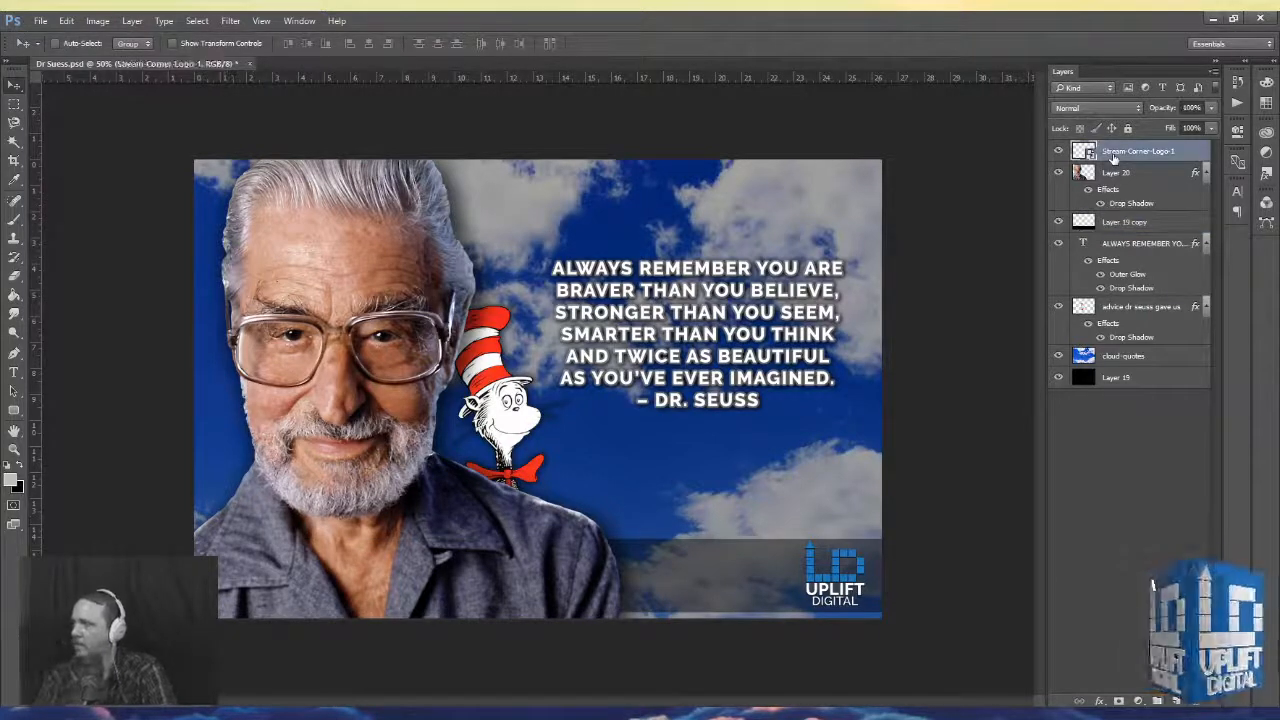
pyautogui.hotkey('ctrl', 't')
pyautogui.moveTo(800, 538); pyautogui.dragTo(805, 545)
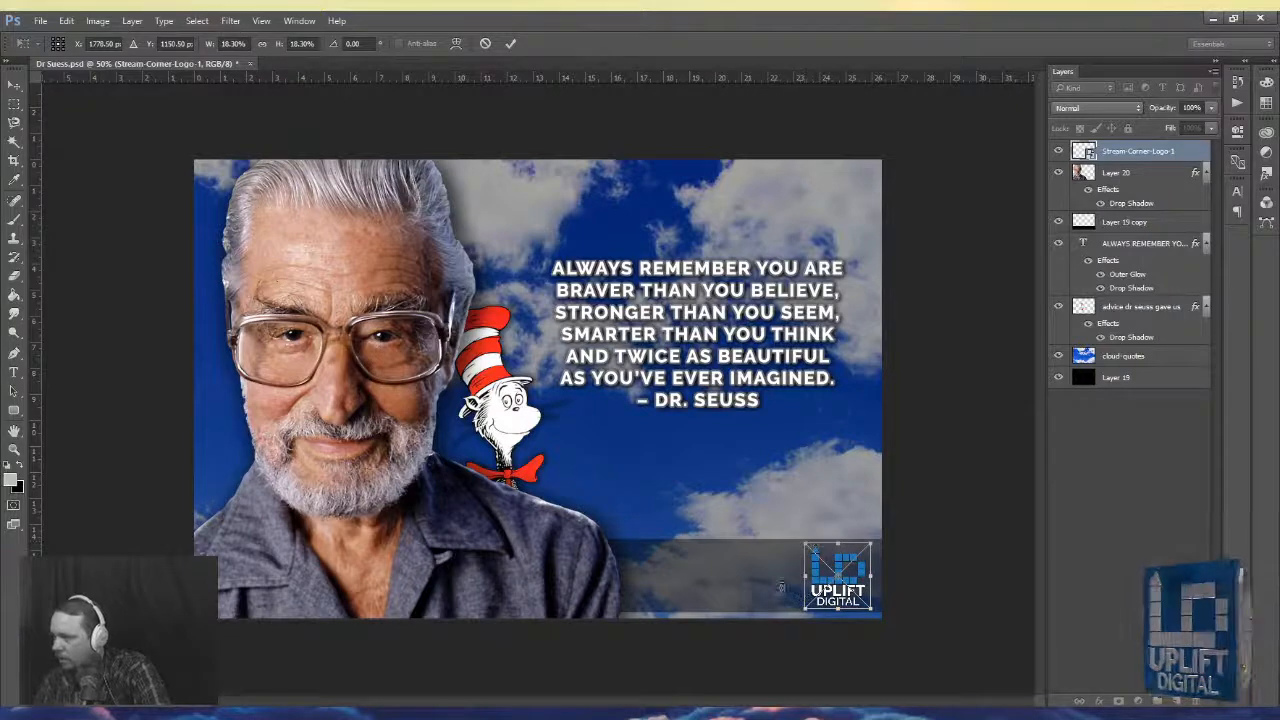
pyautogui.press('Return')
pyautogui.press('Up')
pyautogui.press('Up')
pyautogui.press('Up')
pyautogui.press('Up')
pyautogui.press('Up')
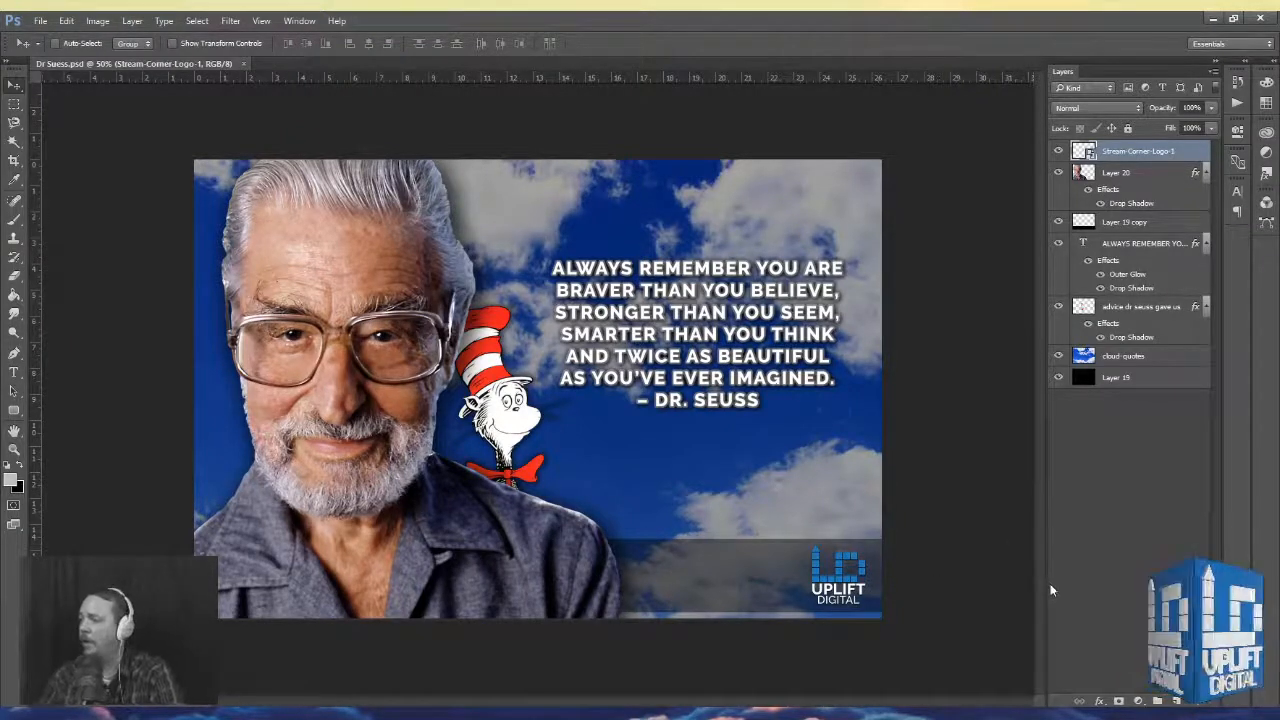
# - Clear the layer selection and select the advice dr seuss gave us layer holding the Cat in the Hat
pyautogui.click(1084, 449)
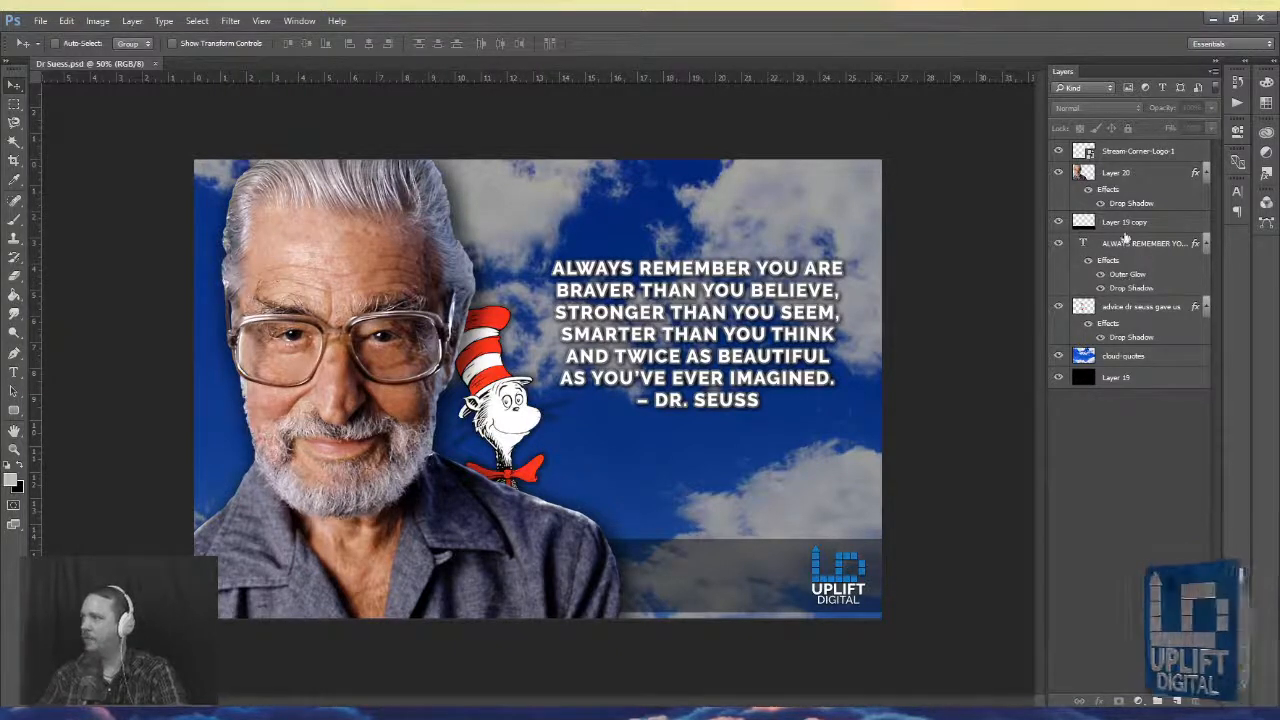
pyautogui.click(1130, 310)
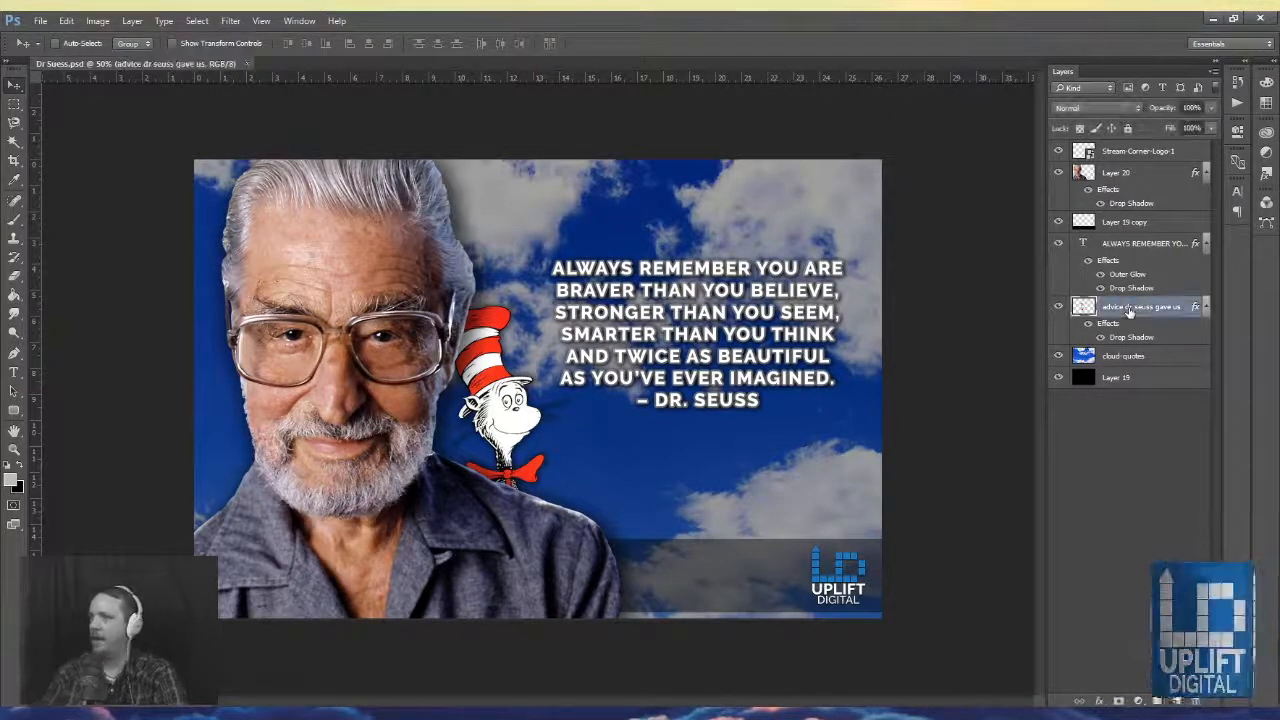